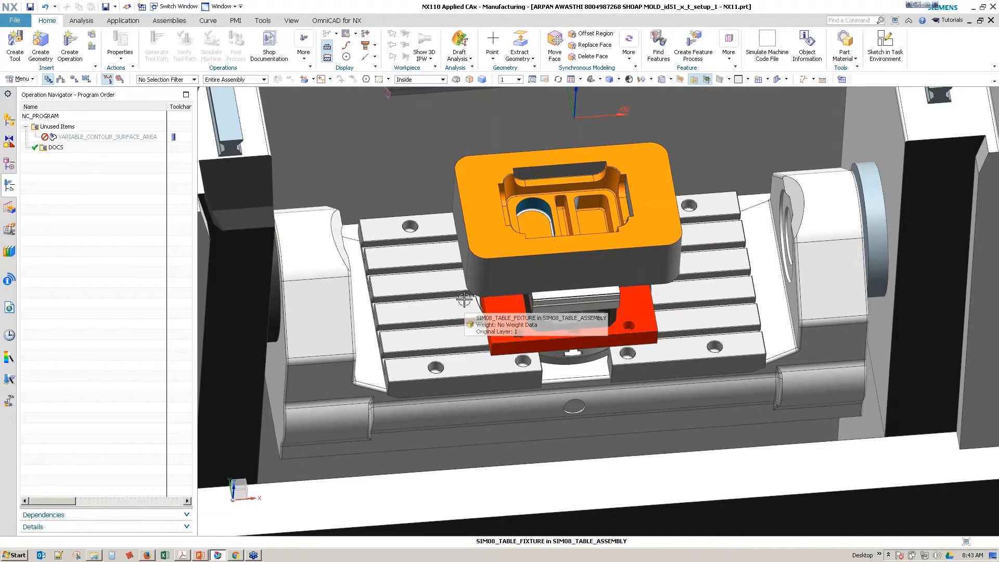
# Step: Save the manufacturing setup part with the whole five-axis machine in view
pyautogui.scroll(-1, 465, 299)
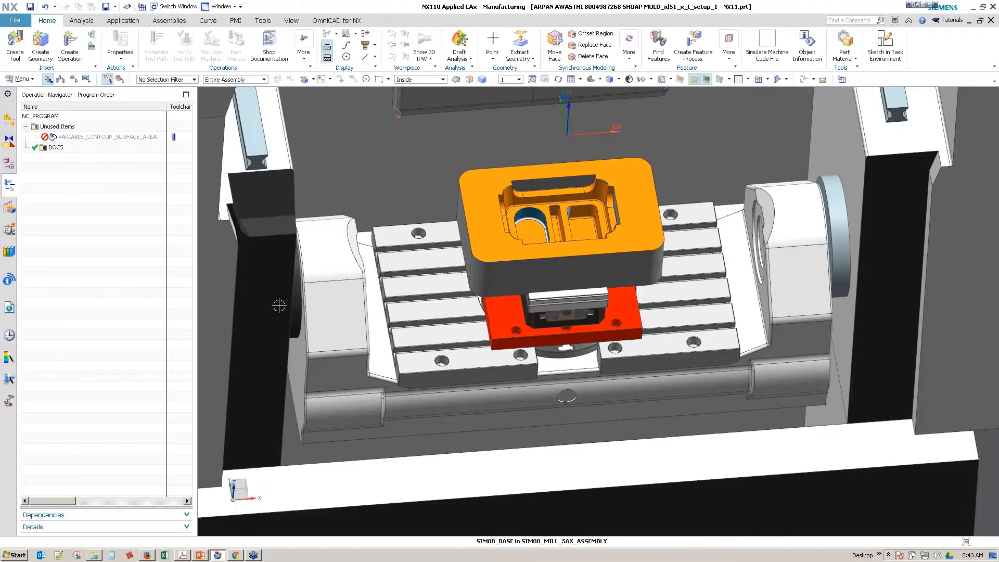
pyautogui.scroll(-3, 501, 313)
pyautogui.moveTo(500, 346); pyautogui.dragTo(501, 305, button='middle')
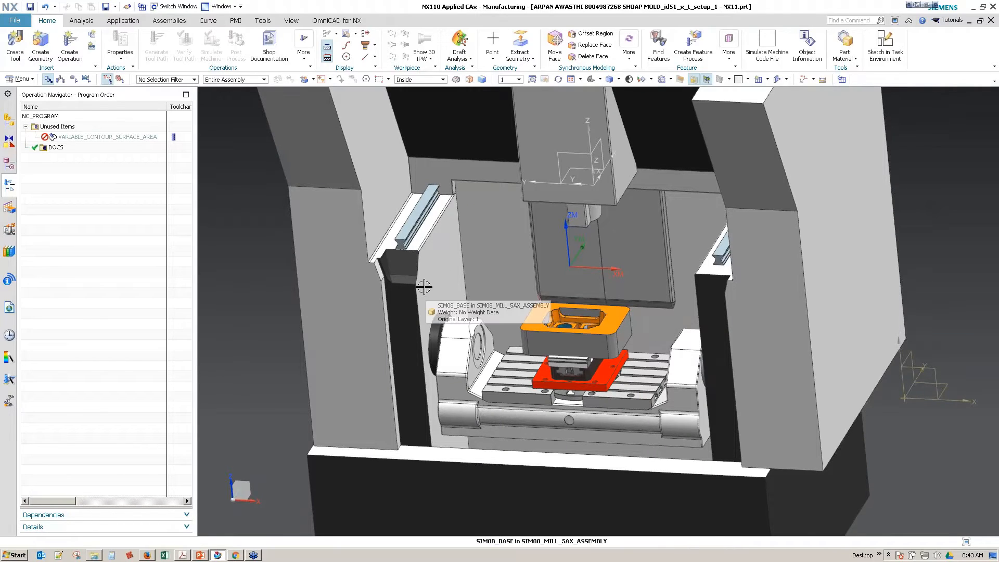
pyautogui.hotkey('ctrl', 's')
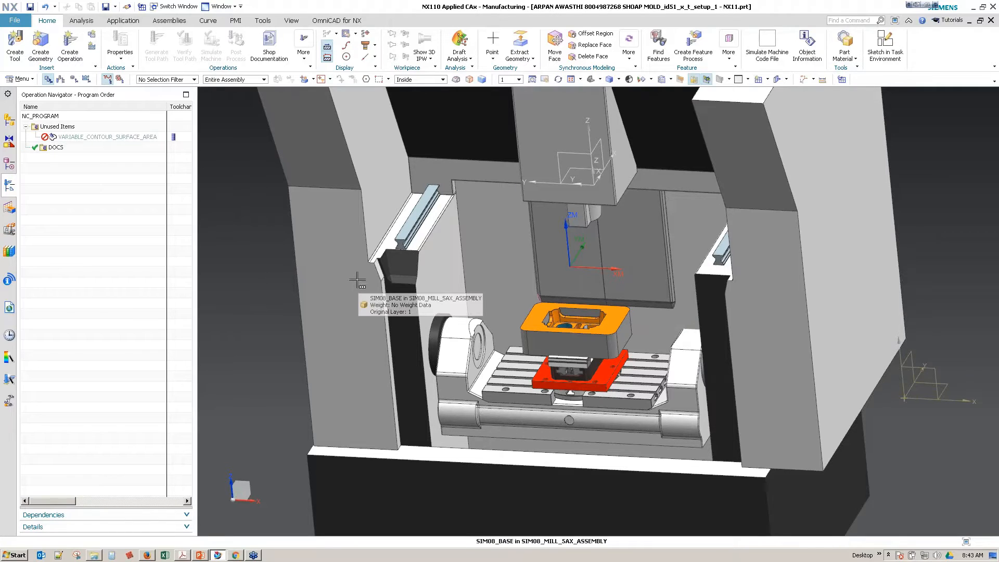
pyautogui.scroll(-1, 262, 345)
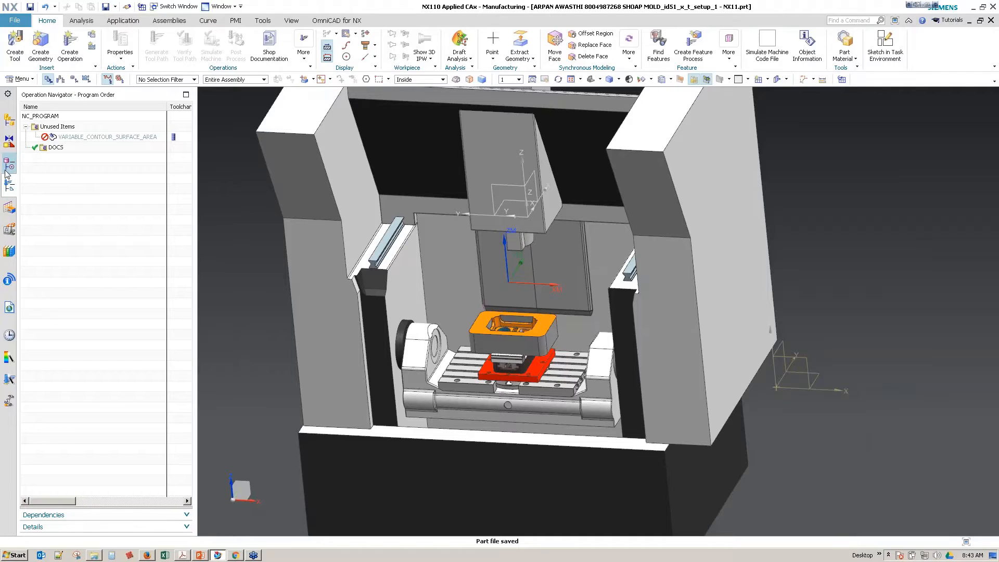
# Step: Start a motion preview for the SIM08_MILL_5AX machine and show its machine axis positions
pyautogui.click(9, 229)
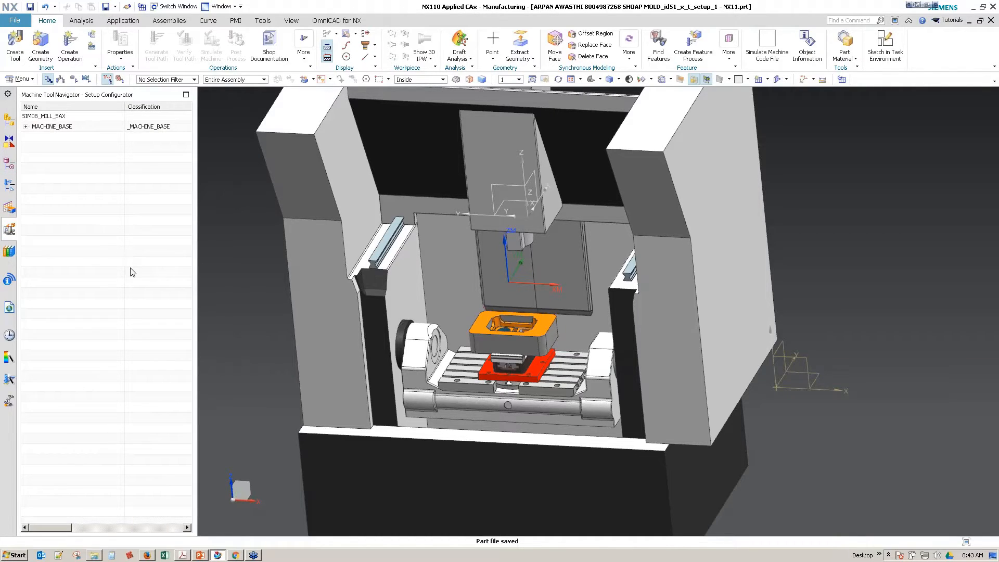
pyautogui.rightClick(98, 252)
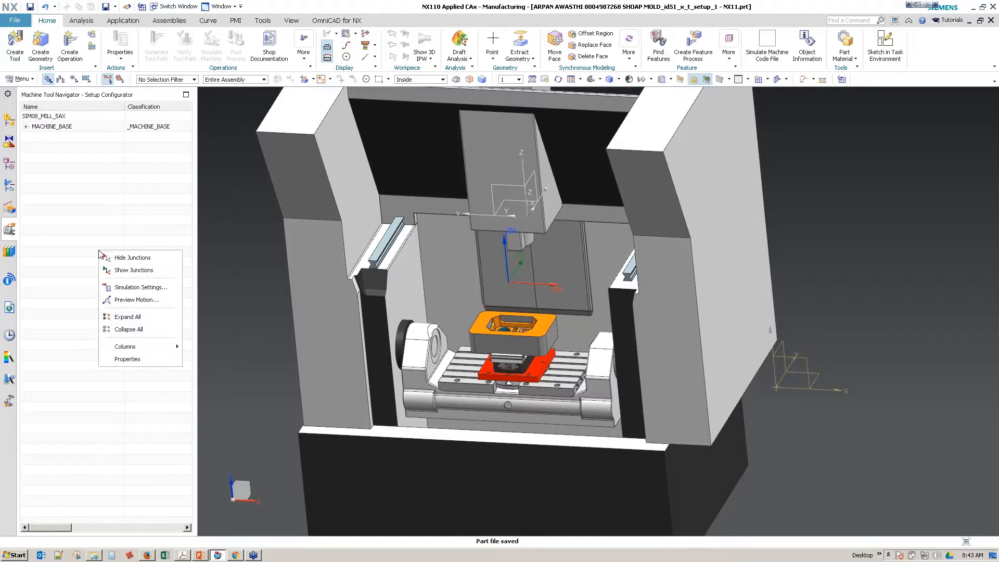
pyautogui.click(148, 299)
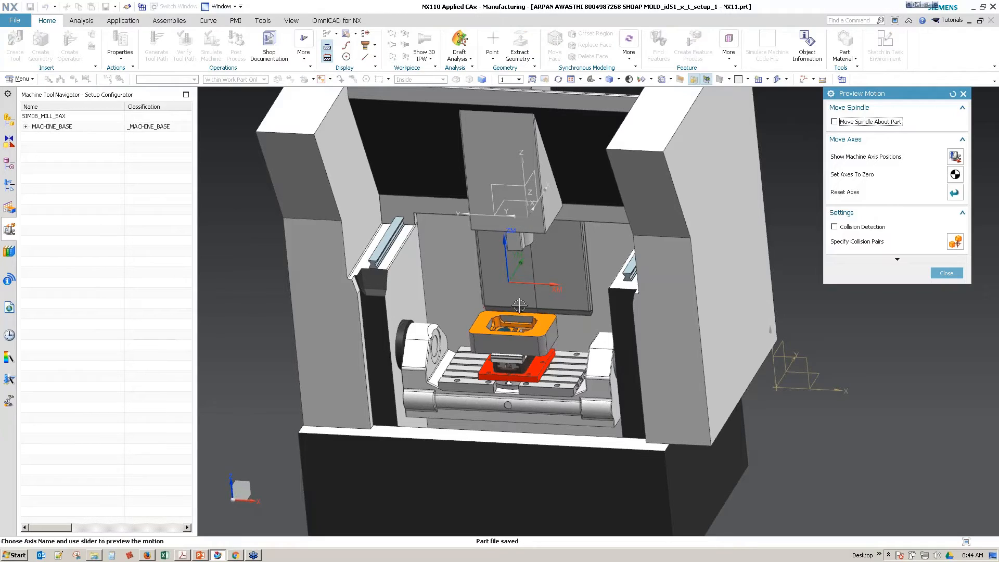
pyautogui.click(955, 156)
# Step: Preview axis travel with X at -7.75, Y at -8.95, D1 at 5.67 and S at -250.91, and close the motion preview
pyautogui.moveTo(520, 120); pyautogui.dragTo(246, 215)
pyautogui.moveTo(230, 292); pyautogui.dragTo(241, 325)
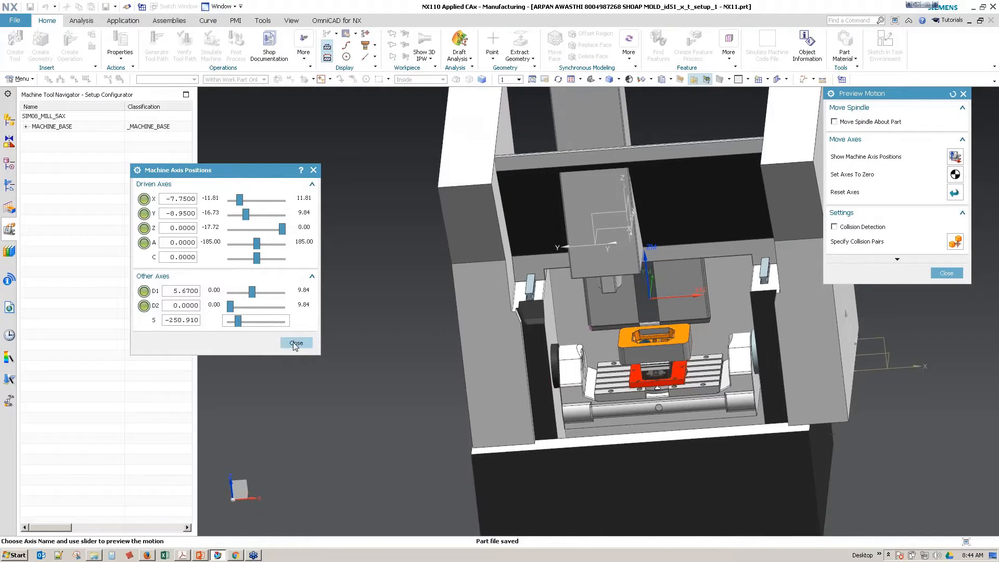
pyautogui.click(293, 343)
pyautogui.scroll(-1, 299, 312)
pyautogui.click(945, 275)
pyautogui.scroll(3, 571, 313)
pyautogui.moveTo(559, 307); pyautogui.dragTo(506, 328, button='middle')
pyautogui.scroll(1, 374, 324)
pyautogui.scroll(-3, 427, 335)
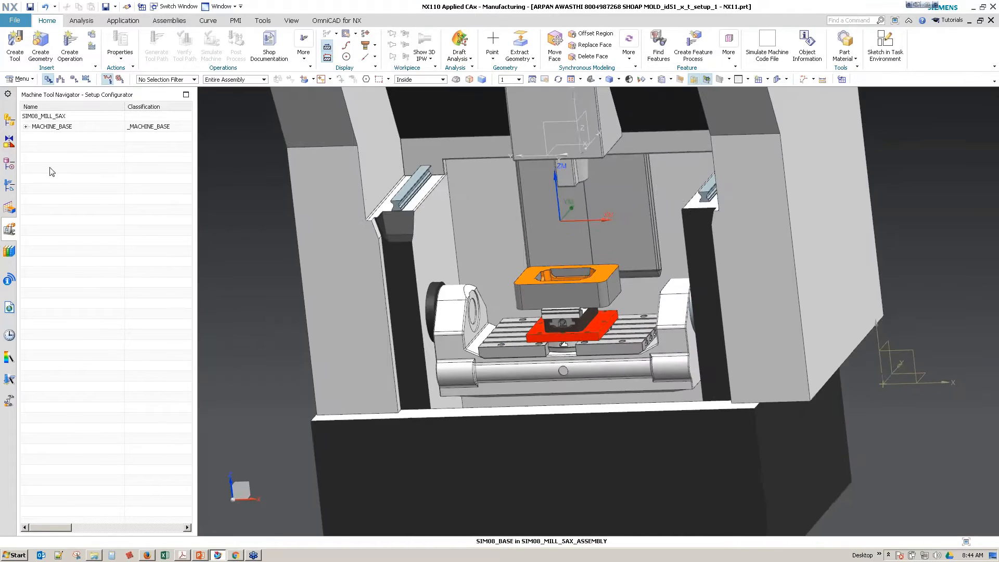
# Step: List the operations by machine tool and enable Tool Edit with Preview in the manufacturing visualization preferences
pyautogui.click(9, 185)
pyautogui.click(61, 79)
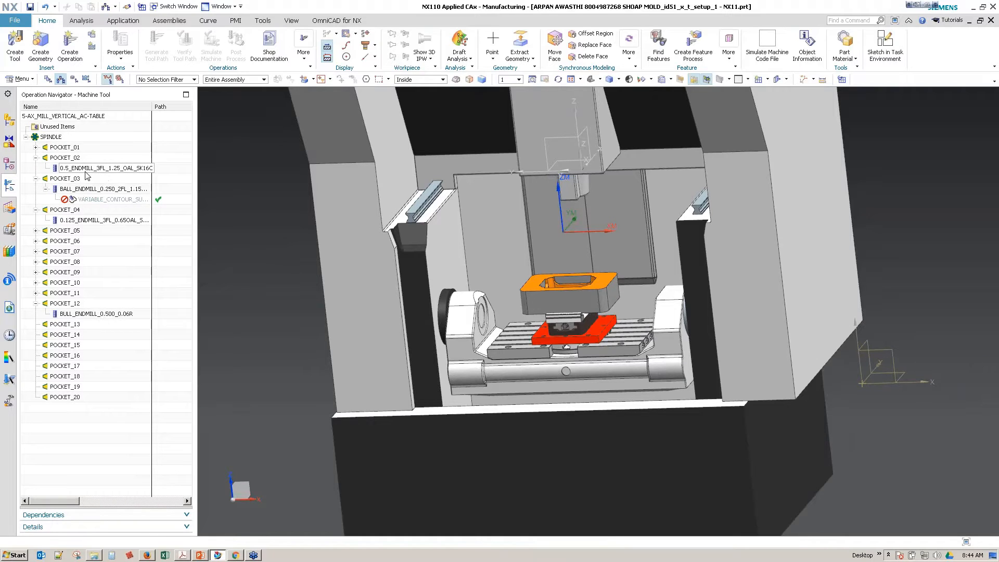
pyautogui.click(21, 79)
pyautogui.moveTo(40, 97)
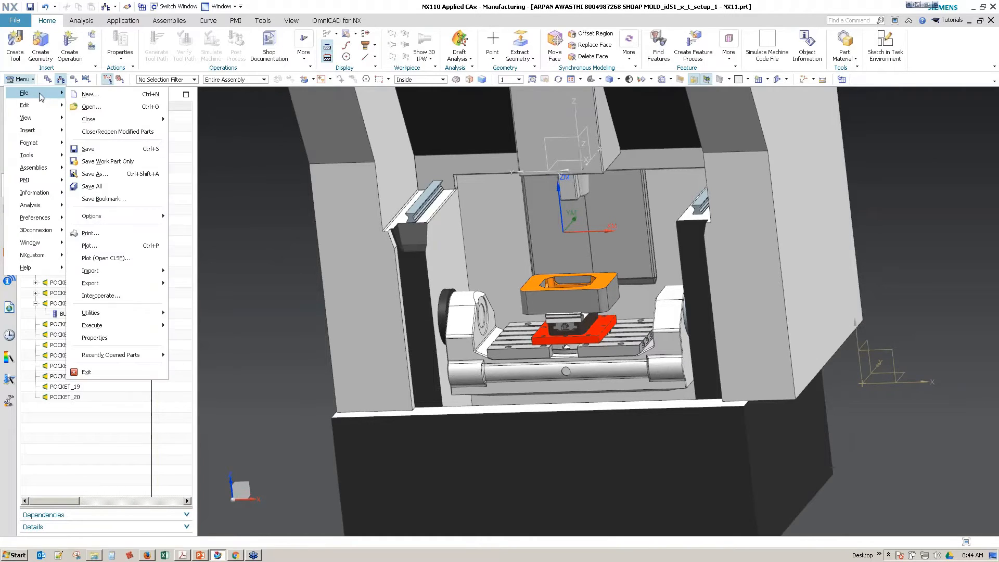
pyautogui.click(18, 23)
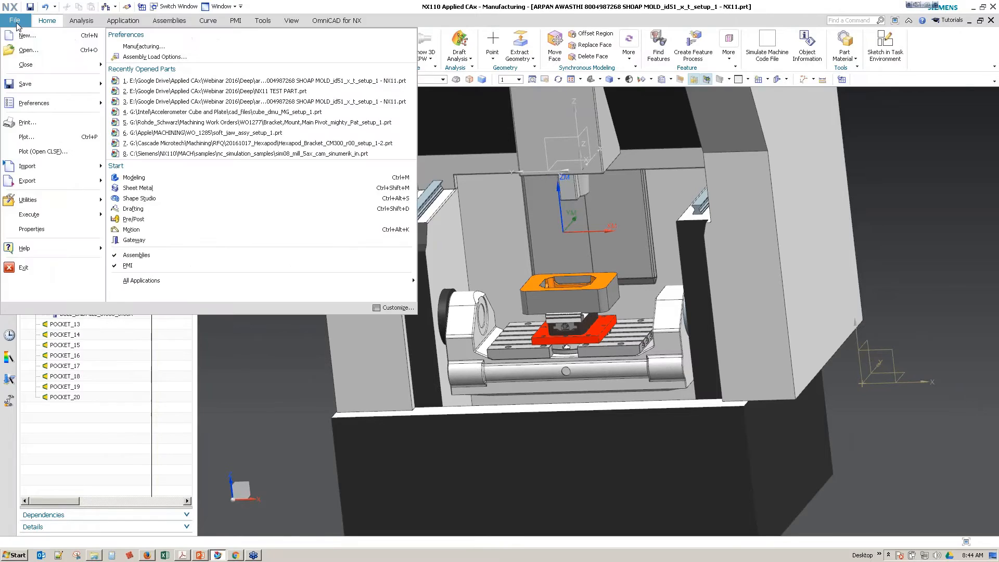
pyautogui.click(136, 46)
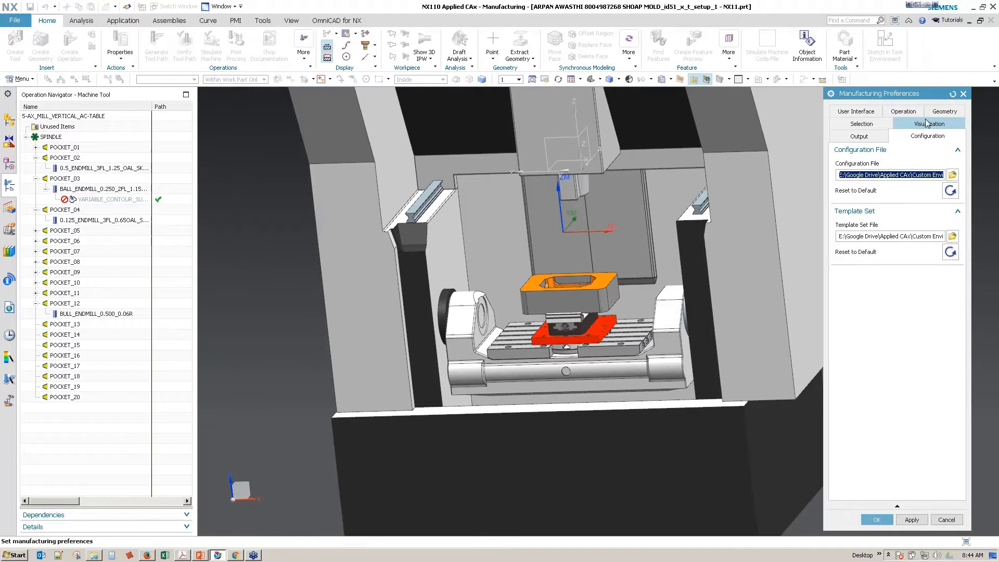
pyautogui.click(897, 126)
pyautogui.click(848, 261)
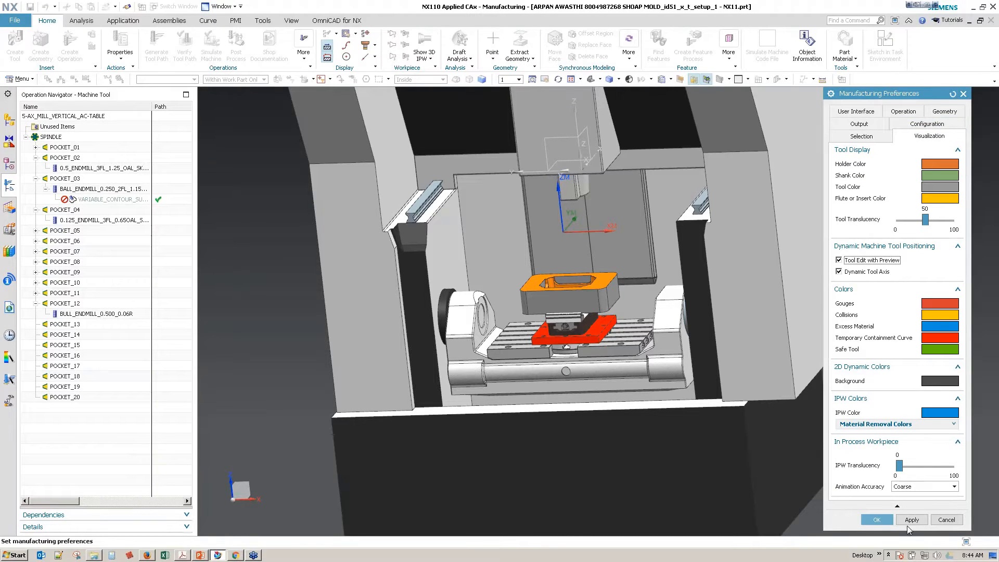
pyautogui.click(876, 519)
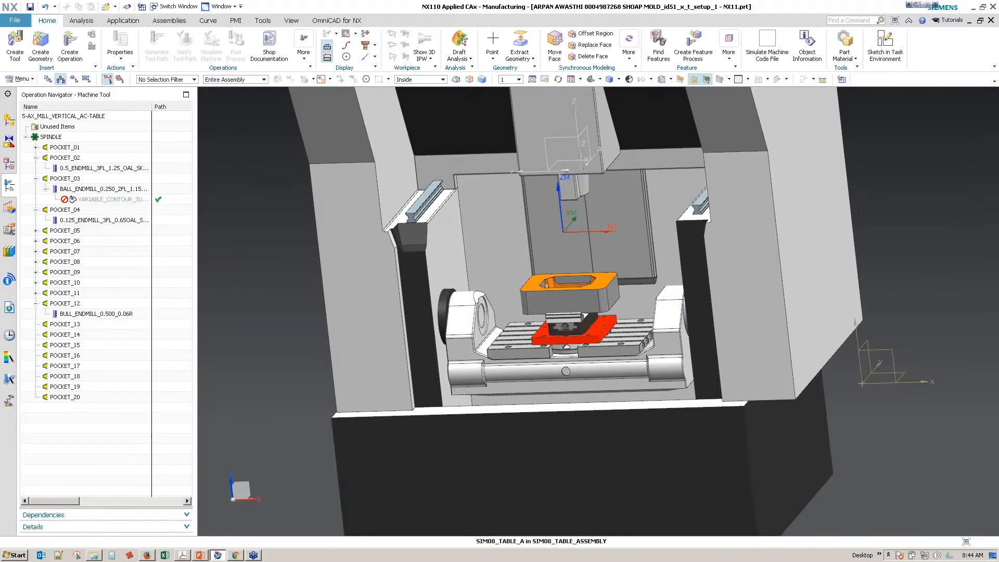
# Step: Open the 0.5 end mill in POCKET_02 for editing and lower it toward the block, with A at about 10 and C at 90
pyautogui.click(63, 172)
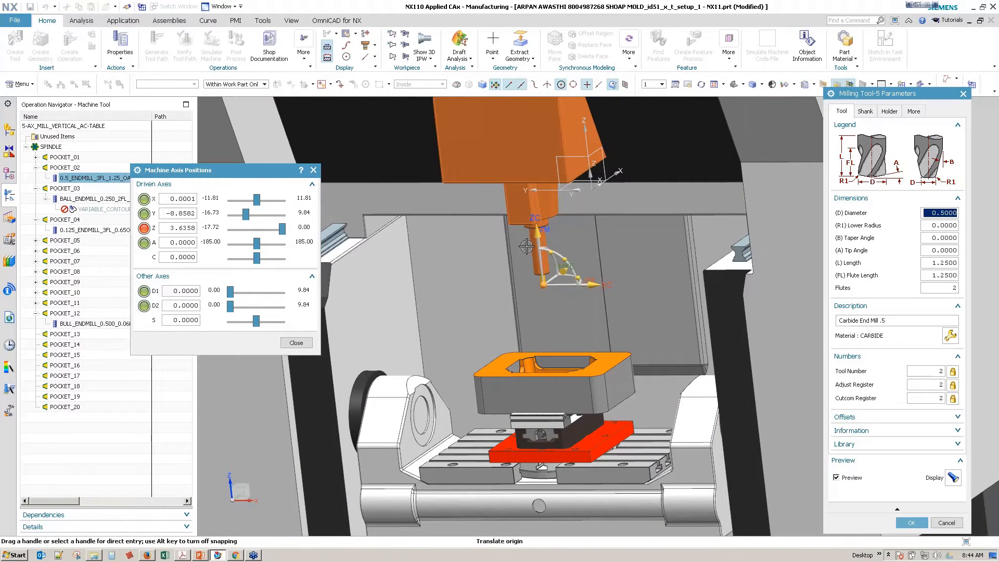
pyautogui.moveTo(527, 247); pyautogui.dragTo(535, 297)
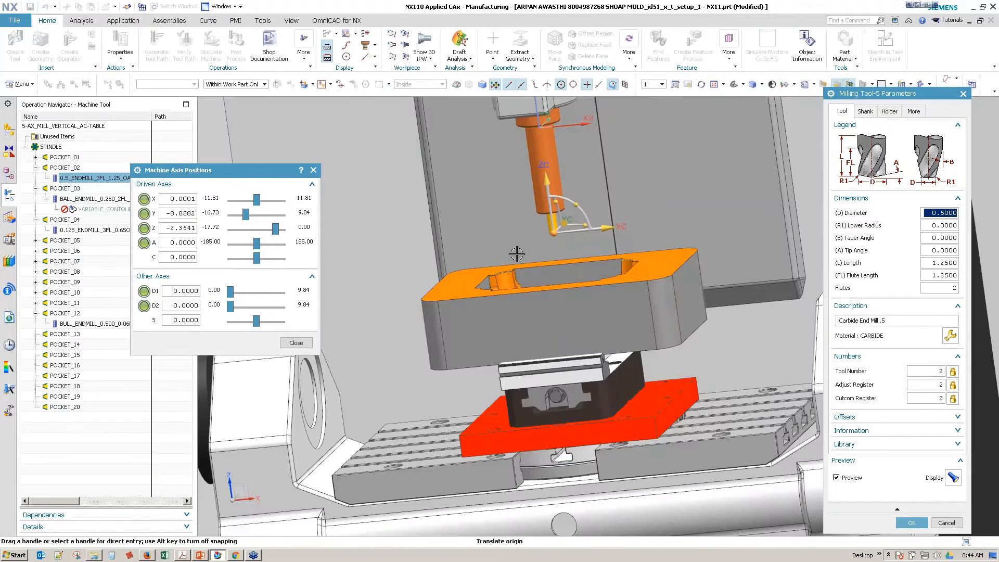
pyautogui.moveTo(594, 196); pyautogui.dragTo(635, 269)
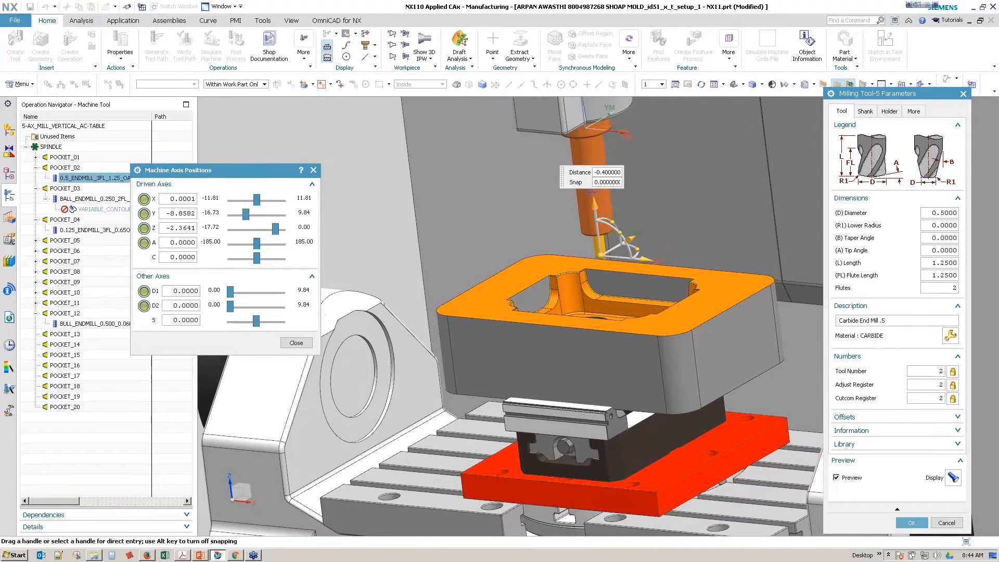
pyautogui.click(643, 274)
pyautogui.click(619, 298)
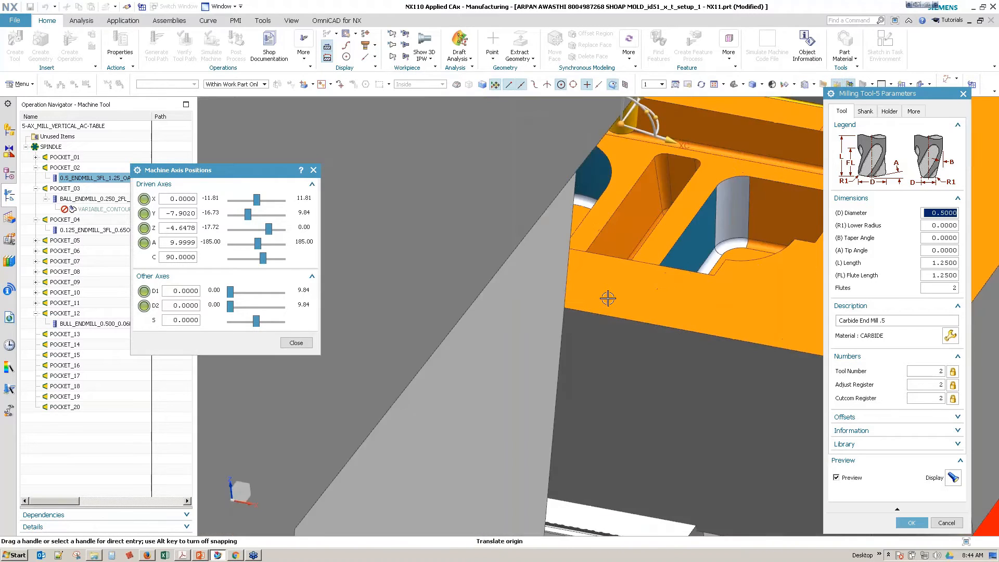
# Step: Hide the sim08_mill_5ax component and place the end mill tip in the narrow slot between the two pockets
pyautogui.scroll(4, 669, 276)
pyautogui.scroll(-8, 627, 276)
pyautogui.click(10, 133)
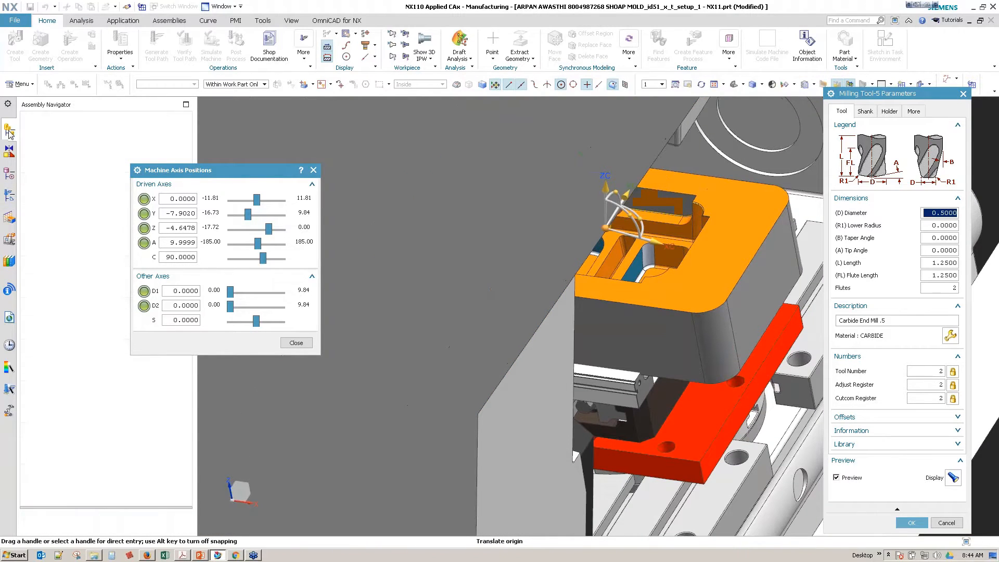
pyautogui.scroll(5, 542, 281)
pyautogui.scroll(3, 541, 282)
pyautogui.moveTo(542, 281)
pyautogui.mouseDown(button='middle')
pyautogui.moveTo(482, 303)
pyautogui.moveTo(533, 293)
pyautogui.mouseUp(button='middle')
pyautogui.click(487, 283)
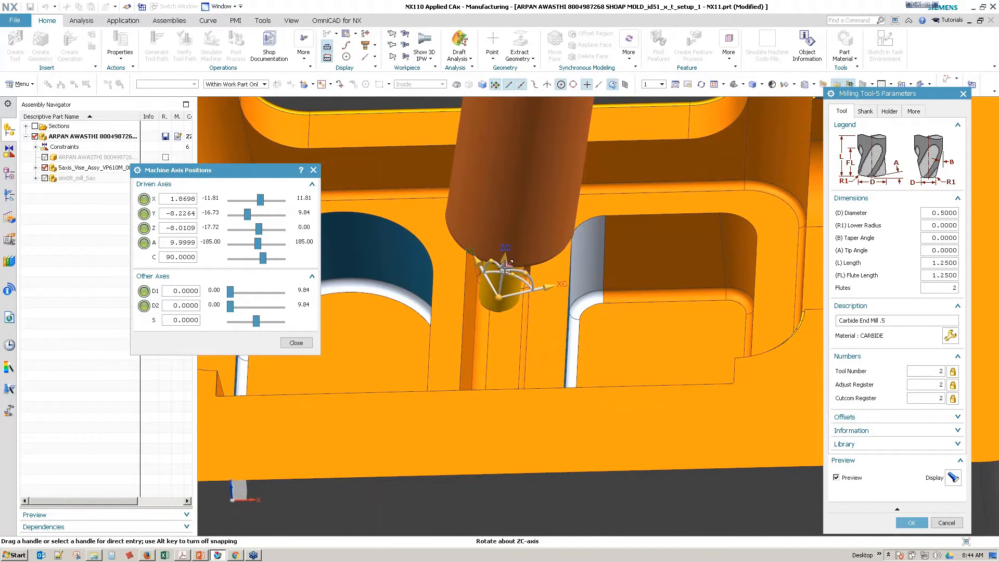
# Step: Show the sim08_mill_5ax component again and examine the spindle and holder clearance around the mold block
pyautogui.scroll(-5, 596, 315)
pyautogui.click(45, 178)
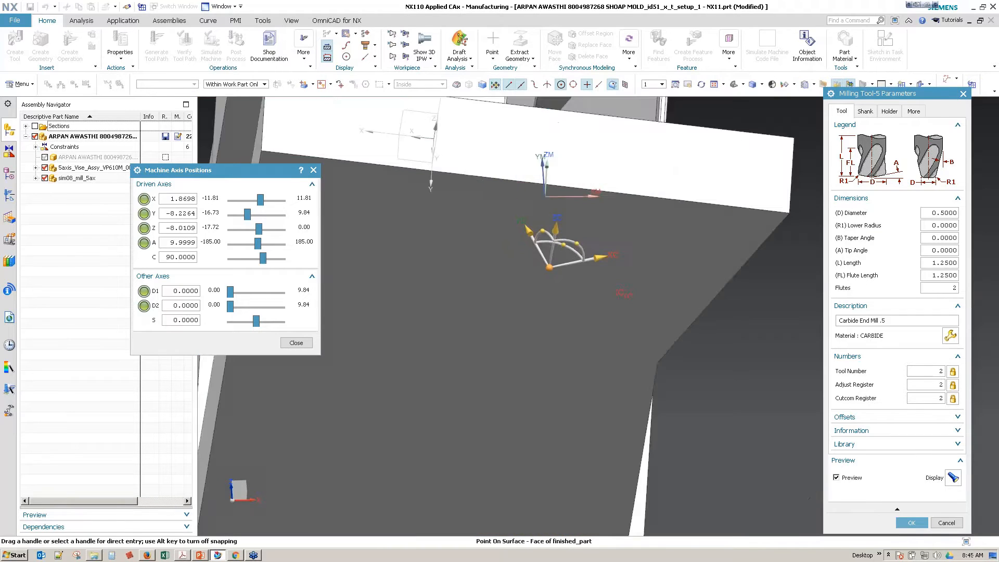
pyautogui.scroll(10, 375, 299)
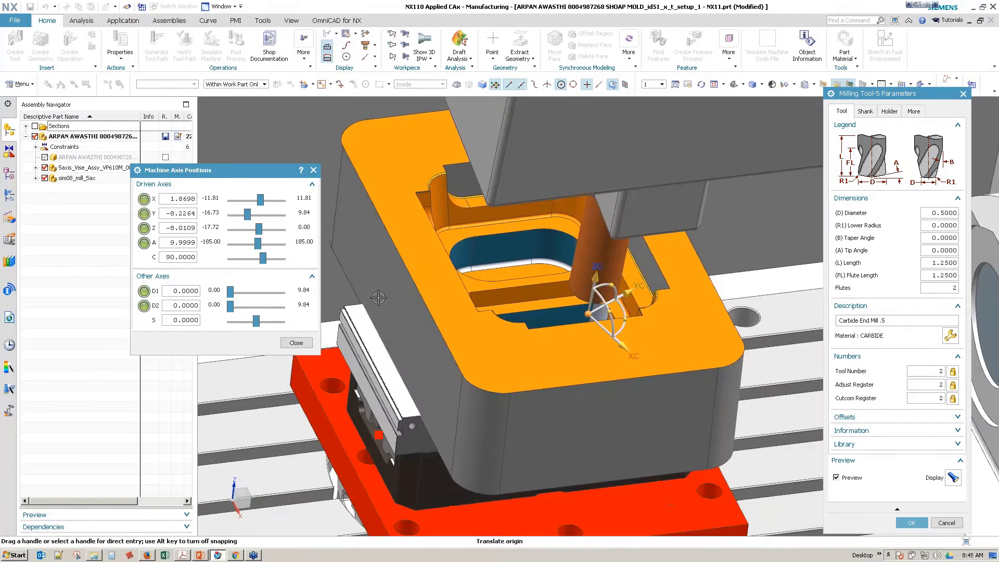
pyautogui.moveTo(375, 298); pyautogui.dragTo(474, 335, button='middle')
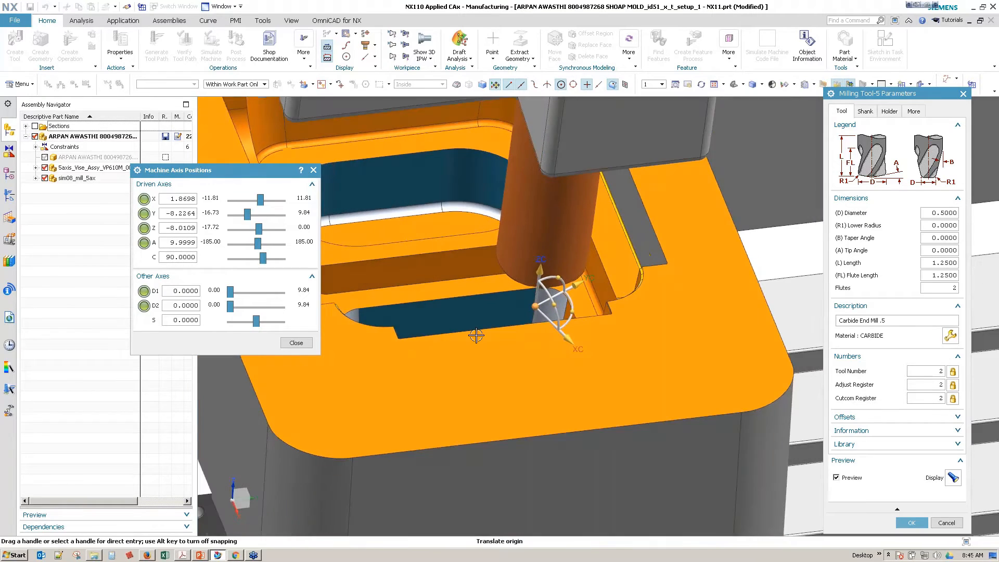
pyautogui.scroll(3, 474, 336)
pyautogui.scroll(-2, 475, 335)
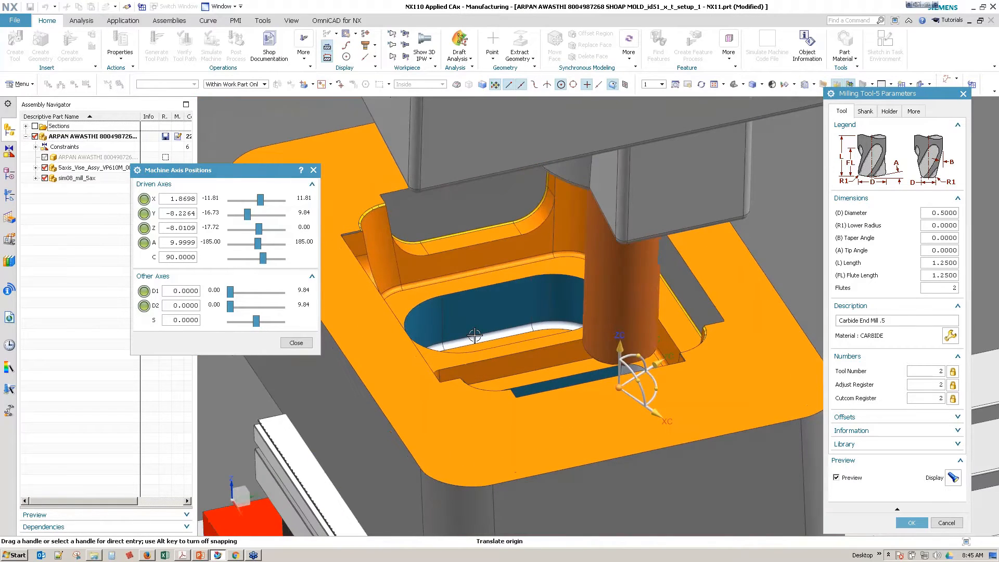
pyautogui.moveTo(475, 335); pyautogui.dragTo(530, 386, button='middle')
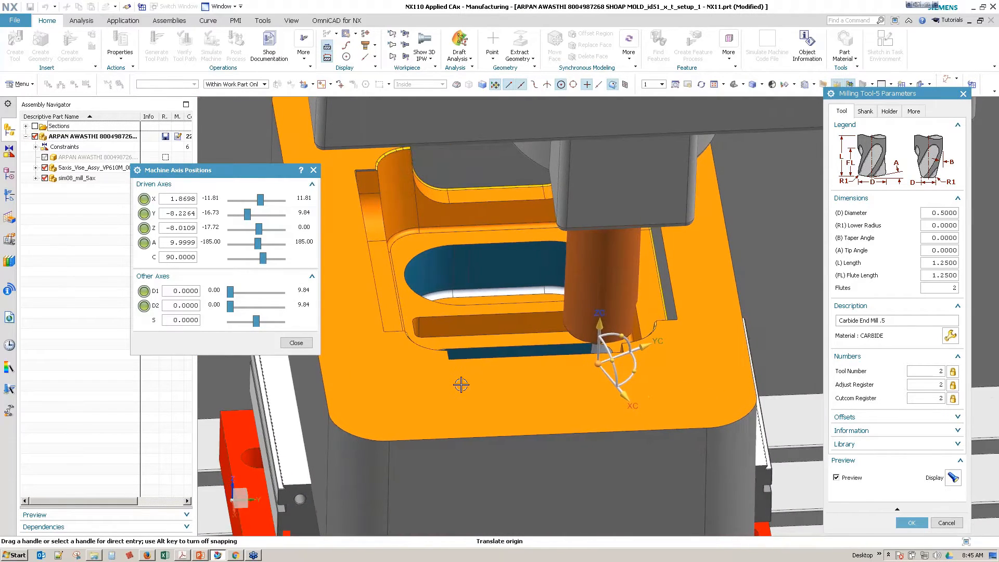
pyautogui.scroll(-2, 461, 384)
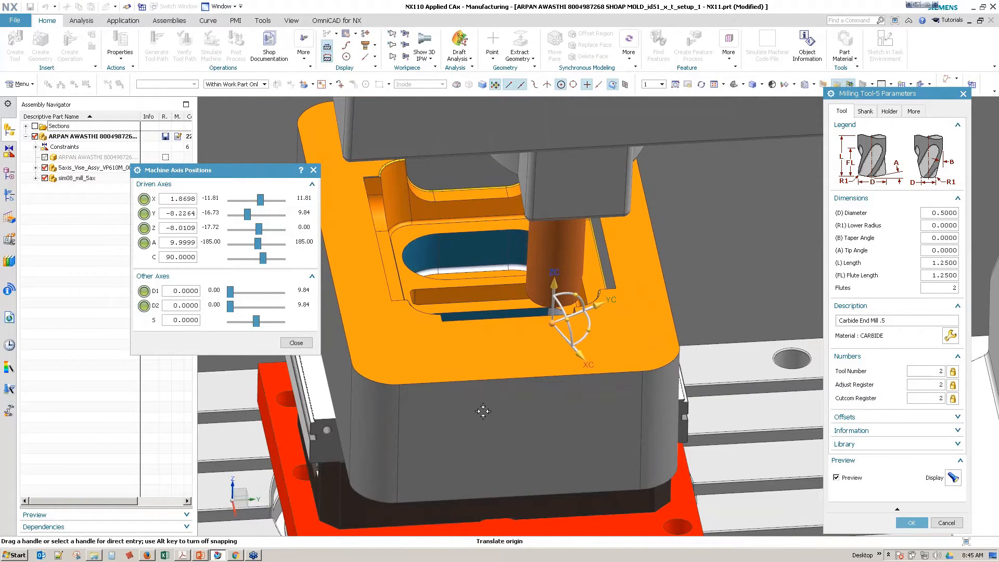
# Step: Close the machine axis positions and accept the 0.5 end mill's parameters
pyautogui.click(290, 345)
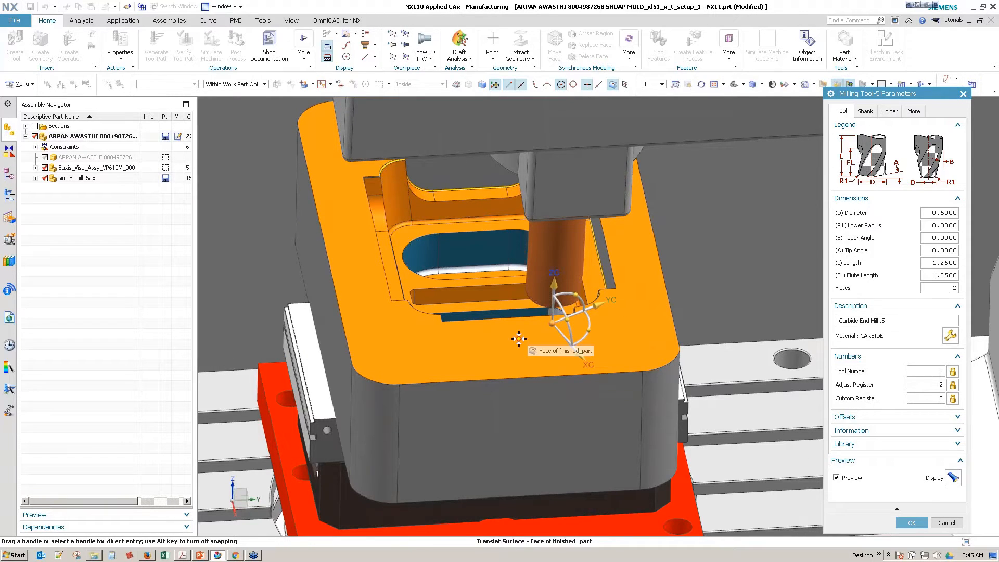
pyautogui.click(911, 523)
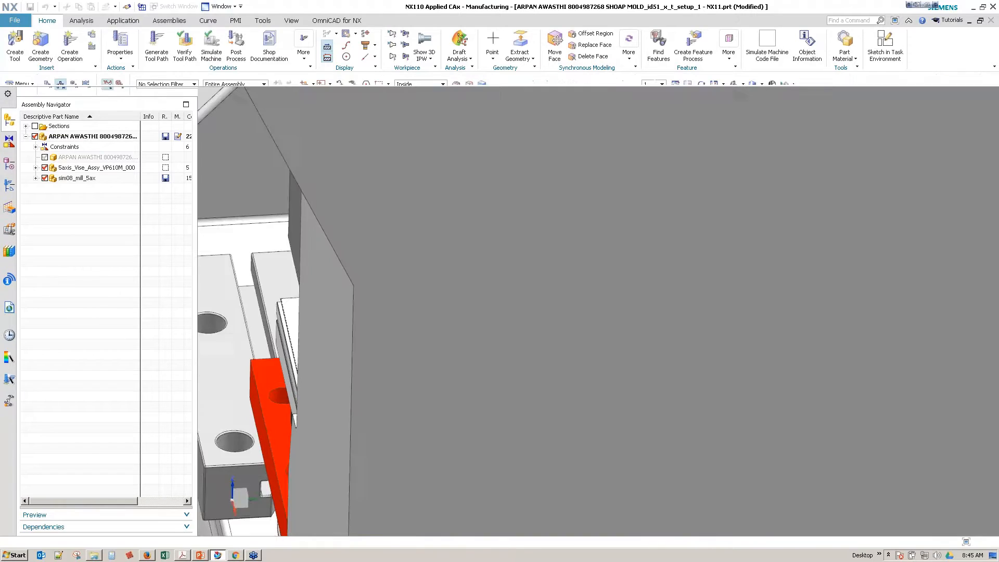
pyautogui.scroll(-3, 600, 303)
pyautogui.moveTo(322, 346); pyautogui.dragTo(484, 318, button='middle')
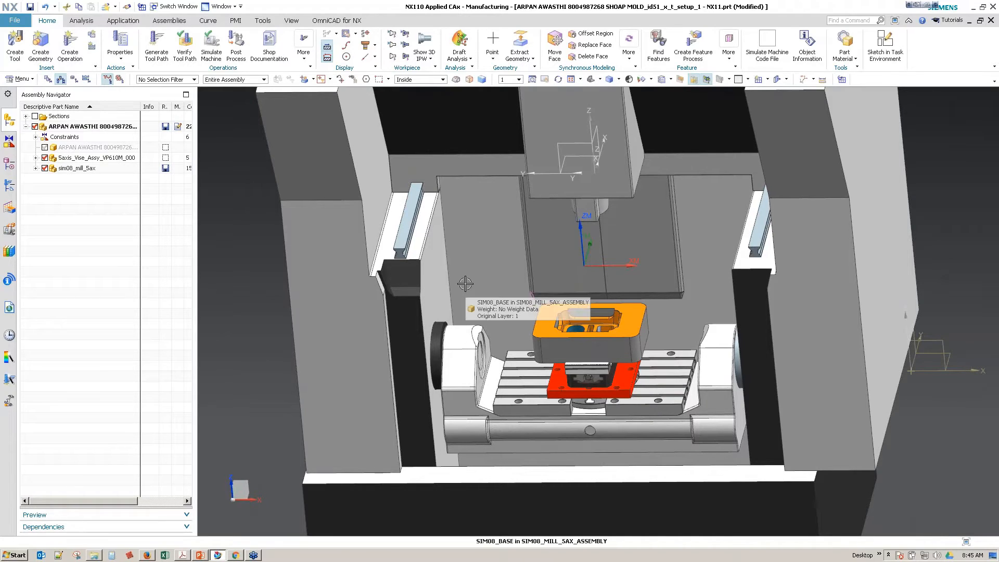
# Step: Open the 0.250 ball end mill in POCKET_03 for editing and hide the sim08_mill_5ax component
pyautogui.click(10, 185)
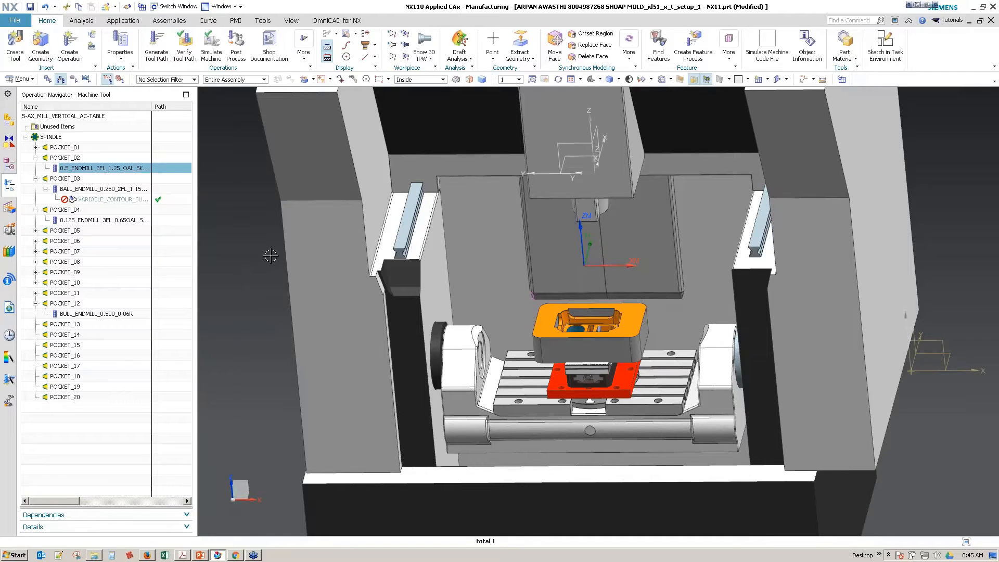
pyautogui.scroll(5, 586, 289)
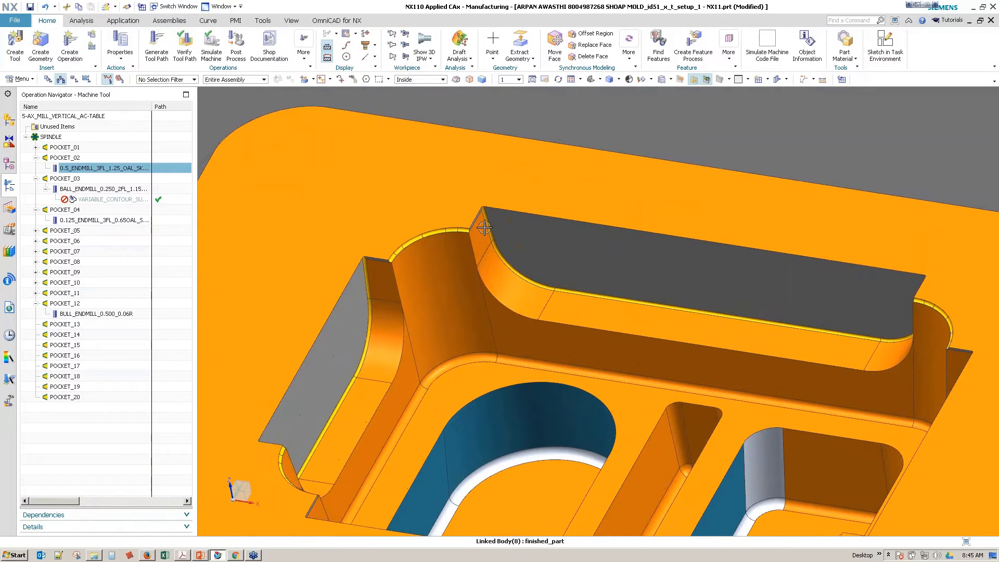
pyautogui.doubleClick(88, 193)
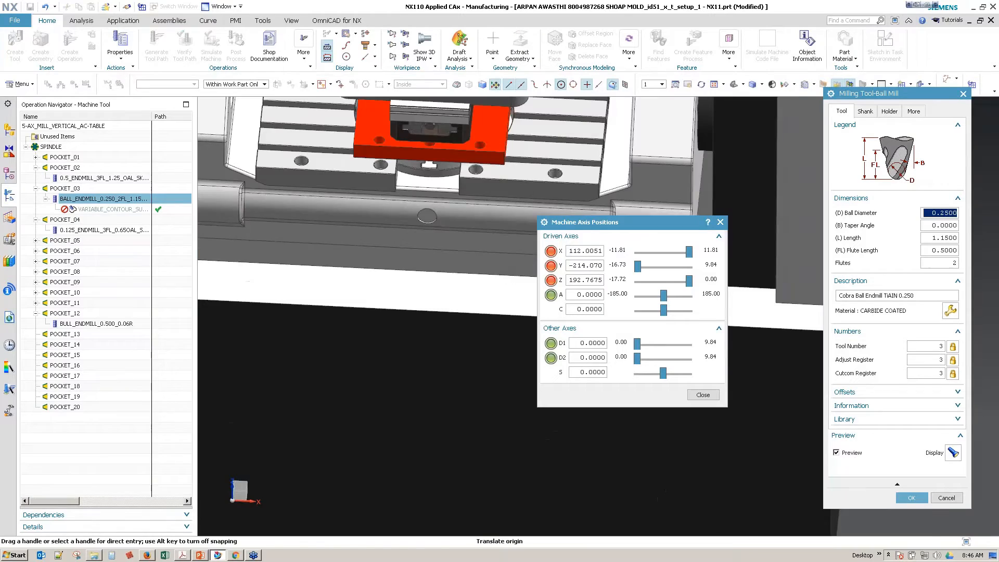
pyautogui.click(8, 131)
pyautogui.click(45, 178)
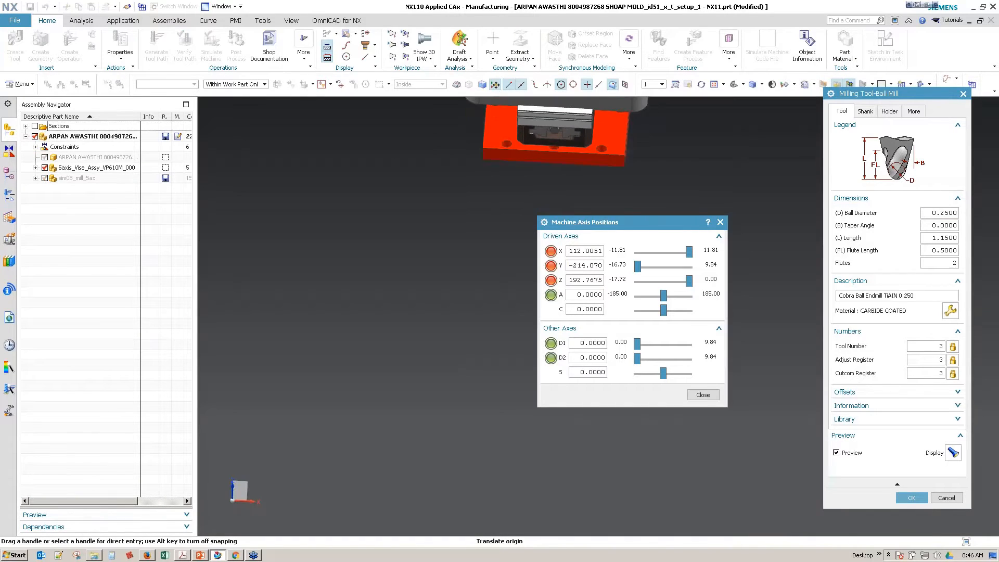
# Step: Place the 0.250 ball end mill's tip against the mold's stepped wall near its rounded end
pyautogui.moveTo(322, 229); pyautogui.dragTo(343, 302, button='middle')
pyautogui.scroll(8, 375, 338)
pyautogui.keyDown('shift'); pyautogui.moveTo(430, 318); pyautogui.dragTo(430, 305, button='middle'); pyautogui.keyUp('shift')
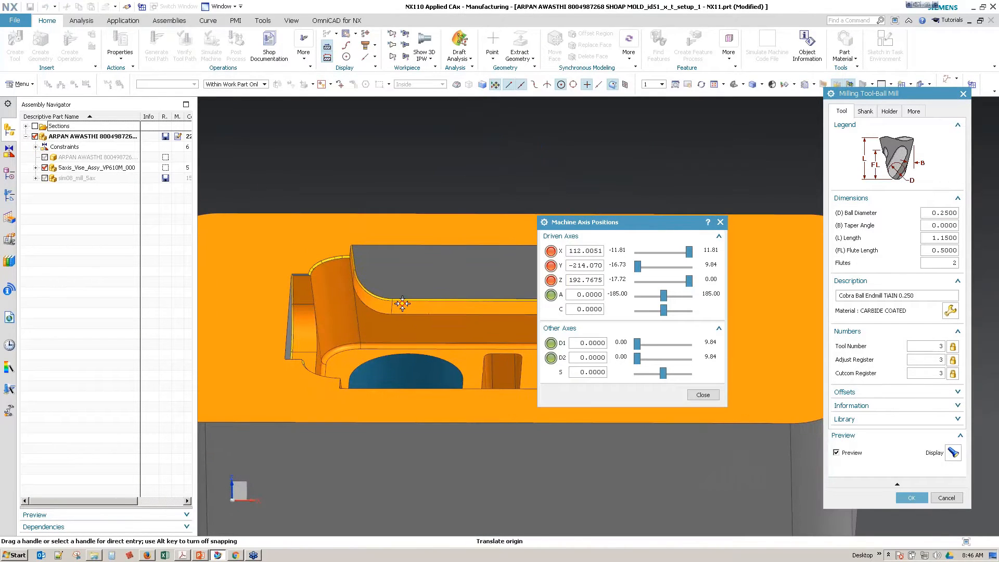
pyautogui.click(400, 307)
pyautogui.scroll(3, 399, 309)
pyautogui.moveTo(383, 327); pyautogui.dragTo(454, 344, button='middle')
pyautogui.scroll(2, 454, 341)
pyautogui.moveTo(467, 312); pyautogui.dragTo(442, 319)
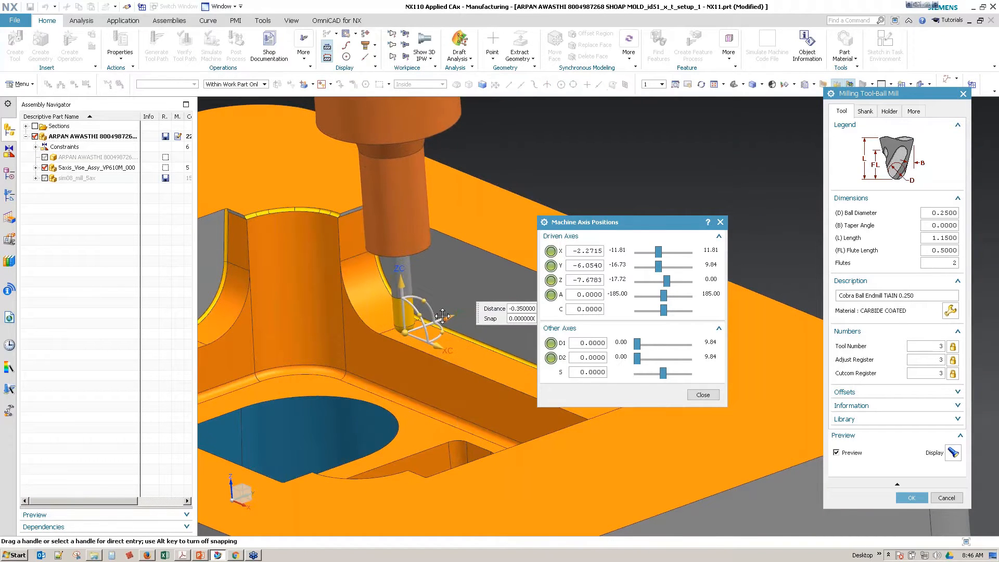
# Step: Tilt the ball end mill to 35 degrees on the A axis and check the holder clearance around the stepped wall
pyautogui.moveTo(350, 280); pyautogui.dragTo(355, 318, button='middle')
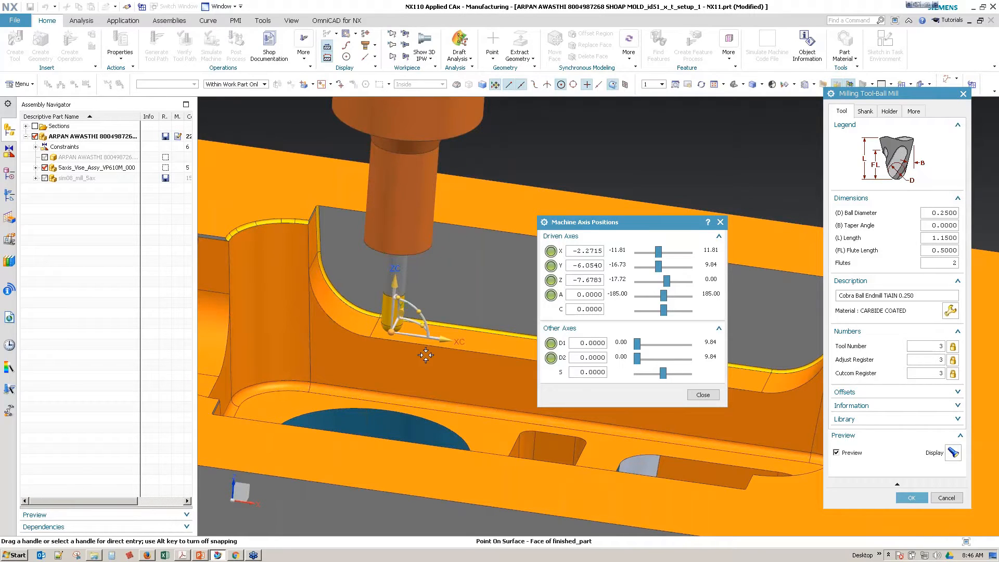
pyautogui.moveTo(429, 355); pyautogui.dragTo(469, 273, button='middle')
pyautogui.moveTo(468, 272); pyautogui.dragTo(458, 231)
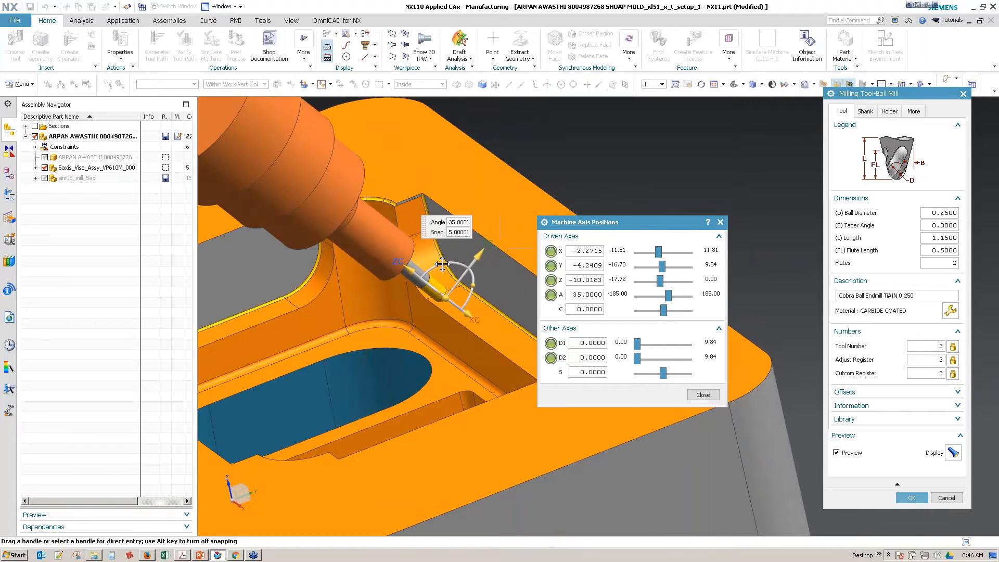
pyautogui.moveTo(405, 348)
pyautogui.mouseDown(button='middle')
pyautogui.moveTo(368, 374)
pyautogui.moveTo(415, 355)
pyautogui.mouseUp(button='middle')
pyautogui.click(441, 237)
# Step: Move the ball end mill to the stepped wall's opposite rounded corner, close the machine axis positions and accept the tool's parameters
pyautogui.moveTo(460, 313); pyautogui.dragTo(502, 305, button='middle')
pyautogui.click(500, 303)
pyautogui.moveTo(489, 363); pyautogui.dragTo(402, 334, button='middle')
pyautogui.click(403, 333)
pyautogui.moveTo(440, 420); pyautogui.dragTo(709, 415, button='middle')
pyautogui.click(702, 395)
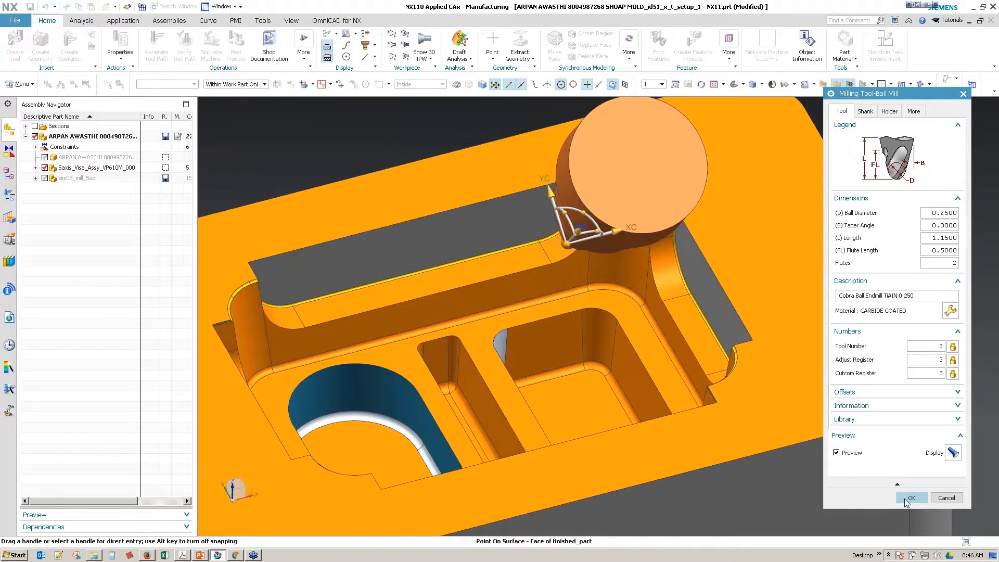
pyautogui.click(899, 499)
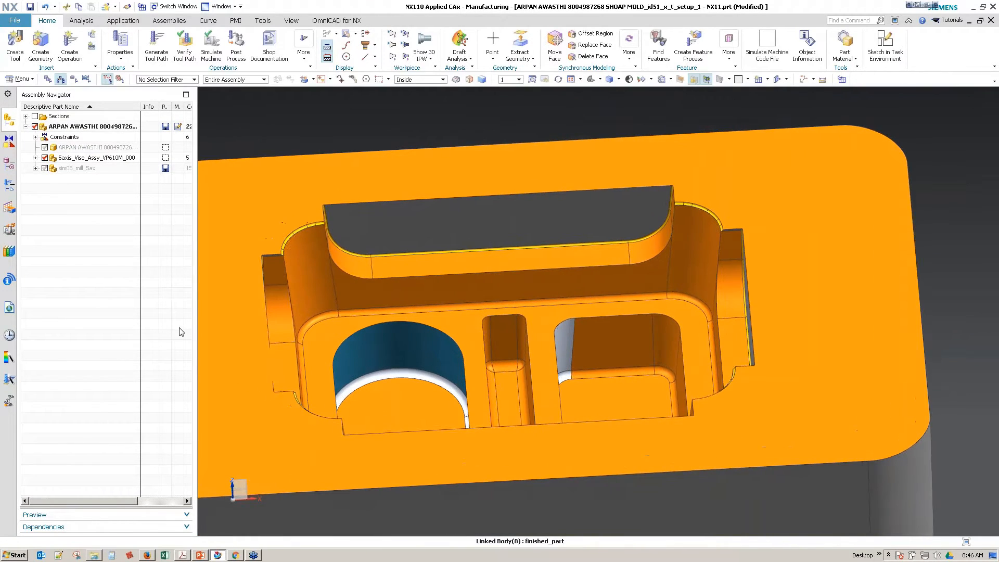
# Step: Open FINISH_PART from the geometry view of the operations and inspect which body is assigned as part geometry
pyautogui.click(8, 186)
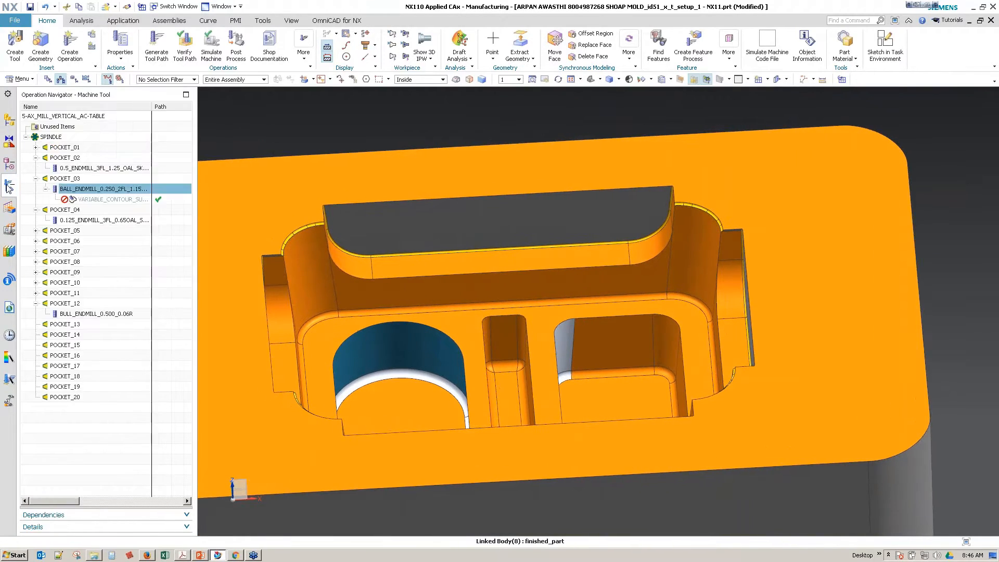
pyautogui.click(74, 79)
pyautogui.click(63, 147)
pyautogui.doubleClick(63, 148)
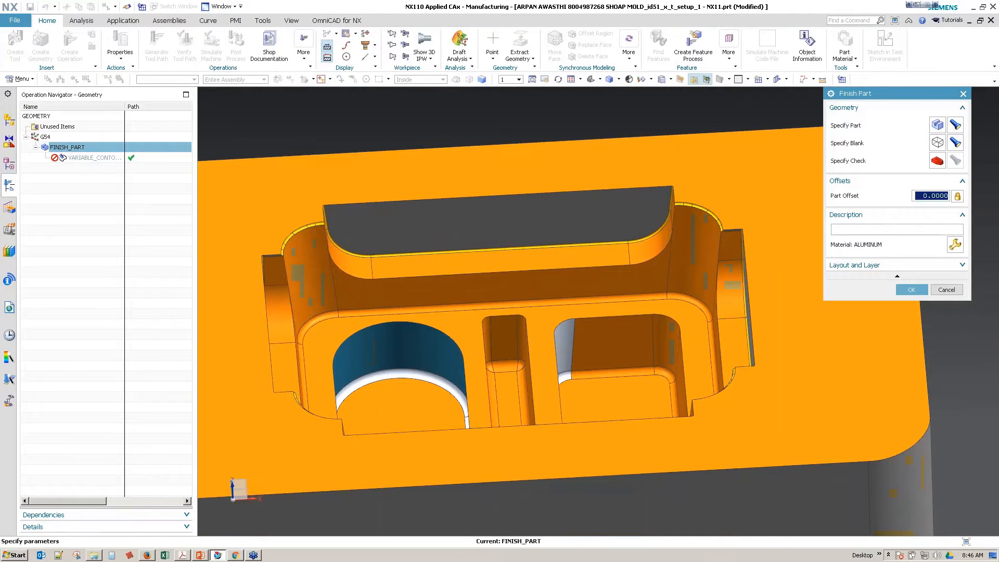
pyautogui.click(936, 125)
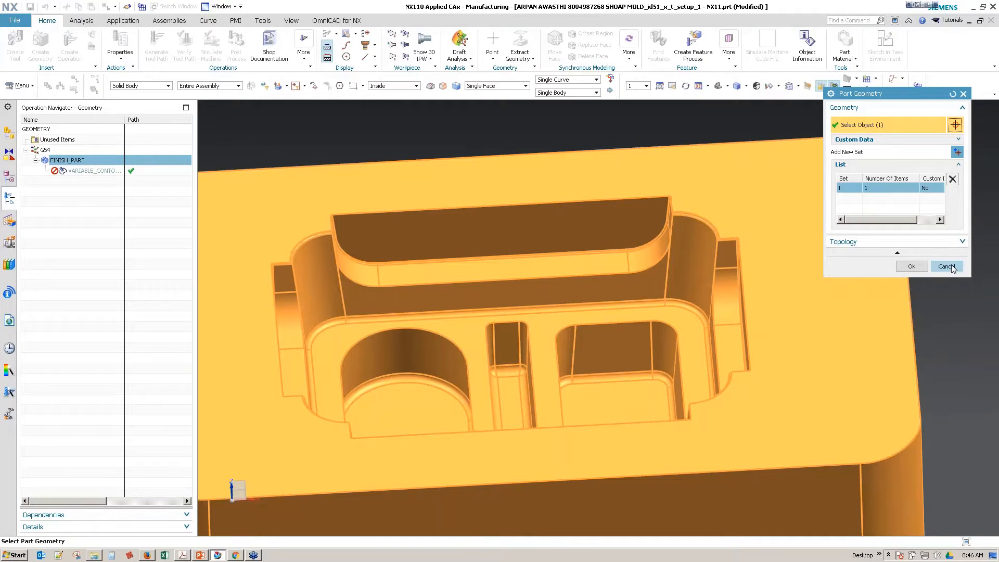
pyautogui.click(946, 266)
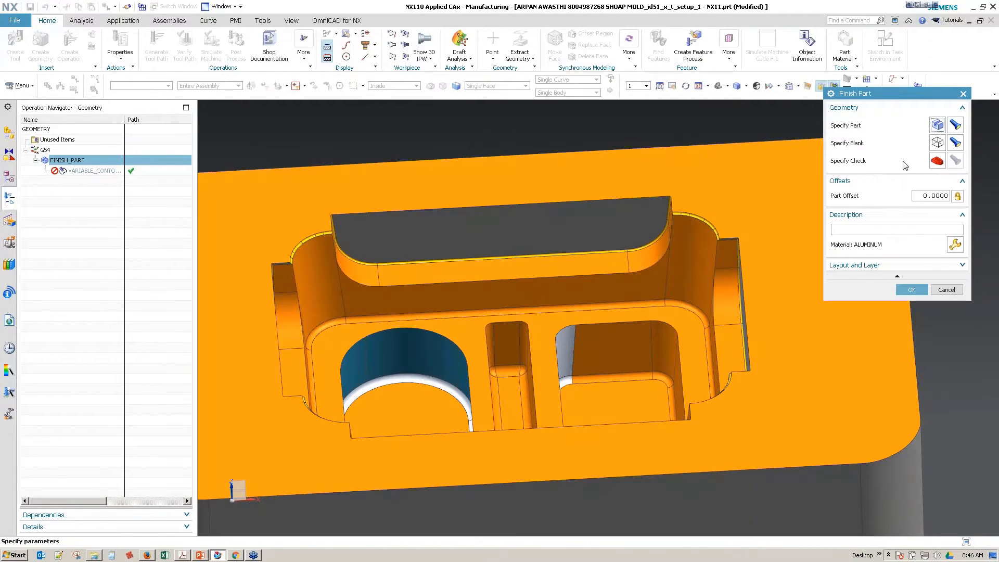
# Step: Inspect the blank definition of FINISH_PART and leave its settings without making changes
pyautogui.click(937, 143)
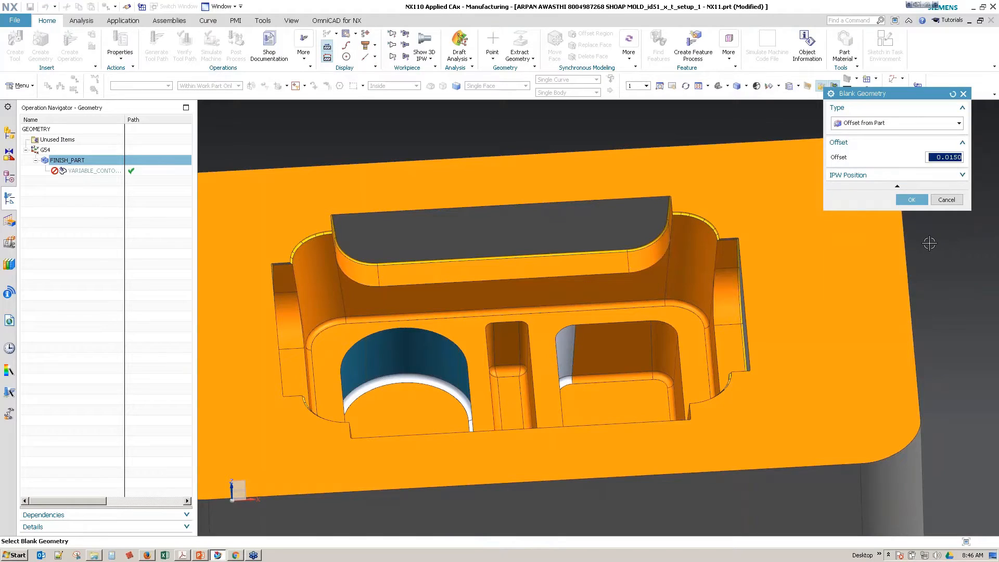
pyautogui.click(953, 201)
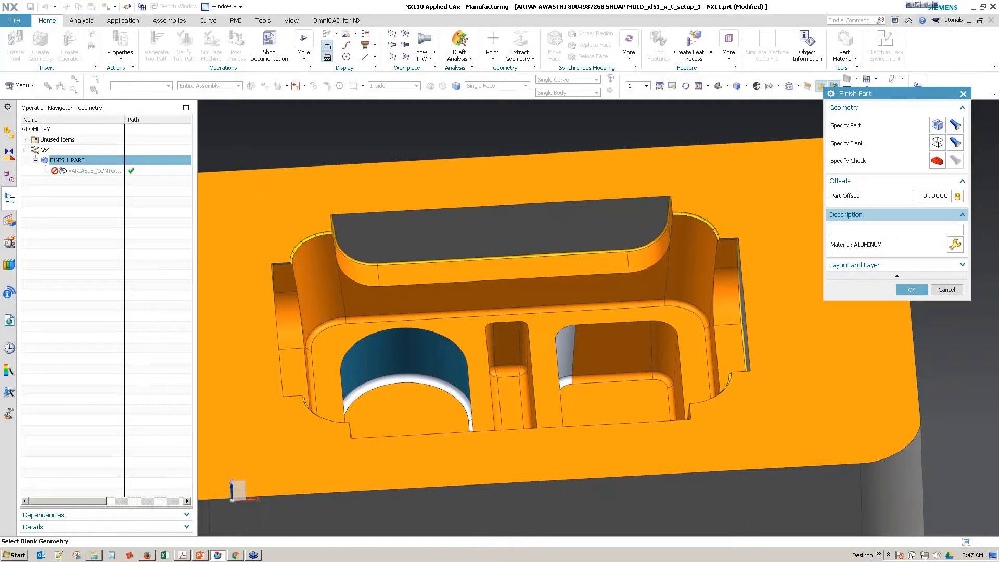
pyautogui.click(947, 290)
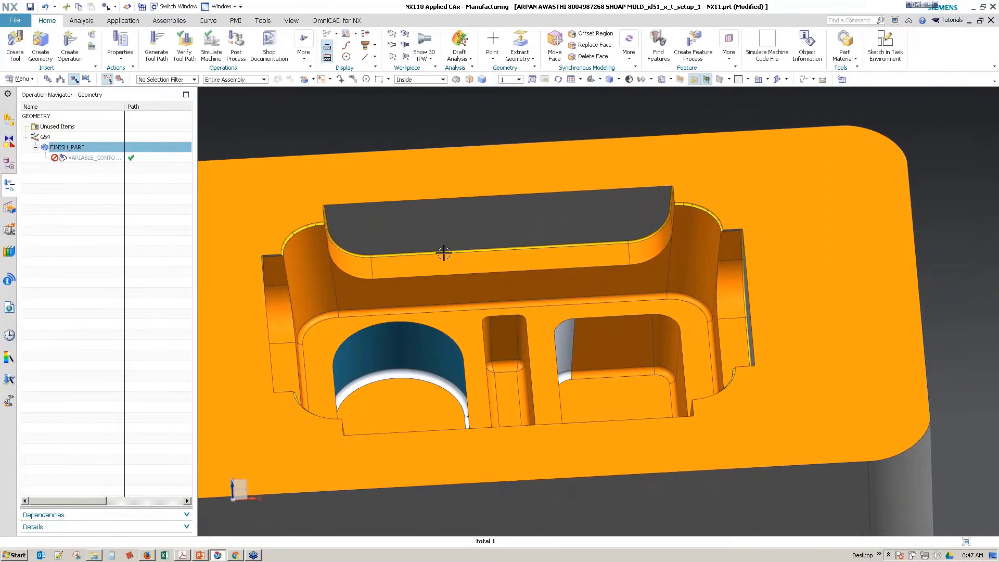
# Step: Measure the local radius of the thin yellow edge blend along the top of the stepped wall
pyautogui.moveTo(602, 265); pyautogui.dragTo(660, 262, button='middle')
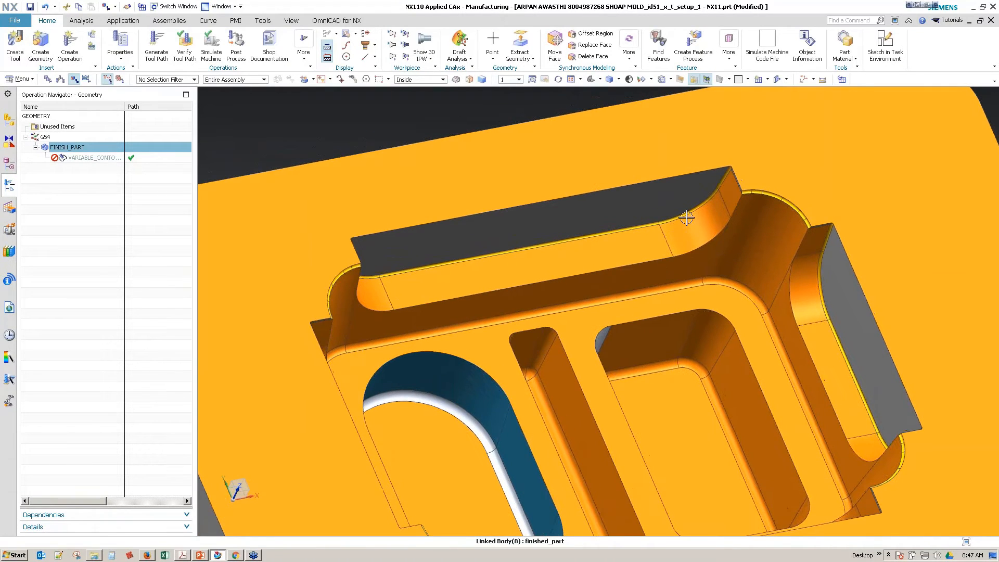
pyautogui.moveTo(686, 218); pyautogui.dragTo(689, 163, button='middle')
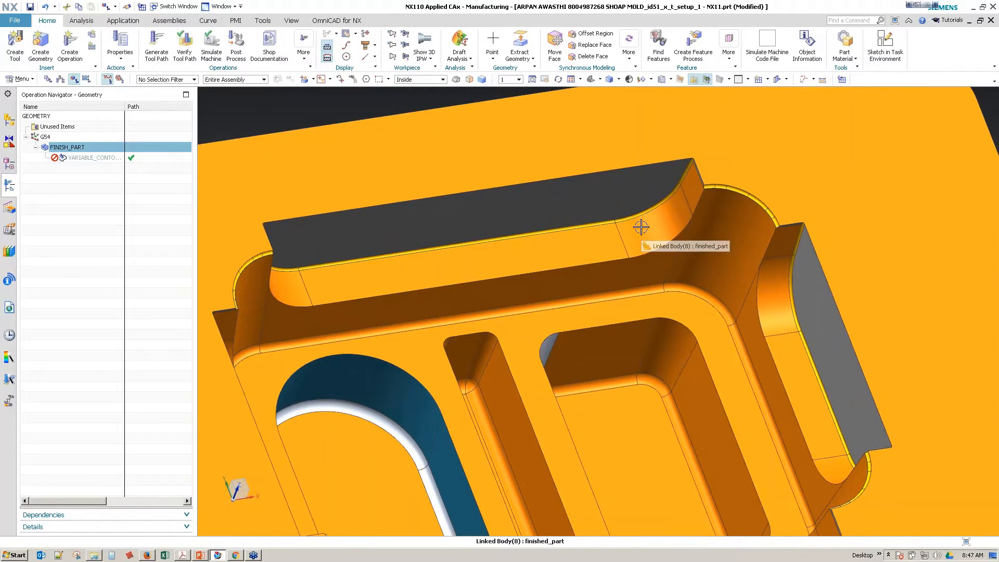
pyautogui.moveTo(640, 227); pyautogui.dragTo(428, 303, button='middle')
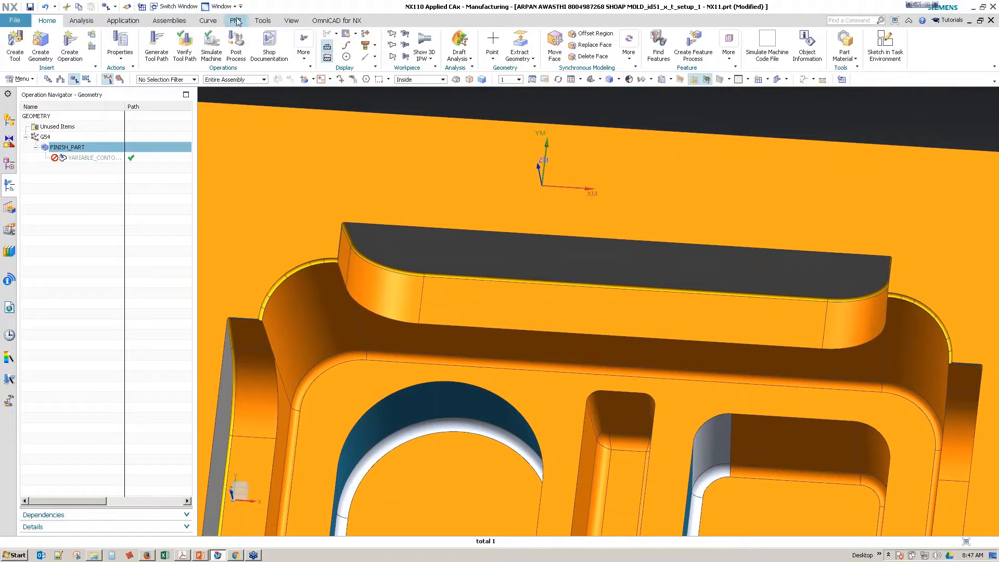
pyautogui.click(82, 21)
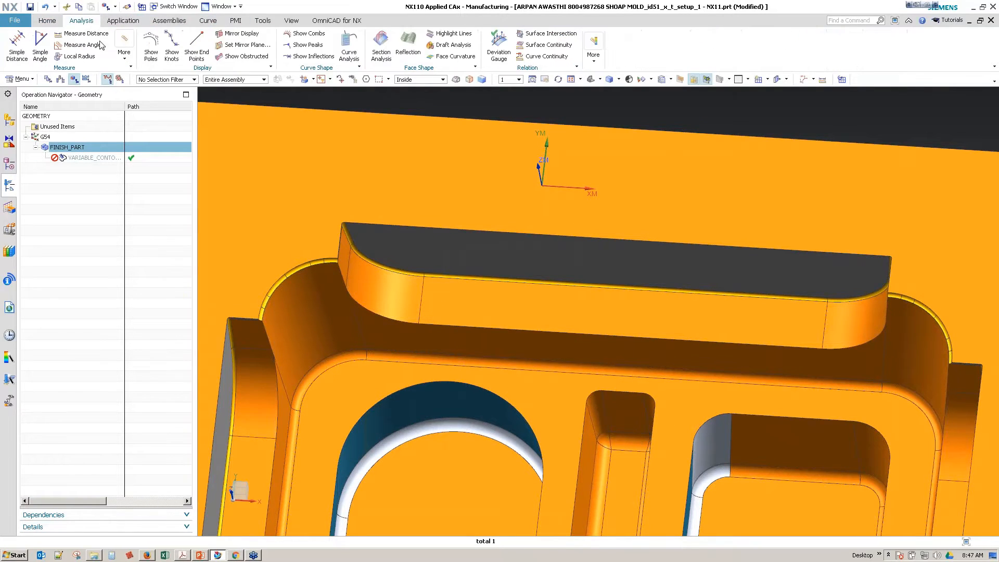
pyautogui.click(78, 57)
pyautogui.scroll(5, 447, 254)
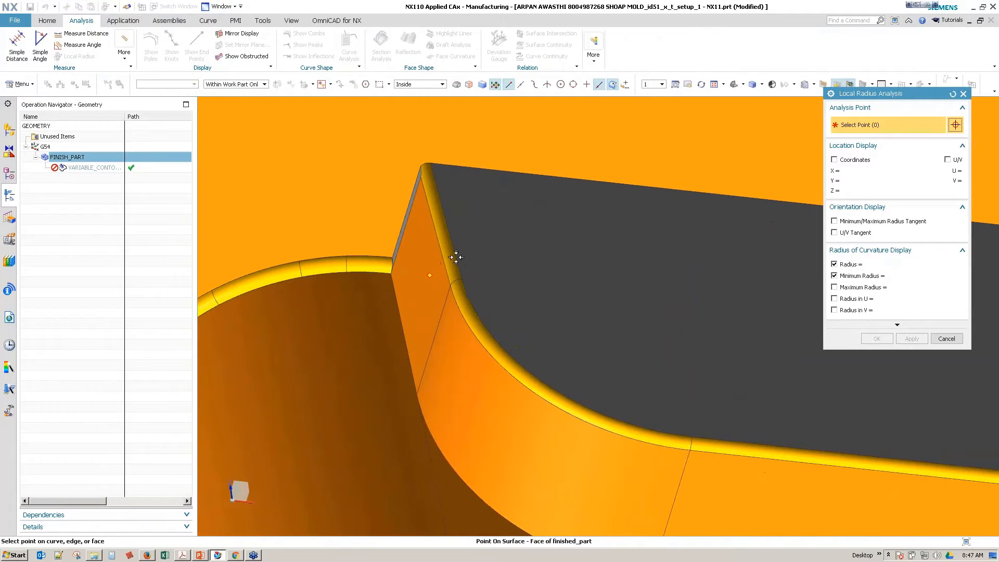
pyautogui.click(444, 253)
pyautogui.scroll(2, 798, 326)
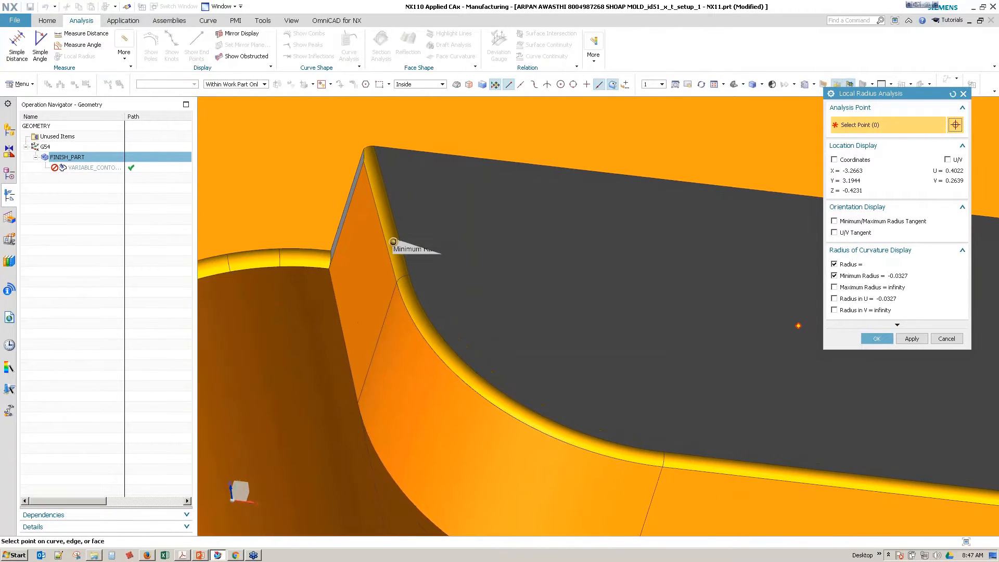
pyautogui.scroll(-4, 948, 342)
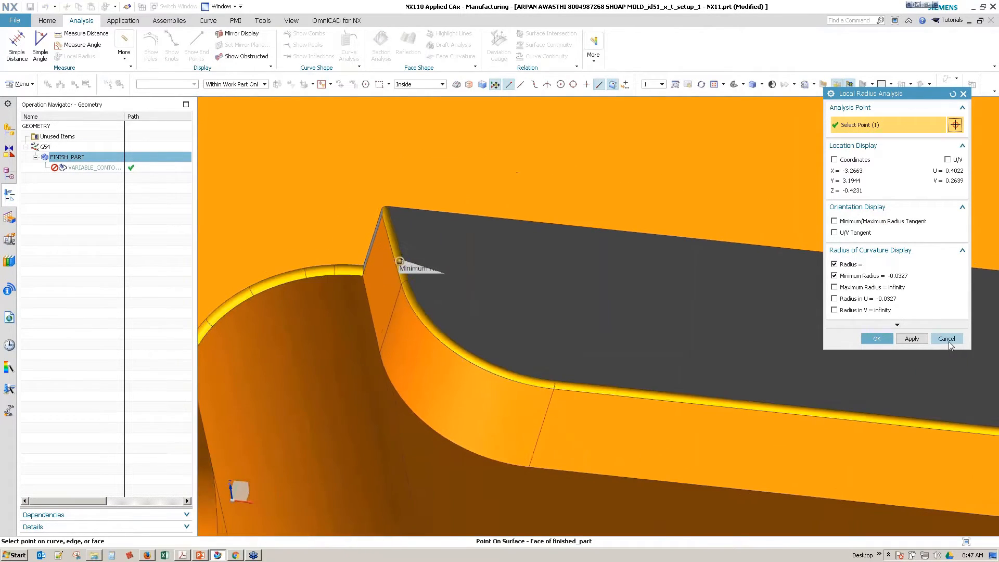
pyautogui.click(949, 341)
pyautogui.scroll(-5, 695, 335)
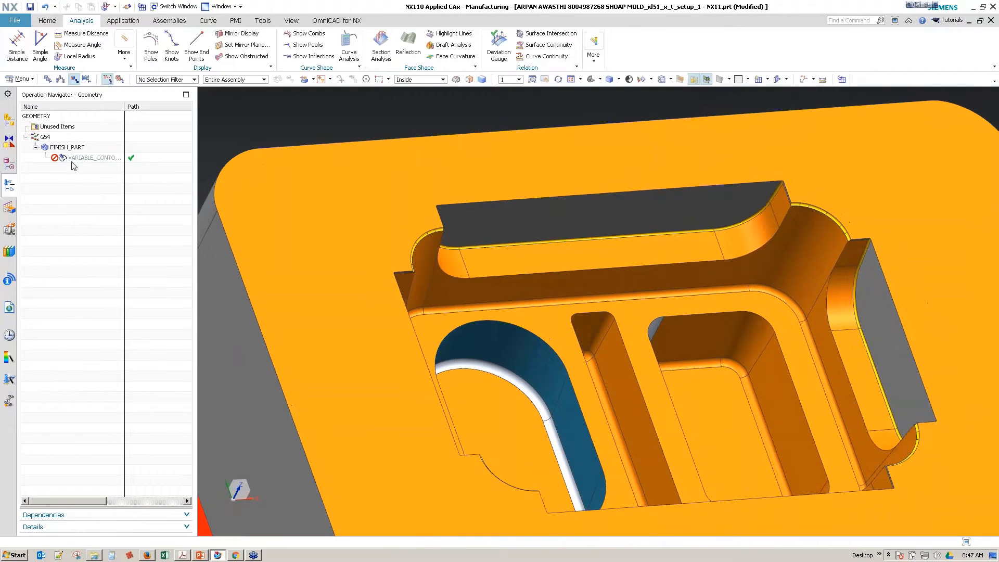
# Step: Display the existing variable contour toolpath on the stepped wall and return to the machine tool view of the operations
pyautogui.click(72, 159)
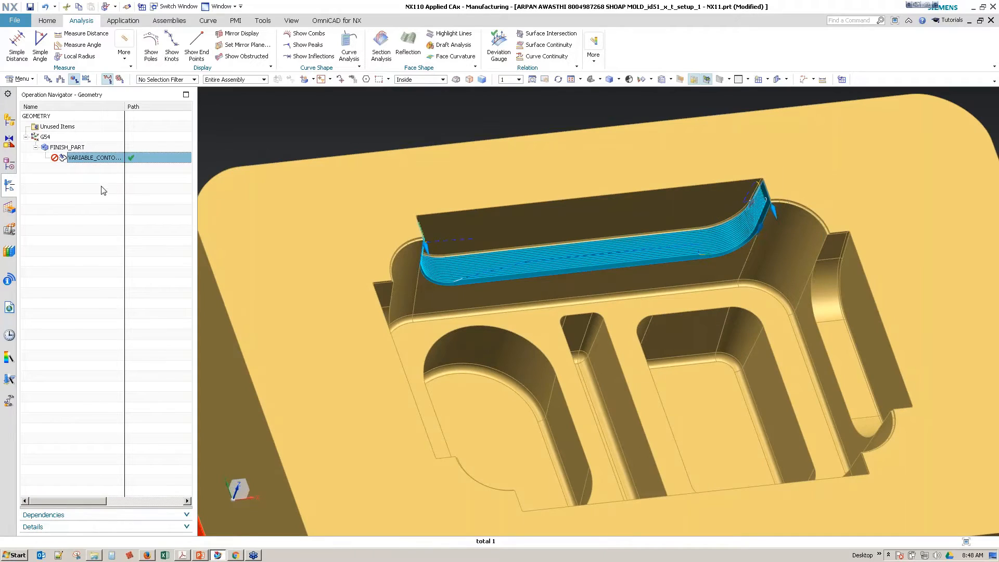
pyautogui.click(9, 120)
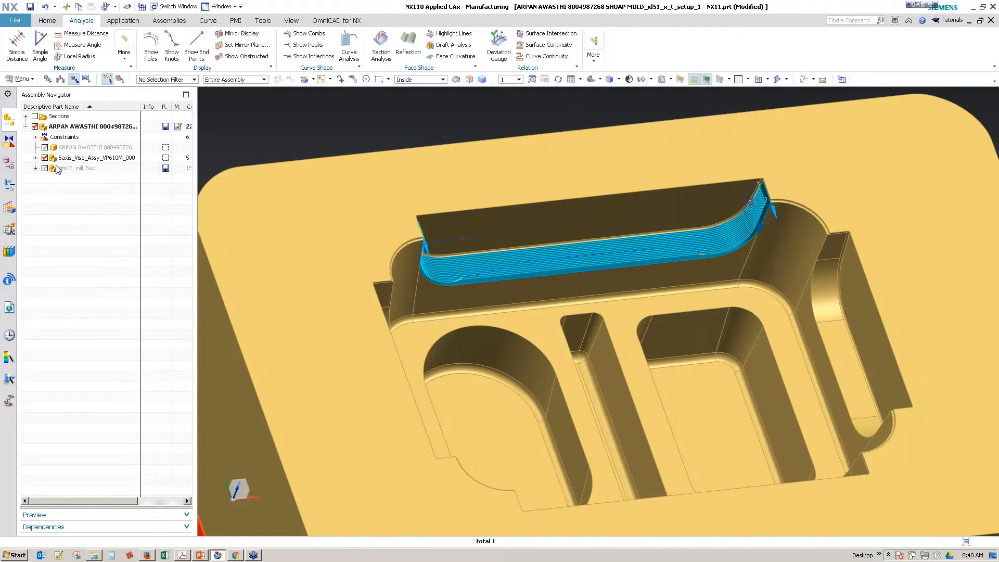
pyautogui.click(9, 184)
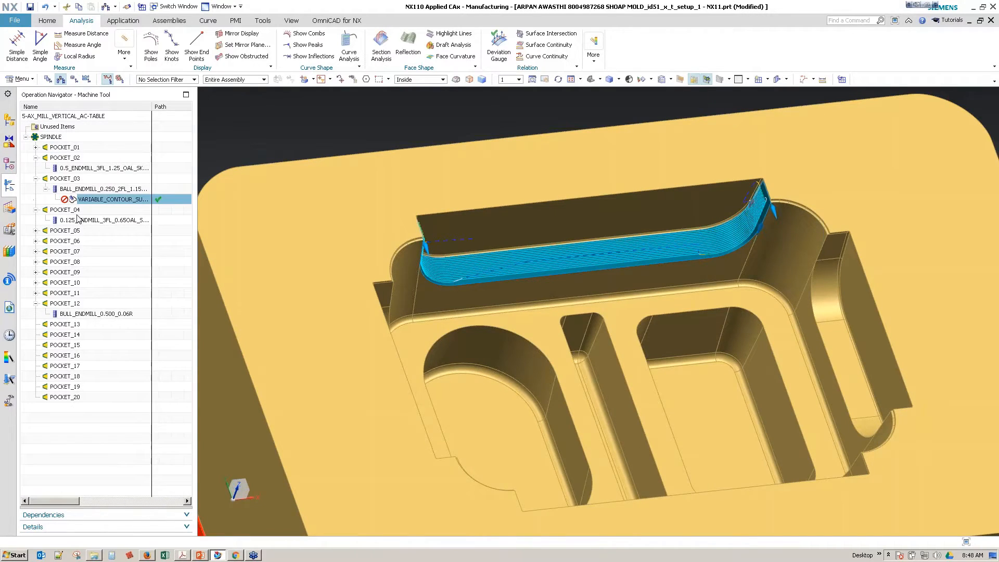
# Step: Expand the tool pockets from POCKET_01 to POCKET_11 and look through the tools assigned to them
pyautogui.click(94, 169)
pyautogui.click(82, 220)
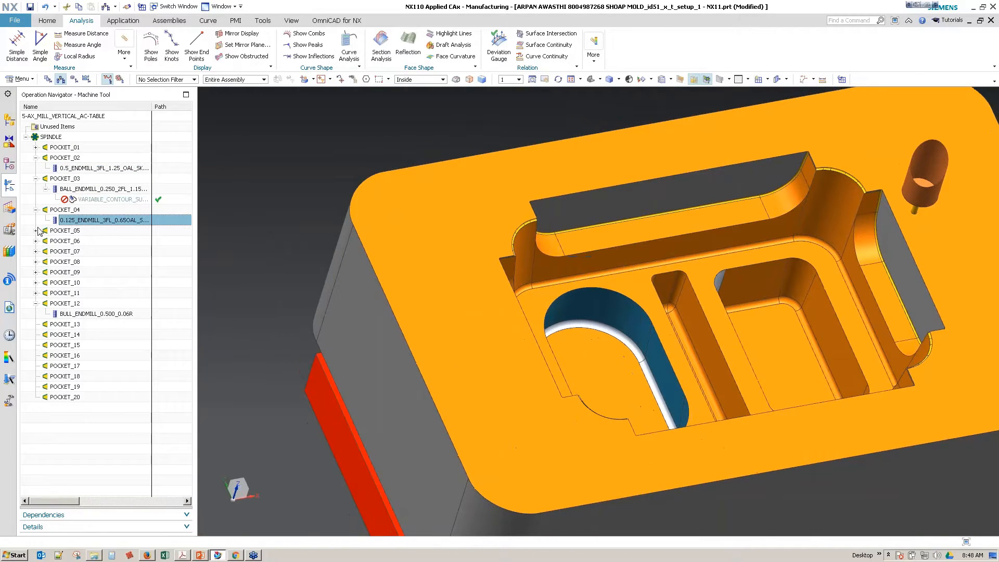
pyautogui.click(36, 231)
pyautogui.click(36, 251)
pyautogui.click(36, 148)
pyautogui.click(36, 283)
pyautogui.click(35, 303)
pyautogui.click(36, 324)
pyautogui.click(36, 345)
pyautogui.click(36, 366)
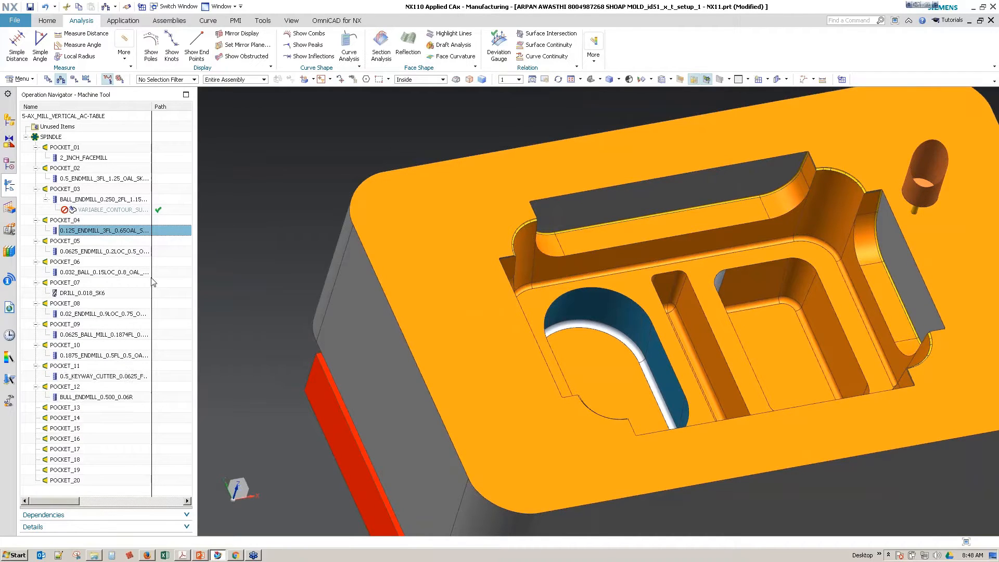
pyautogui.click(90, 252)
# Step: Open the 0.250 ball end mill in POCKET_03, preview it at the stepped wall's rounded corner and cancel the edit
pyautogui.click(125, 201)
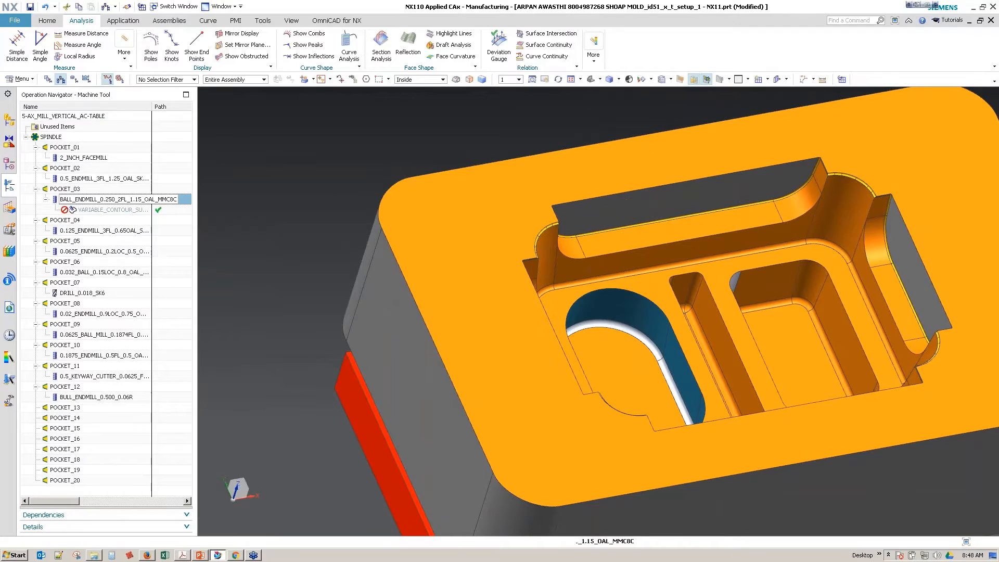
pyautogui.doubleClick(125, 200)
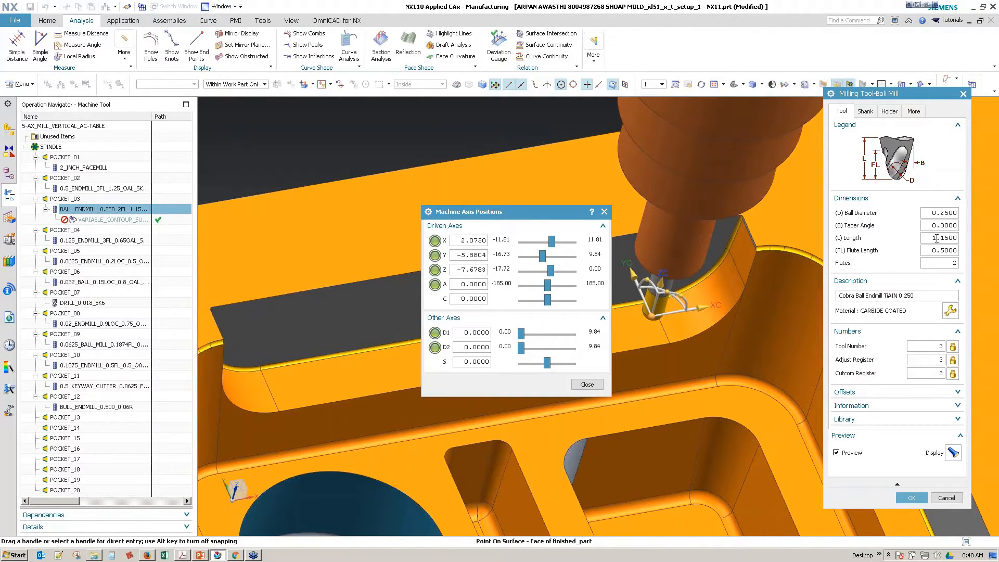
pyautogui.click(946, 497)
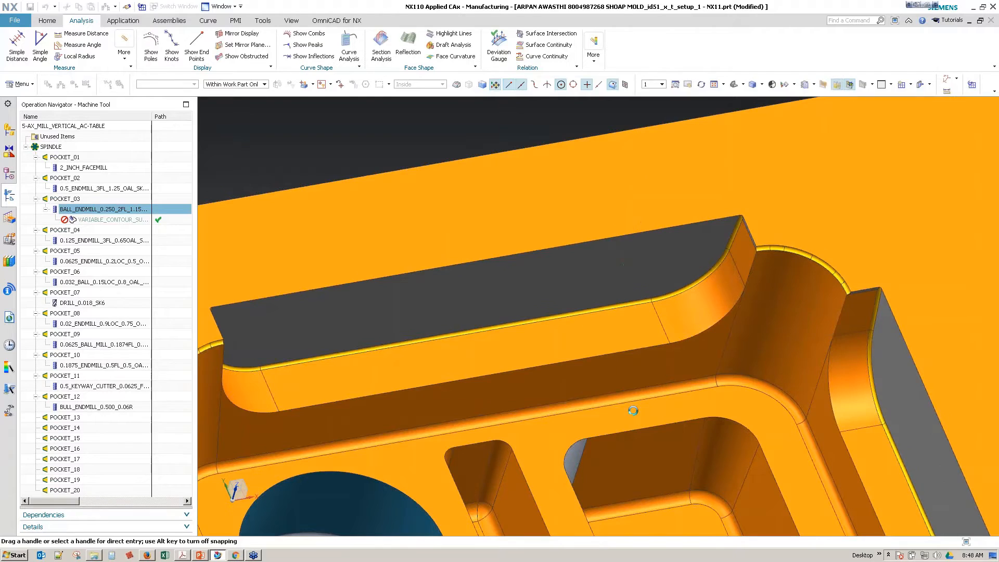
# Step: Create a mill_contour Contour Area operation under the 0.250 ball end mill in POCKET_03, keeping geometry FINISH_PART and method FINISH_HSM_0.0008
pyautogui.rightClick(79, 202)
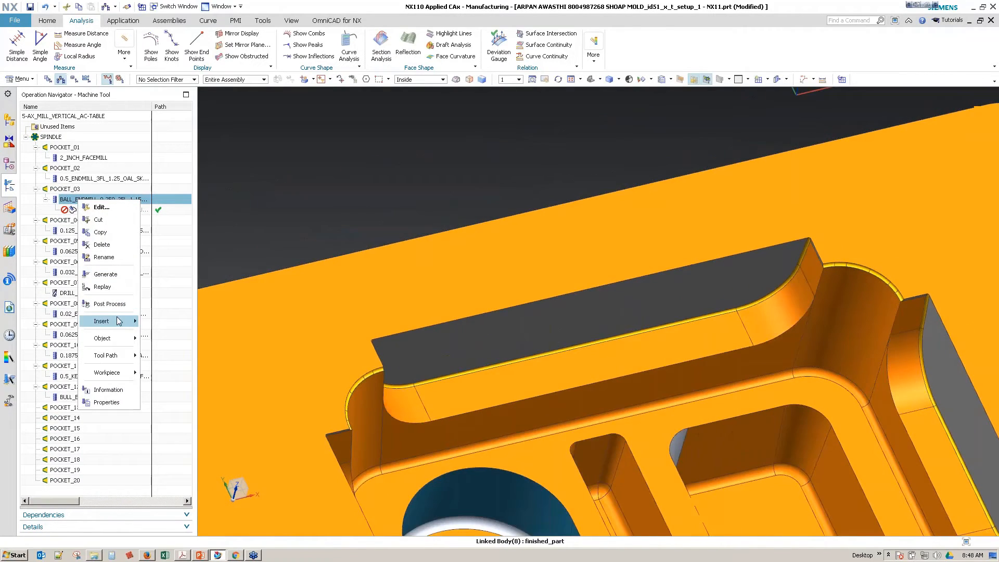
pyautogui.moveTo(124, 321)
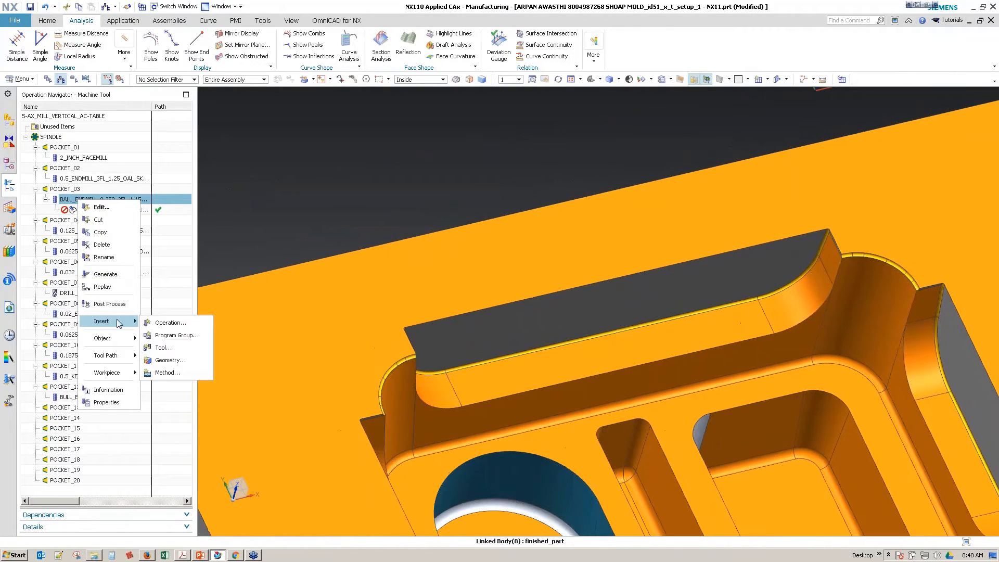
pyautogui.click(172, 324)
pyautogui.click(886, 126)
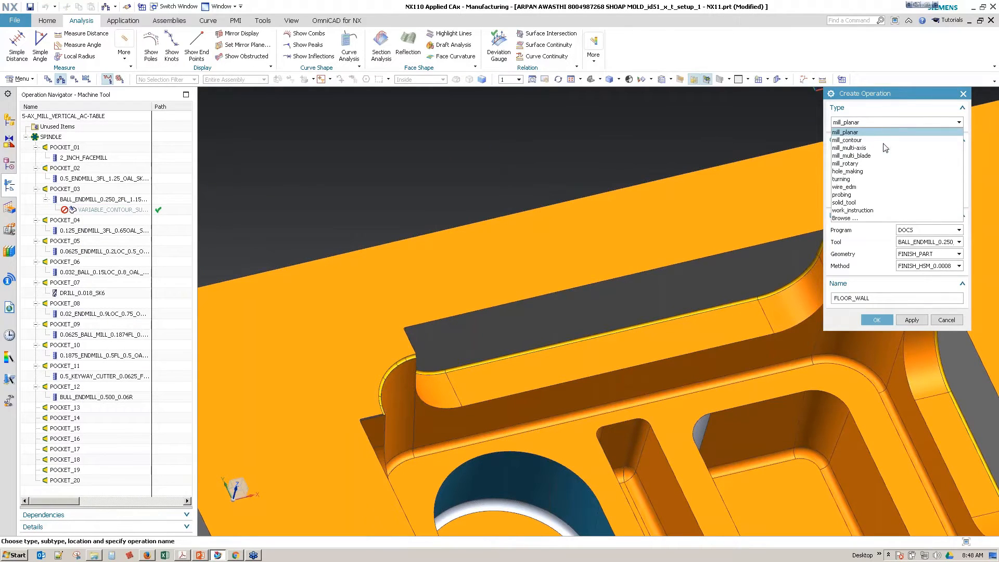
pyautogui.click(885, 145)
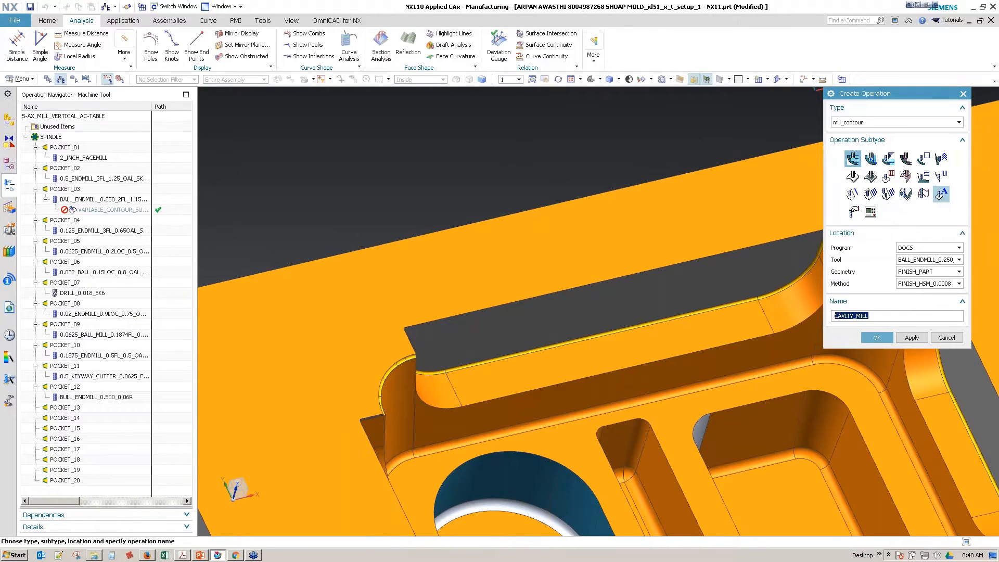
pyautogui.click(870, 176)
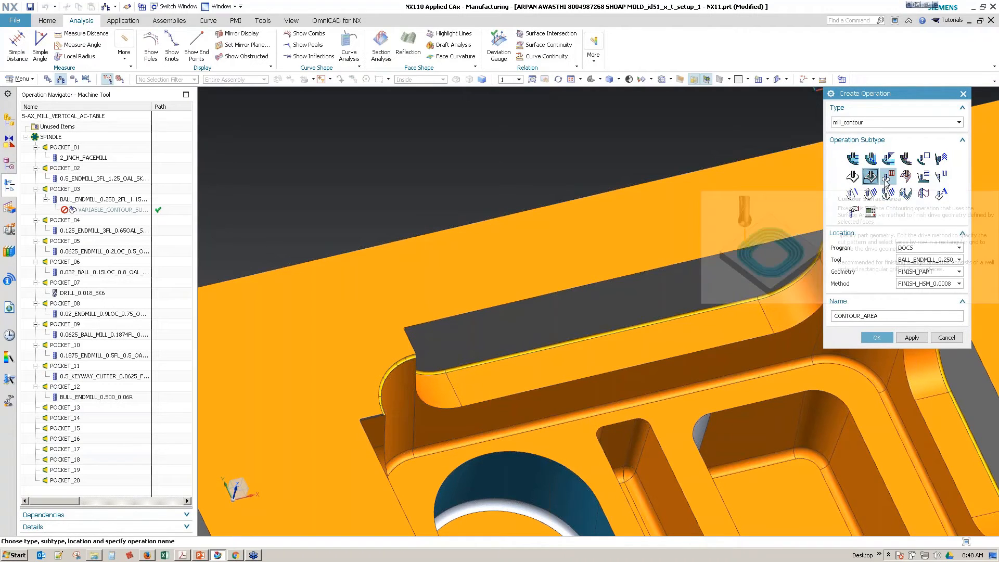
pyautogui.click(887, 176)
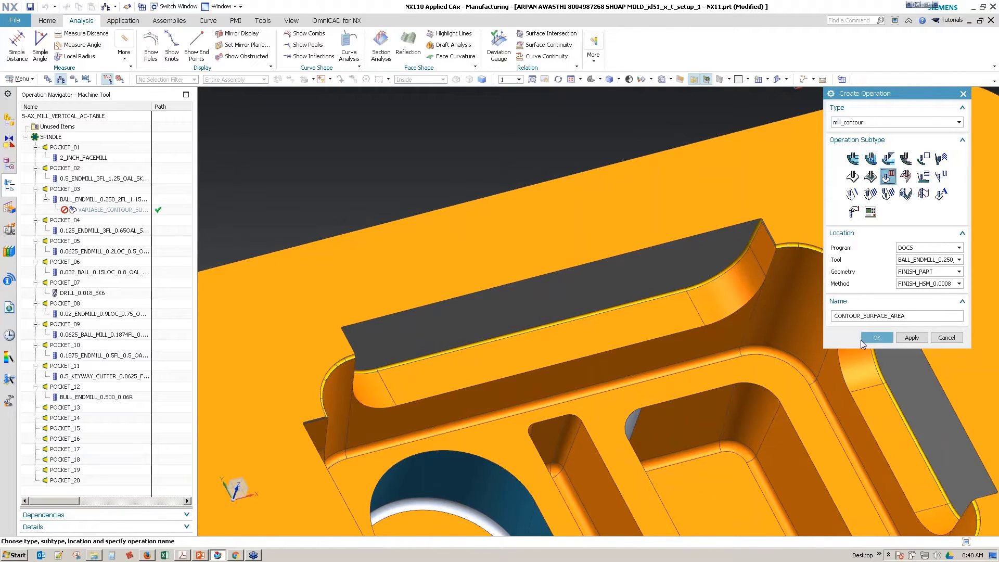
pyautogui.click(870, 177)
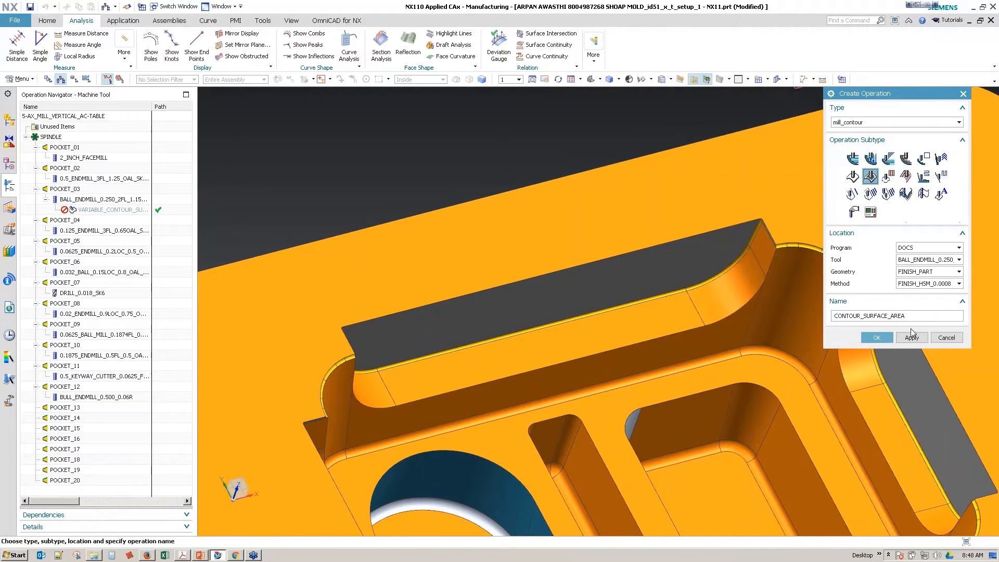
pyautogui.click(877, 337)
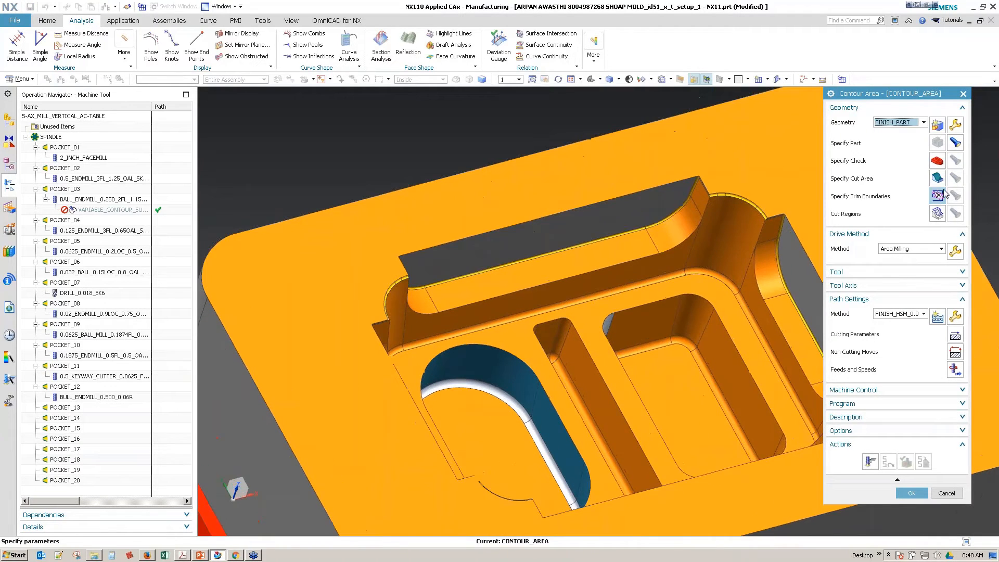
# Step: Begin the operation's cut area with the four wall and edge blend faces around one rounded corner of the stepped wall
pyautogui.click(937, 178)
pyautogui.scroll(3, 755, 220)
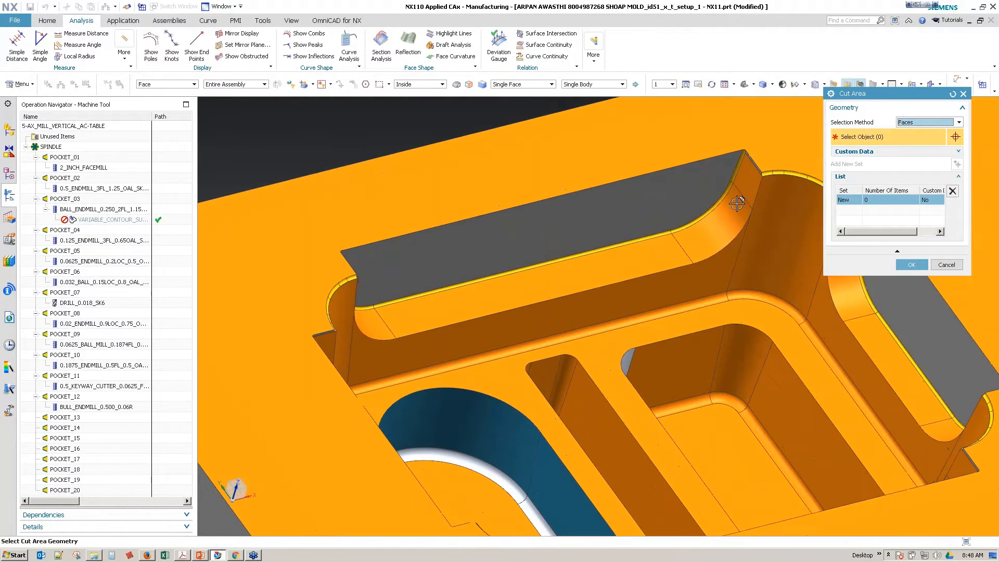
pyautogui.click(705, 207)
pyautogui.scroll(1, 705, 209)
pyautogui.click(694, 252)
pyautogui.scroll(3, 697, 249)
pyautogui.moveTo(715, 235); pyautogui.dragTo(764, 175, button='middle')
pyautogui.click(764, 176)
pyautogui.scroll(-2, 760, 178)
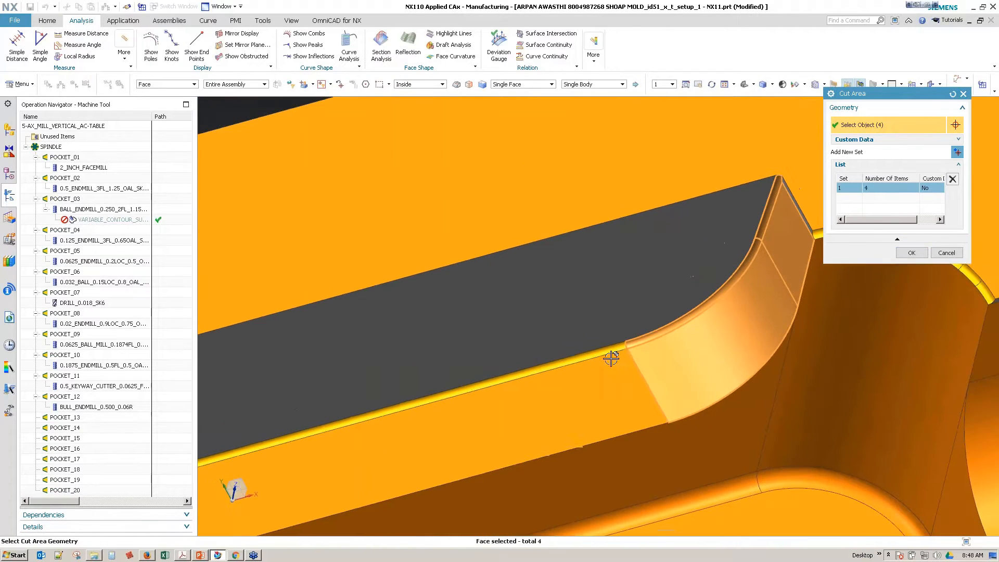
# Step: Add the straight wall face, its edge blend and the faces of the opposite rounded corner to the cut area, and confirm the selection
pyautogui.click(572, 359)
pyautogui.click(568, 361)
pyautogui.moveTo(556, 333); pyautogui.dragTo(477, 426, button='middle')
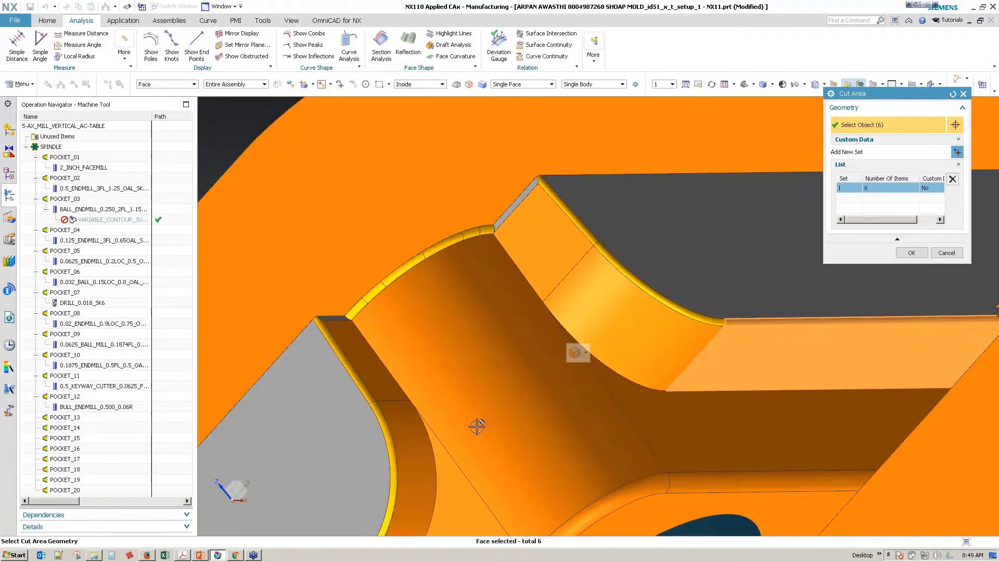
pyautogui.scroll(4, 598, 286)
pyautogui.click(583, 244)
pyautogui.click(588, 233)
pyautogui.scroll(-2, 584, 230)
pyautogui.click(514, 172)
pyautogui.click(460, 229)
pyautogui.scroll(-5, 460, 229)
pyautogui.moveTo(460, 229); pyautogui.dragTo(525, 282, button='middle')
pyautogui.middleClick(525, 281)
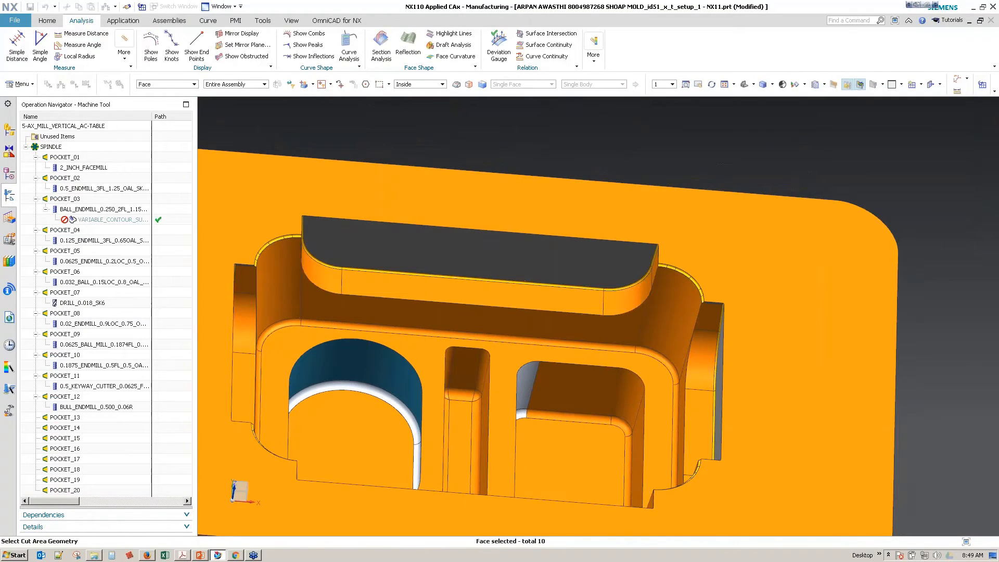
# Step: Show the operation's tool and tool axis settings and set the axis to Dynamic
pyautogui.moveTo(690, 375); pyautogui.dragTo(759, 348, button='middle')
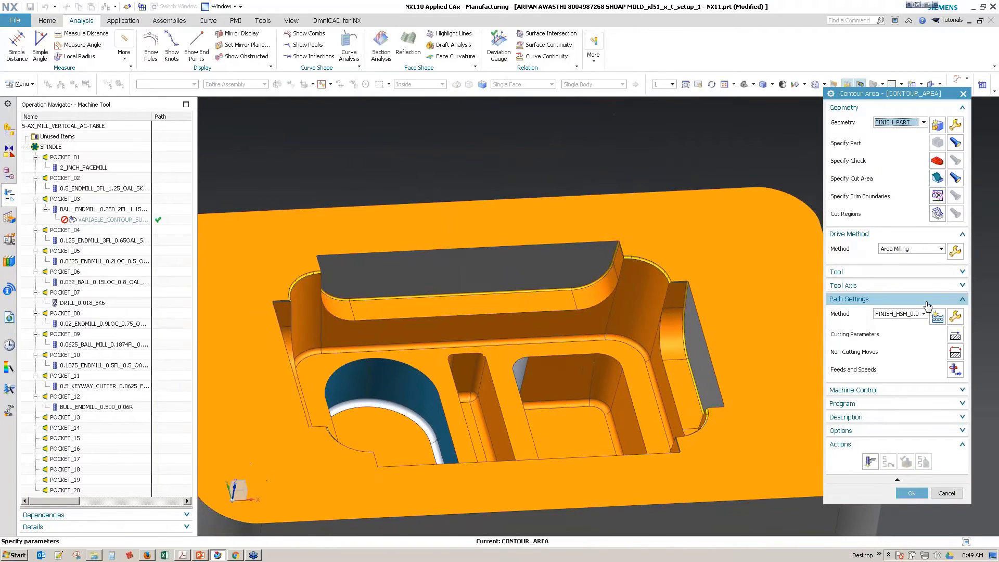
pyautogui.click(904, 272)
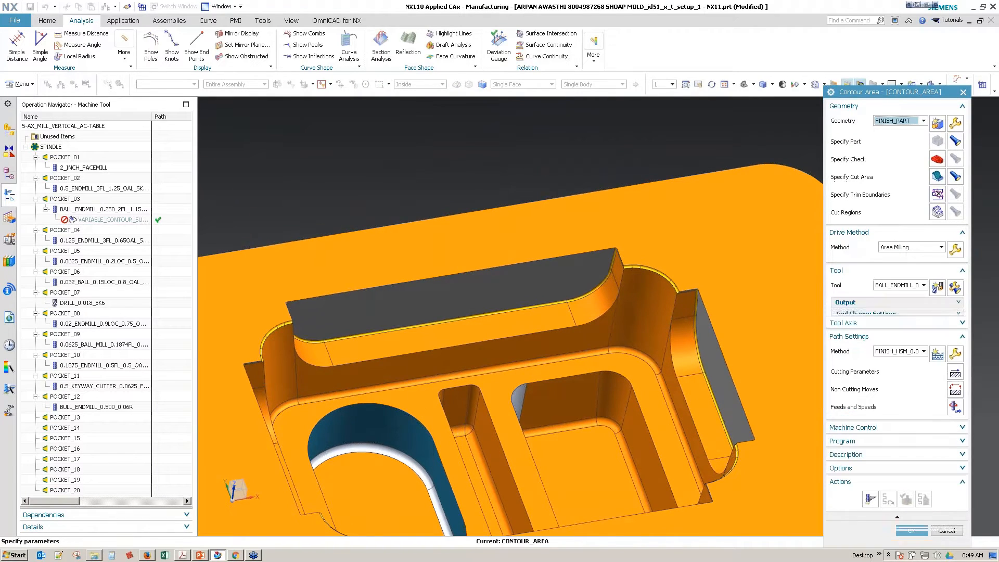
pyautogui.click(899, 328)
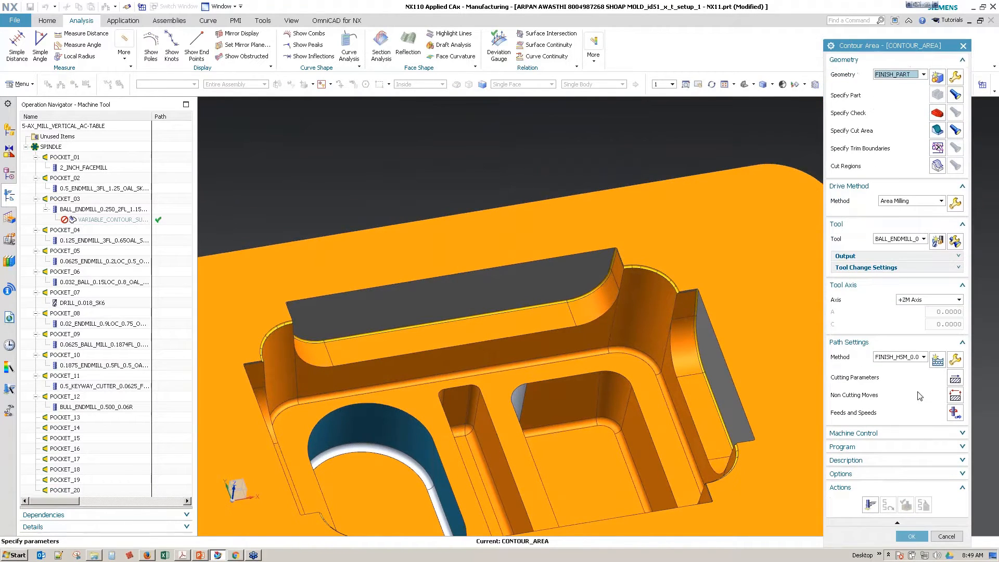
pyautogui.click(928, 299)
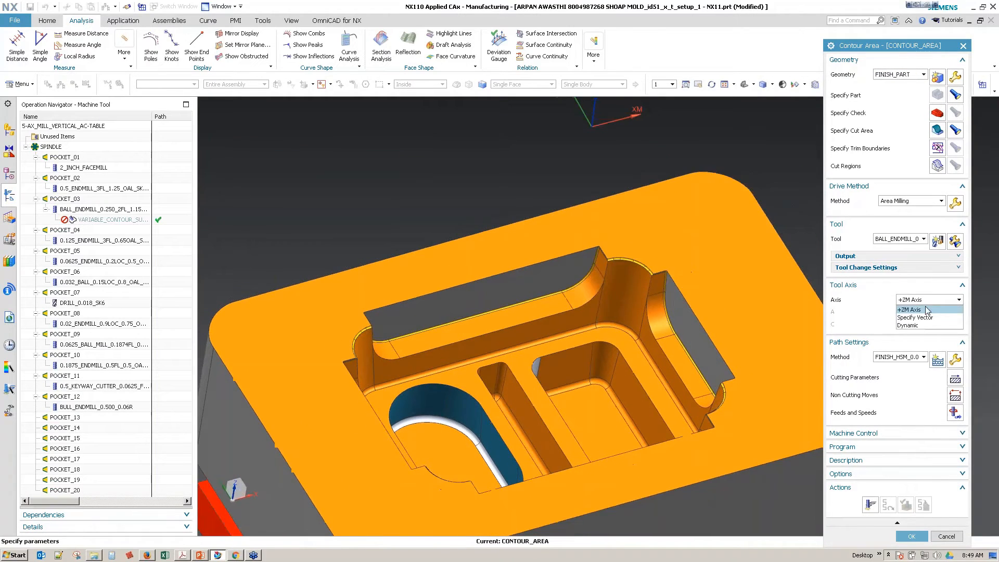
pyautogui.click(927, 318)
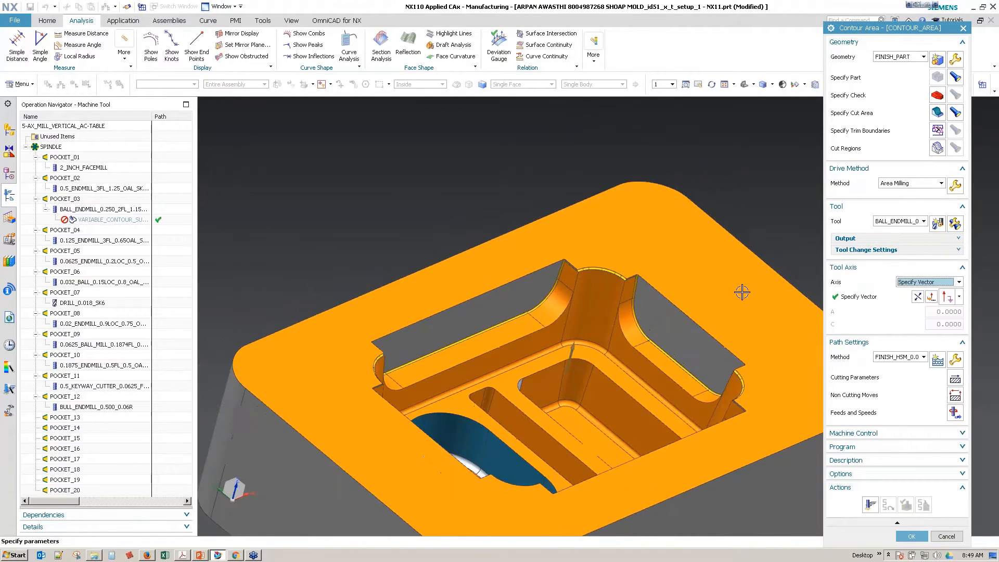
pyautogui.click(947, 285)
pyautogui.click(920, 310)
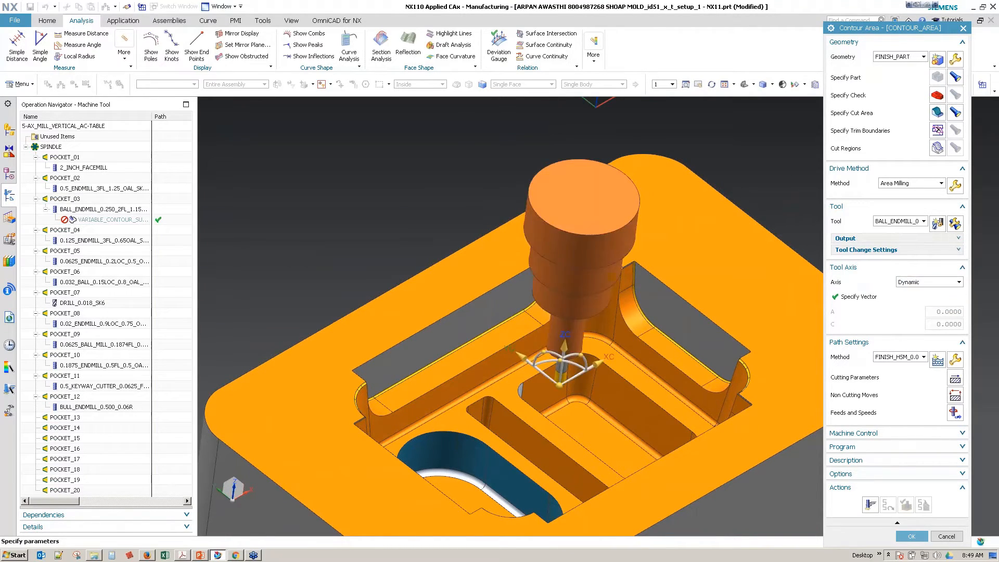
# Step: Move the machine axis positions dialog clear of the part and position the preview tool beside the stepped wall's straight face
pyautogui.moveTo(537, 222); pyautogui.dragTo(274, 195)
pyautogui.moveTo(421, 311); pyautogui.dragTo(472, 326, button='middle')
pyautogui.scroll(2, 512, 343)
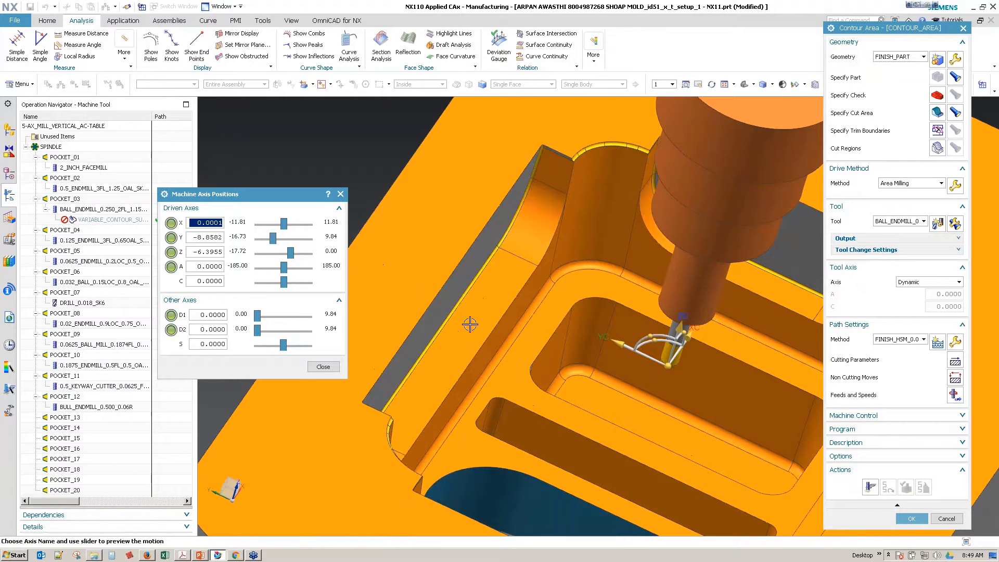
pyautogui.click(670, 366)
pyautogui.click(474, 316)
pyautogui.moveTo(477, 393); pyautogui.dragTo(473, 337, button='middle')
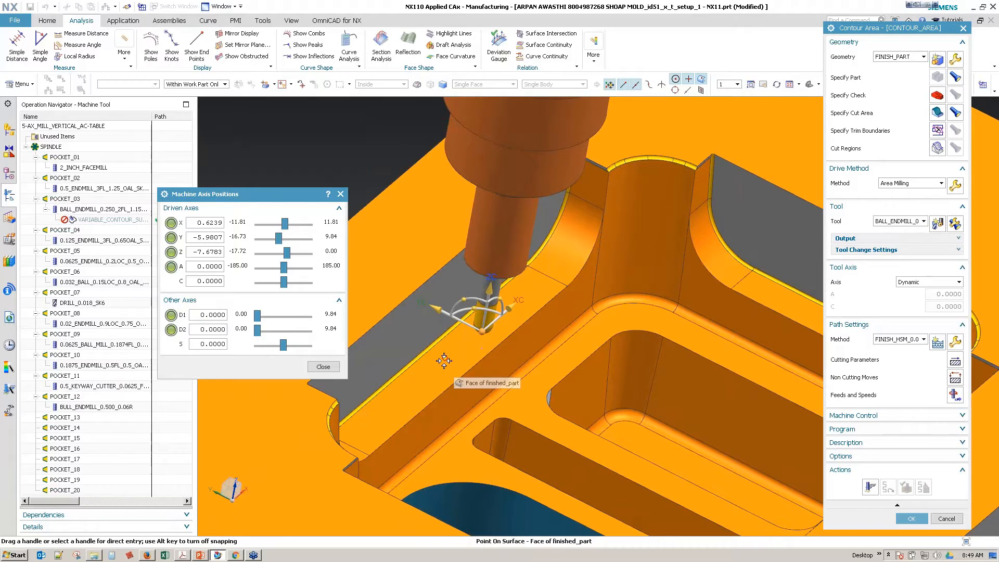
pyautogui.moveTo(507, 312); pyautogui.dragTo(474, 314)
pyautogui.click(496, 298)
pyautogui.click(496, 299)
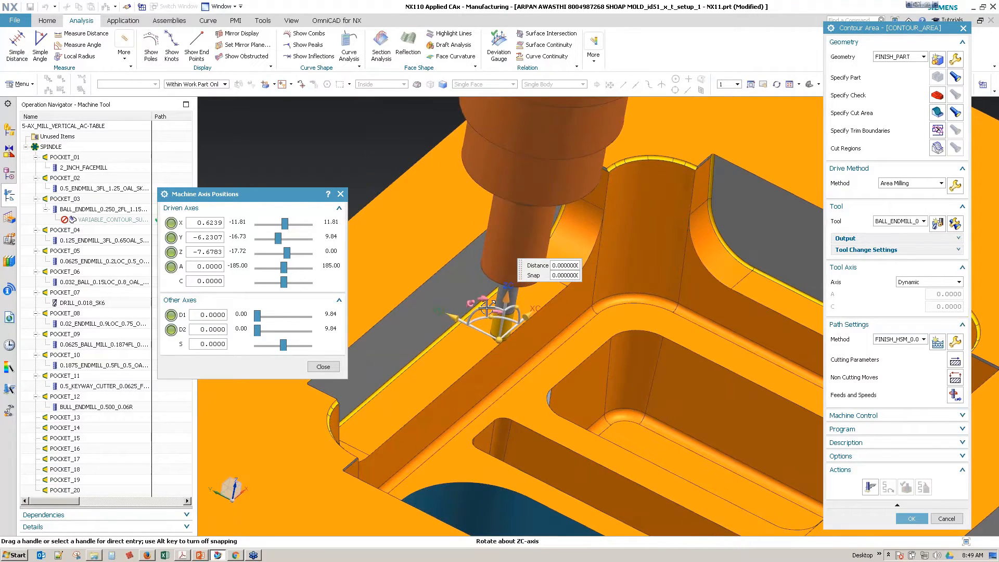
# Step: Tilt the tool axis 30 degrees about the XC axis, check the holder's clearance around the pocket and close the machine axis positions
pyautogui.click(480, 308)
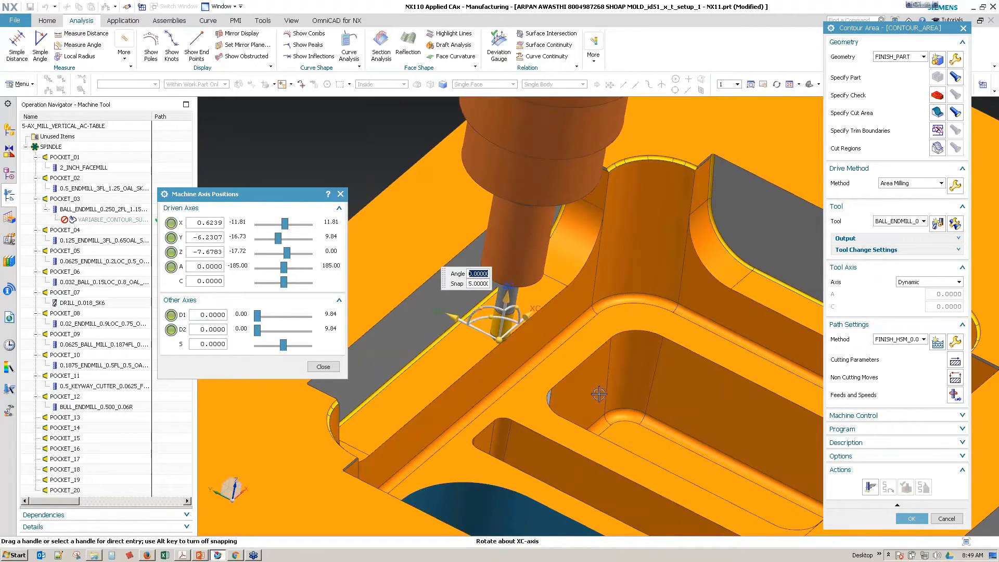
pyautogui.moveTo(480, 308); pyautogui.dragTo(496, 309)
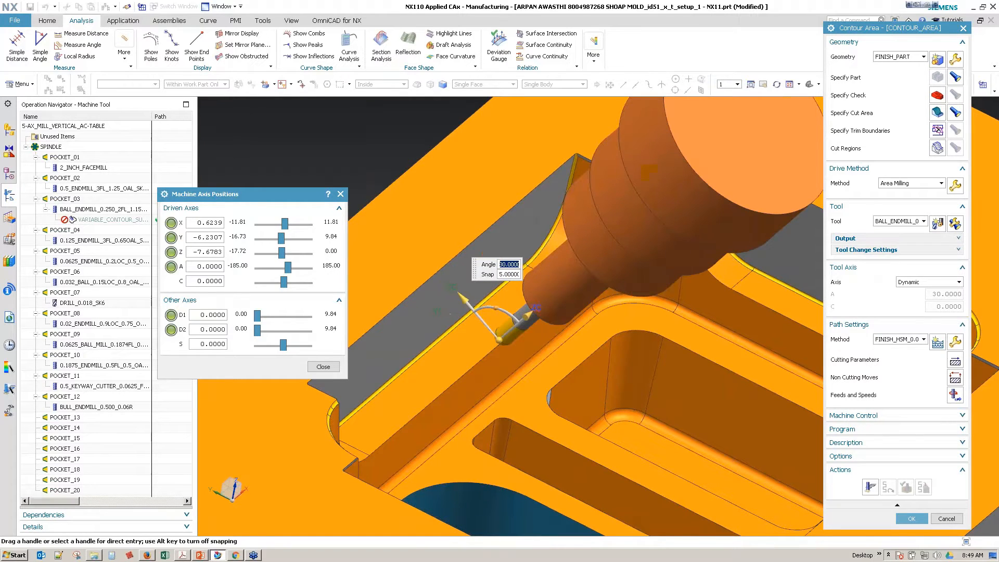
pyautogui.scroll(-3, 662, 448)
pyautogui.moveTo(662, 448); pyautogui.dragTo(650, 454, button='middle')
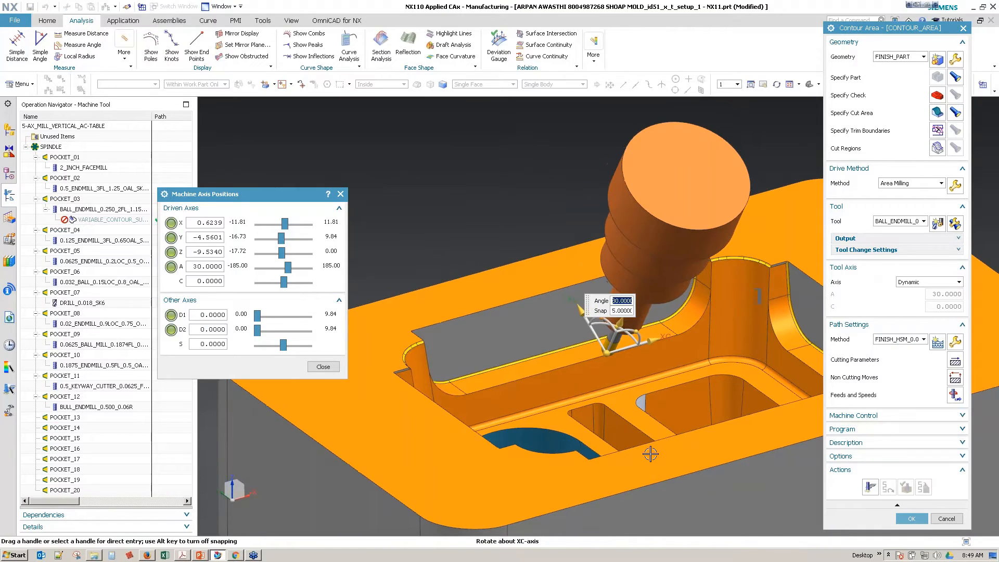
pyautogui.moveTo(570, 406); pyautogui.dragTo(545, 437, button='middle')
pyautogui.scroll(2, 539, 423)
pyautogui.click(331, 367)
# Step: Switch the tool axis to a specified vector taken from the view direction
pyautogui.moveTo(749, 390); pyautogui.dragTo(890, 349, button='middle')
pyautogui.click(934, 283)
pyautogui.click(915, 299)
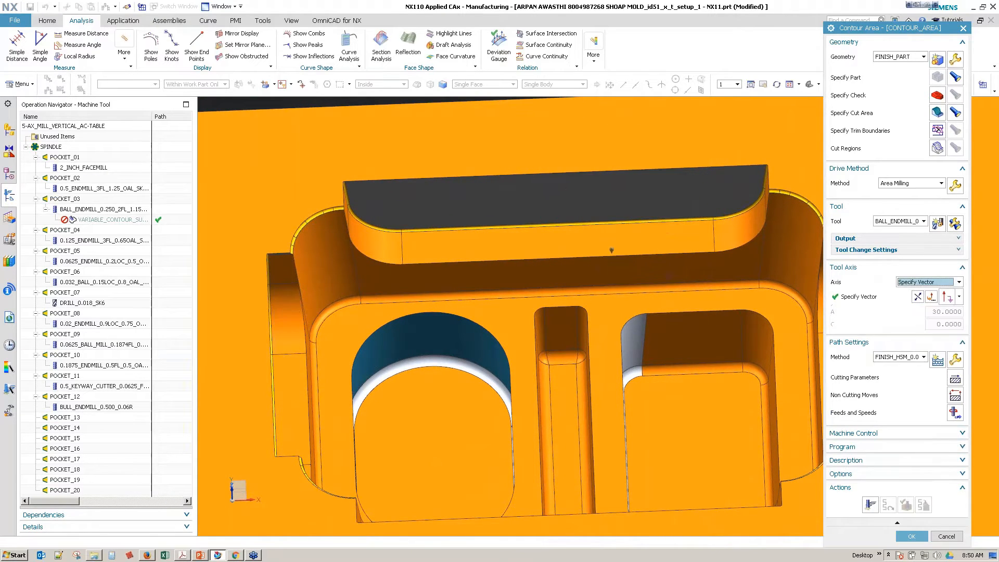
pyautogui.click(958, 298)
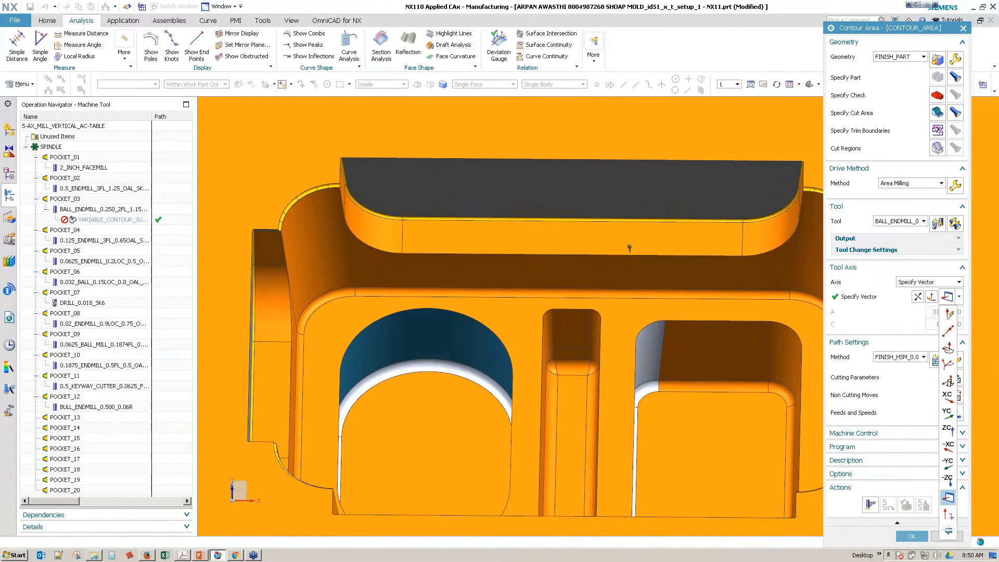
pyautogui.click(947, 500)
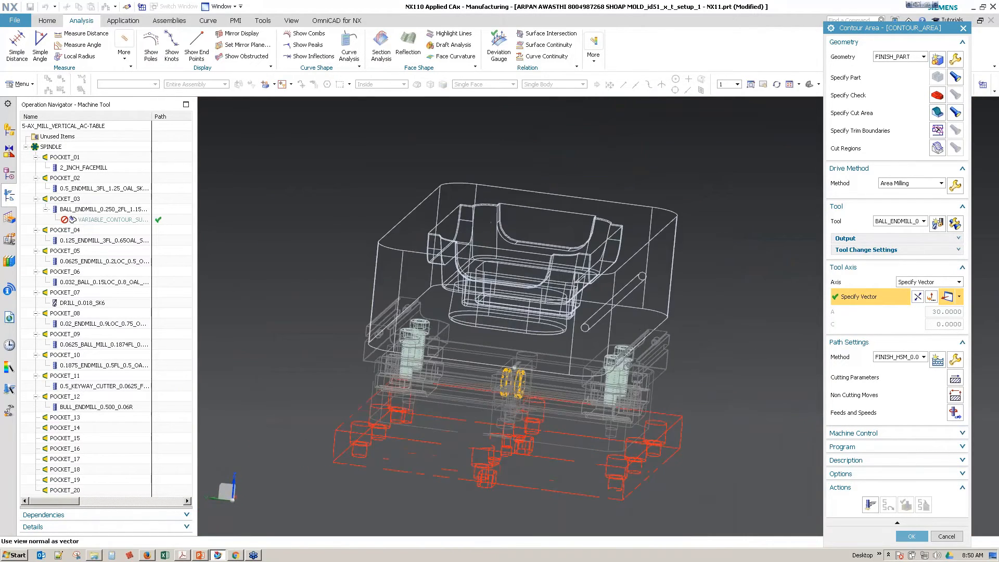
# Step: Try reversing the direction of the tool axis vector in its definition
pyautogui.click(934, 299)
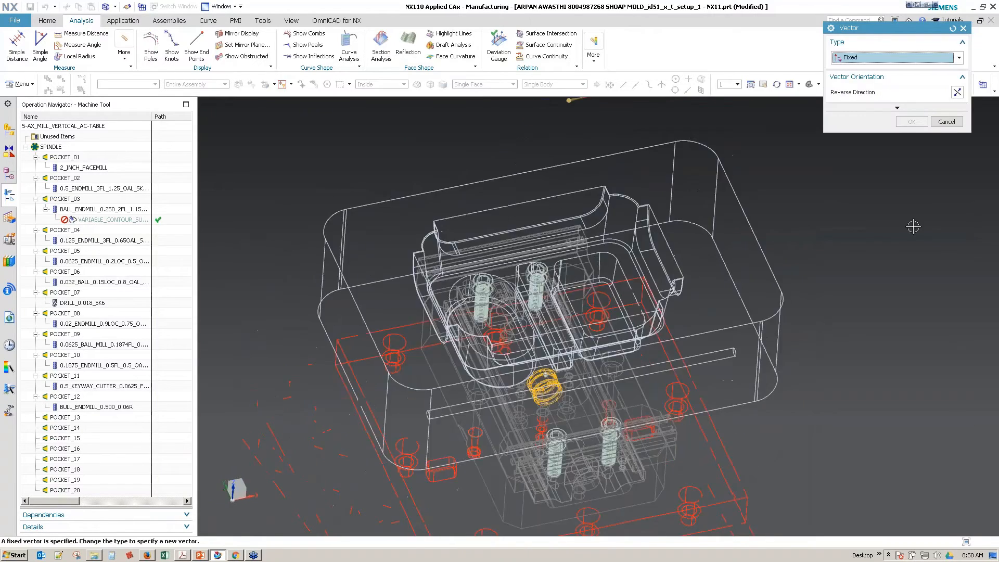
pyautogui.click(957, 92)
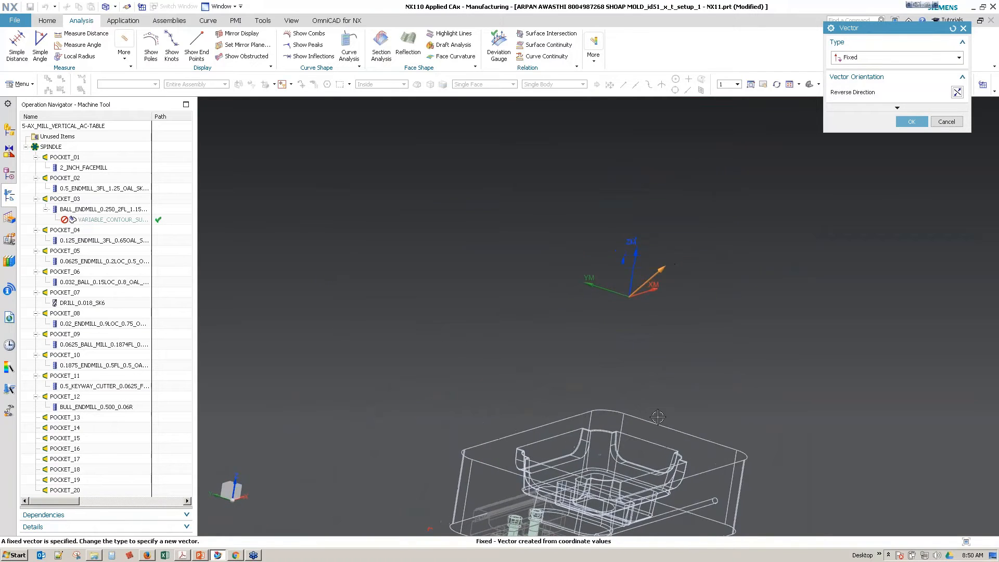
pyautogui.click(947, 122)
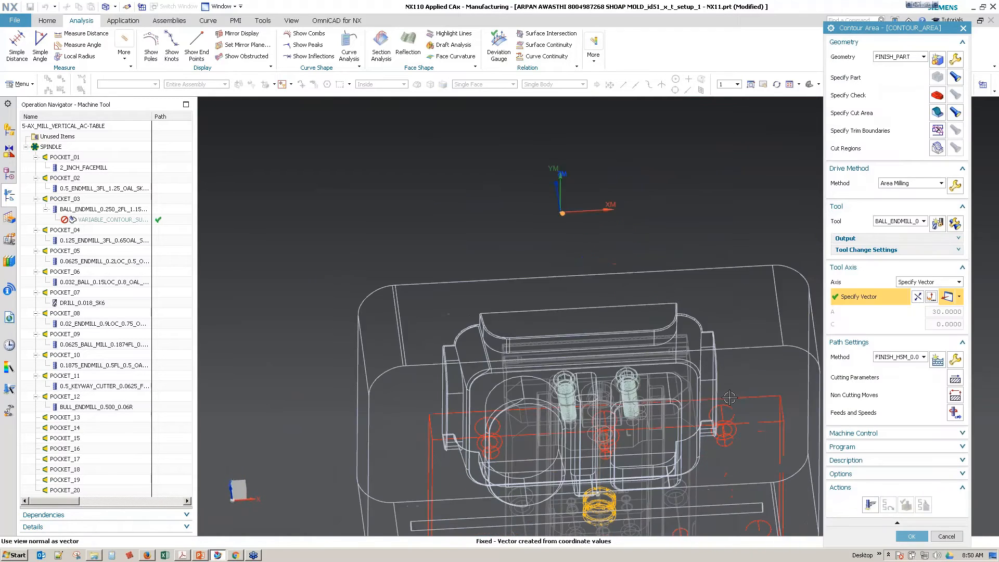
# Step: Return the tool axis to Dynamic, close the machine axis positions and accept the Contour Area operation
pyautogui.click(952, 282)
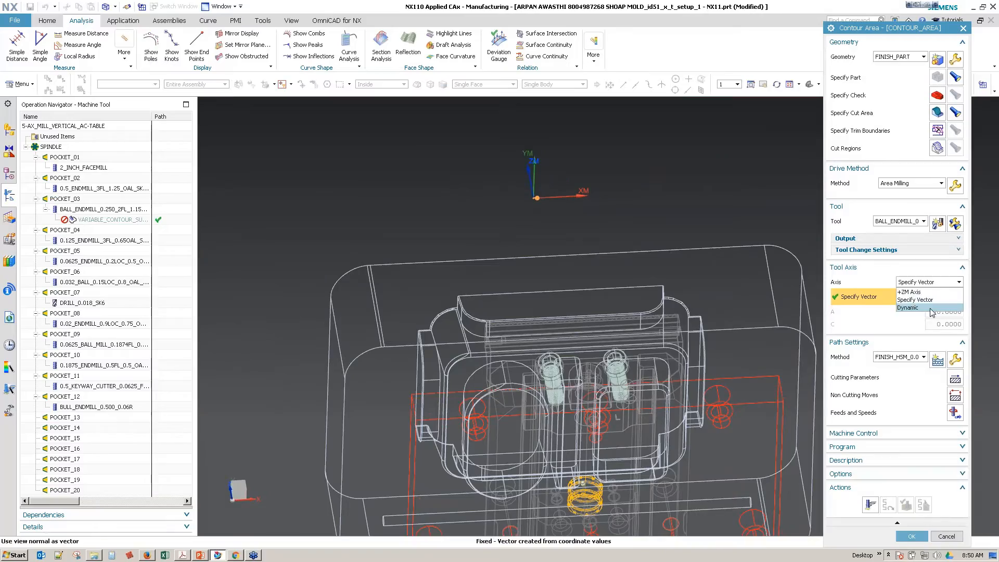
pyautogui.click(931, 308)
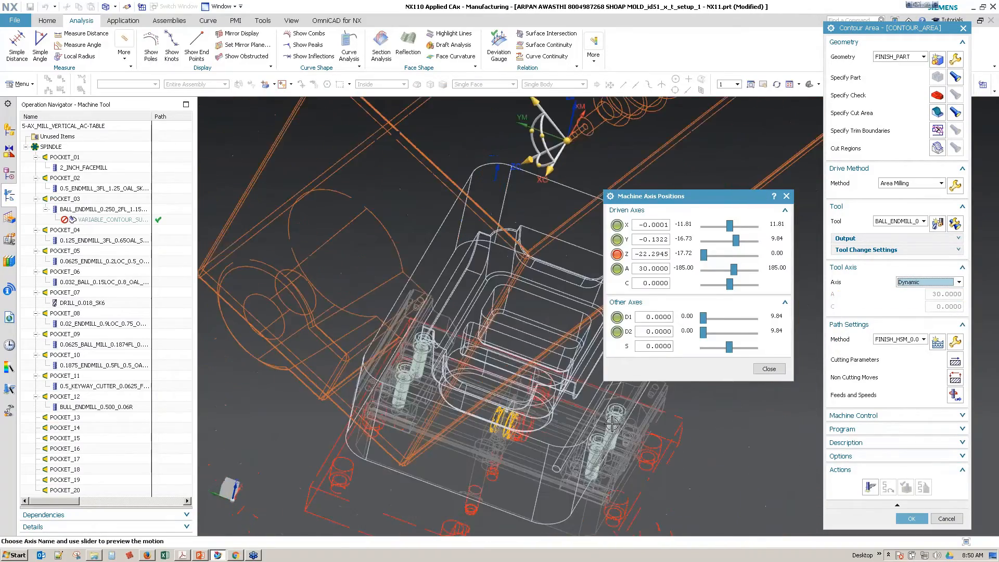
pyautogui.moveTo(612, 424); pyautogui.dragTo(395, 246, button='middle')
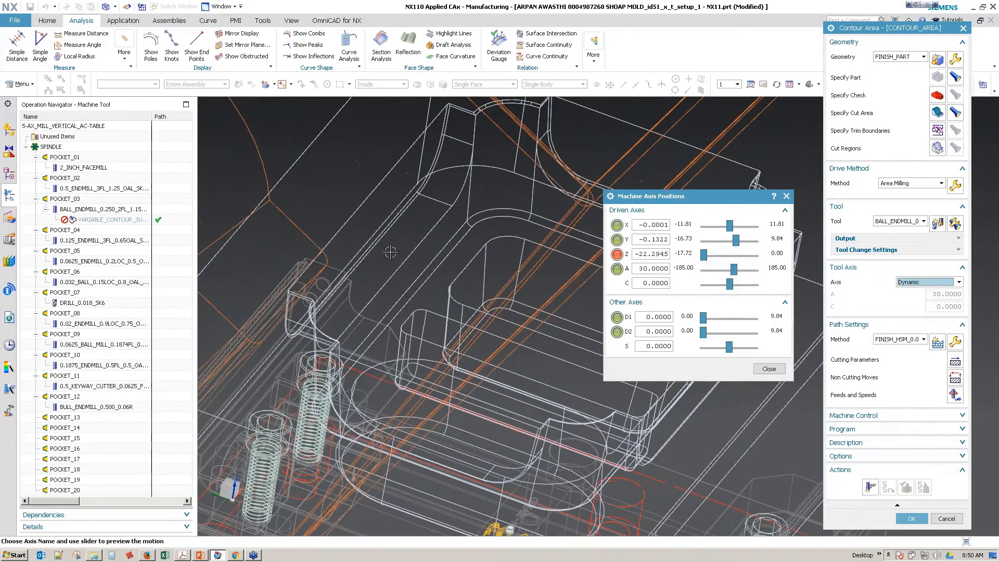
pyautogui.click(768, 369)
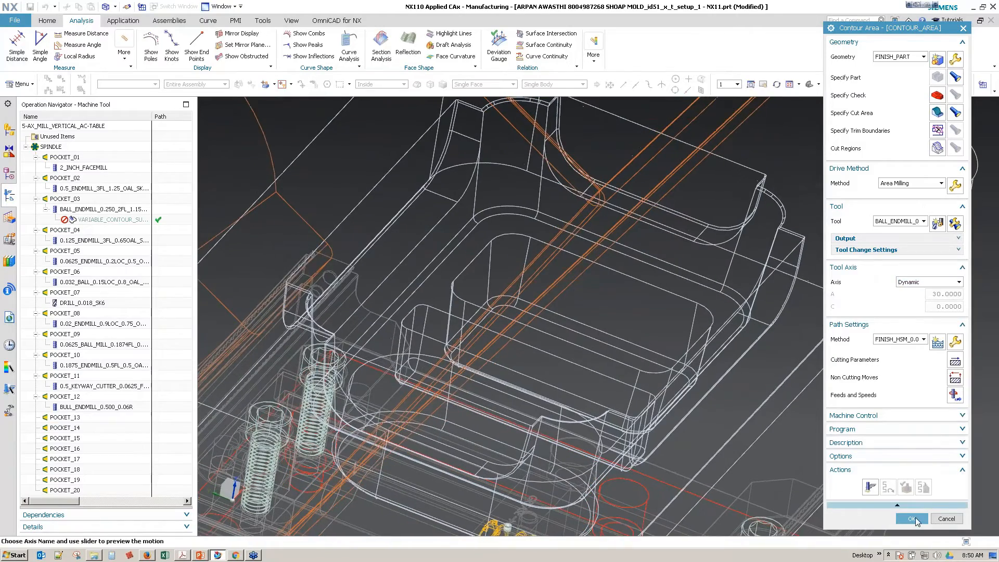
pyautogui.click(912, 519)
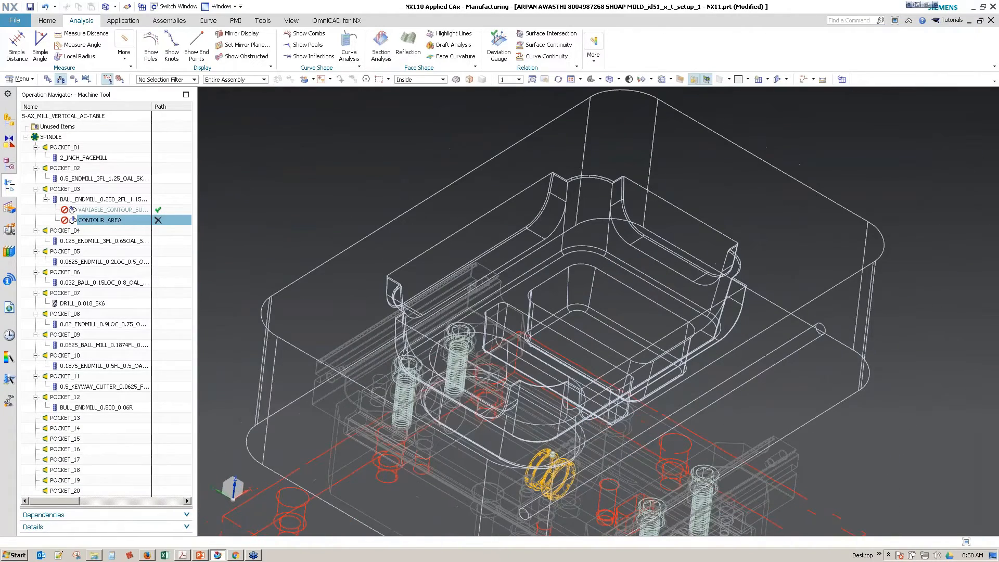
pyautogui.click(46, 20)
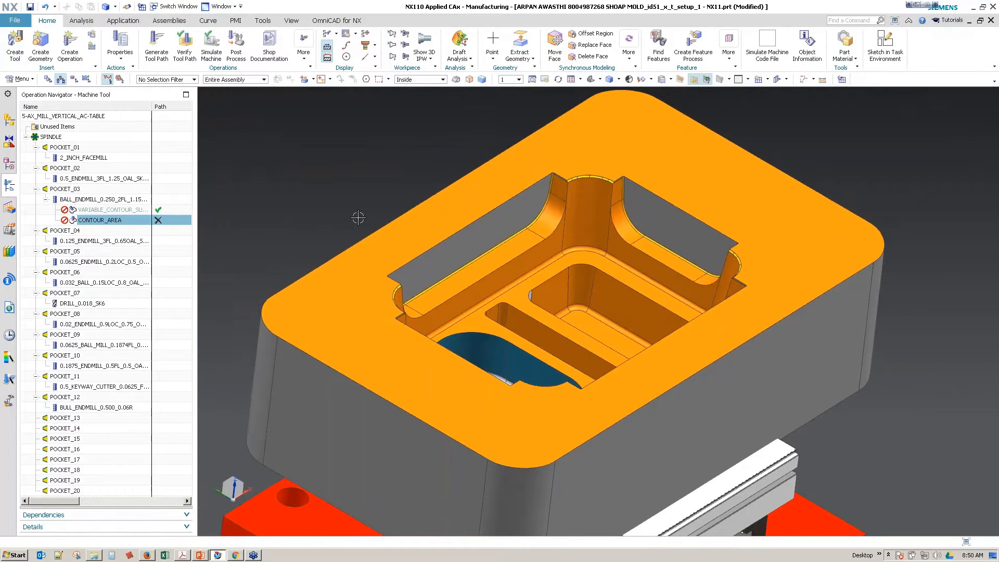
pyautogui.scroll(5, 358, 217)
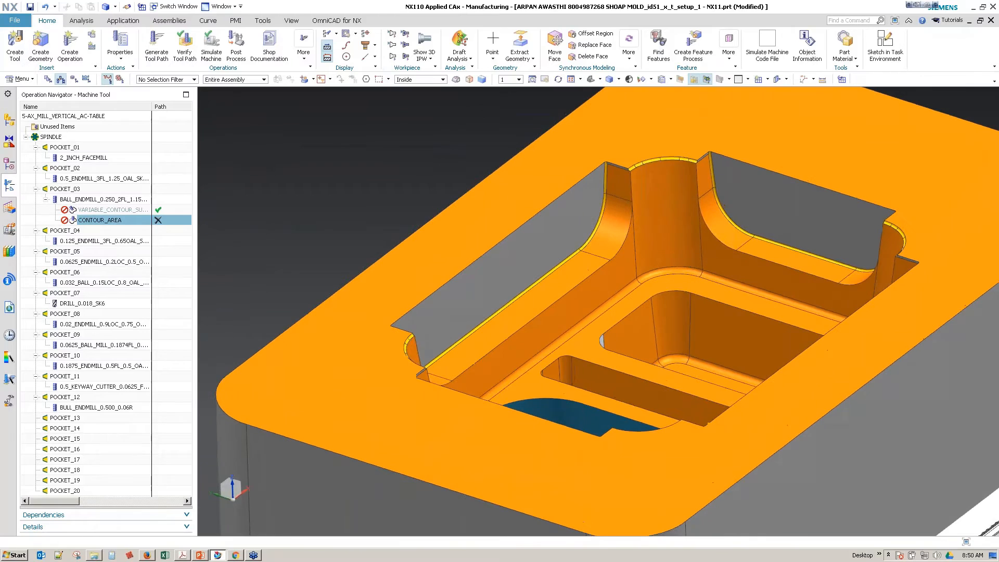
pyautogui.click(491, 59)
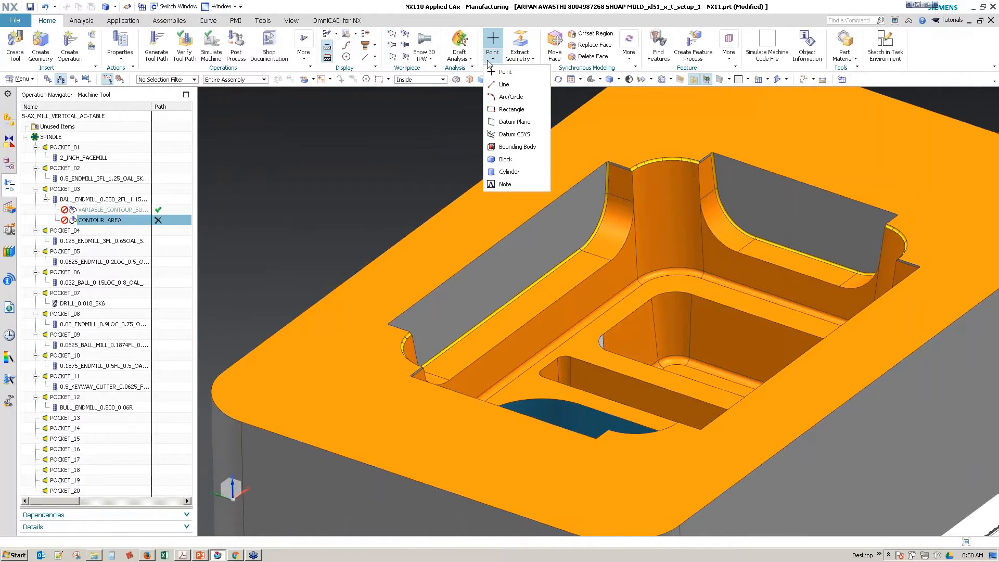
pyautogui.click(513, 135)
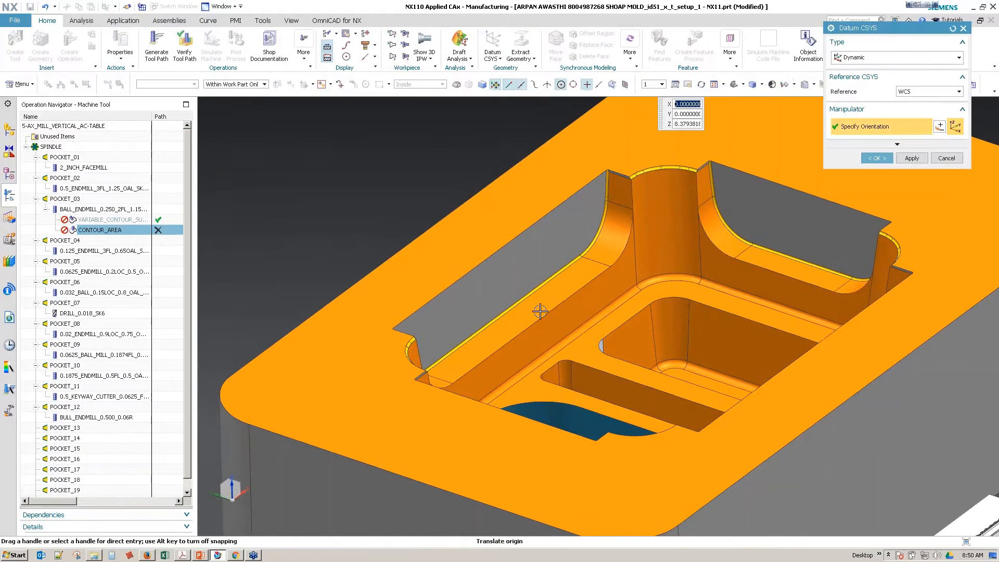
pyautogui.moveTo(481, 326); pyautogui.dragTo(514, 354, button='middle')
pyautogui.click(481, 286)
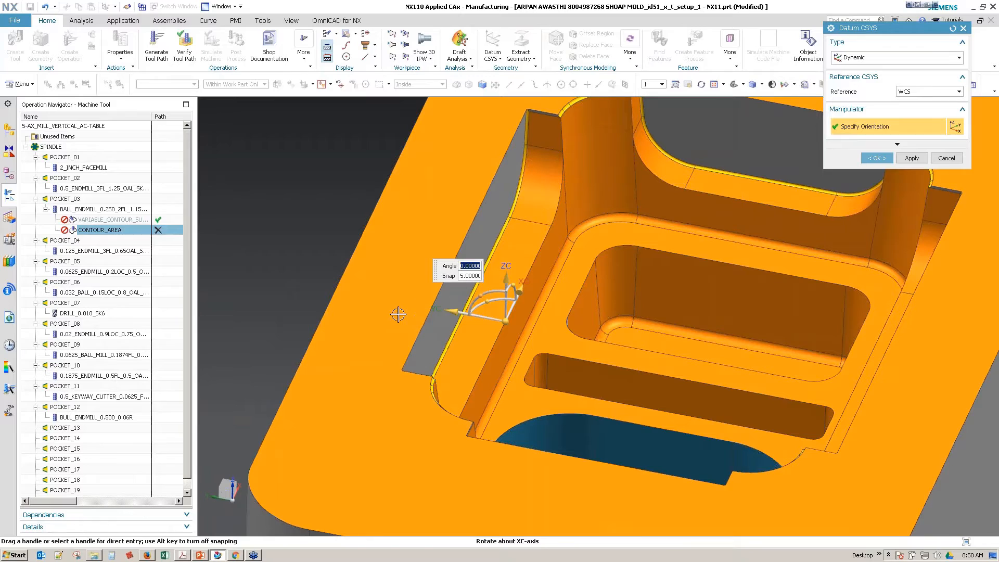
pyautogui.click(952, 159)
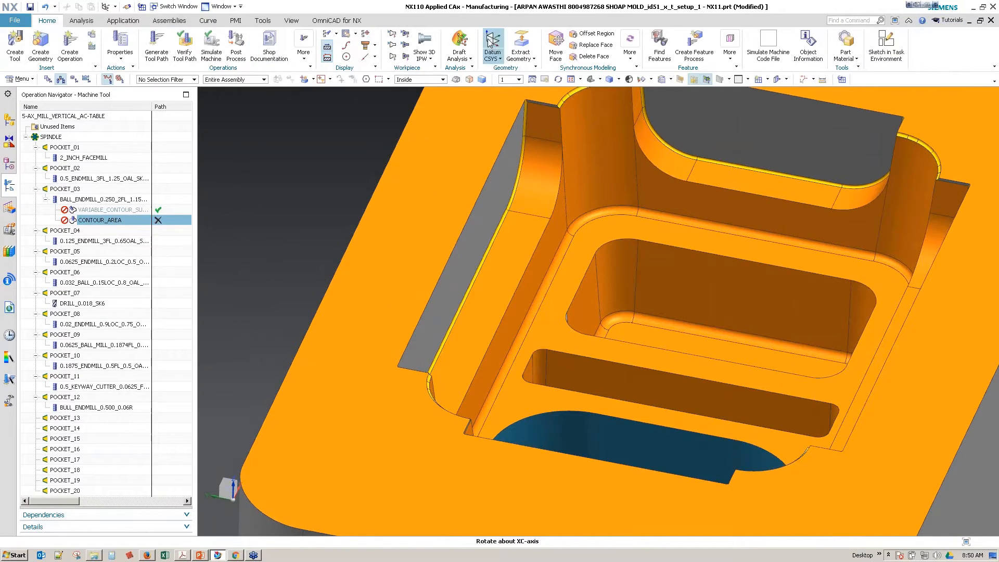
# Step: Create a dynamic datum coordinate system at the midpoint of the stepped wall's lower edge, rotated 30 degrees about XC
pyautogui.click(492, 38)
pyautogui.click(500, 327)
pyautogui.moveTo(555, 384); pyautogui.dragTo(499, 360, button='middle')
pyautogui.scroll(1, 499, 360)
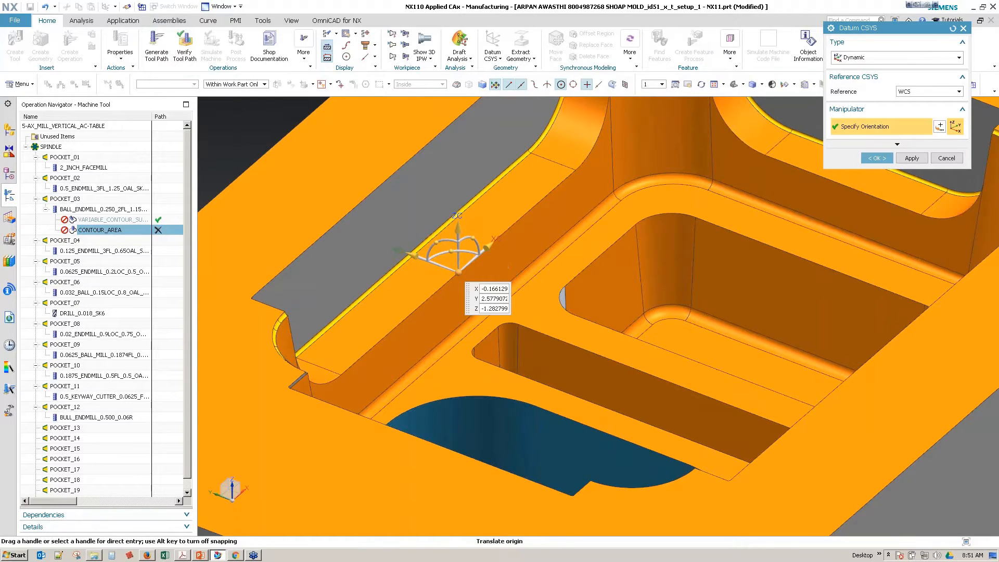
pyautogui.click(435, 242)
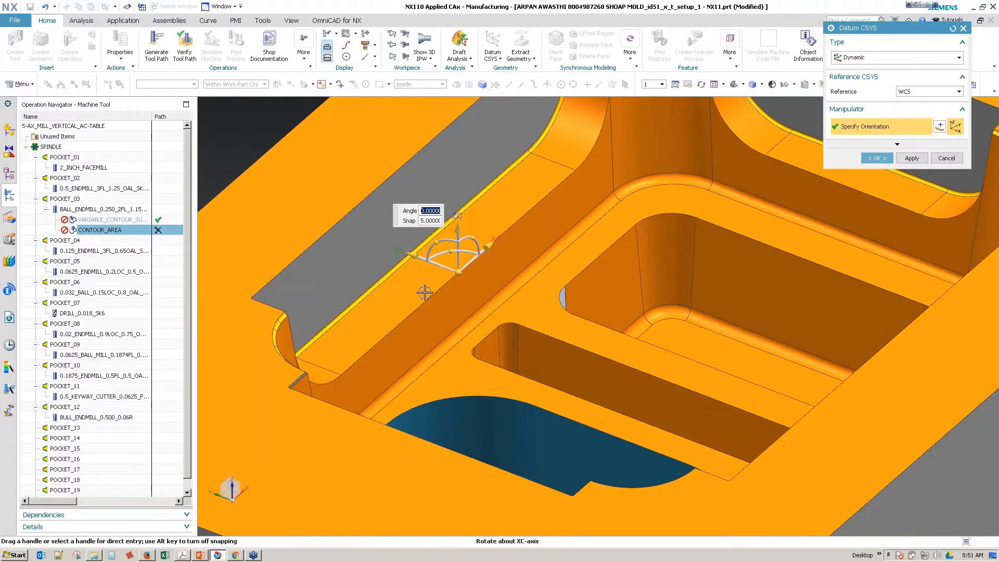
pyautogui.write('30')
pyautogui.press('Return')
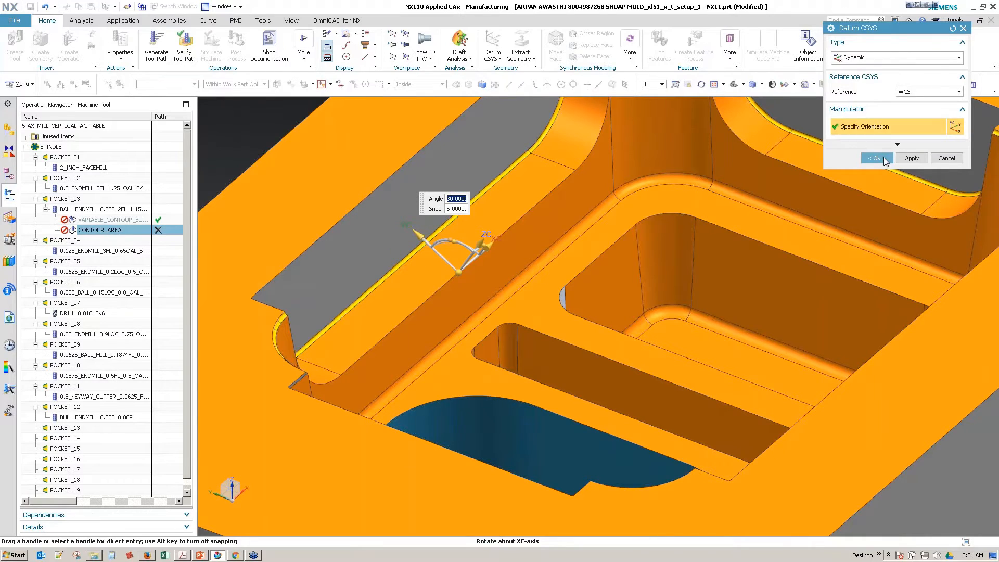
pyautogui.click(879, 158)
# Step: Edit the CONTOUR_AREA operation and specify its tool axis vector from an axis of the tilted datum coordinate system
pyautogui.doubleClick(99, 221)
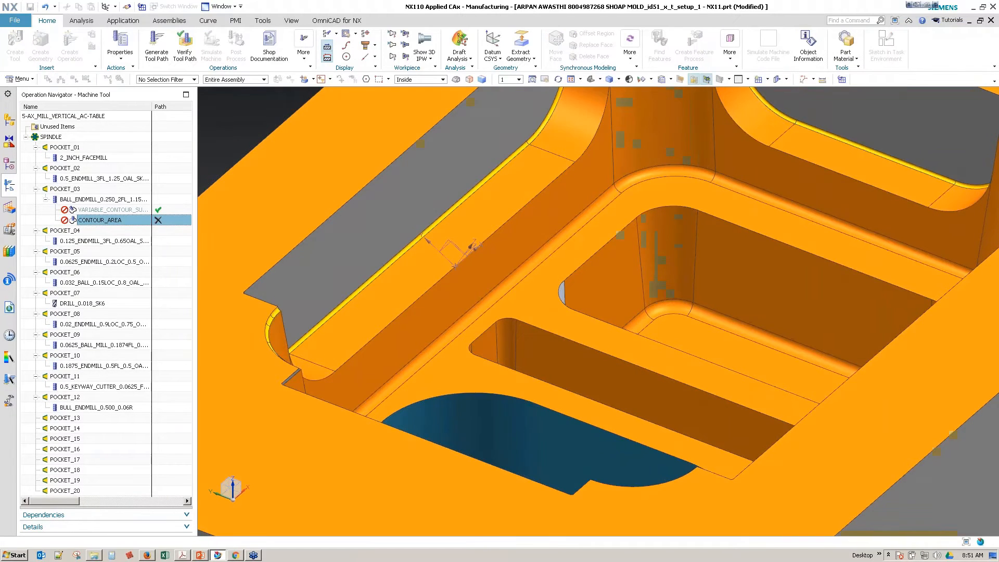
pyautogui.click(914, 282)
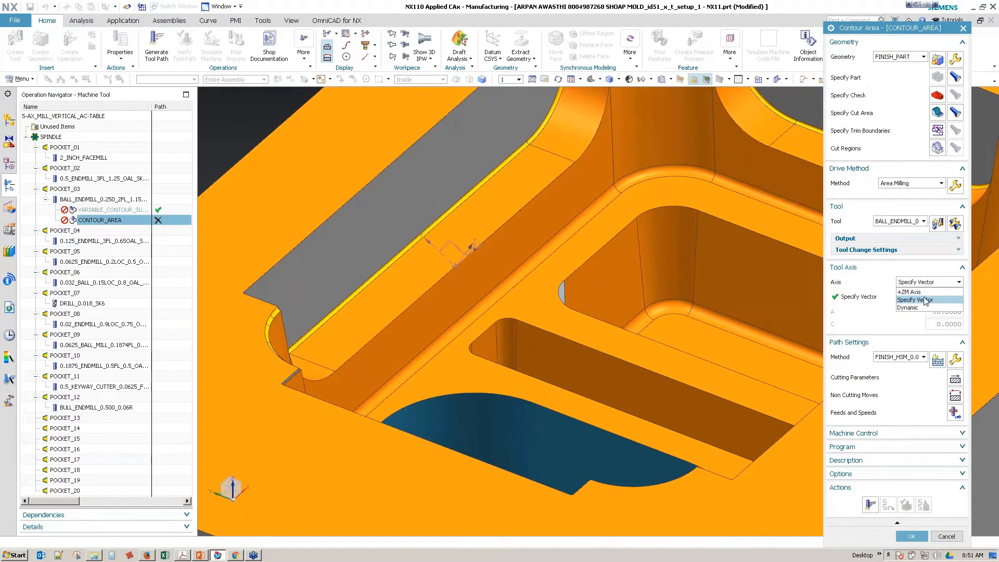
pyautogui.click(924, 300)
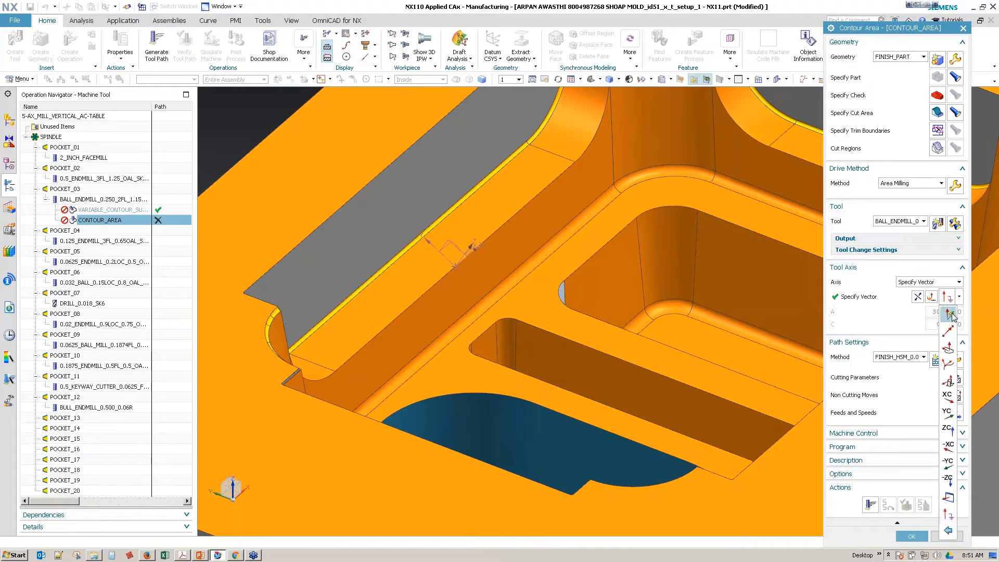
pyautogui.moveTo(501, 299); pyautogui.dragTo(526, 263, button='middle')
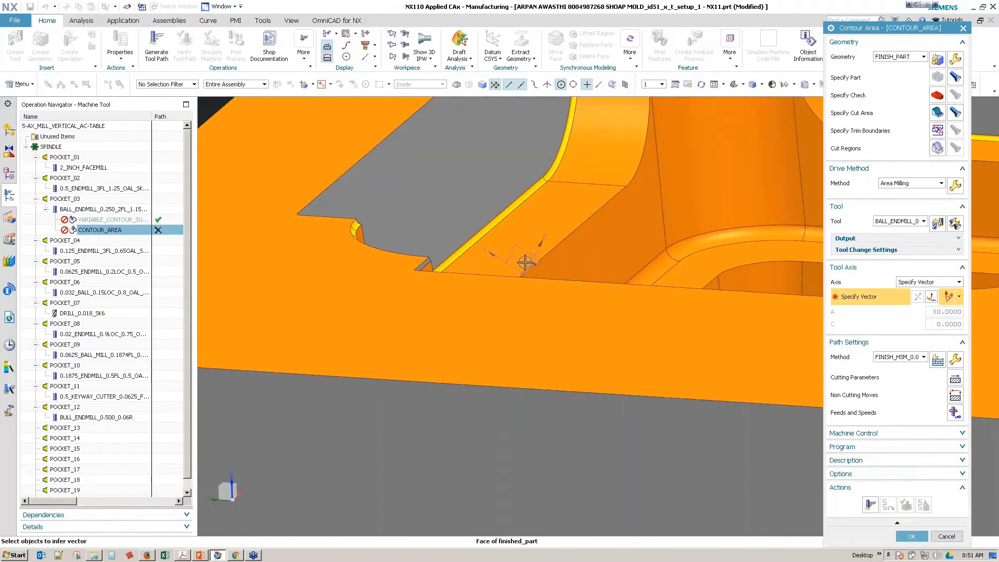
pyautogui.click(541, 245)
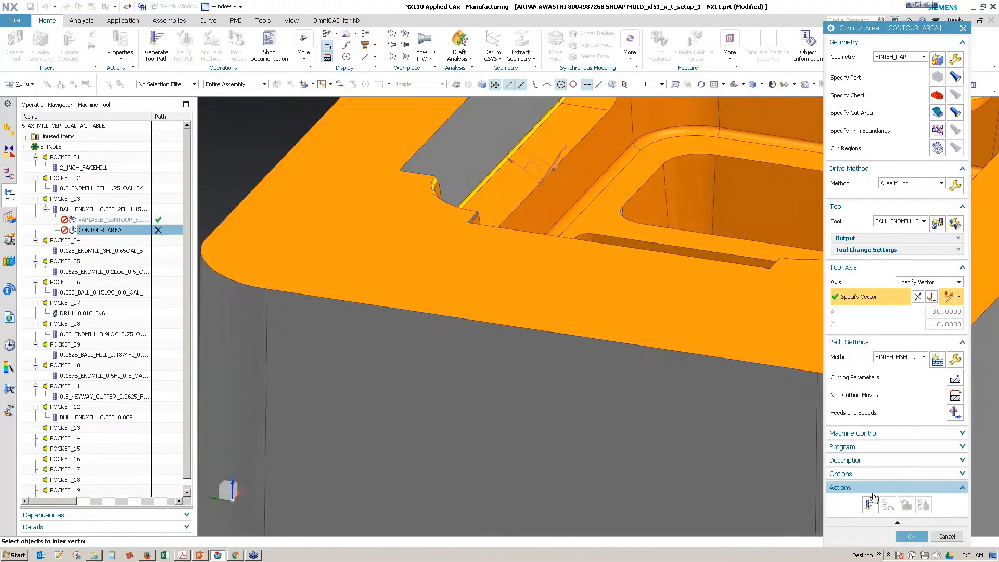
# Step: Generate the Contour Area tool path, inspect it on the stepped wall and accept the operation
pyautogui.click(869, 505)
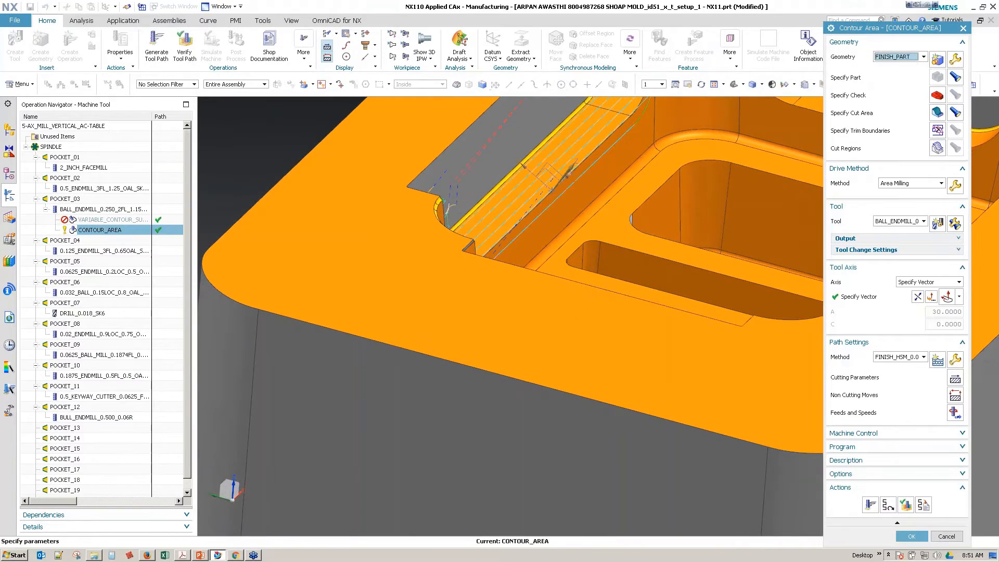
pyautogui.moveTo(662, 266); pyautogui.dragTo(662, 344, button='middle')
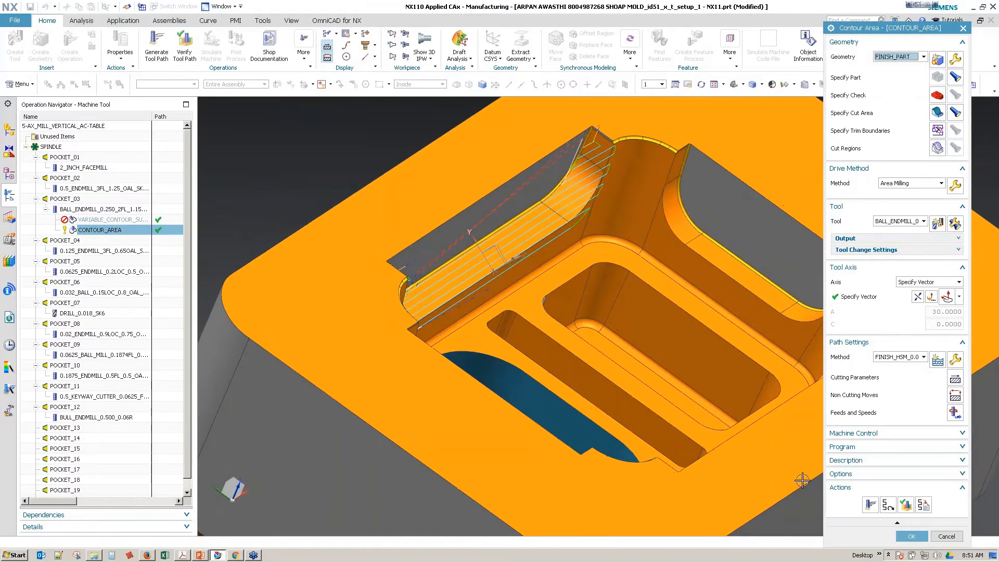
pyautogui.click(911, 537)
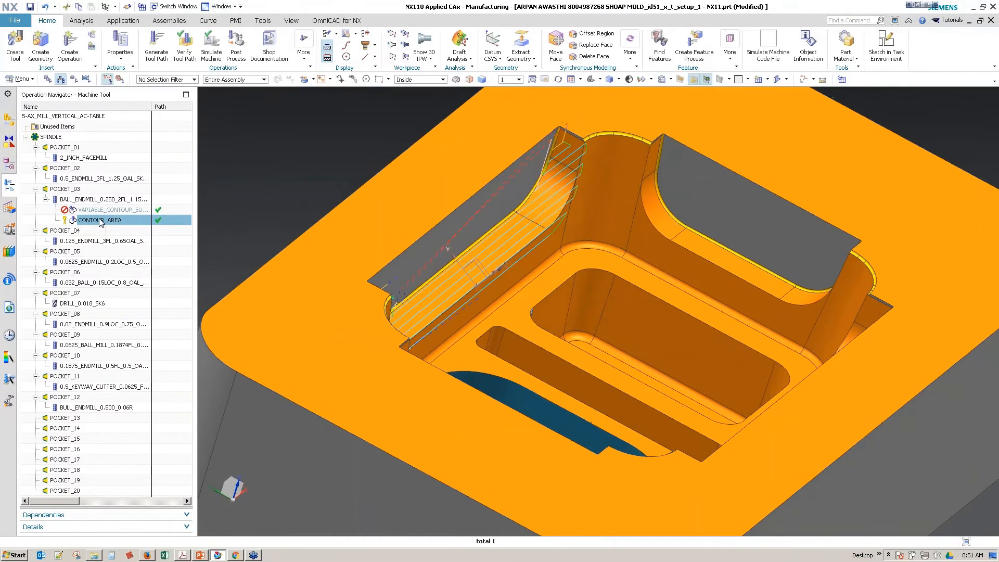
# Step: Edit the datum coordinate system on the stepped wall and change its tilt by rotating it freehand about XC
pyautogui.doubleClick(497, 267)
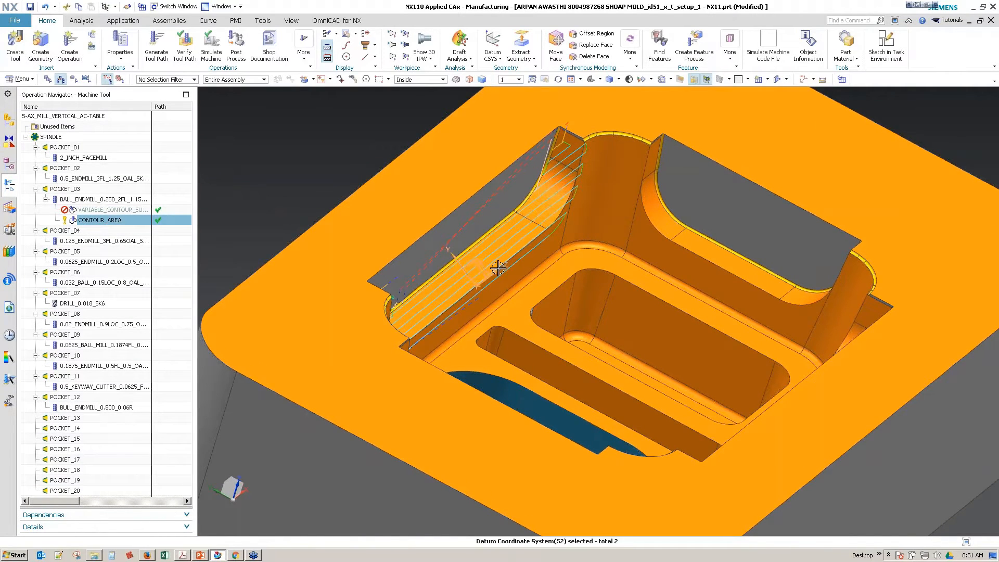
pyautogui.scroll(2, 473, 348)
pyautogui.moveTo(474, 307); pyautogui.dragTo(489, 292, button='middle')
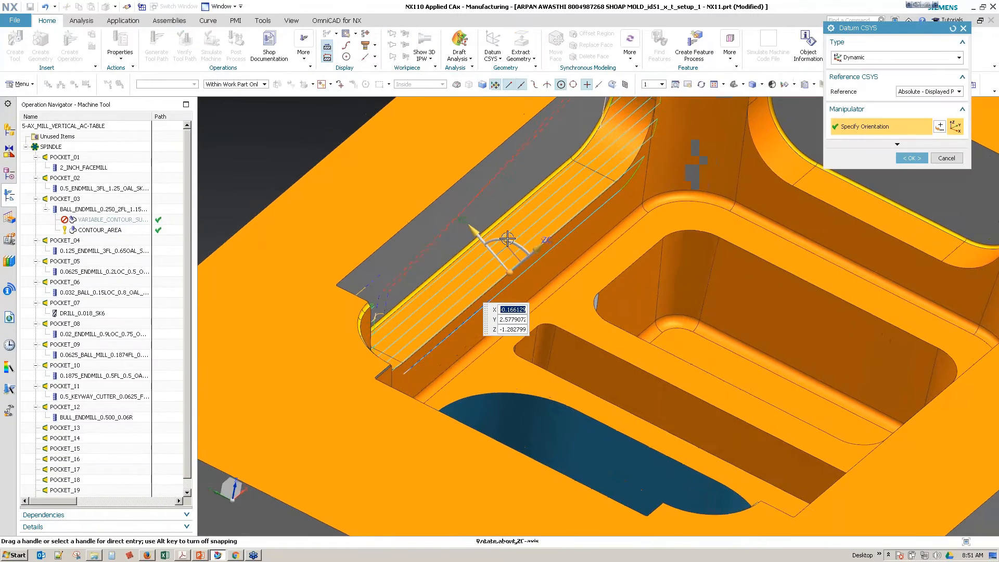
pyautogui.click(506, 240)
pyautogui.moveTo(507, 240); pyautogui.dragTo(470, 221, button='middle')
pyautogui.moveTo(439, 245); pyautogui.dragTo(430, 248)
pyautogui.click(911, 158)
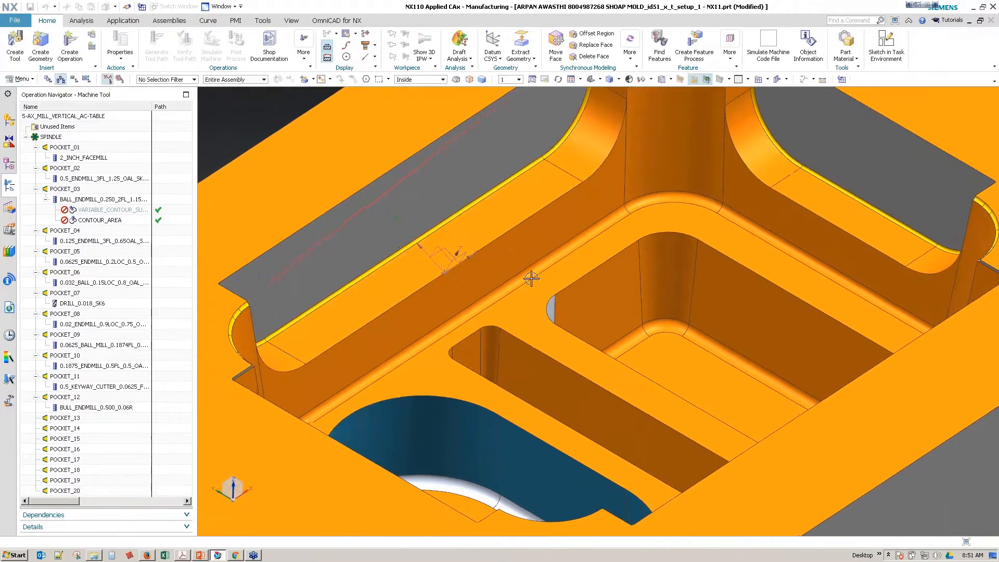
# Step: Regenerate the CONTOUR_AREA tool path with the changed datum orientation
pyautogui.click(96, 223)
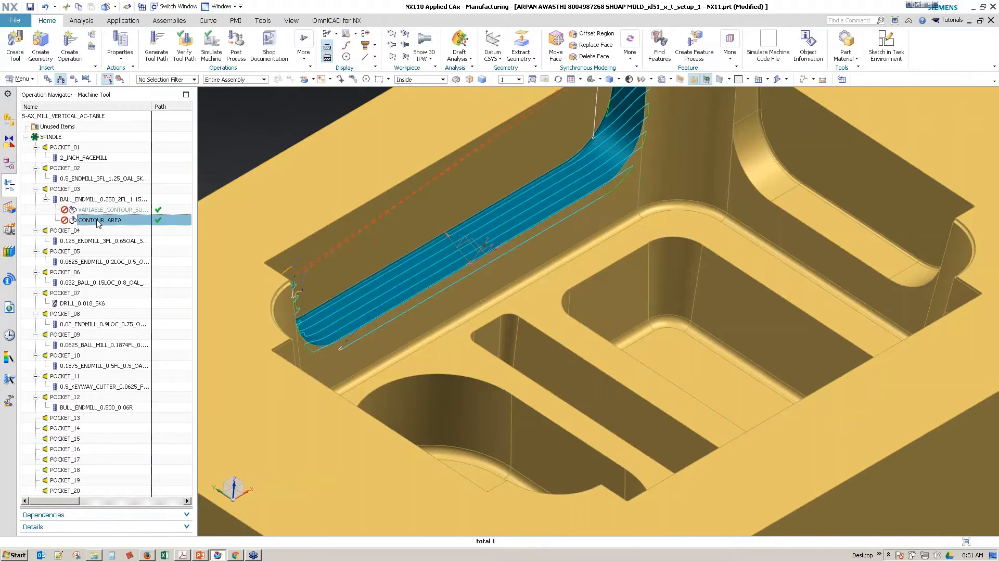
pyautogui.rightClick(99, 223)
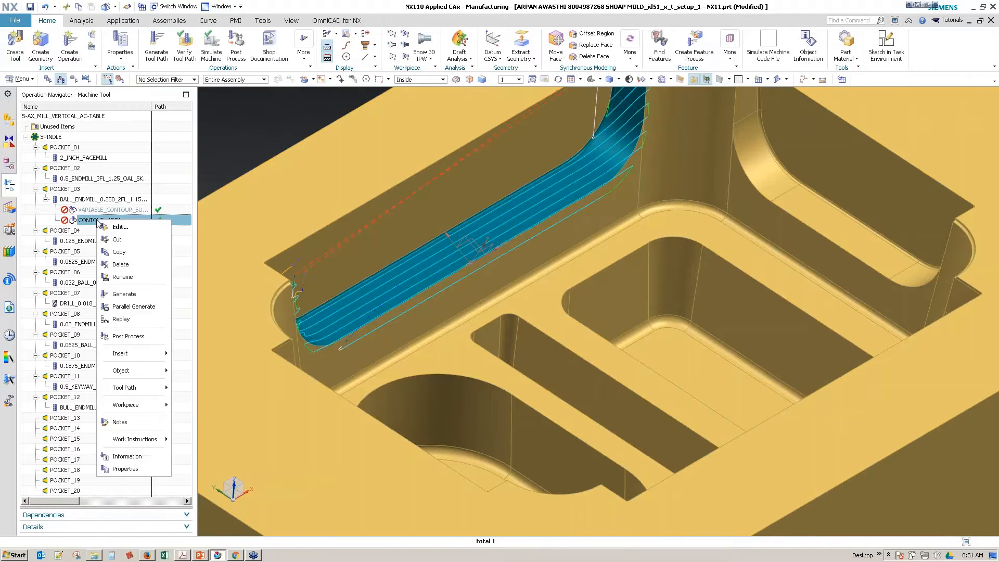
pyautogui.click(124, 294)
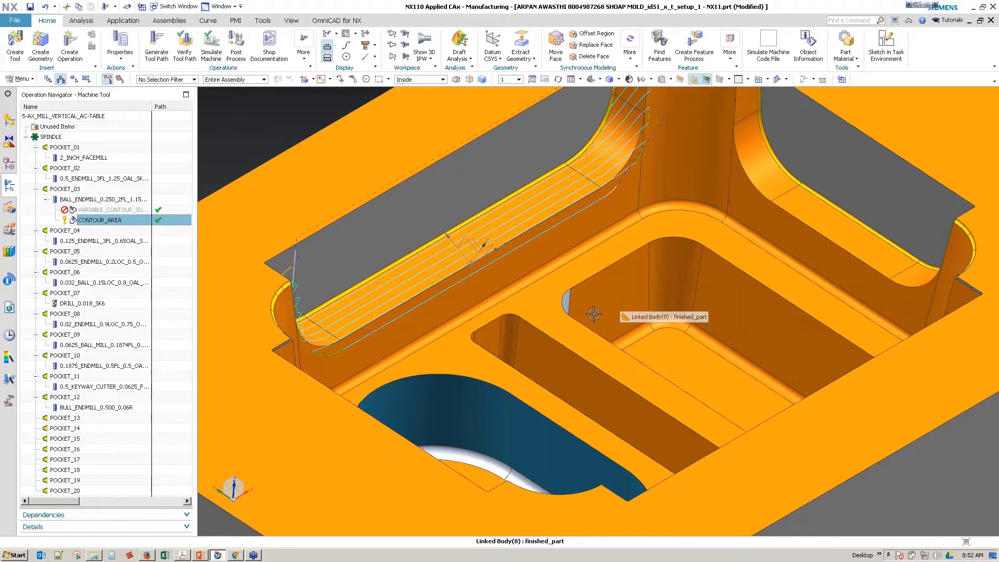
# Step: Open the CONTOUR_AREA operation for editing and replay its tool path along the wall
pyautogui.moveTo(559, 233); pyautogui.dragTo(487, 325, button='middle')
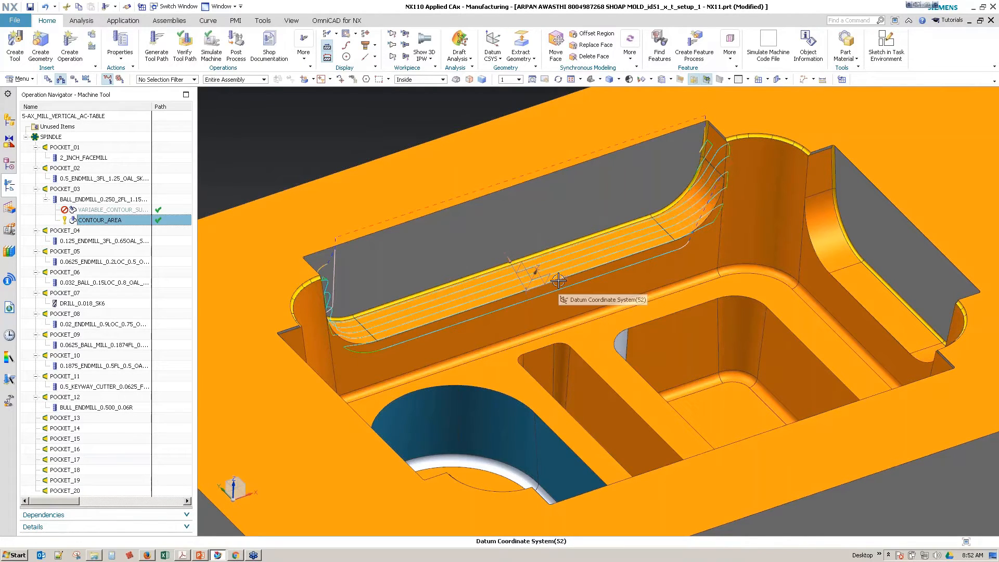
pyautogui.scroll(2, 583, 312)
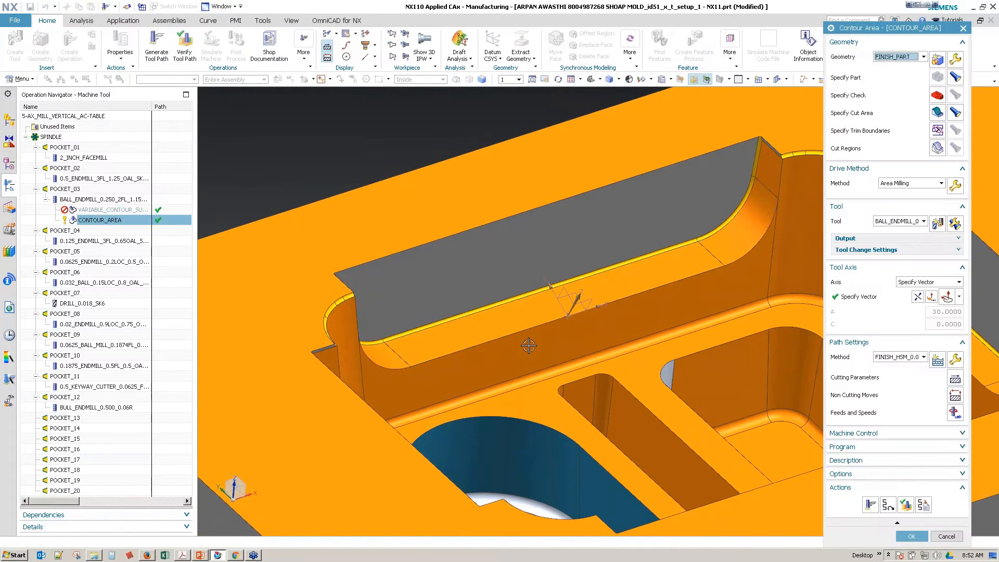
pyautogui.click(888, 504)
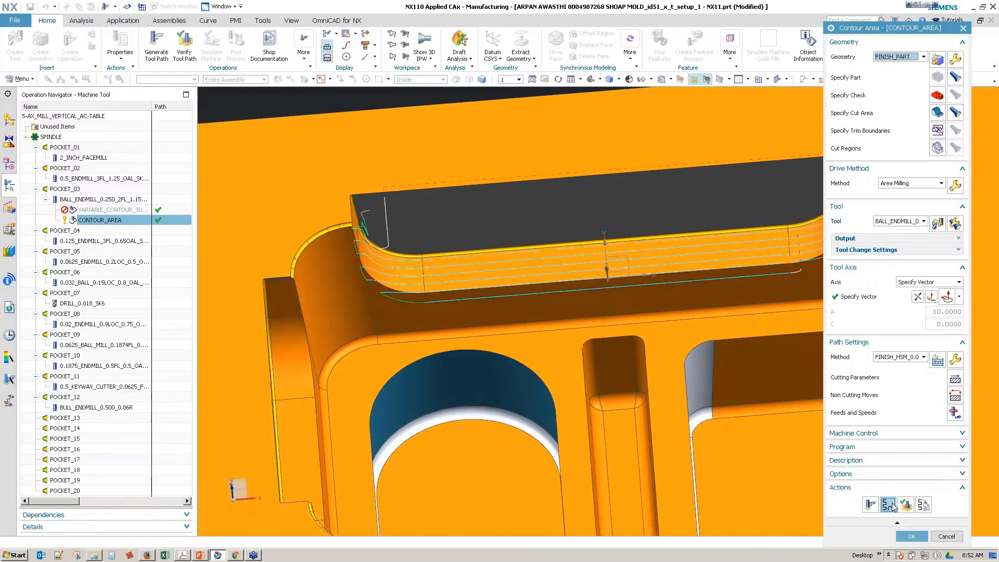
# Step: Set the area milling drive method to a Follow Periphery pattern with a constant stepover of 0.0075 in
pyautogui.click(955, 185)
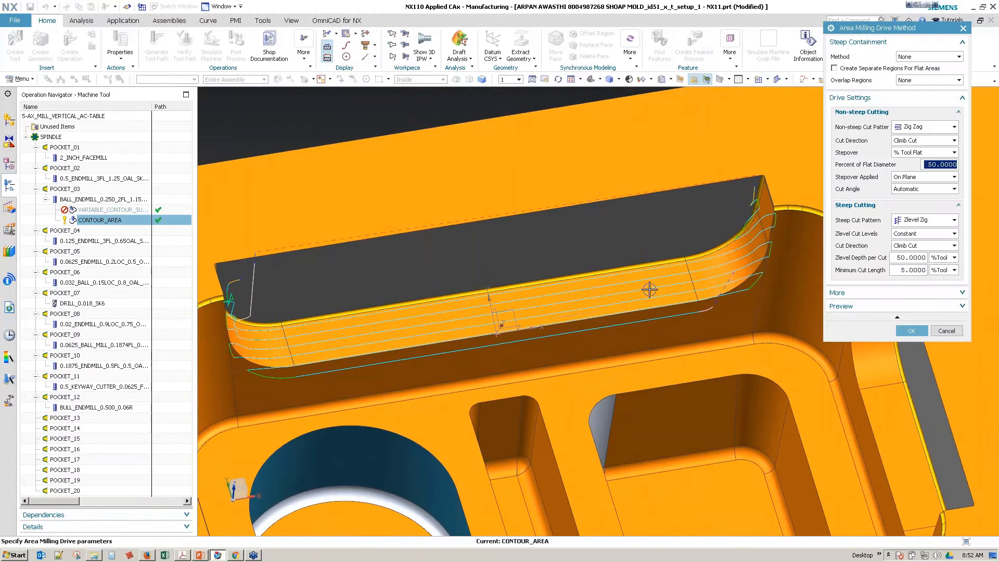
pyautogui.click(928, 131)
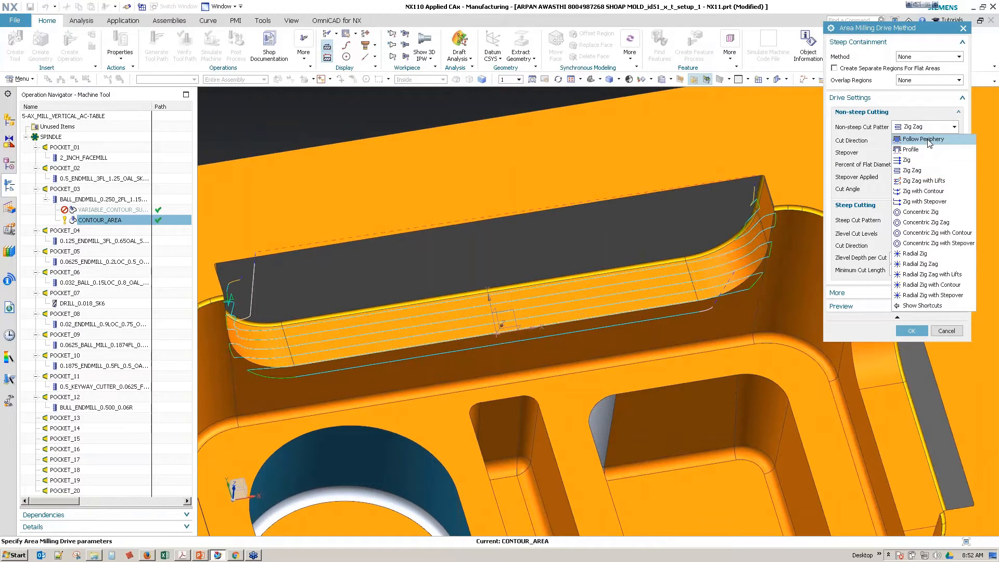
pyautogui.click(923, 139)
pyautogui.click(946, 165)
pyautogui.click(935, 173)
pyautogui.write('.0')
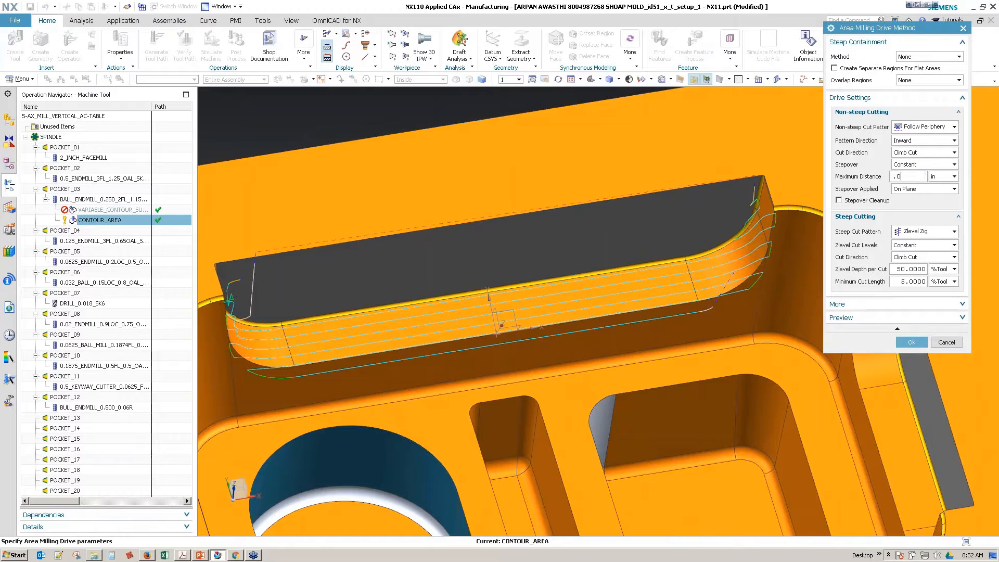
# Step: Apply the stepover On Part, accept the drive settings and regenerate the tool path
pyautogui.click(936, 189)
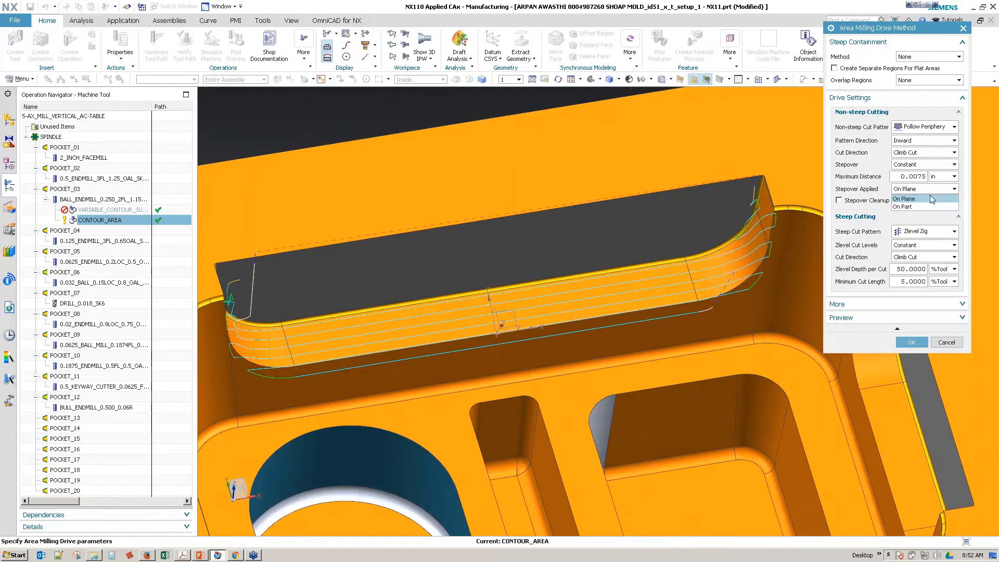
pyautogui.click(921, 207)
pyautogui.click(913, 346)
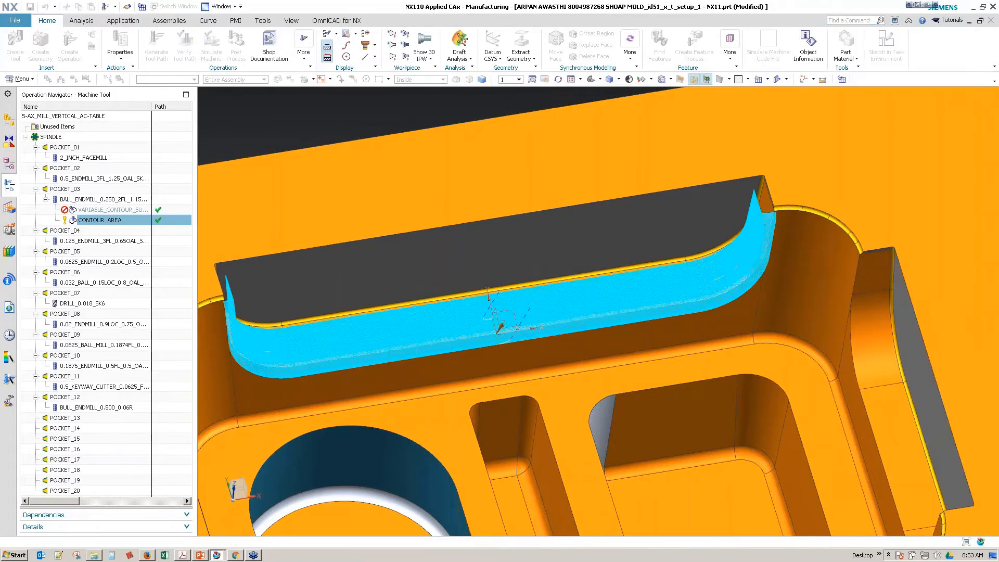
# Step: Examine the spacing of the generated passes around the wall's curved blend and at its corner end
pyautogui.moveTo(520, 312); pyautogui.dragTo(645, 291, button='middle')
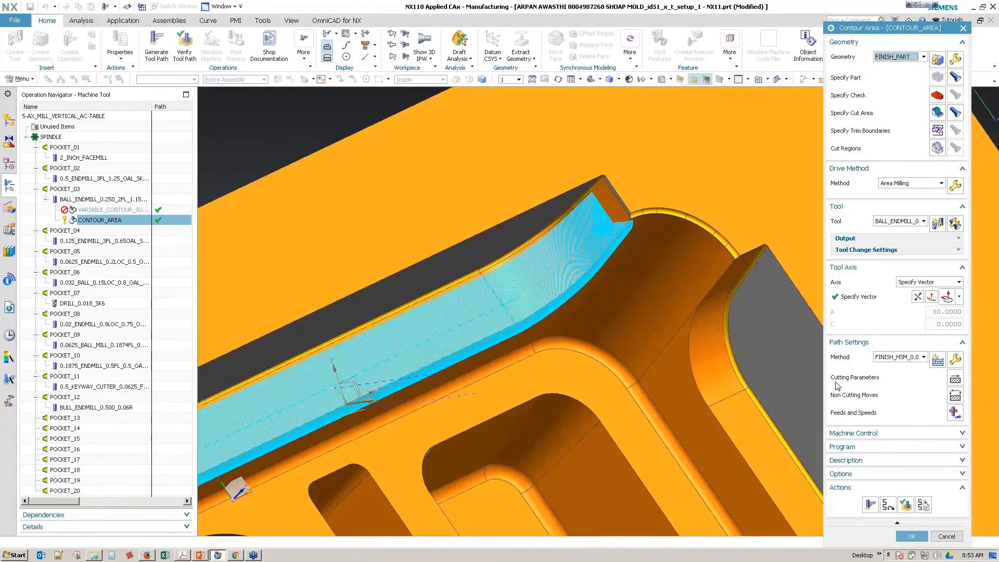
pyautogui.scroll(4, 583, 271)
pyautogui.moveTo(794, 379); pyautogui.dragTo(643, 355, button='middle')
pyautogui.moveTo(788, 347); pyautogui.dragTo(570, 411, button='middle')
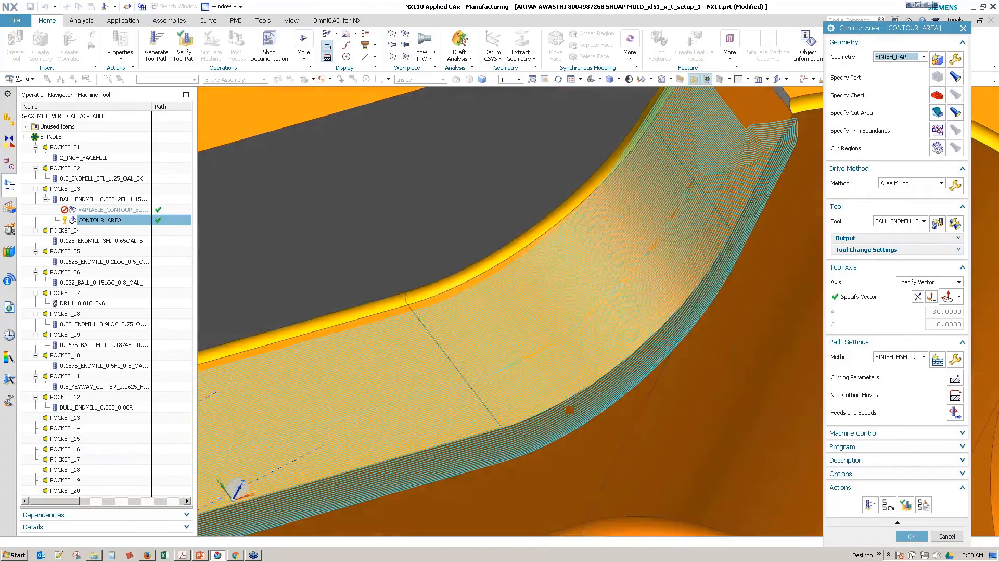
pyautogui.scroll(3, 676, 291)
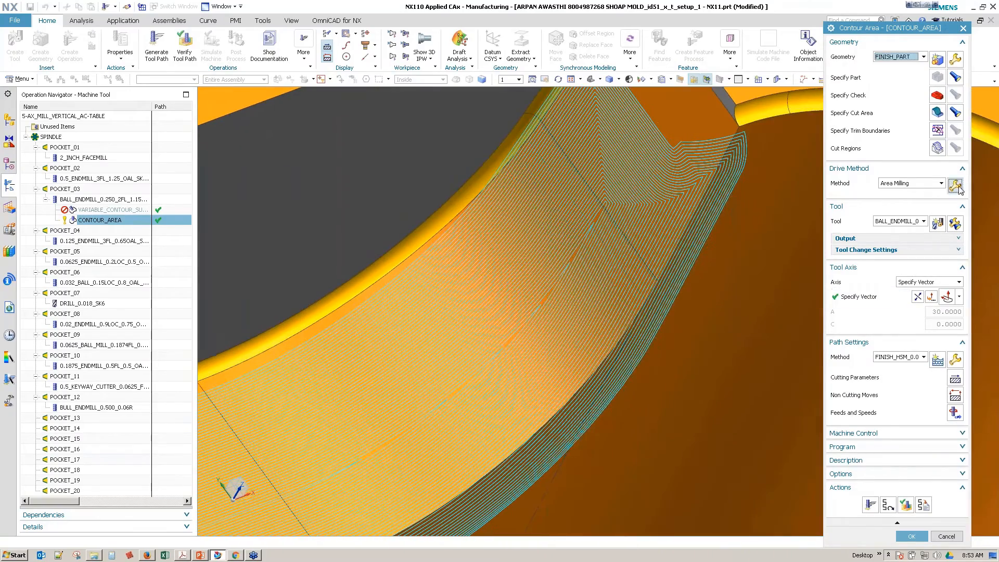
# Step: Enable Stepover Cleanup in the area milling drive settings, regenerate the CONTOUR_AREA tool path and accept the operation
pyautogui.click(955, 186)
pyautogui.click(838, 201)
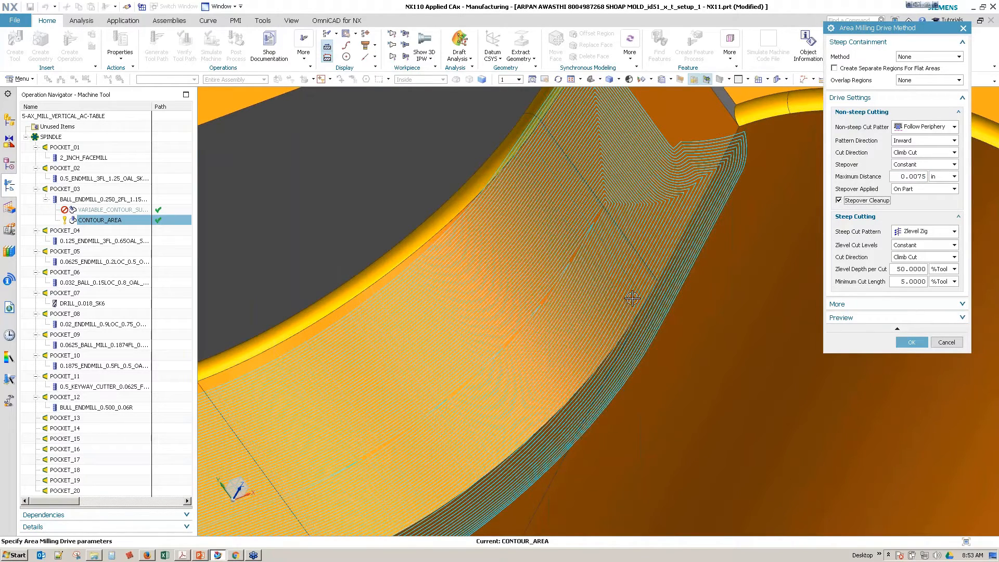
pyautogui.middleClick(796, 401)
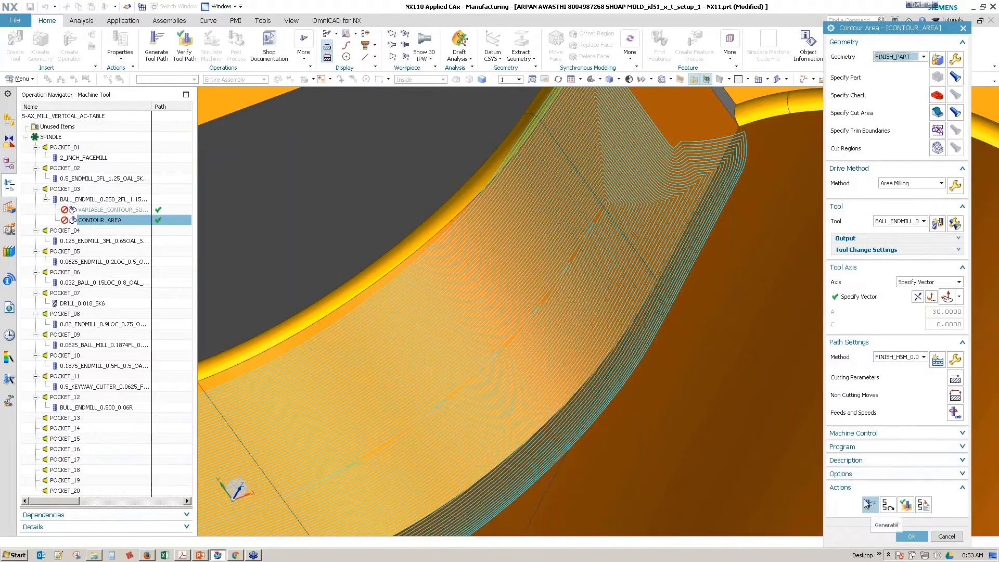
pyautogui.click(871, 505)
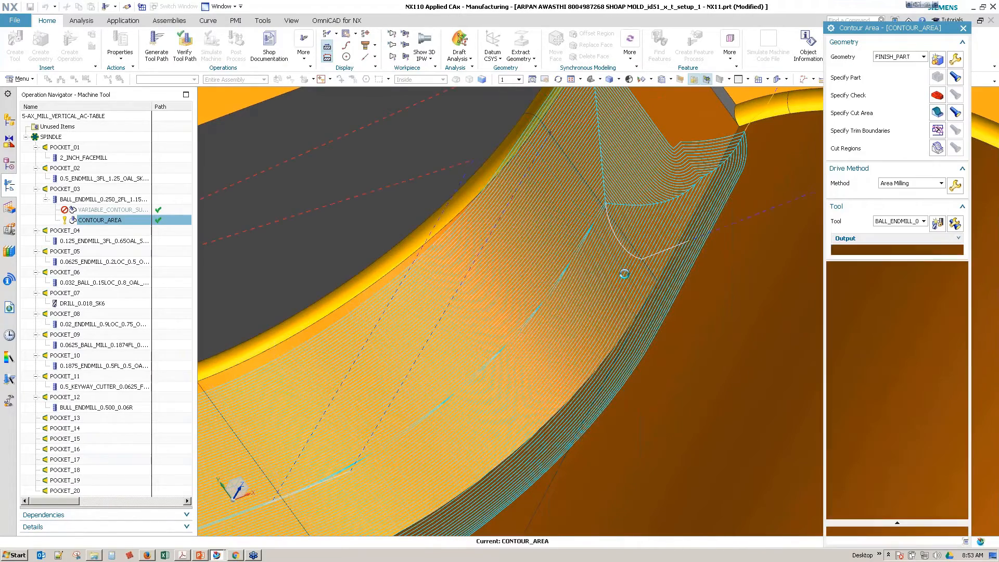
pyautogui.scroll(-5, 618, 203)
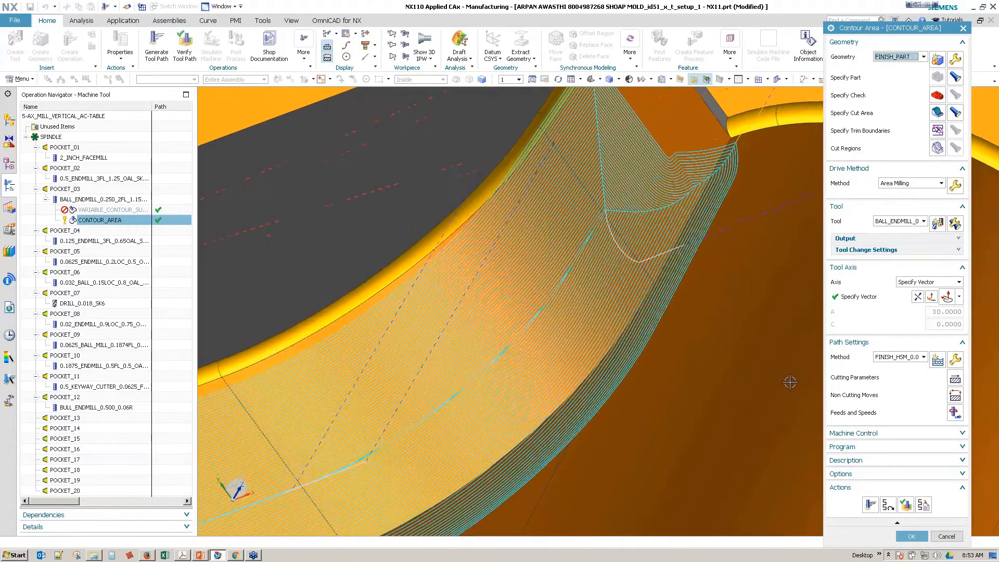
pyautogui.click(912, 537)
pyautogui.scroll(-2, 522, 337)
pyautogui.scroll(-4, 522, 337)
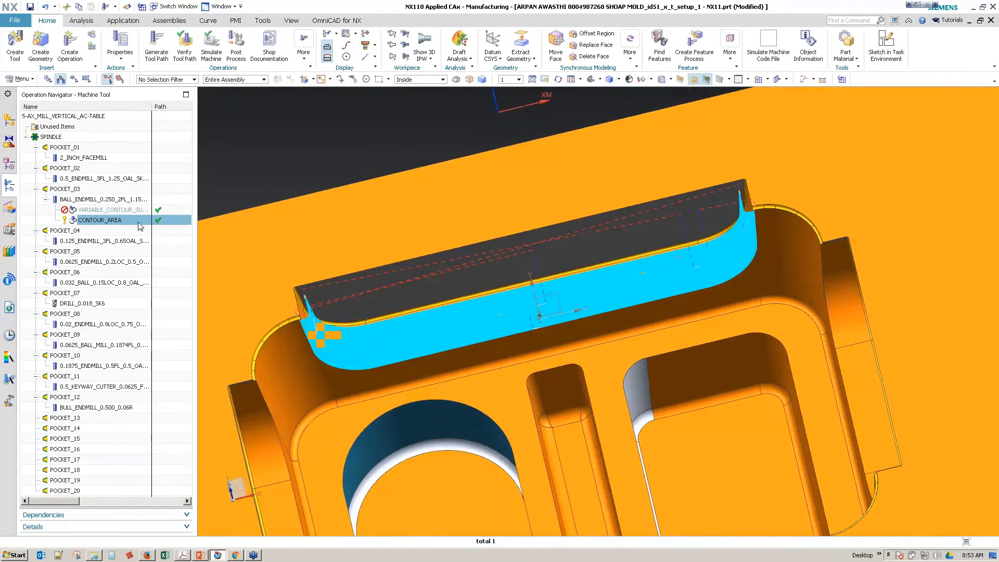
# Step: Delete the CONTOUR_AREA operation and create a mill_contour STREAMLINE operation under the 0.250 ball endmill in POCKET_03
pyautogui.rightClick(121, 220)
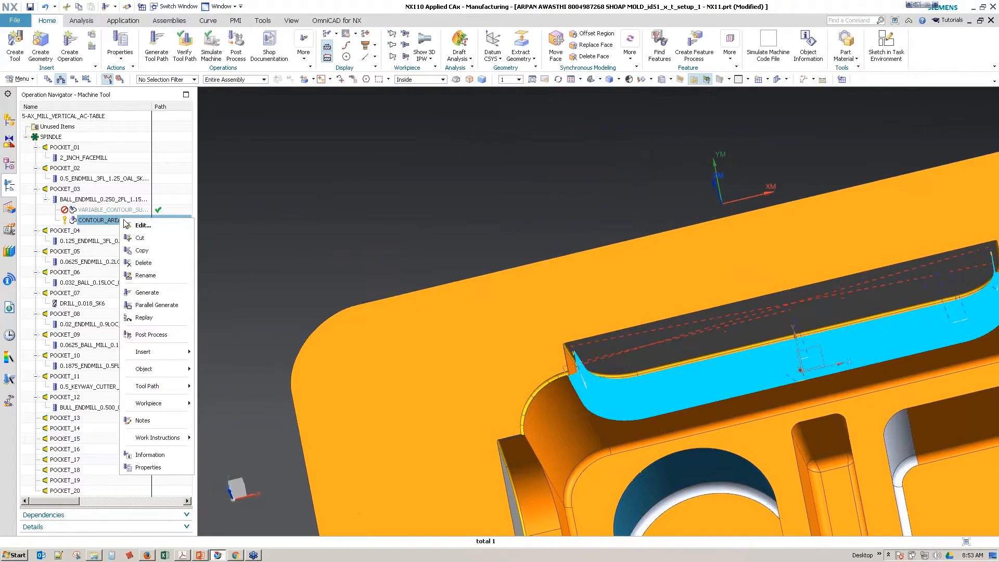
pyautogui.click(145, 263)
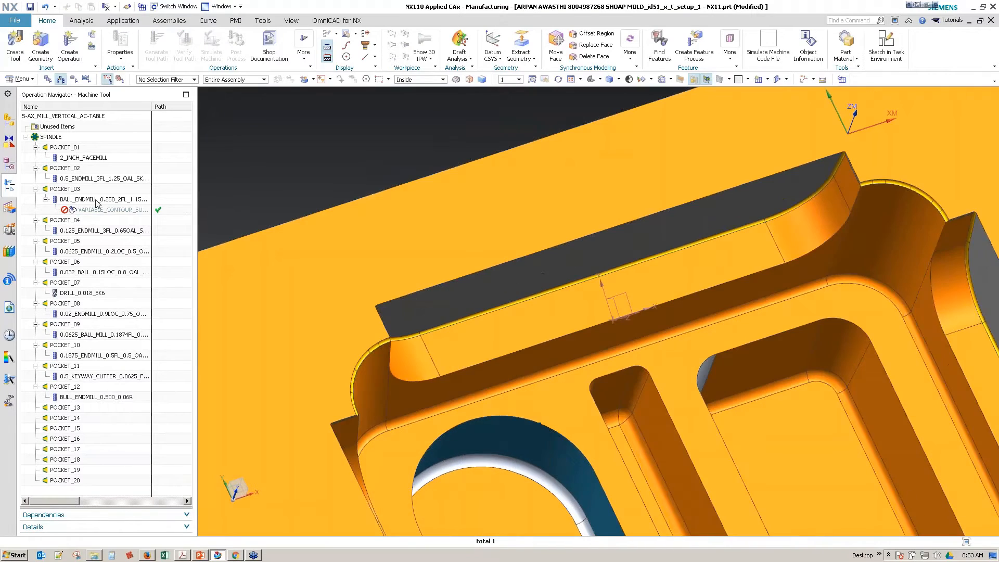
pyautogui.rightClick(97, 201)
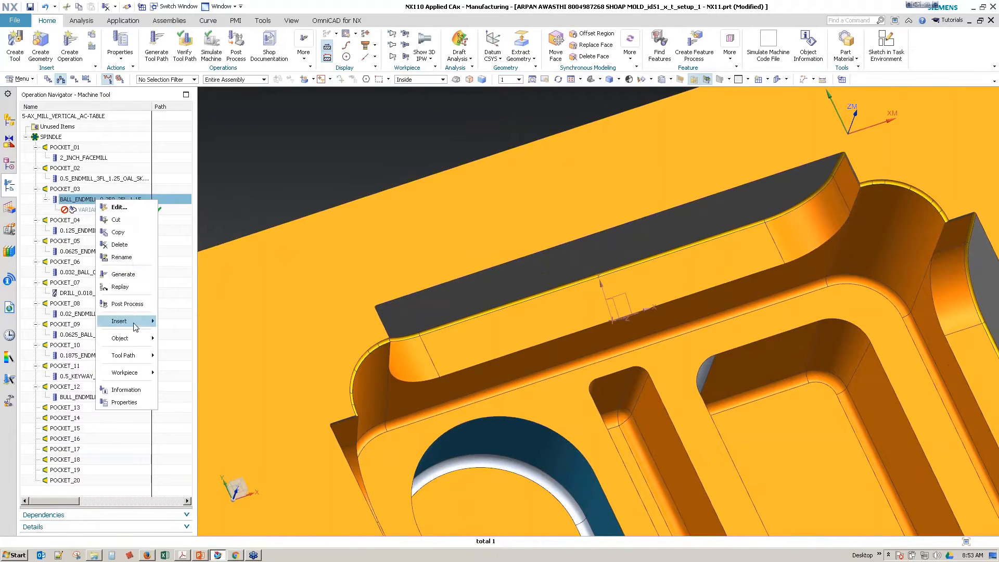
pyautogui.moveTo(136, 323)
pyautogui.click(187, 322)
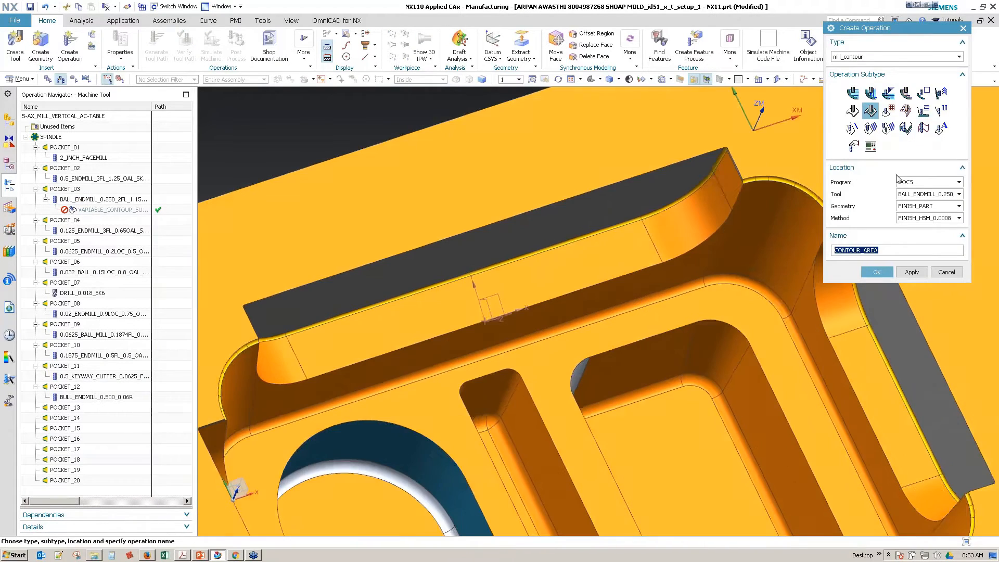
pyautogui.click(905, 111)
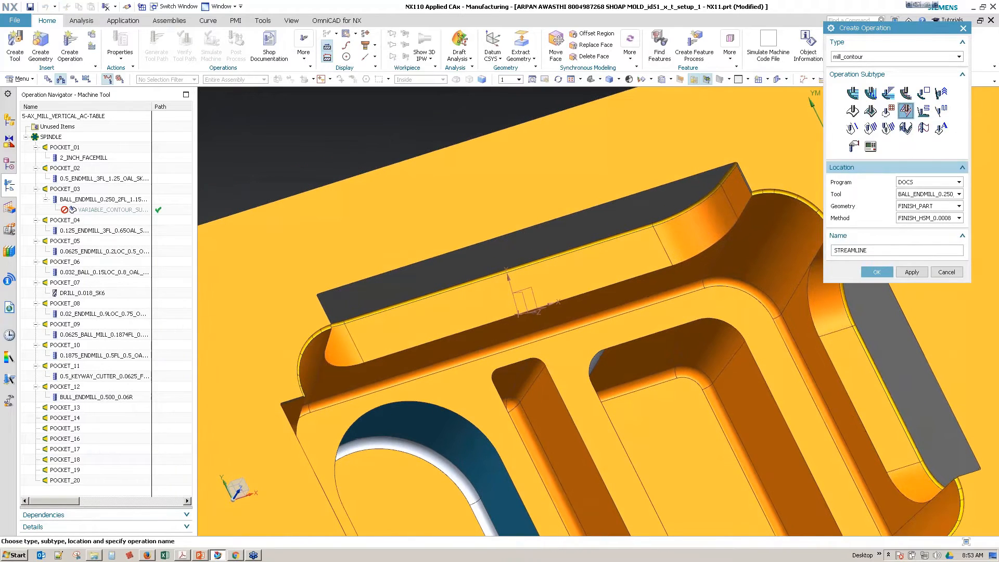
pyautogui.click(881, 273)
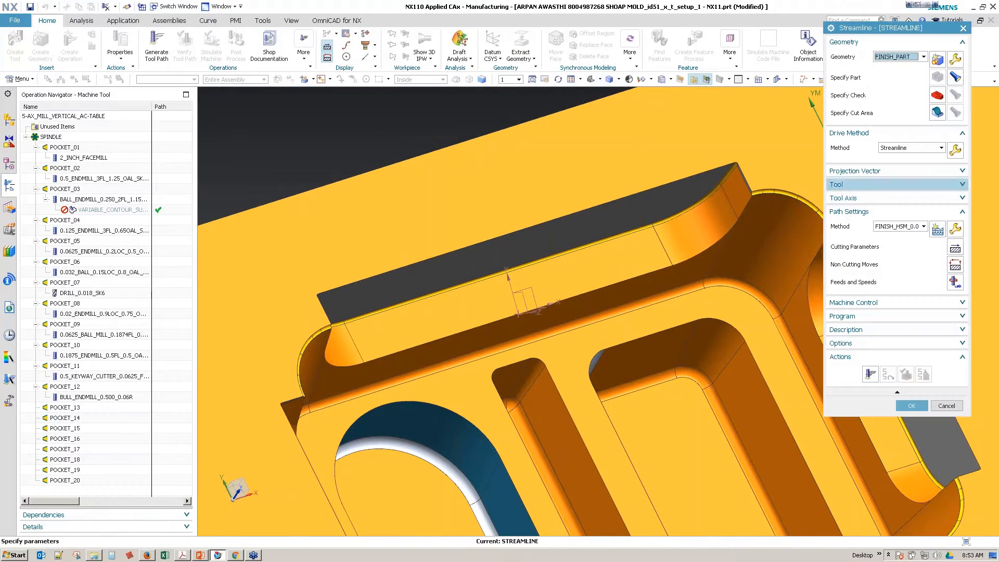
# Step: Specify the five faces of the stepped wall, including its curved corners and ends, as the cut area
pyautogui.click(937, 112)
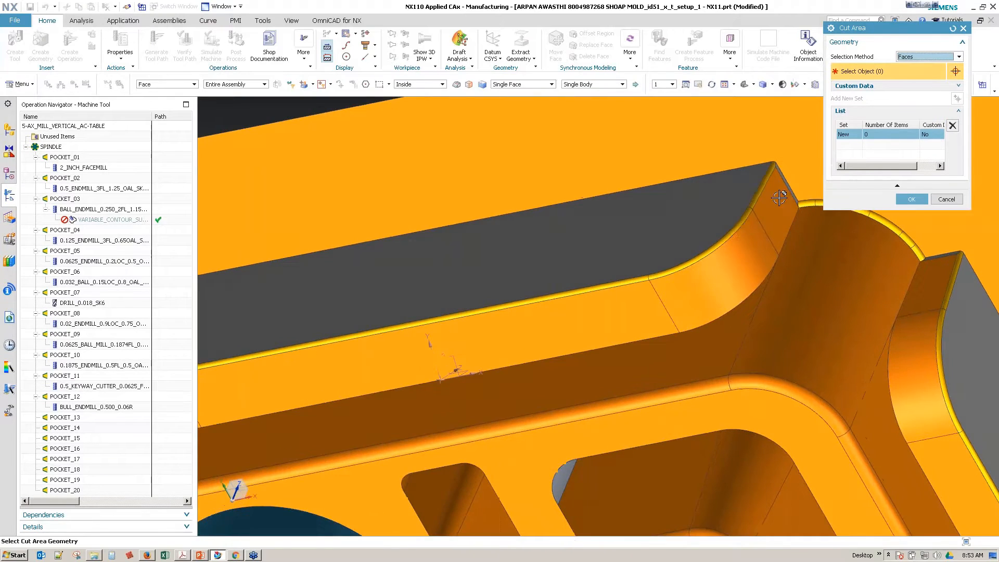
pyautogui.click(673, 298)
pyautogui.click(628, 306)
pyautogui.moveTo(627, 306); pyautogui.dragTo(549, 381, button='middle')
pyautogui.click(547, 380)
pyautogui.click(488, 343)
pyautogui.scroll(4, 502, 365)
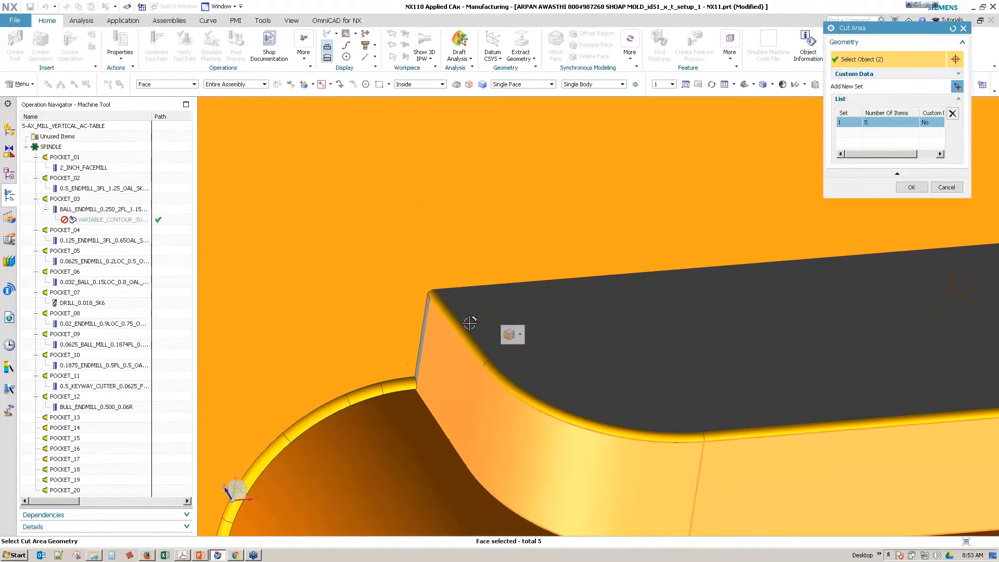
# Step: Add the wall's top edge blends to the cut area using the Connected Blend Faces rule and accept the selection
pyautogui.click(463, 335)
pyautogui.click(509, 384)
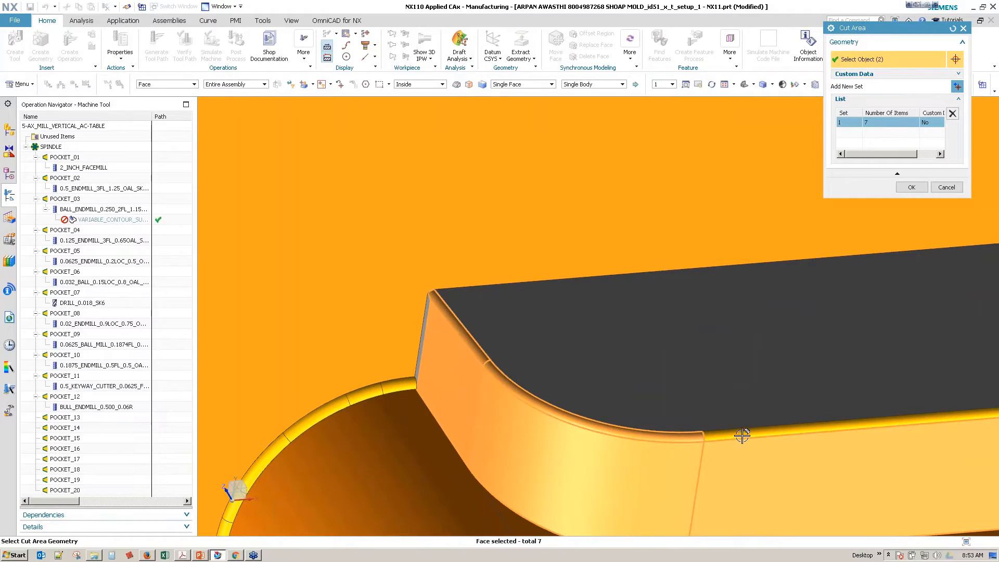
pyautogui.click(605, 87)
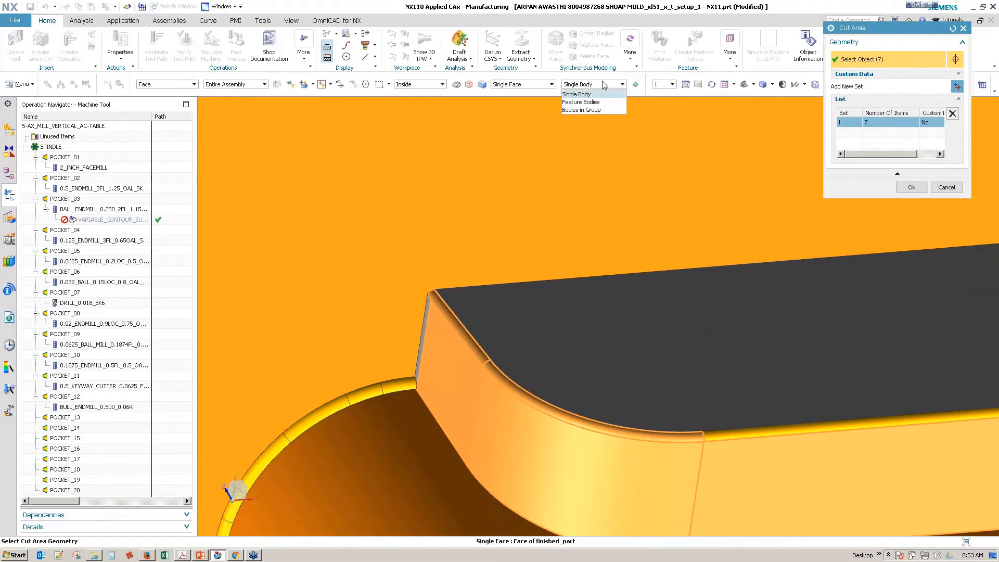
pyautogui.click(541, 85)
pyautogui.click(520, 156)
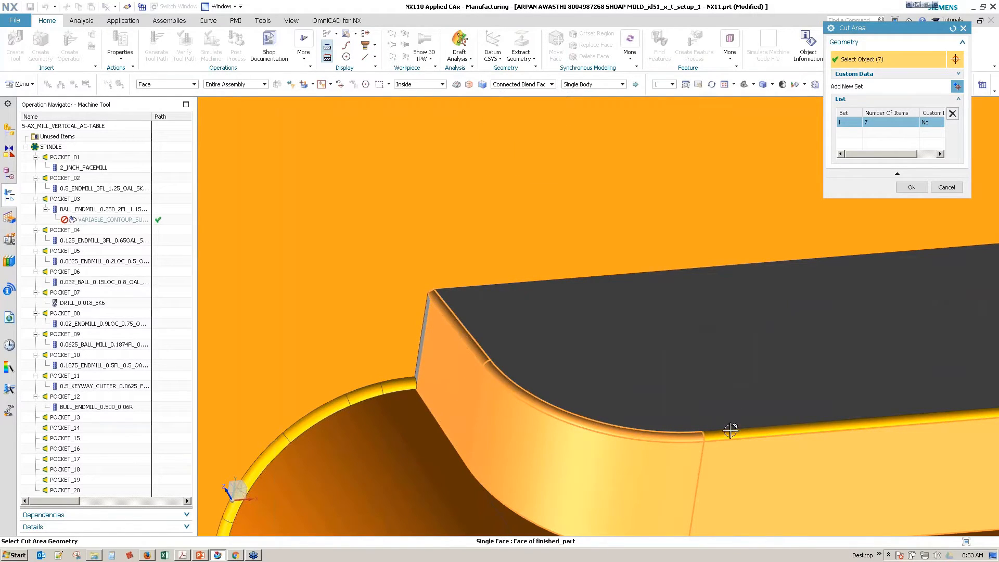
pyautogui.click(730, 431)
pyautogui.scroll(5, 645, 442)
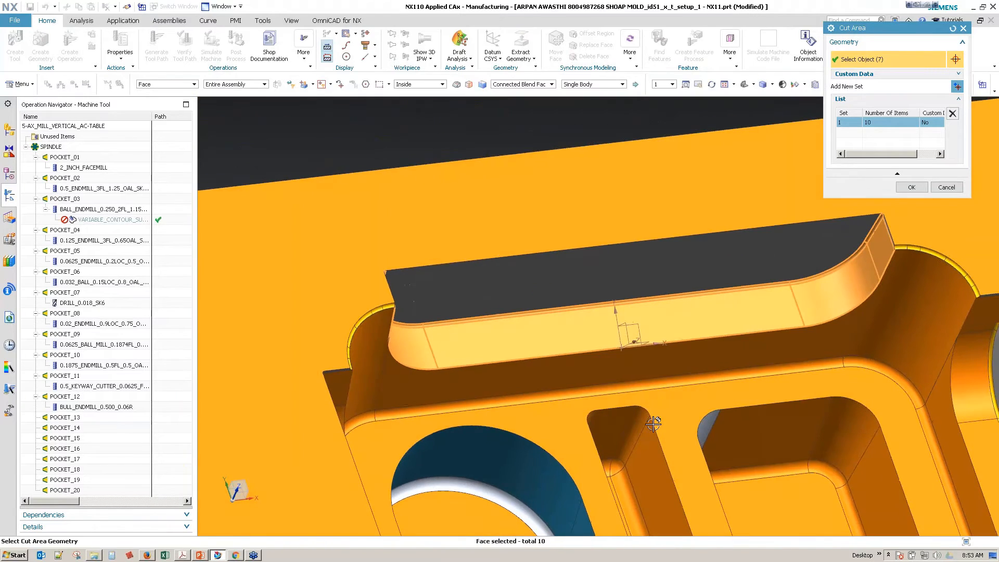
pyautogui.moveTo(652, 424); pyautogui.dragTo(646, 406, button='middle')
pyautogui.click(911, 189)
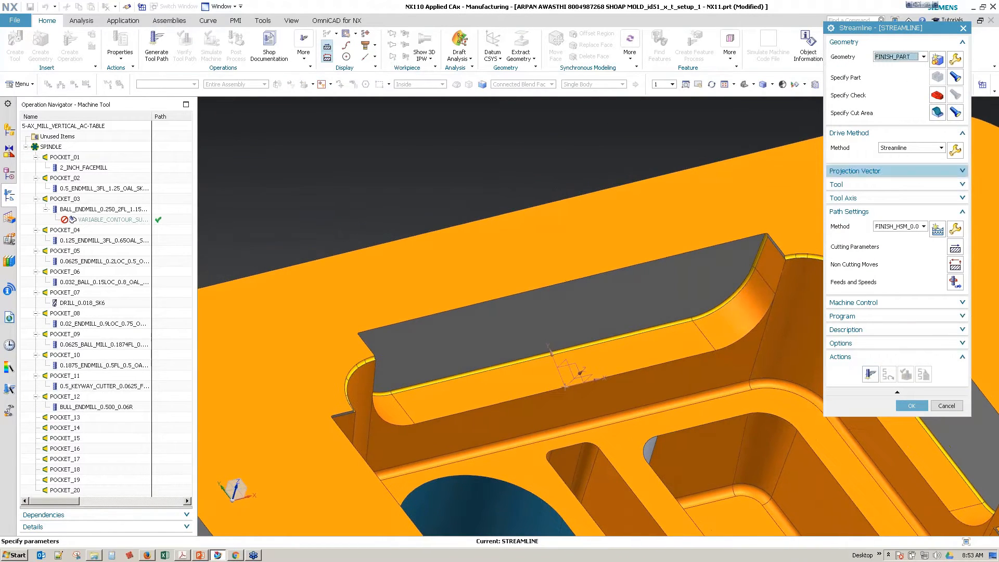
# Step: Set the Streamline drive's Zig Zag pattern to a constant stepover of 0.0075 in and generate the tool path
pyautogui.click(954, 150)
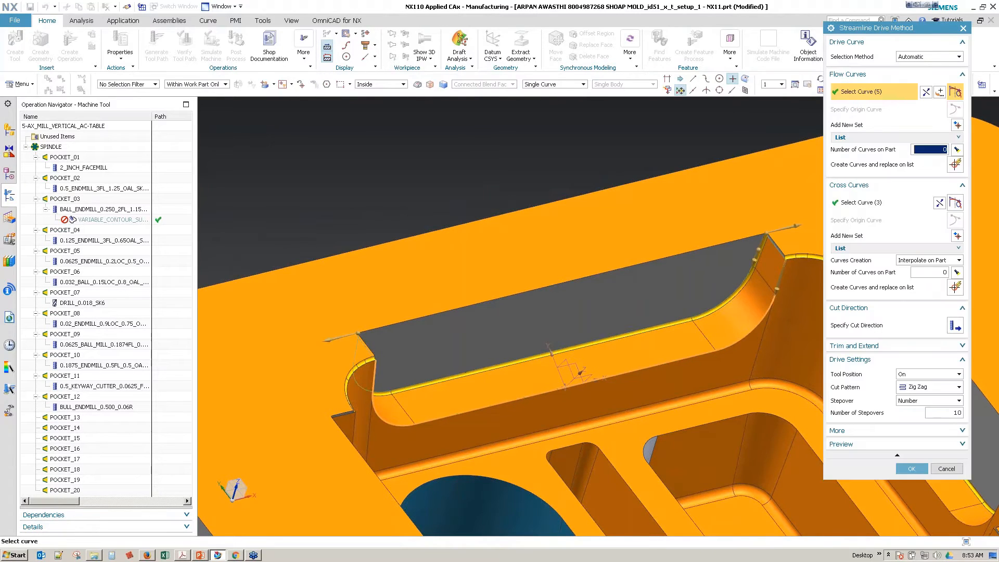
pyautogui.click(921, 391)
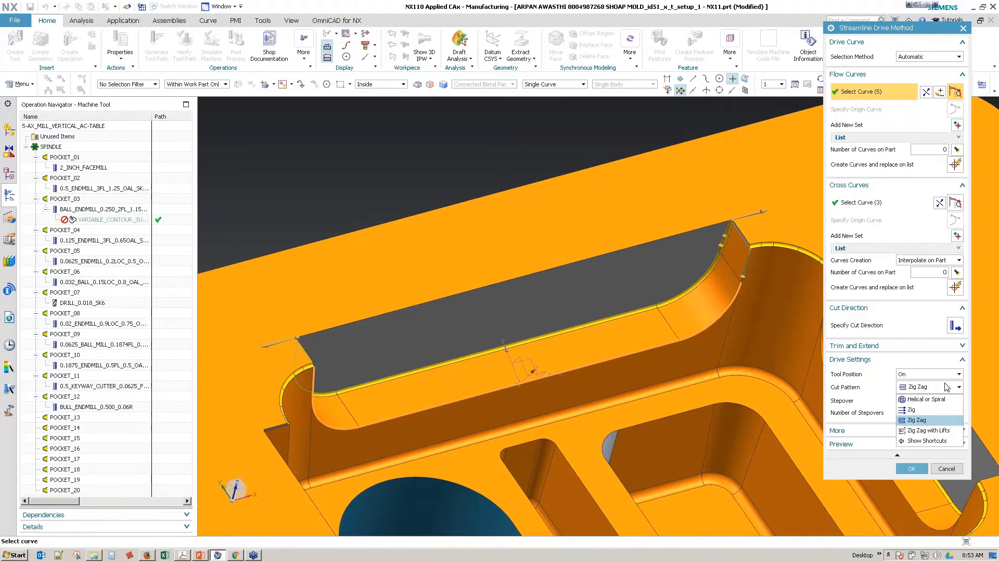
pyautogui.click(946, 387)
pyautogui.click(944, 401)
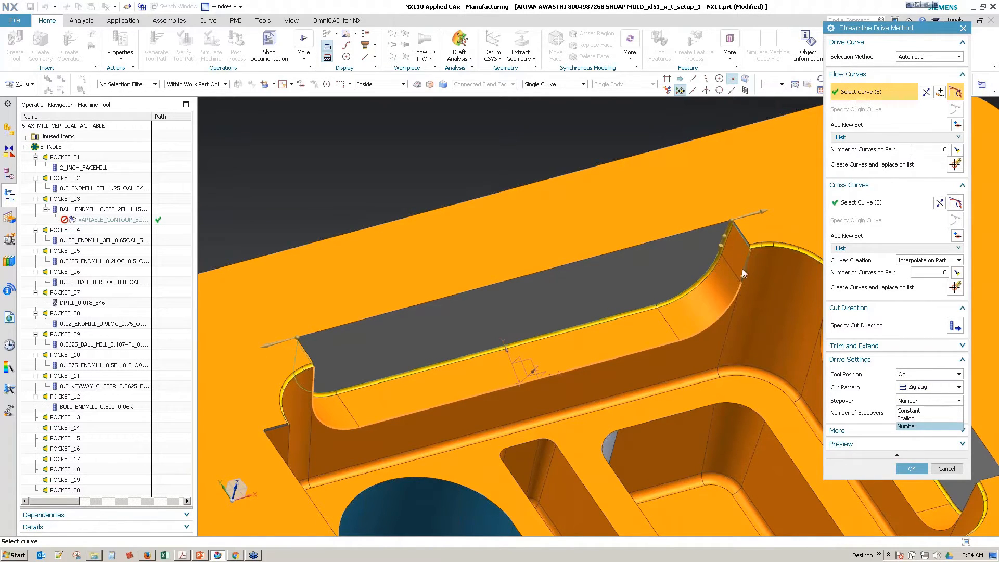
pyautogui.click(927, 411)
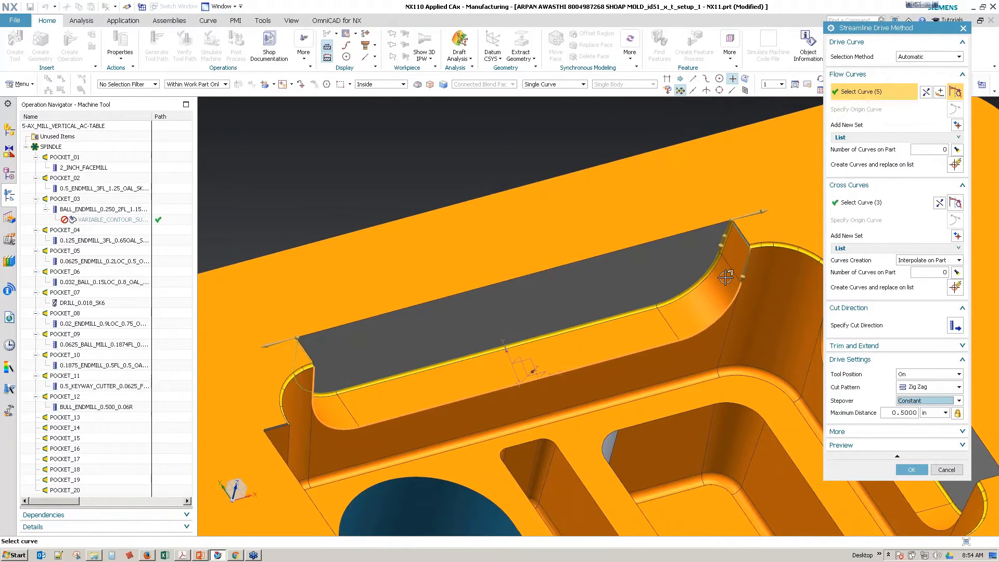
pyautogui.click(904, 411)
pyautogui.doubleClick(904, 412)
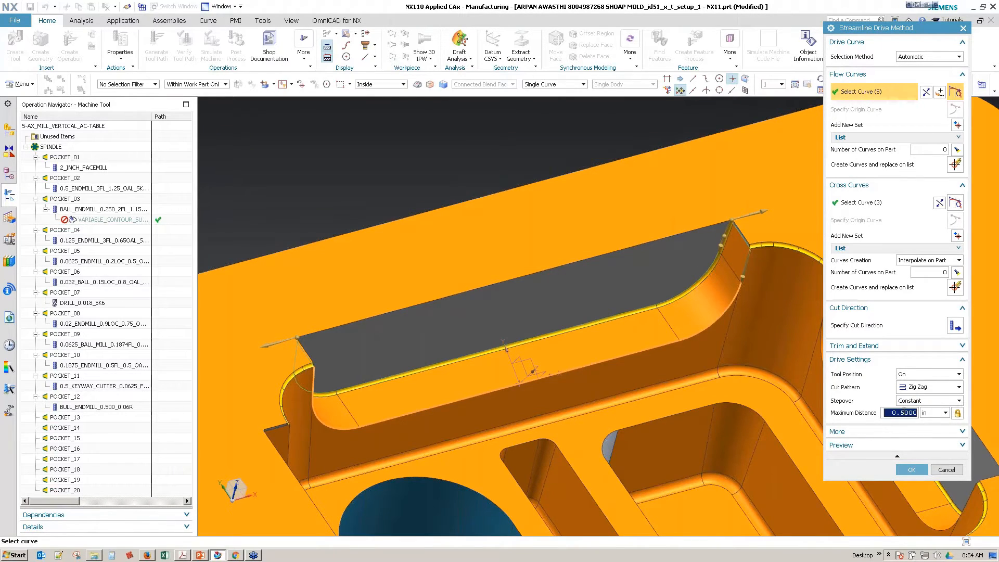
pyautogui.write('.00')
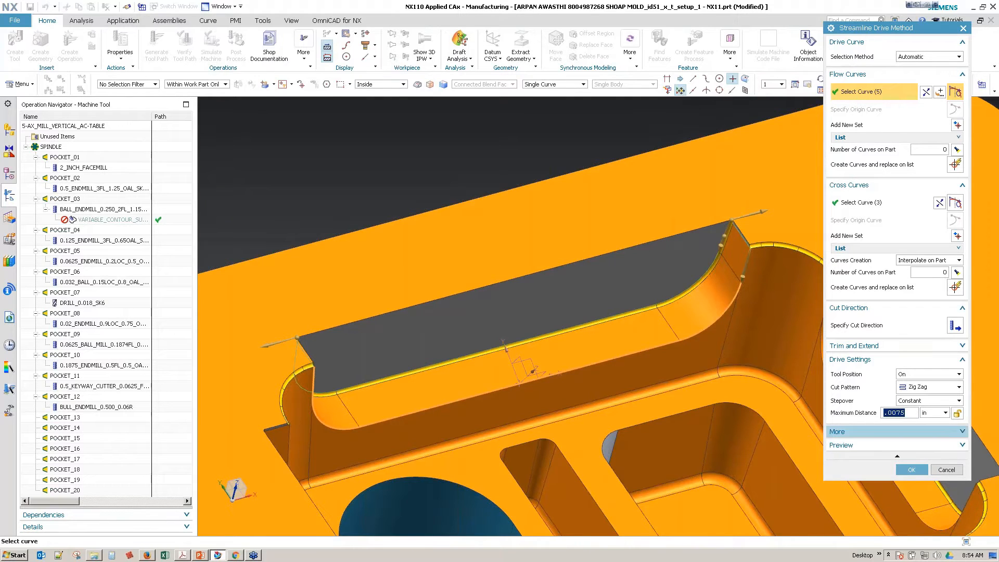
pyautogui.click(911, 469)
pyautogui.click(868, 376)
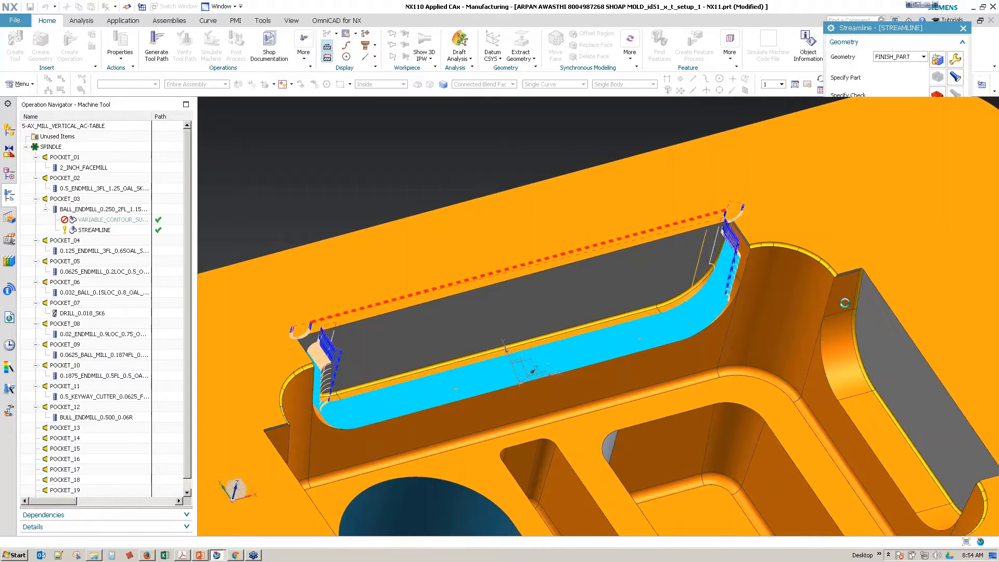
# Step: Inspect the tool's position on the passes at the wall's corner end in tool path verification, and replay the path
pyautogui.moveTo(759, 392)
pyautogui.mouseDown(button='middle')
pyautogui.moveTo(742, 395)
pyautogui.moveTo(749, 379)
pyautogui.mouseUp(button='middle')
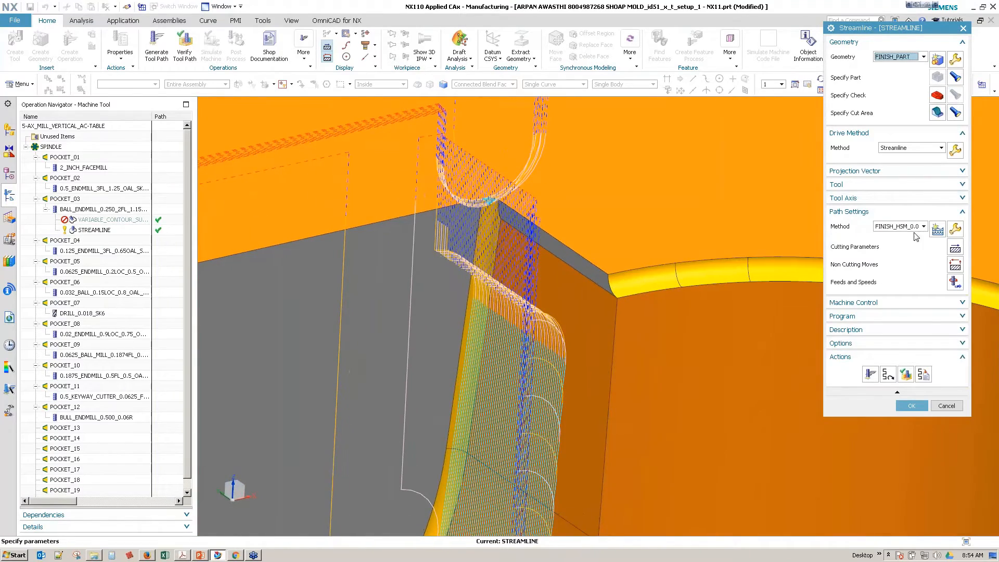
pyautogui.click(905, 374)
pyautogui.click(512, 327)
pyautogui.moveTo(512, 328); pyautogui.dragTo(728, 359, button='middle')
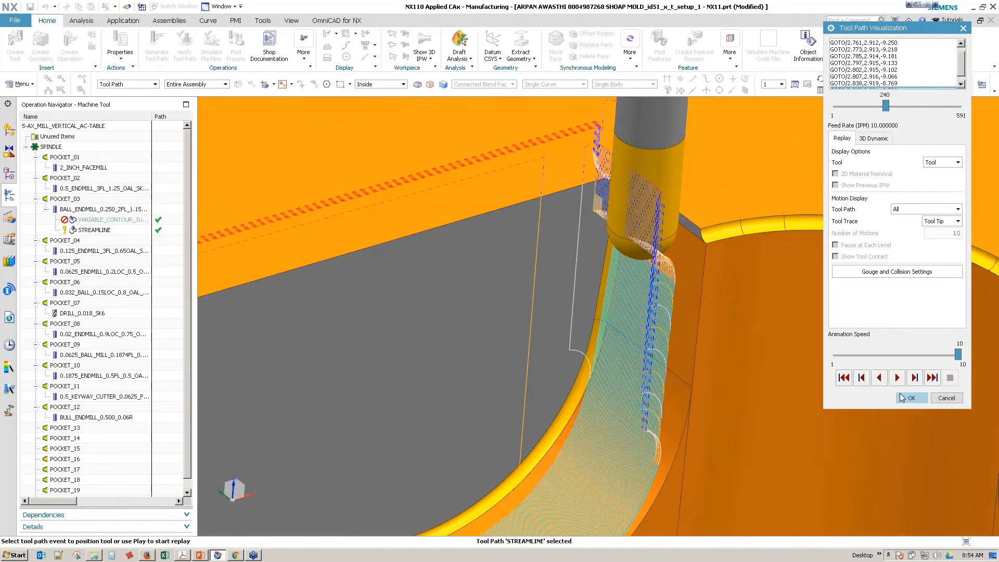
pyautogui.click(902, 397)
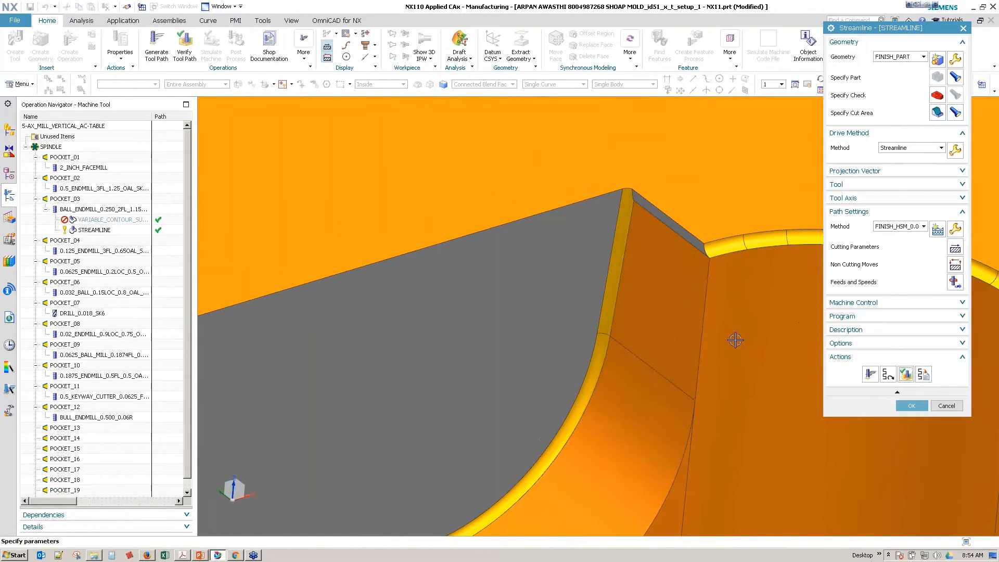
pyautogui.click(888, 373)
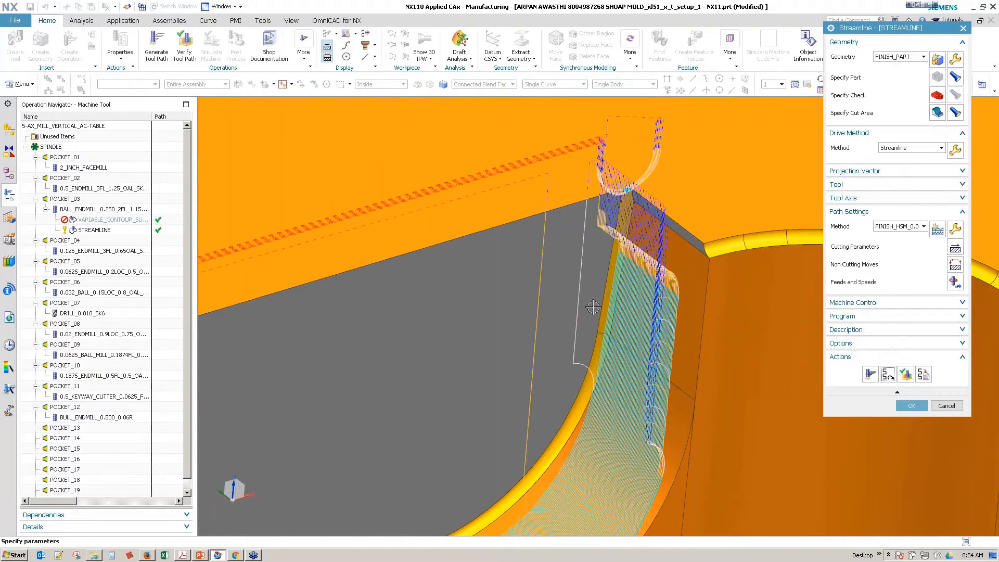
# Step: Enable Override with Smooth Connections and Smooth Corners for the non-cutting moves and regenerate the Streamline tool path
pyautogui.click(955, 264)
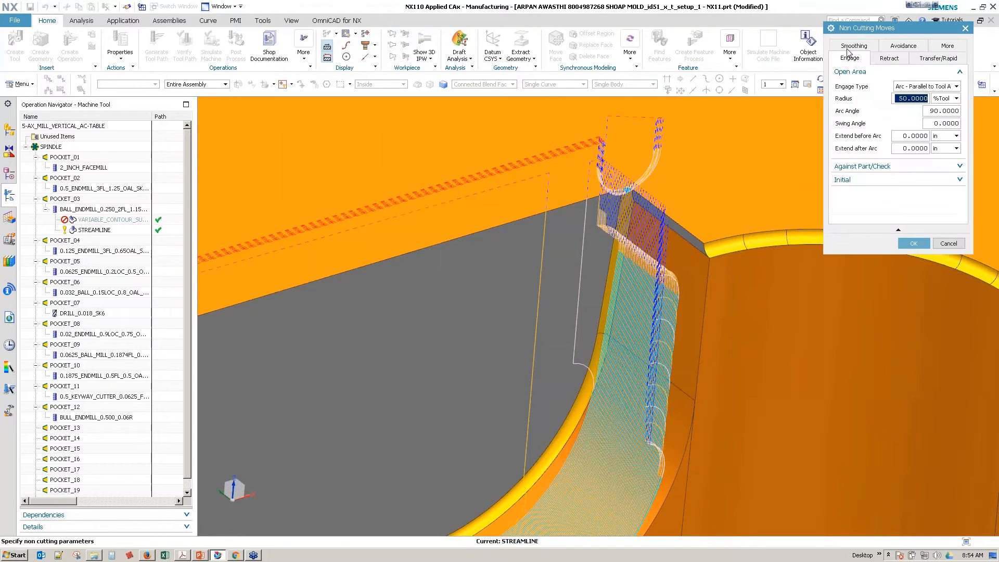
pyautogui.click(852, 46)
pyautogui.click(849, 86)
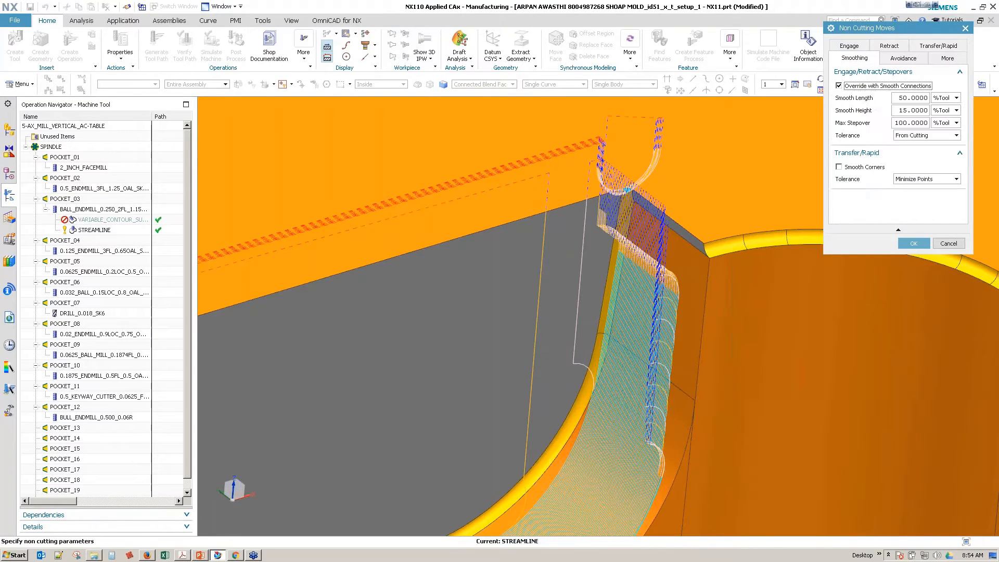
pyautogui.click(854, 167)
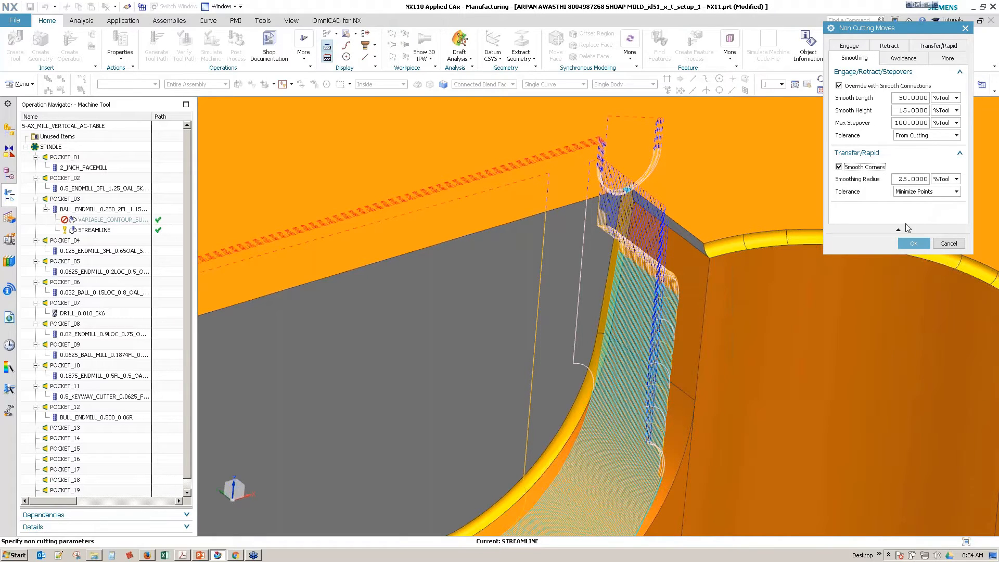
pyautogui.click(914, 243)
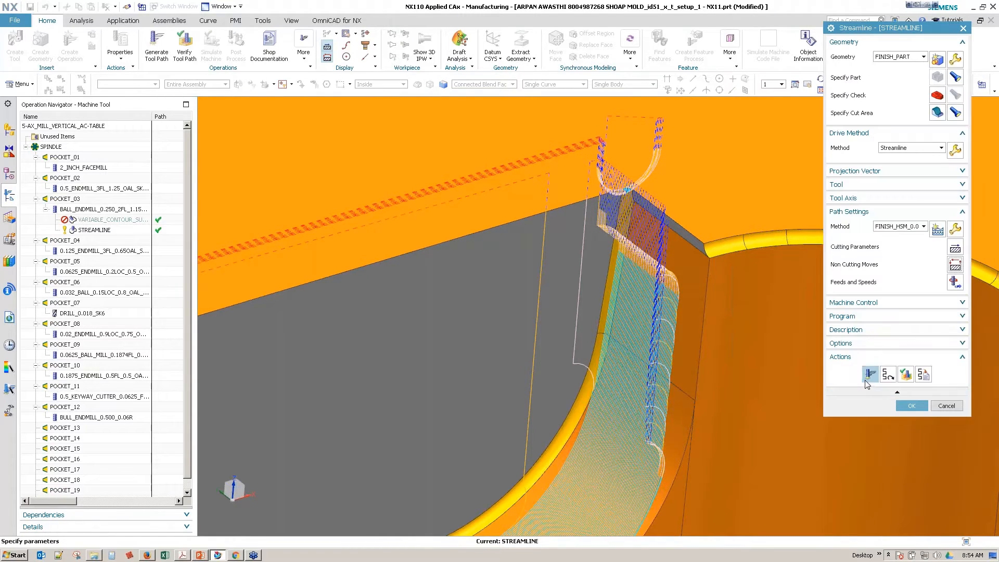
pyautogui.click(869, 374)
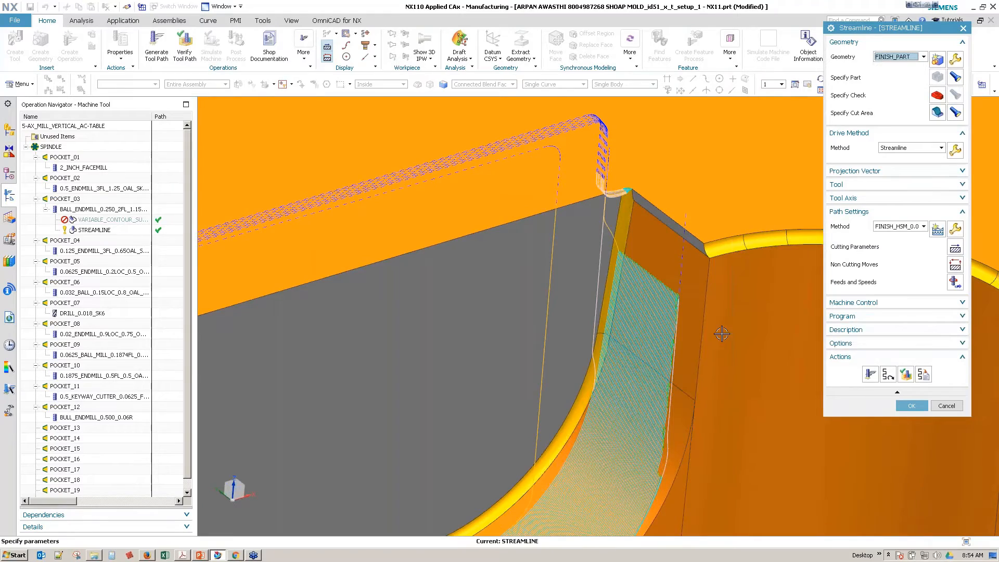
pyautogui.scroll(-4, 729, 340)
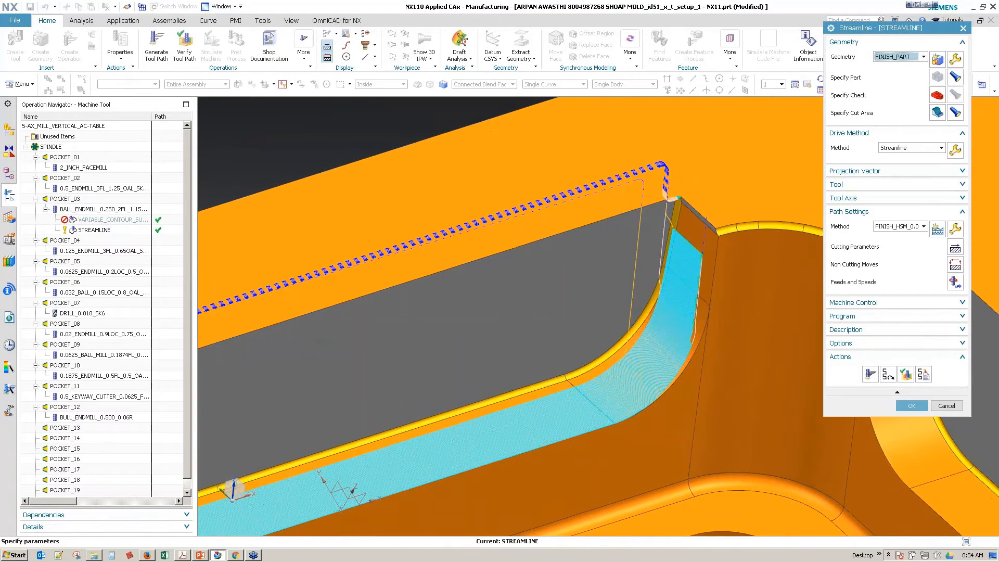
# Step: Inspect the Streamline passes at the wall's corner end, and examine the drive's flow and cross curves there
pyautogui.scroll(5, 728, 276)
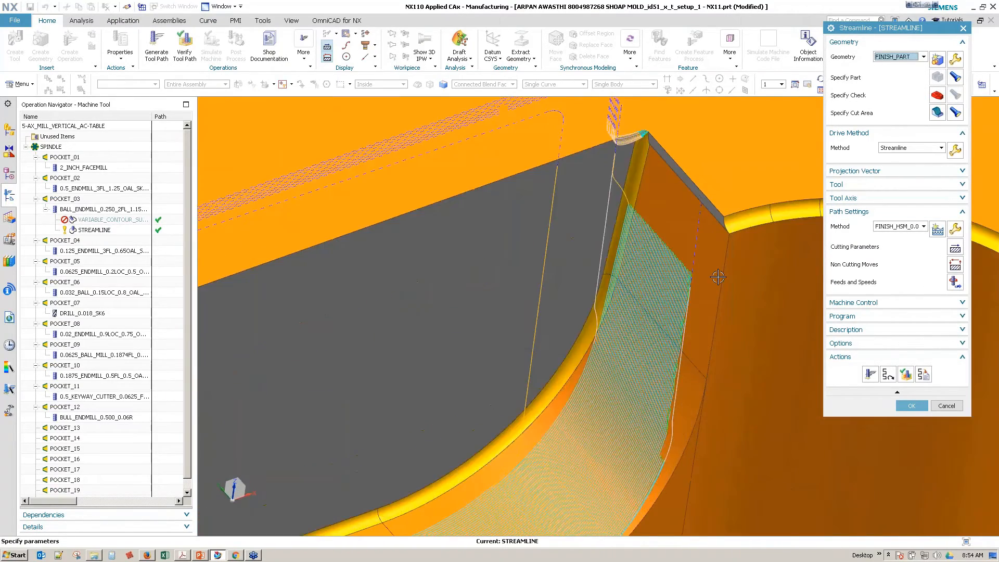
pyautogui.moveTo(680, 284); pyautogui.dragTo(619, 394, button='middle')
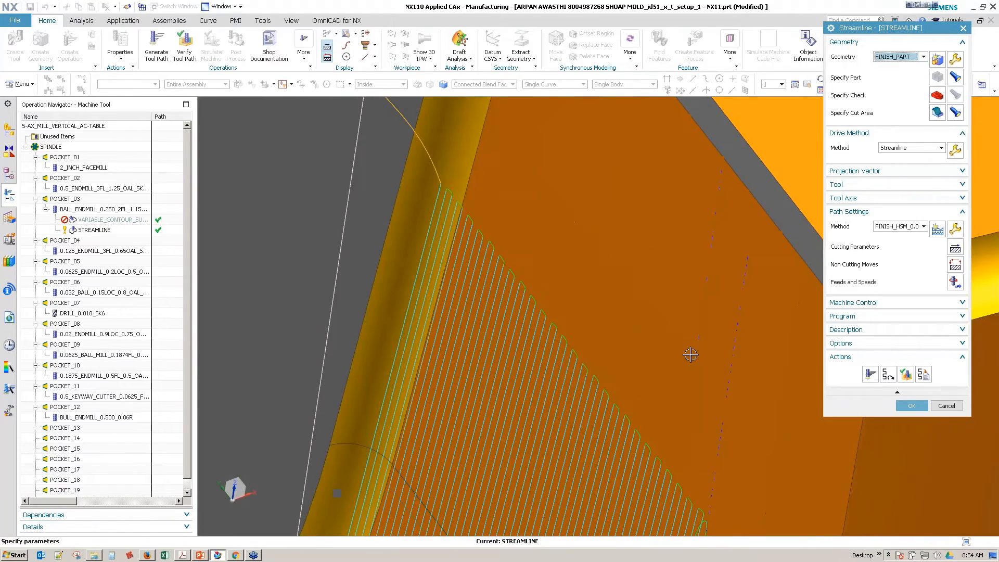
pyautogui.scroll(-4, 691, 353)
pyautogui.click(955, 151)
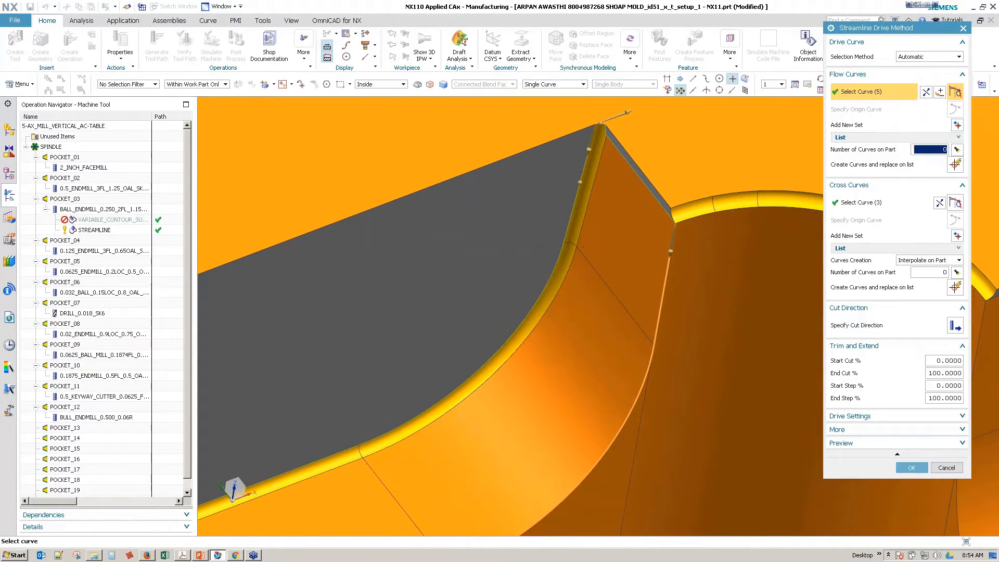
pyautogui.scroll(-1, 645, 255)
pyautogui.moveTo(645, 249); pyautogui.dragTo(632, 260, button='middle')
pyautogui.keyDown('shift'); pyautogui.moveTo(610, 152); pyautogui.dragTo(618, 258, button='middle'); pyautogui.keyUp('shift')
pyautogui.scroll(1, 618, 258)
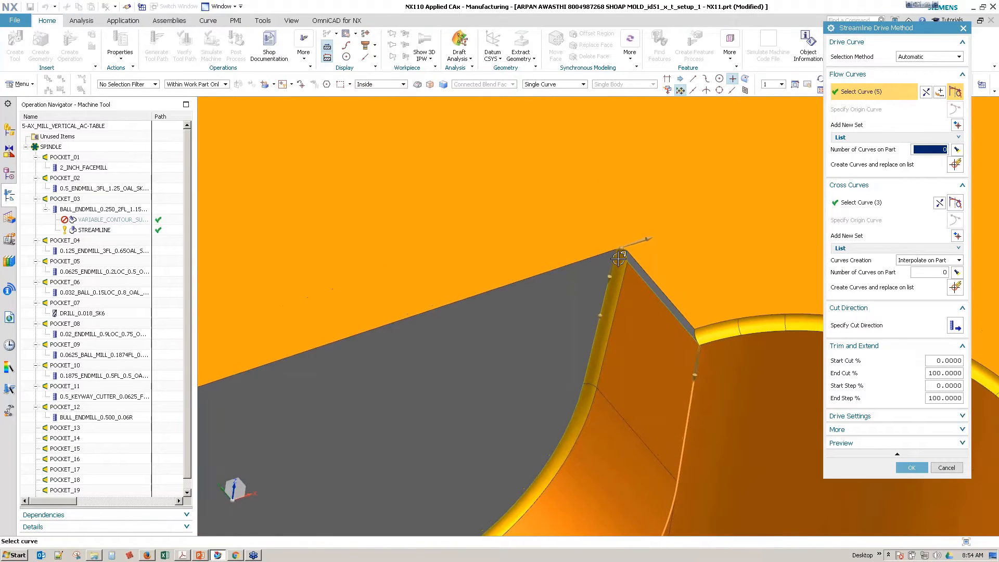
pyautogui.moveTo(656, 325); pyautogui.dragTo(603, 235, button='middle')
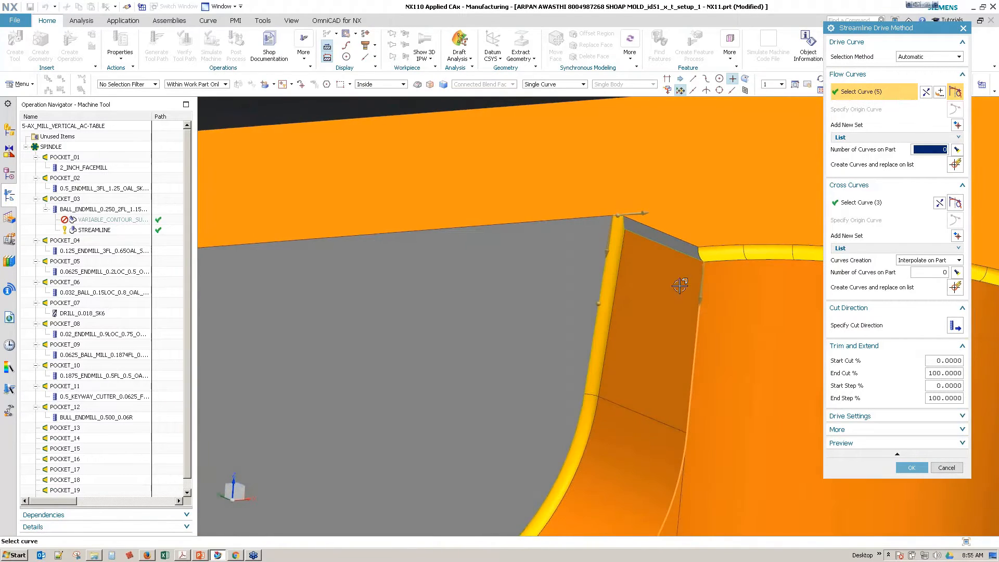
pyautogui.moveTo(680, 286); pyautogui.dragTo(680, 289, button='middle')
pyautogui.scroll(1, 681, 288)
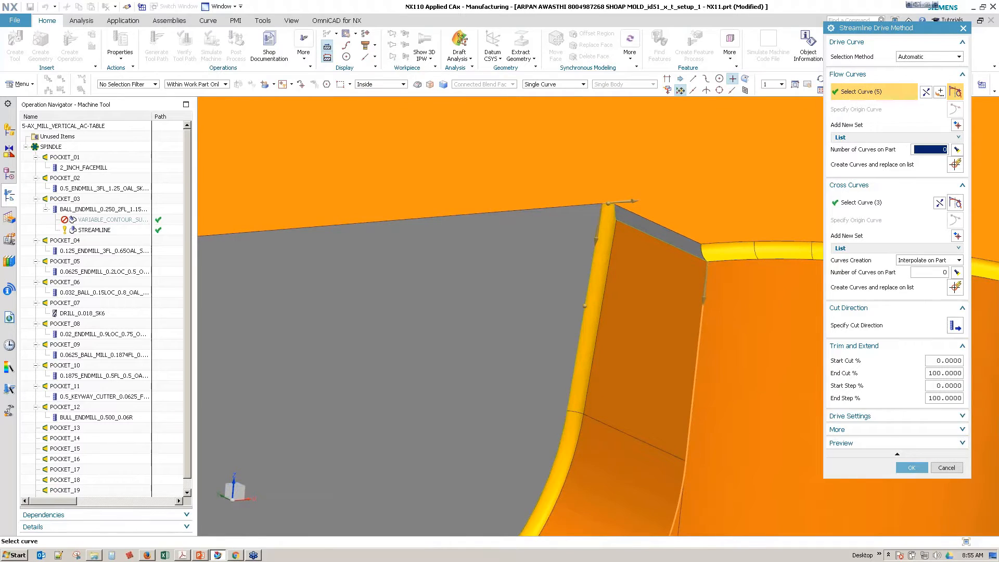
# Step: Set the Streamline drive's tool position to Contact and regenerate the tool path
pyautogui.click(891, 416)
pyautogui.click(942, 434)
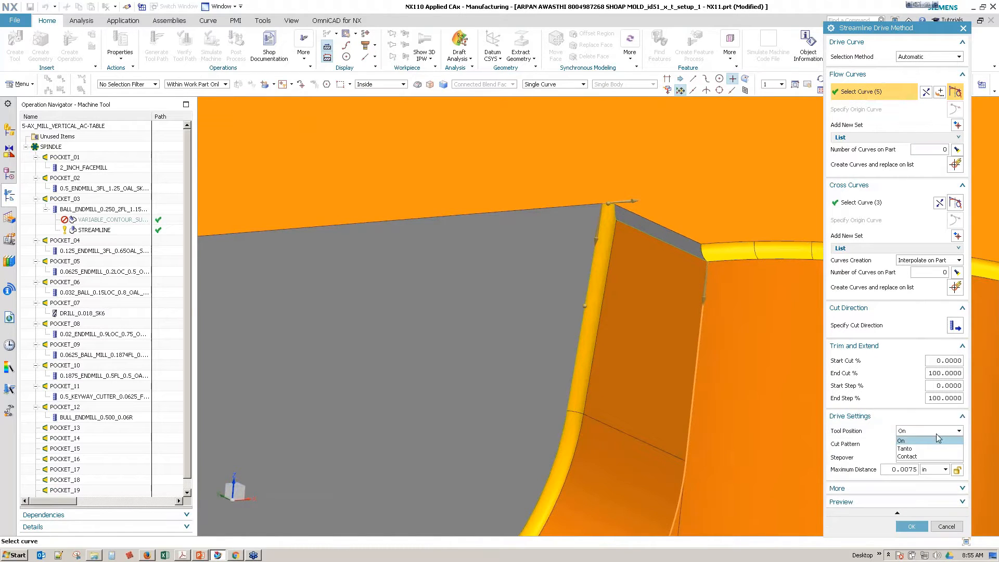
pyautogui.click(925, 460)
pyautogui.click(911, 526)
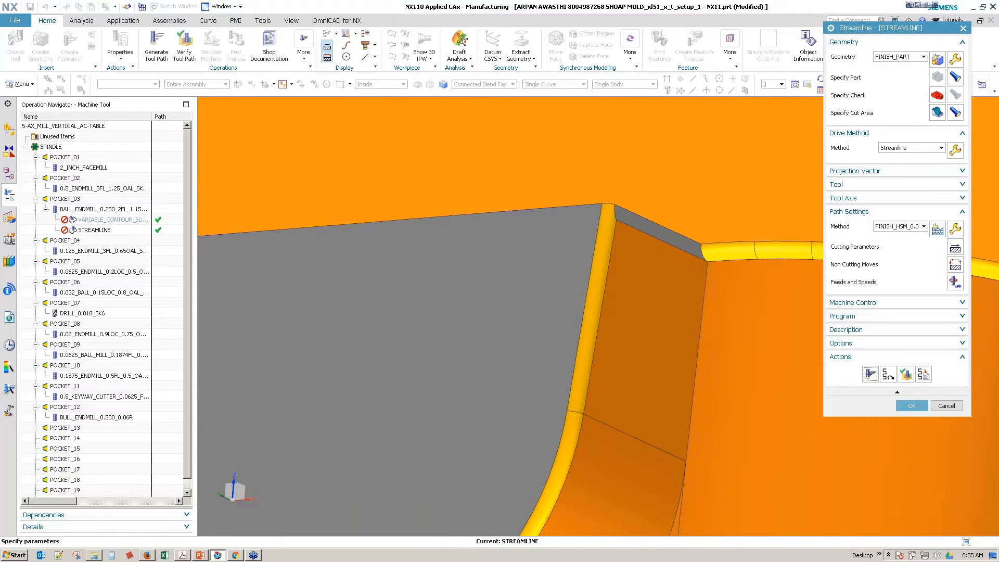
pyautogui.click(870, 374)
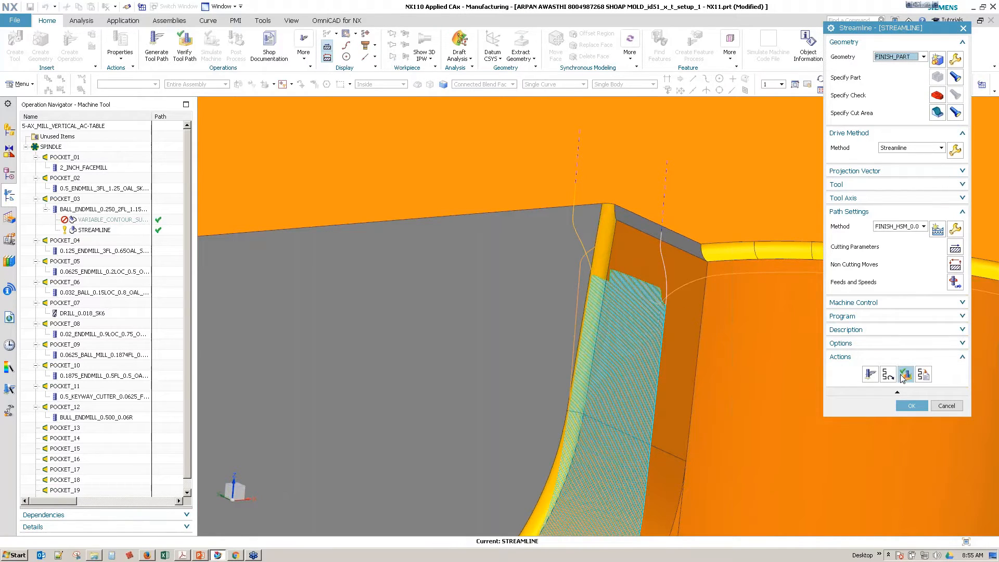
# Step: Check the tool's position on the passes in tool path verification, and display the operation's projection vector and tool axis settings
pyautogui.click(904, 375)
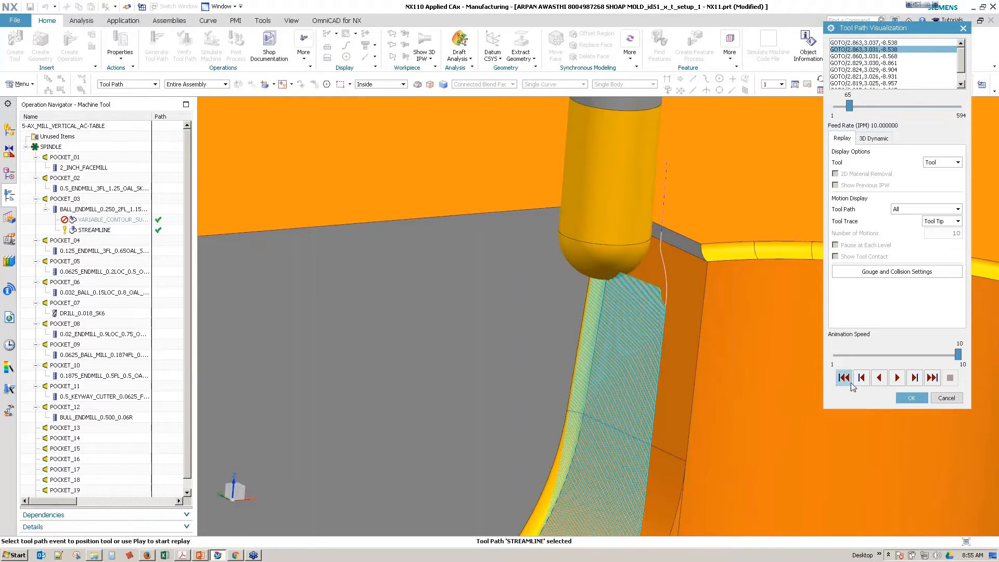
pyautogui.click(913, 398)
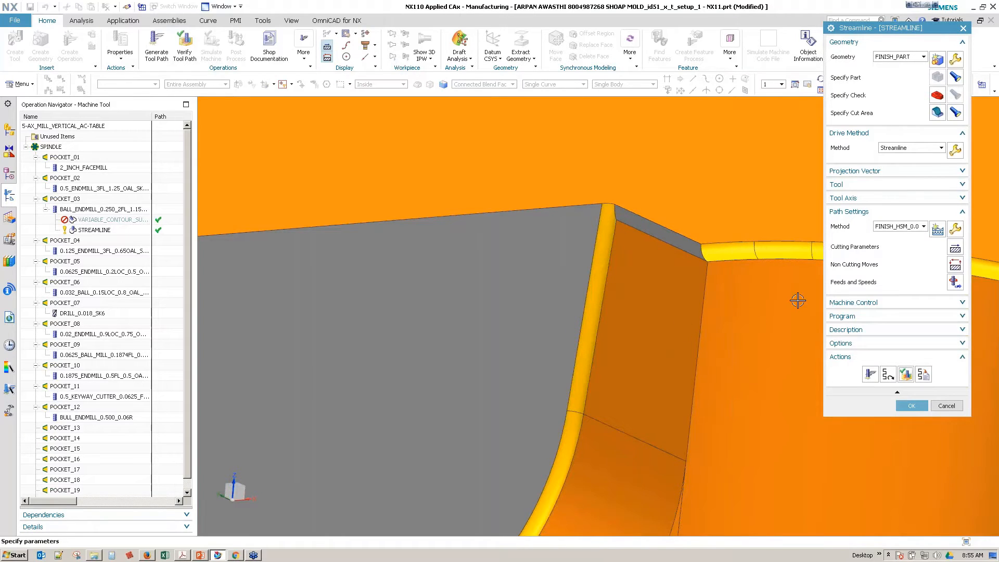
pyautogui.click(951, 171)
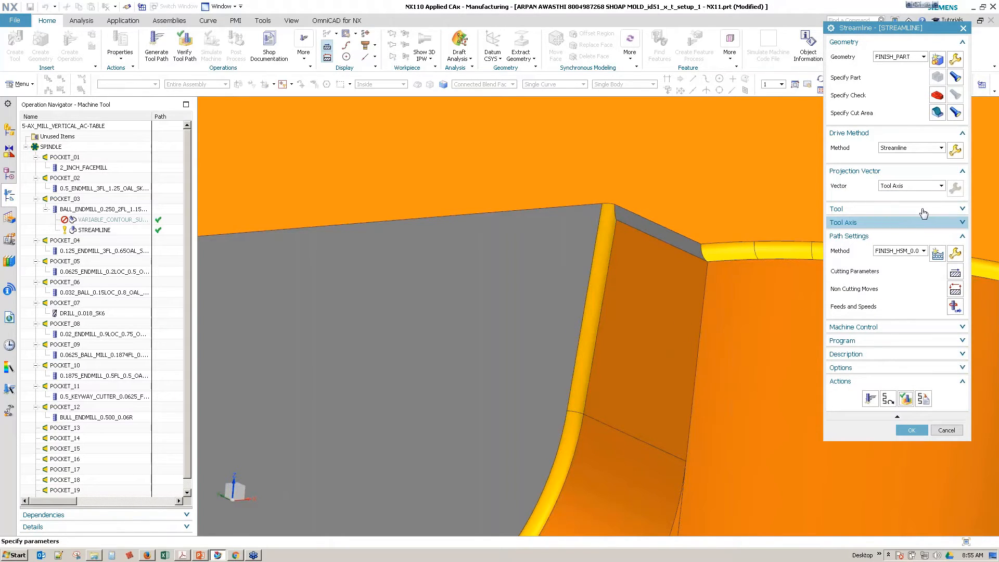
pyautogui.click(907, 224)
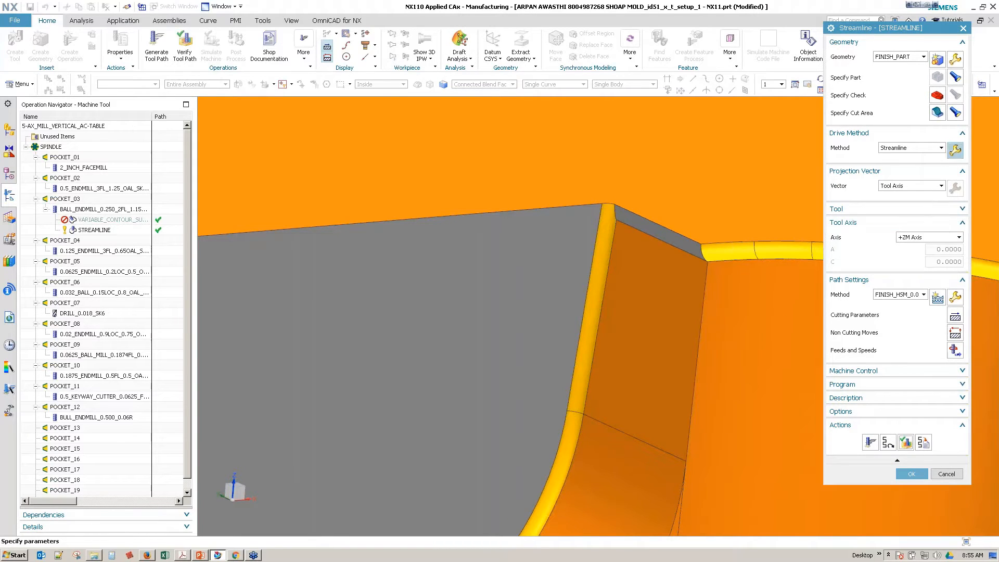
# Step: Open the help page for the Streamline drive method from its drive settings and read the Tool Position options
pyautogui.click(955, 151)
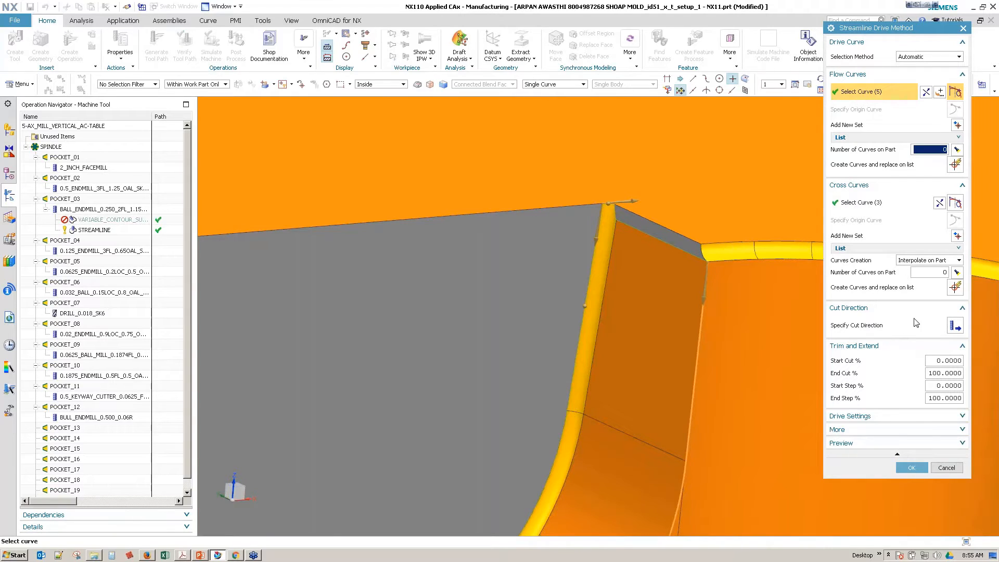
pyautogui.click(879, 415)
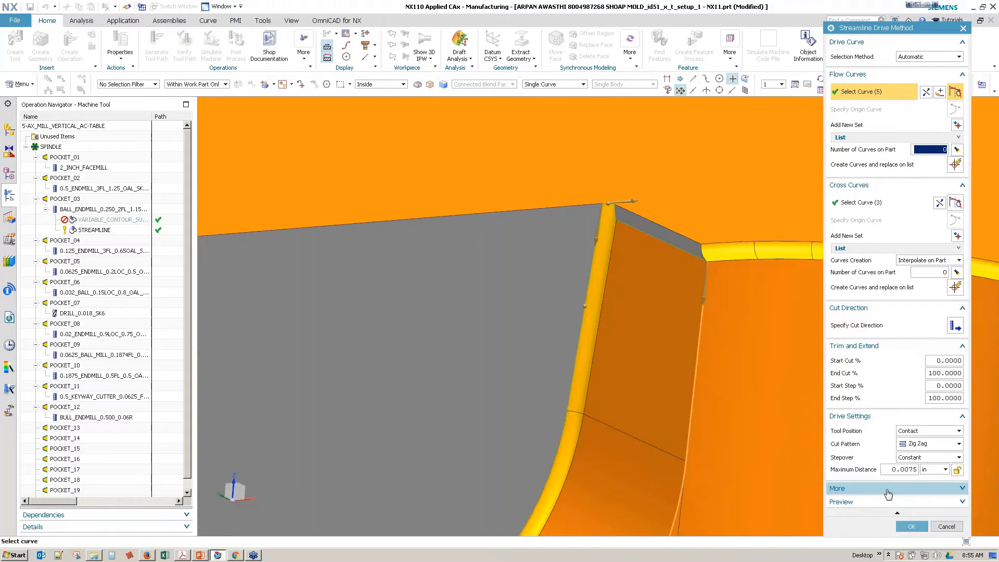
pyautogui.click(930, 430)
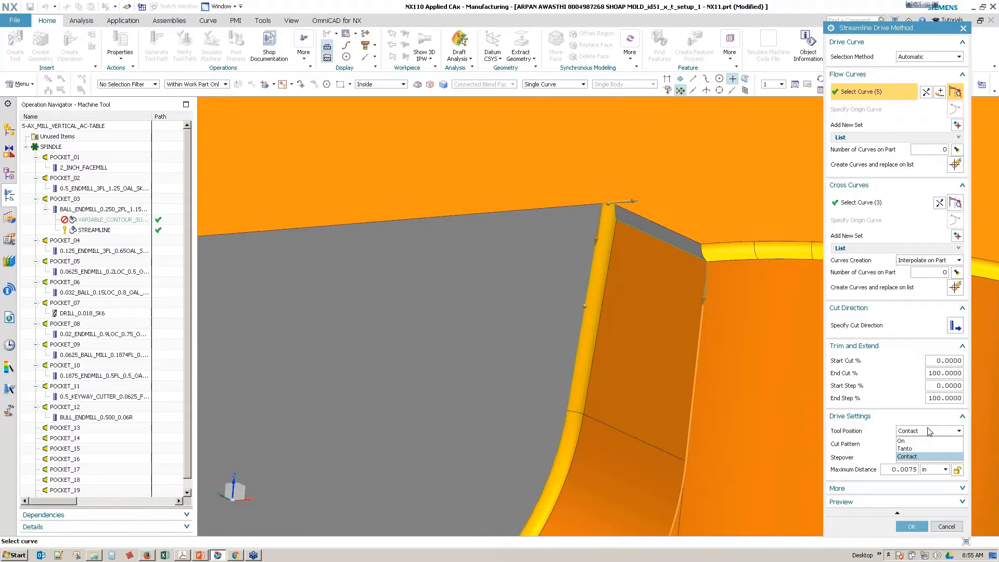
pyautogui.click(295, 559)
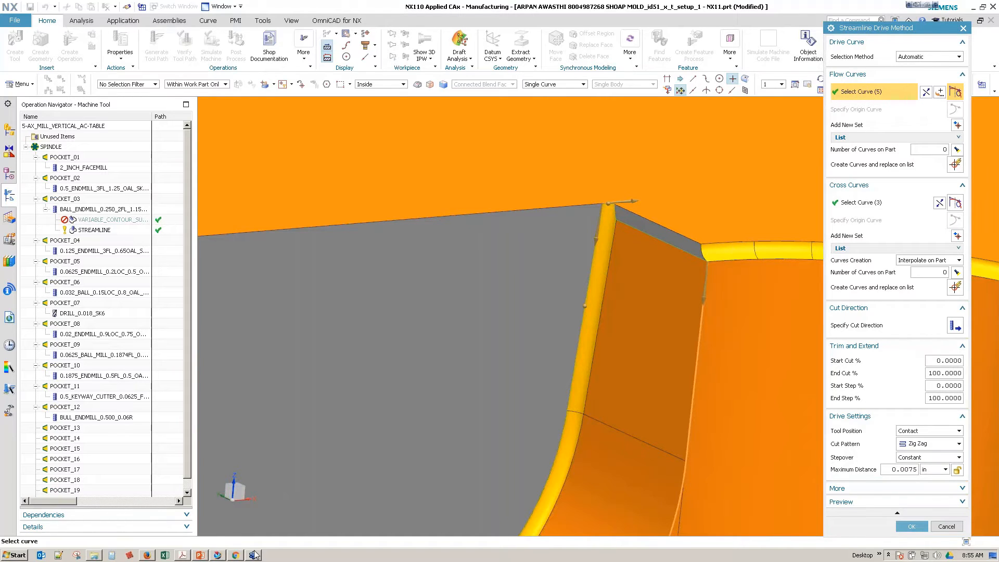
pyautogui.click(236, 555)
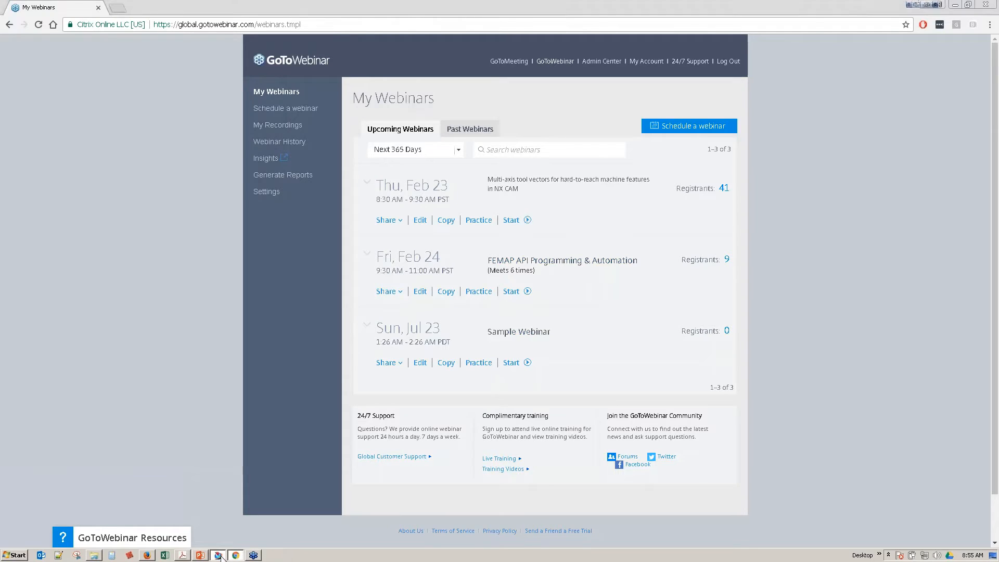
pyautogui.click(218, 555)
pyautogui.press('F1')
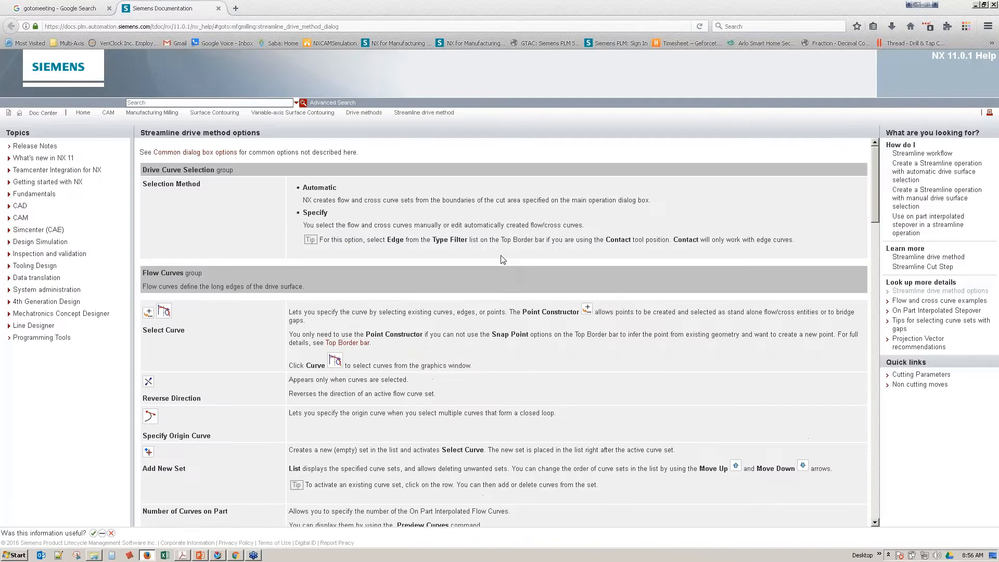
pyautogui.scroll(-15, 614, 401)
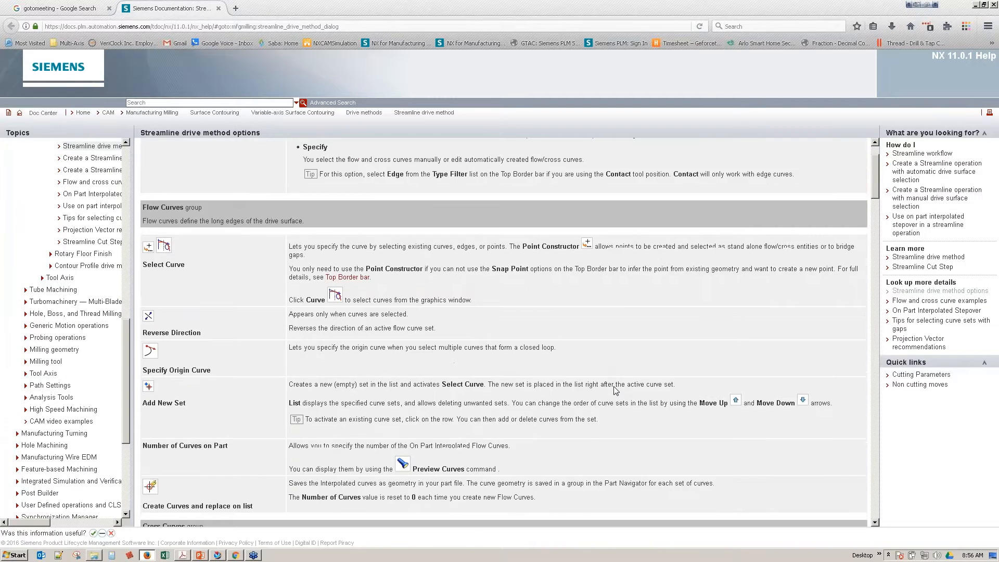
pyautogui.scroll(-2, 605, 395)
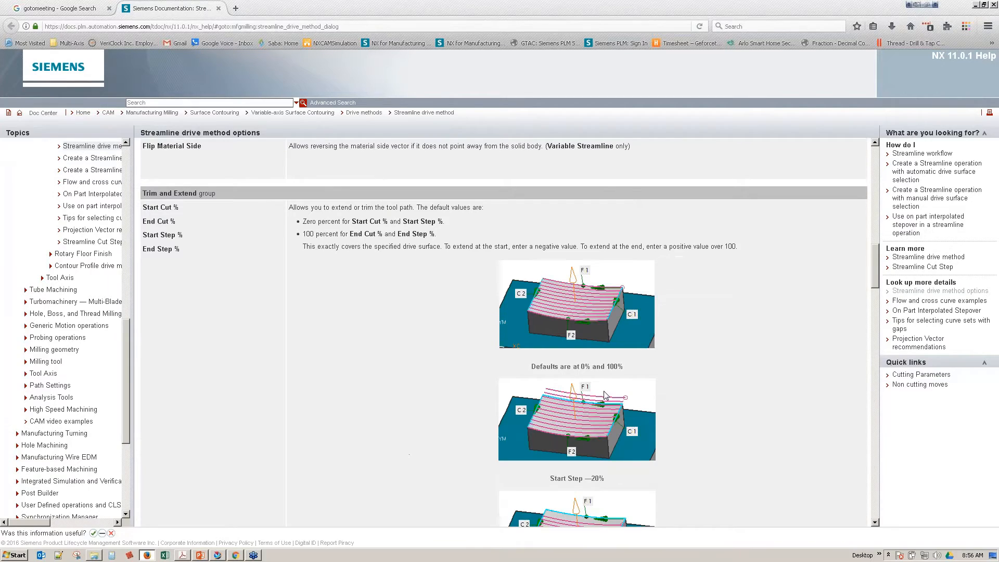
pyautogui.scroll(-20, 605, 395)
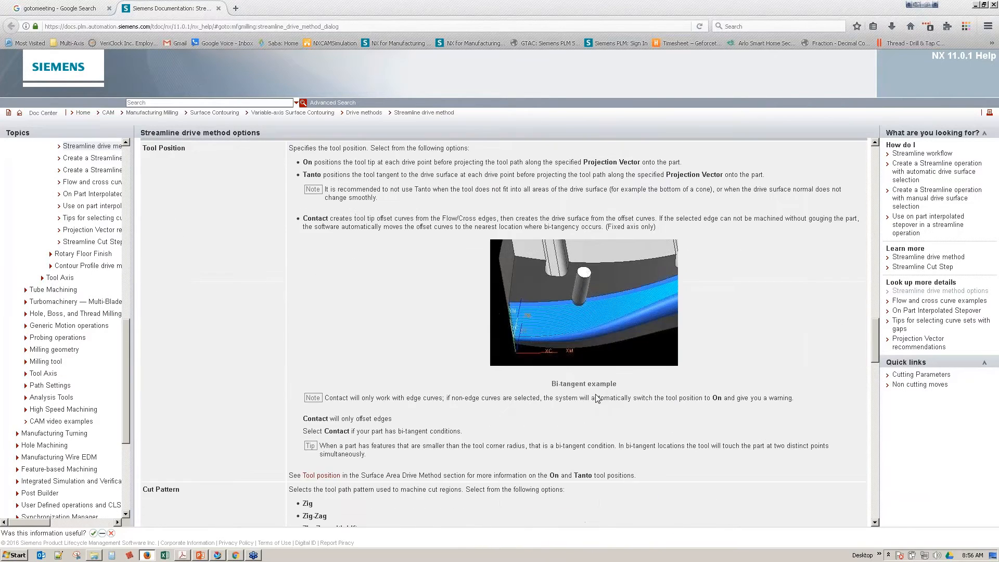
pyautogui.scroll(3, 559, 398)
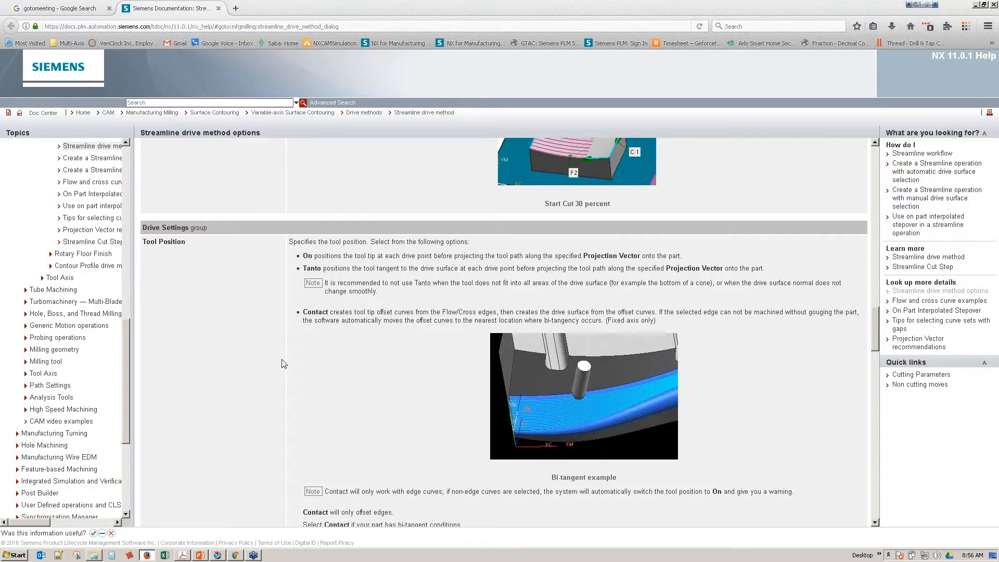
# Step: Switch to Acrobat and look through the Contact, cut pattern and stepover entries in the Streamline drive method options PDF
pyautogui.click(183, 555)
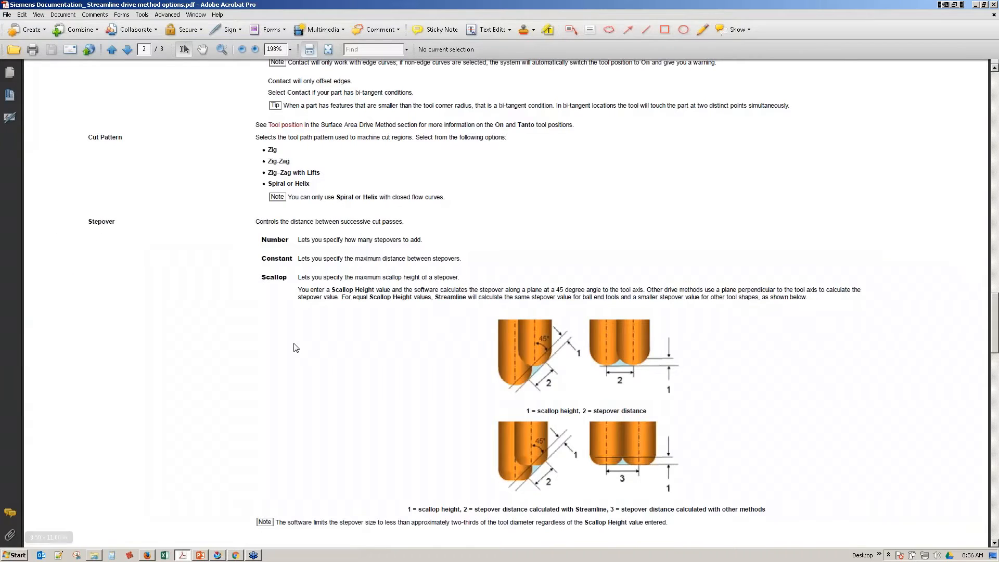
pyautogui.scroll(8, 289, 345)
pyautogui.scroll(-2, 464, 303)
# Step: Open Siemens Documentation_ Tool Position.pdf from the Deep folder, examine the Tanto and On illustrations, and close the document
pyautogui.click(94, 555)
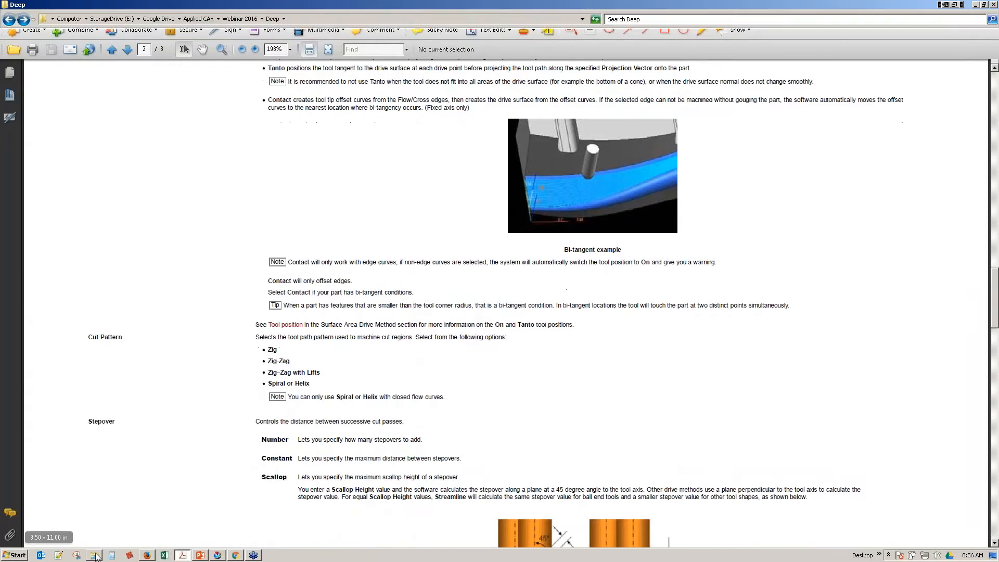
pyautogui.doubleClick(180, 146)
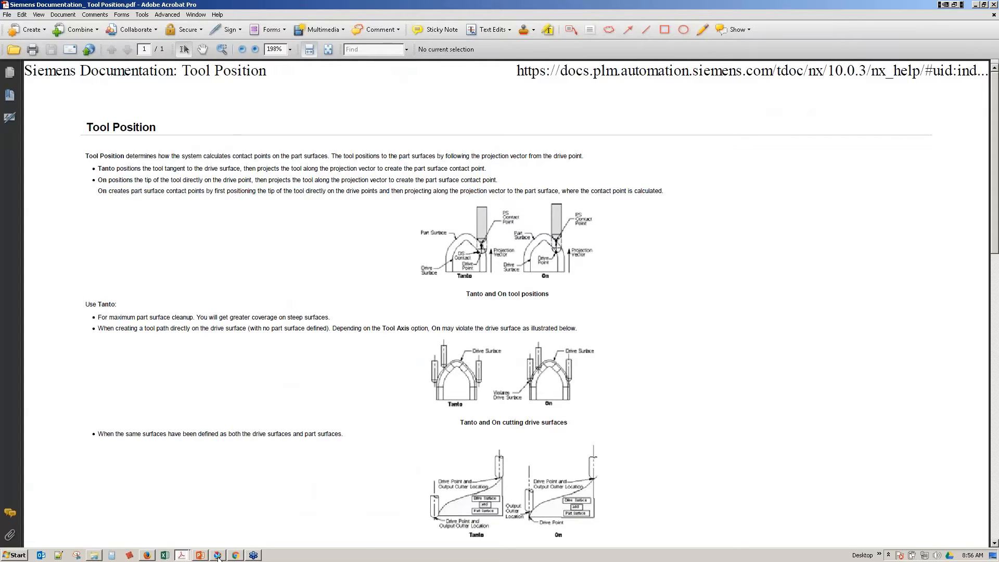
pyautogui.moveTo(218, 557)
pyautogui.keyDown('ctrl'); pyautogui.scroll(3, 536, 265); pyautogui.keyUp('ctrl')
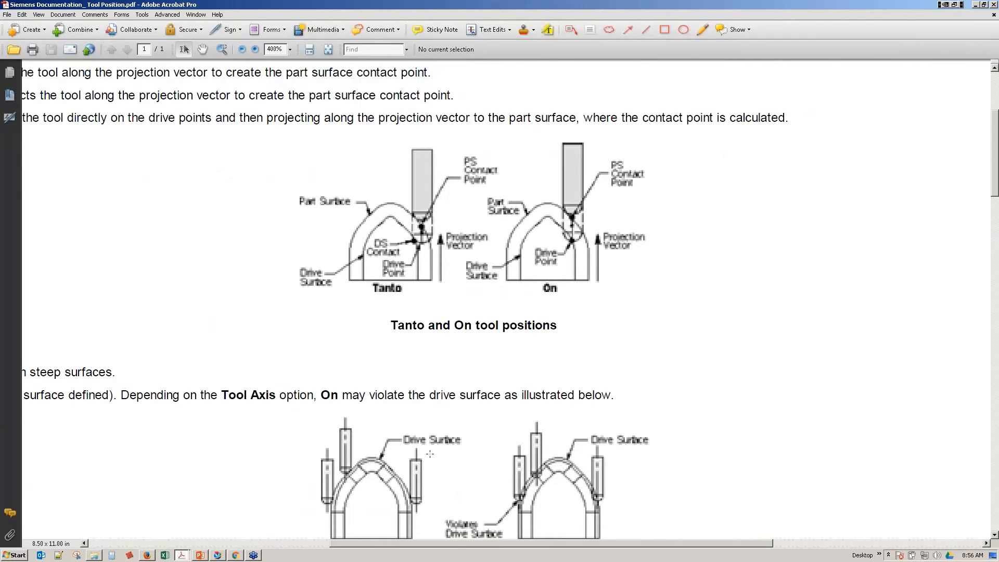
pyautogui.keyDown('ctrl'); pyautogui.scroll(-3, 659, 330); pyautogui.keyUp('ctrl')
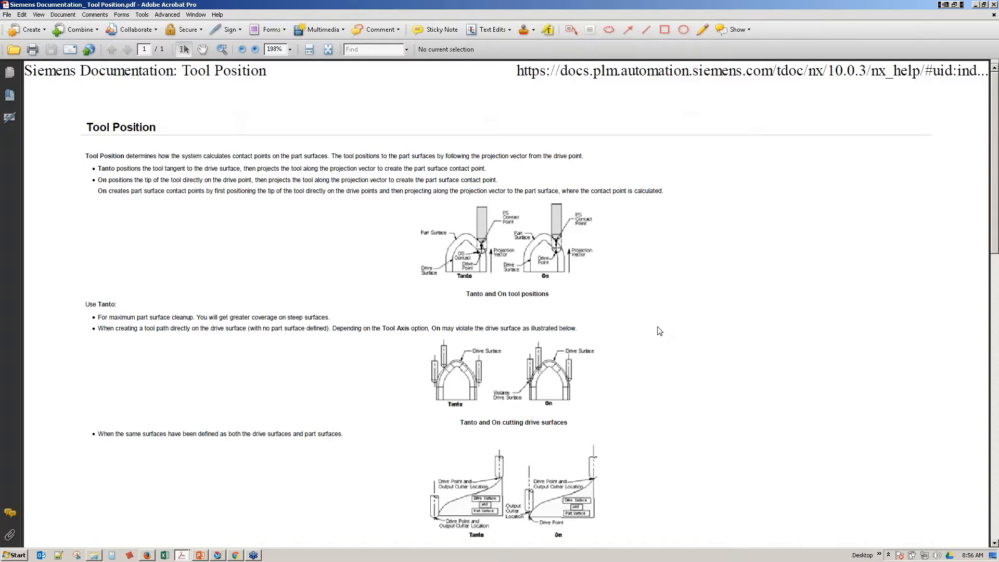
pyautogui.click(993, 7)
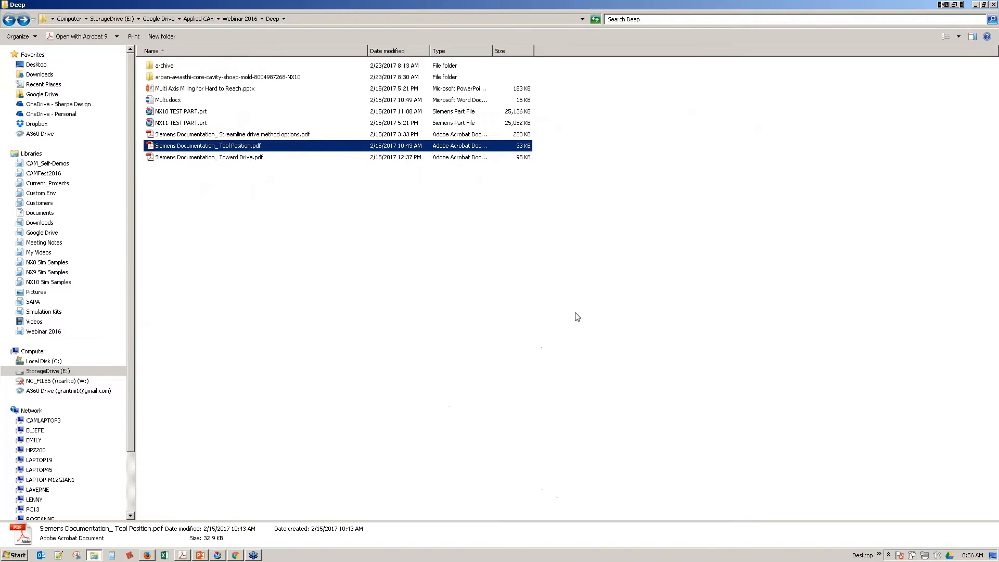
# Step: Switch back to NX, set the Streamline projection vector to Toward Drive, and generate and accept the tool path
pyautogui.click(218, 555)
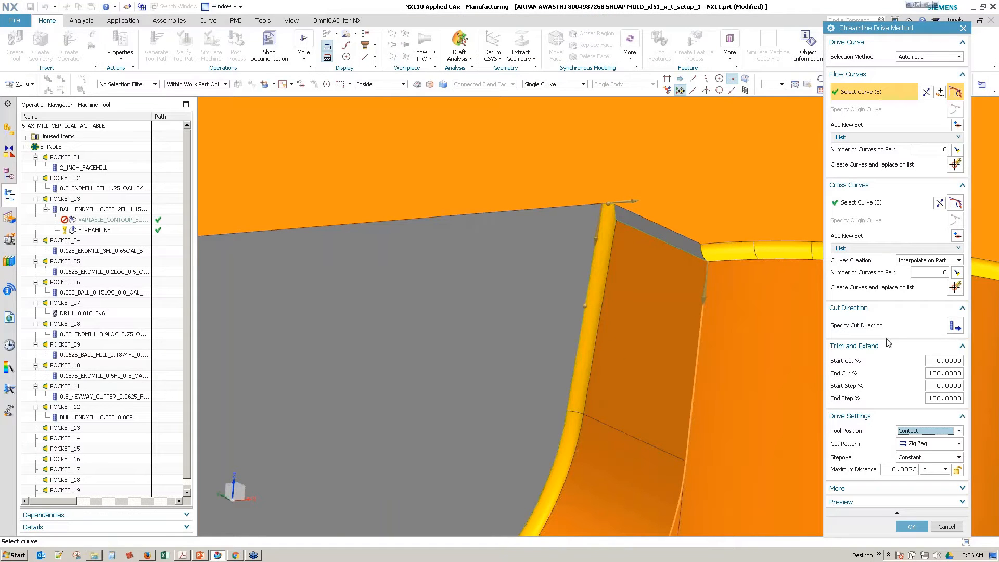
pyautogui.click(912, 526)
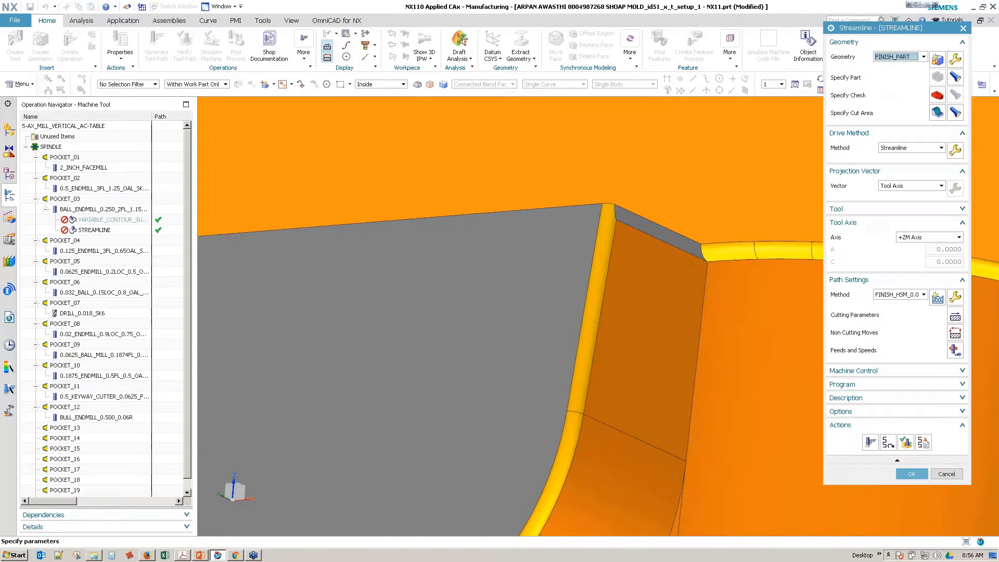
pyautogui.click(905, 190)
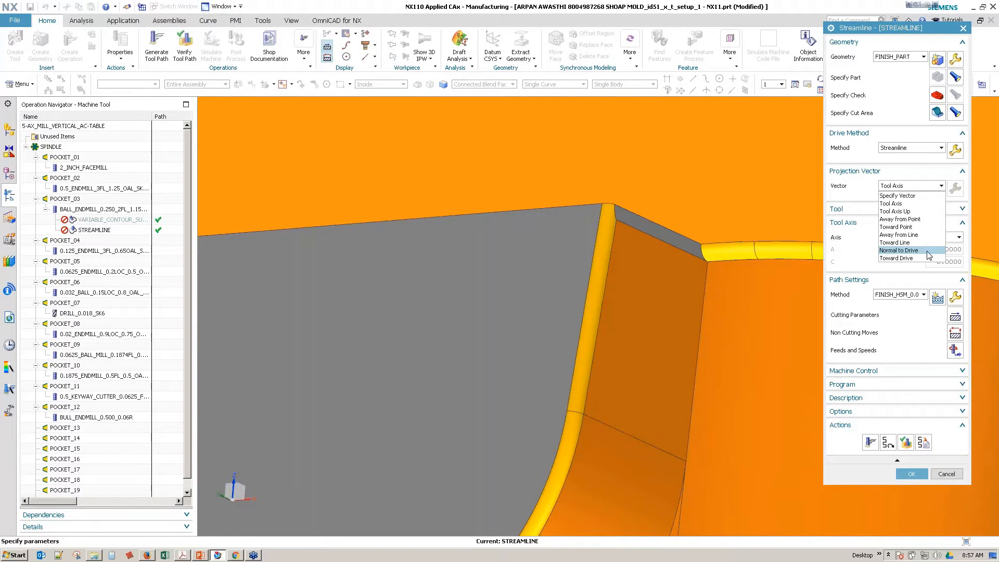
pyautogui.click(919, 258)
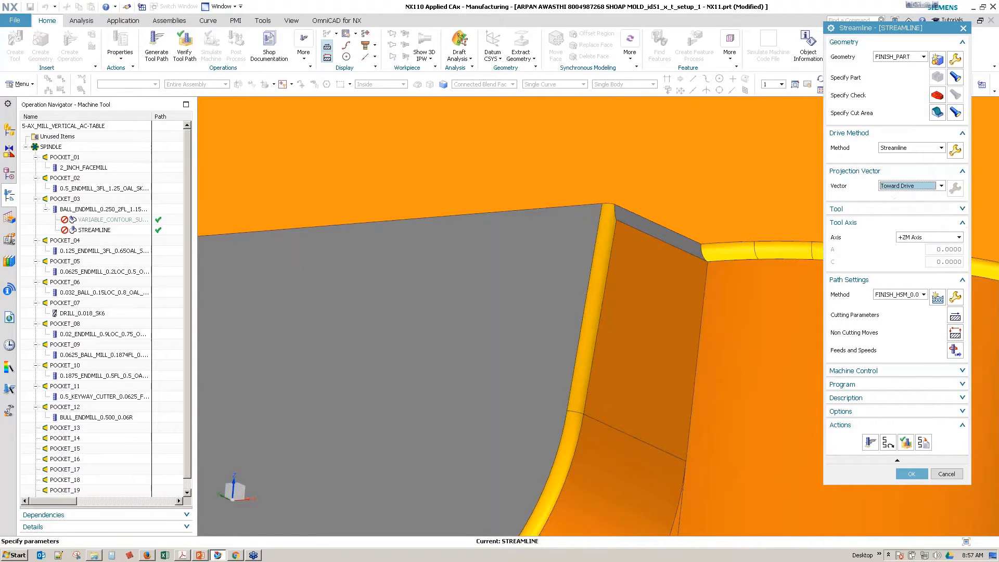
pyautogui.click(875, 457)
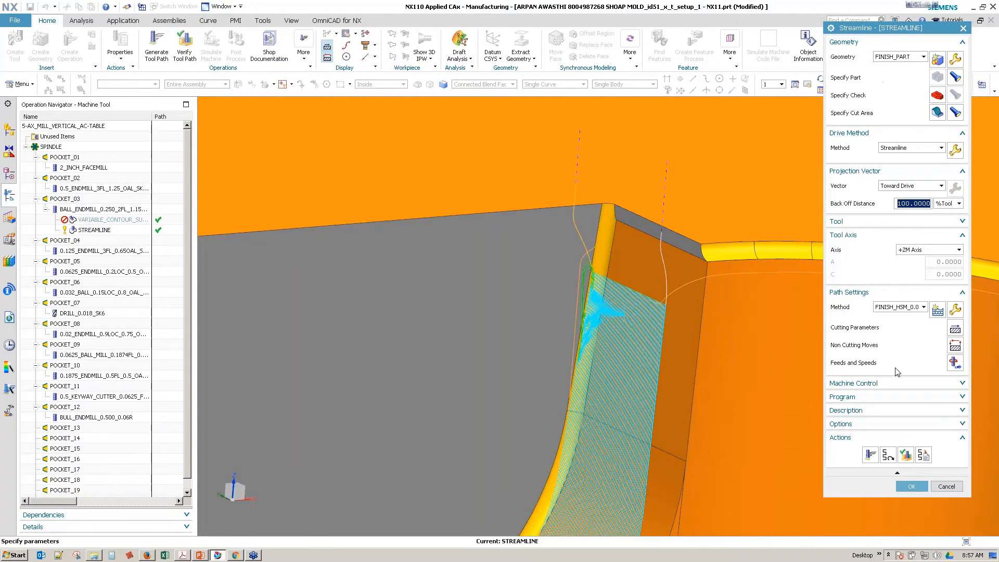
pyautogui.click(911, 486)
pyautogui.press('F5')
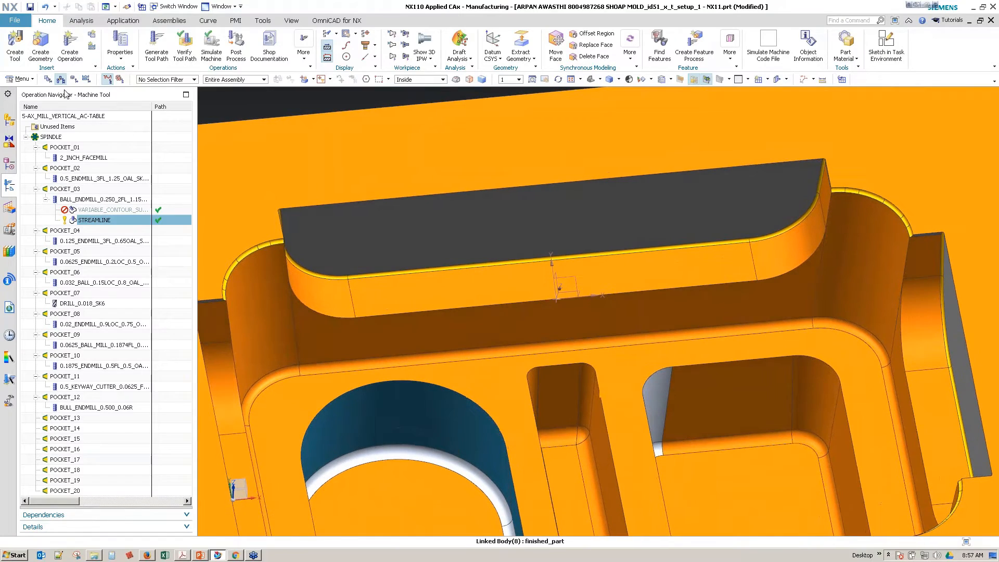
# Step: List the operations in program order, show the 3D in-process workpiece for STREAMLINE, and examine the stepped wall and its curved end
pyautogui.click(48, 79)
pyautogui.click(25, 148)
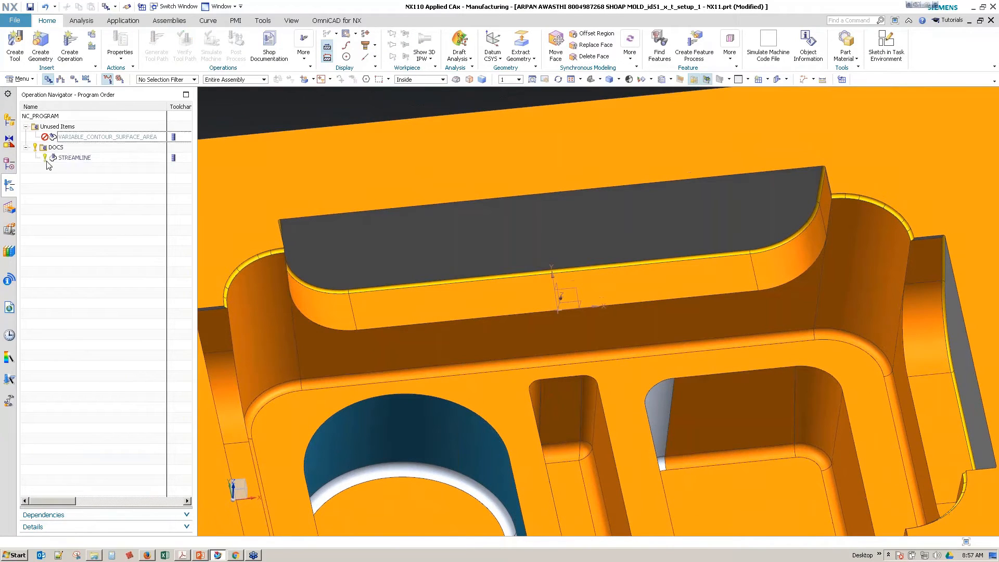
pyautogui.click(70, 157)
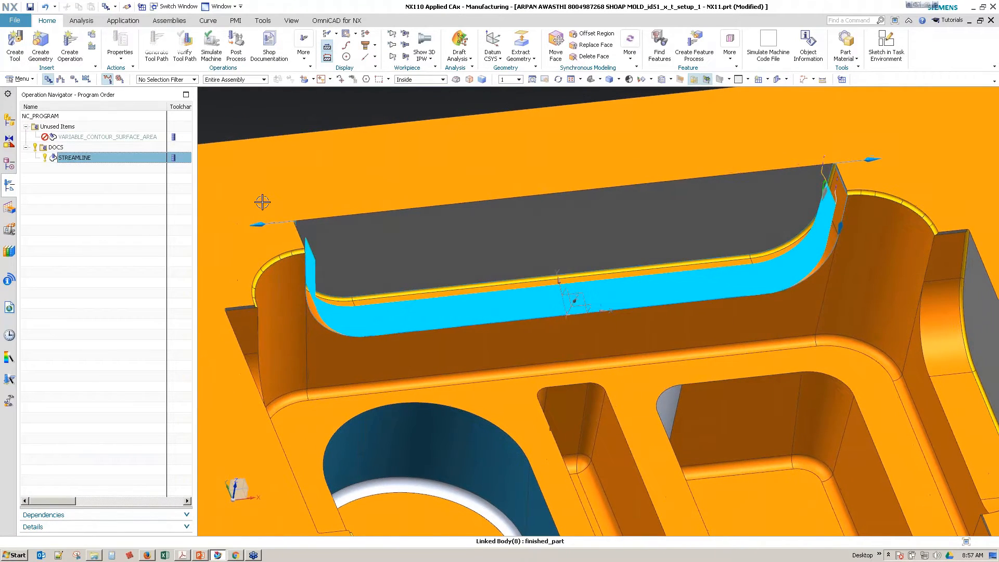
pyautogui.press('F5')
pyautogui.click(425, 42)
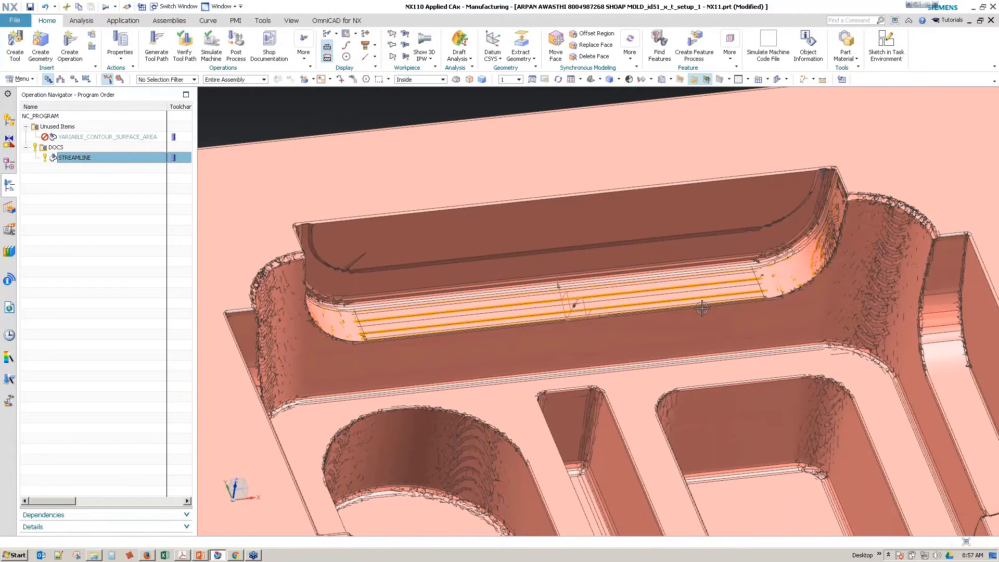
pyautogui.moveTo(703, 307); pyautogui.dragTo(681, 310, button='middle')
pyautogui.scroll(2, 682, 310)
pyautogui.moveTo(560, 283); pyautogui.dragTo(506, 253, button='middle')
pyautogui.scroll(2, 556, 287)
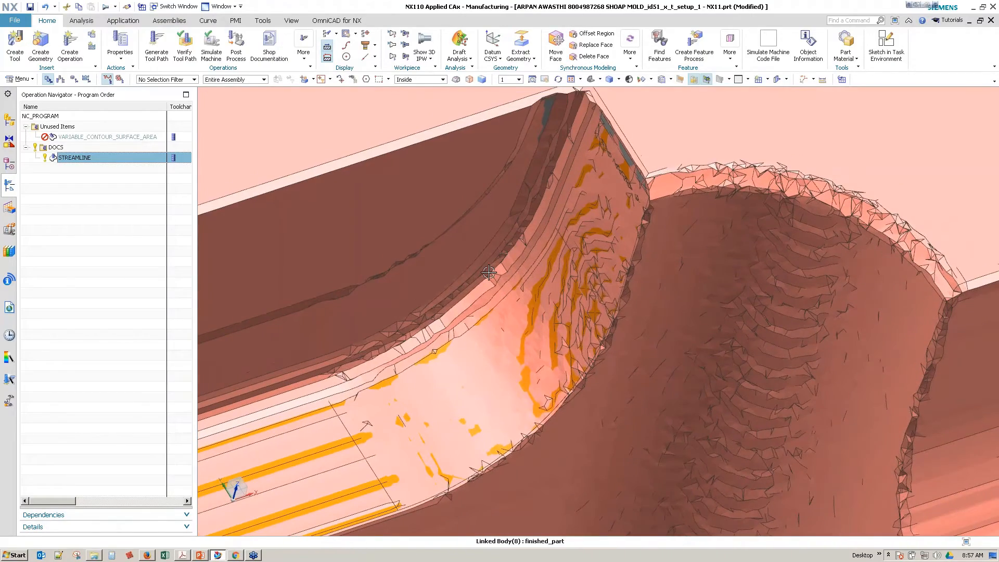
pyautogui.scroll(-2, 490, 272)
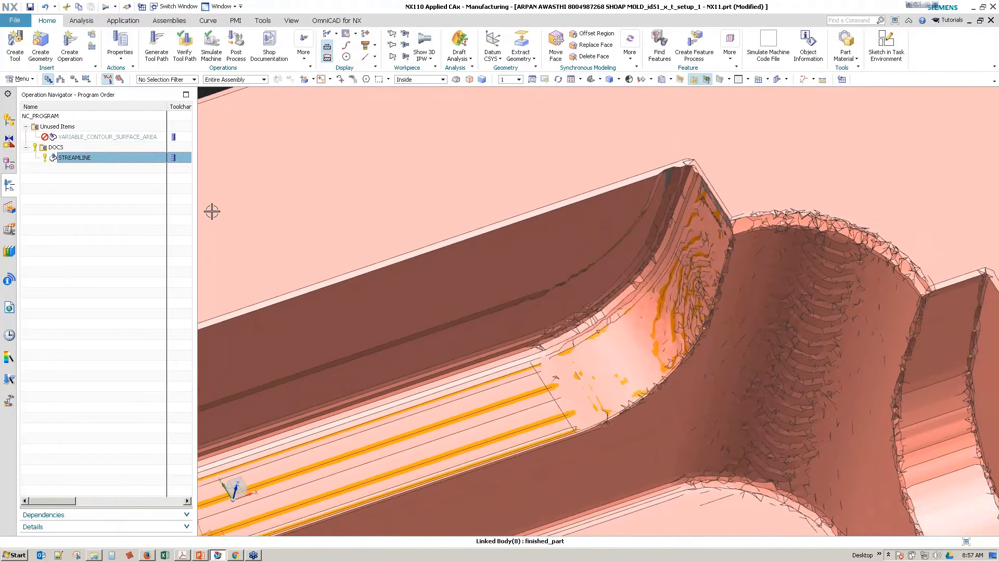
# Step: Show the STREAMLINE in-process workpiece's thickness by color and examine the stepped wall and its curved end
pyautogui.click(122, 239)
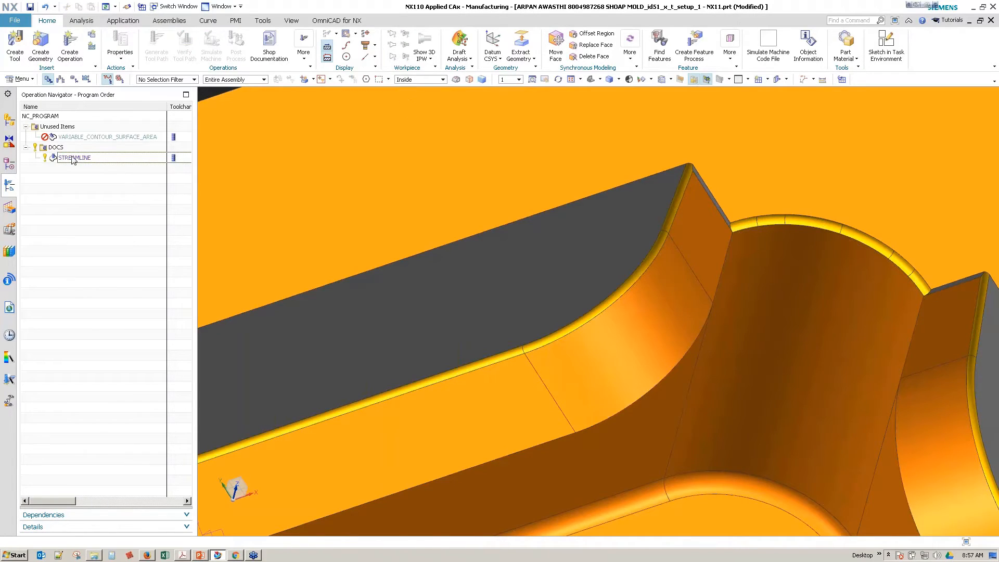
pyautogui.click(72, 159)
pyautogui.click(427, 58)
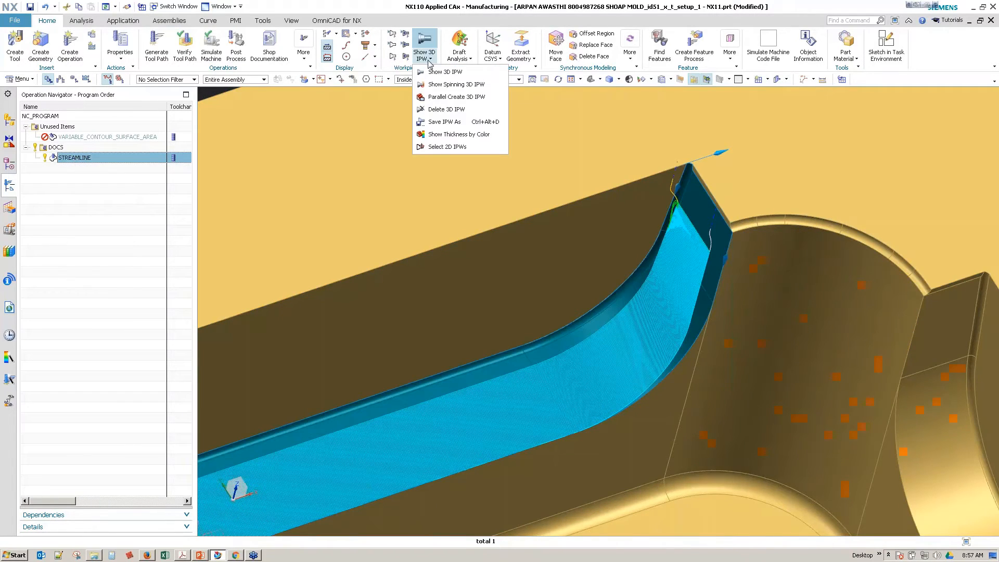
pyautogui.click(453, 134)
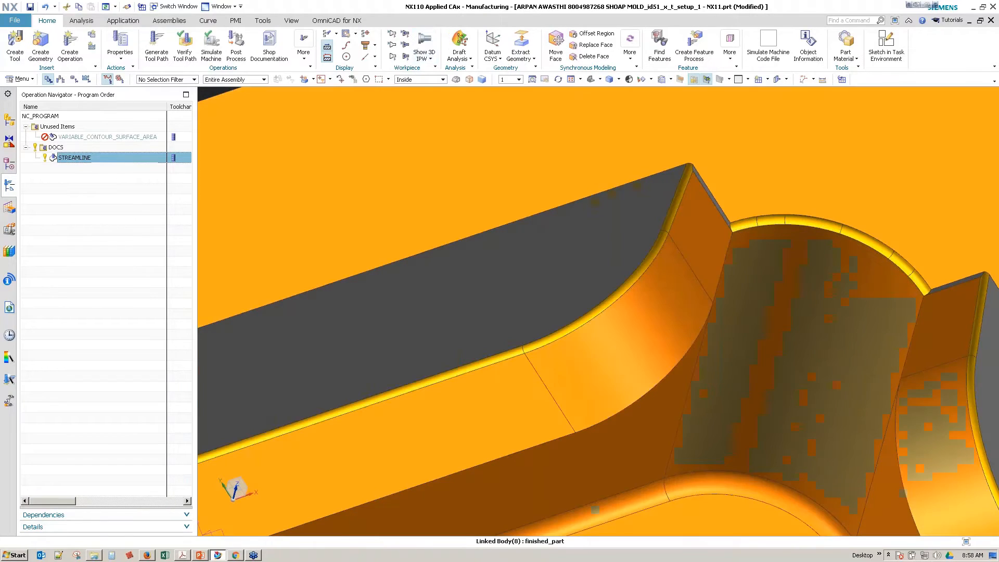
pyautogui.click(420, 60)
pyautogui.click(442, 134)
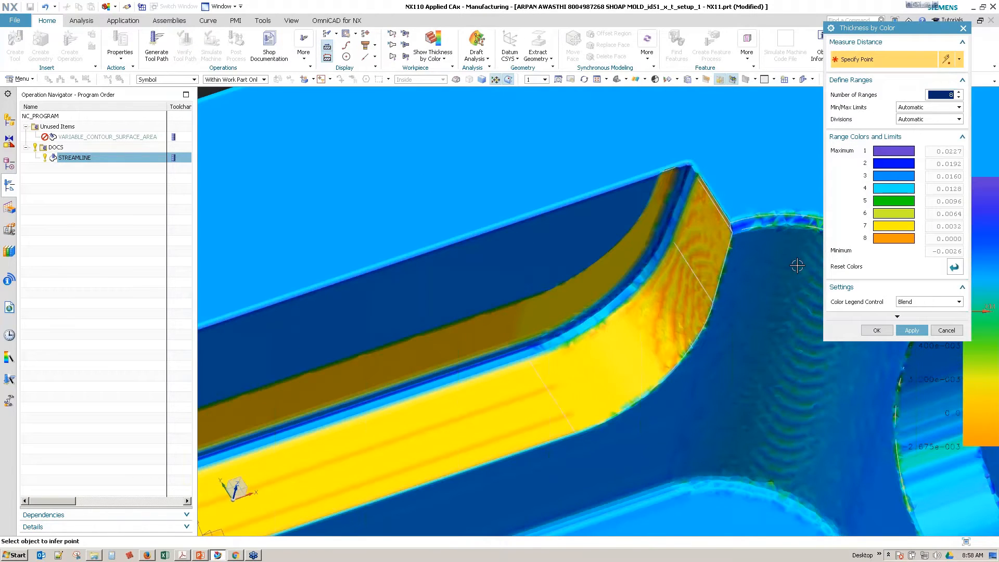
pyautogui.scroll(-4, 796, 266)
pyautogui.scroll(-3, 670, 317)
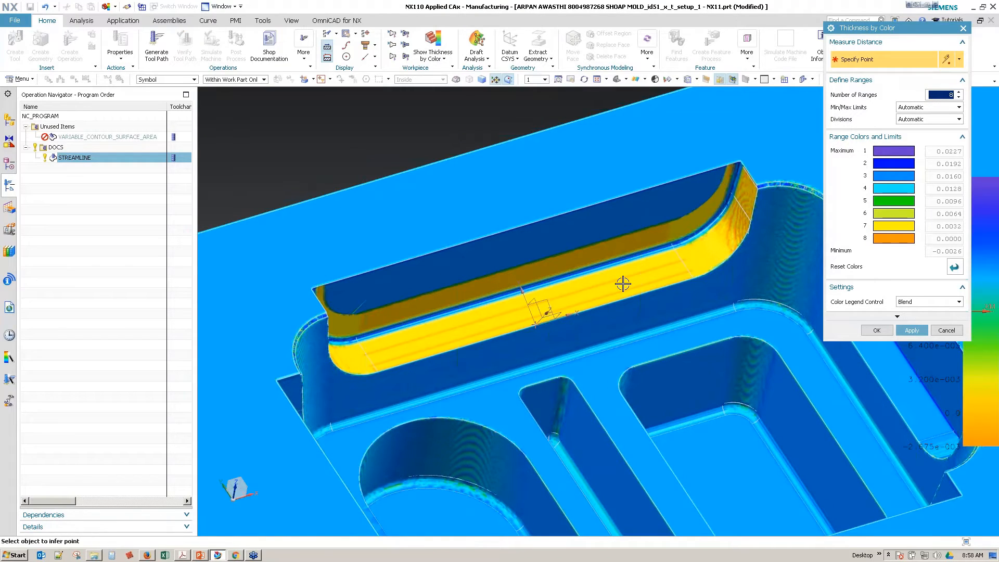
pyautogui.scroll(2, 622, 284)
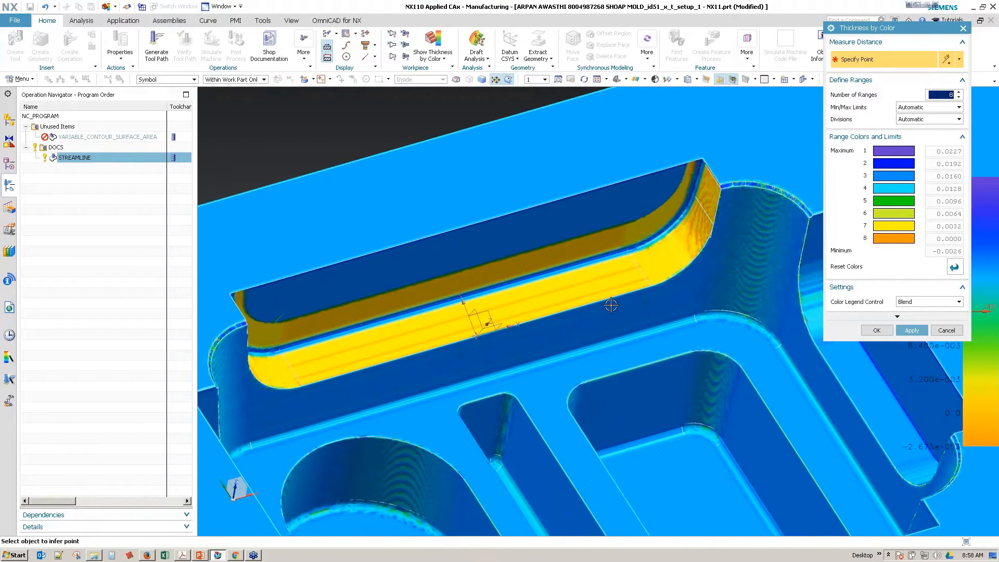
pyautogui.scroll(5, 652, 258)
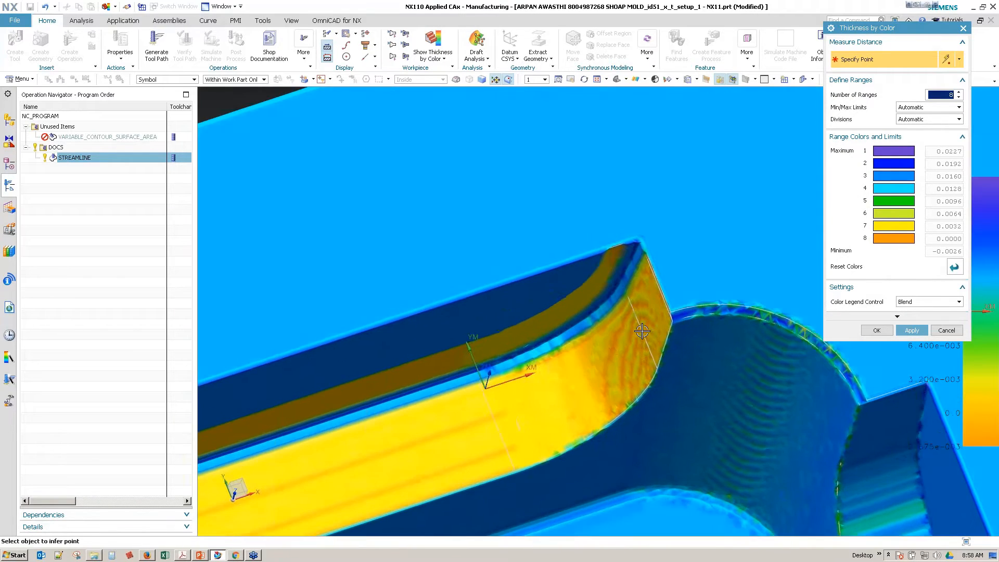
# Step: Measure the thickness at one point on the wall's straight section and another near its curved end, and close the analysis
pyautogui.moveTo(642, 331); pyautogui.dragTo(474, 372, button='middle')
pyautogui.scroll(2, 566, 381)
pyautogui.click(473, 373)
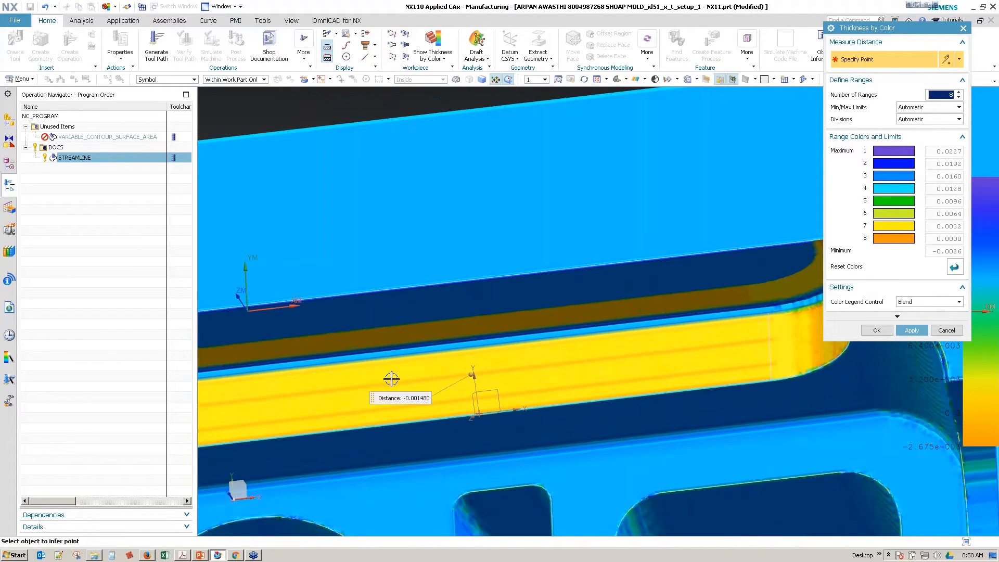
pyautogui.click(307, 388)
pyautogui.moveTo(572, 449); pyautogui.dragTo(750, 383, button='middle')
pyautogui.click(728, 313)
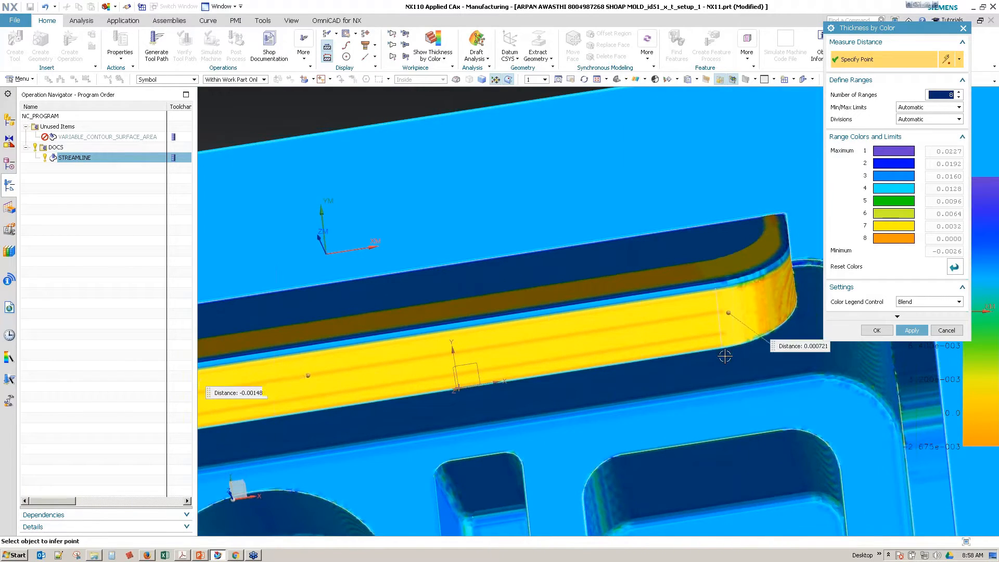
pyautogui.click(874, 330)
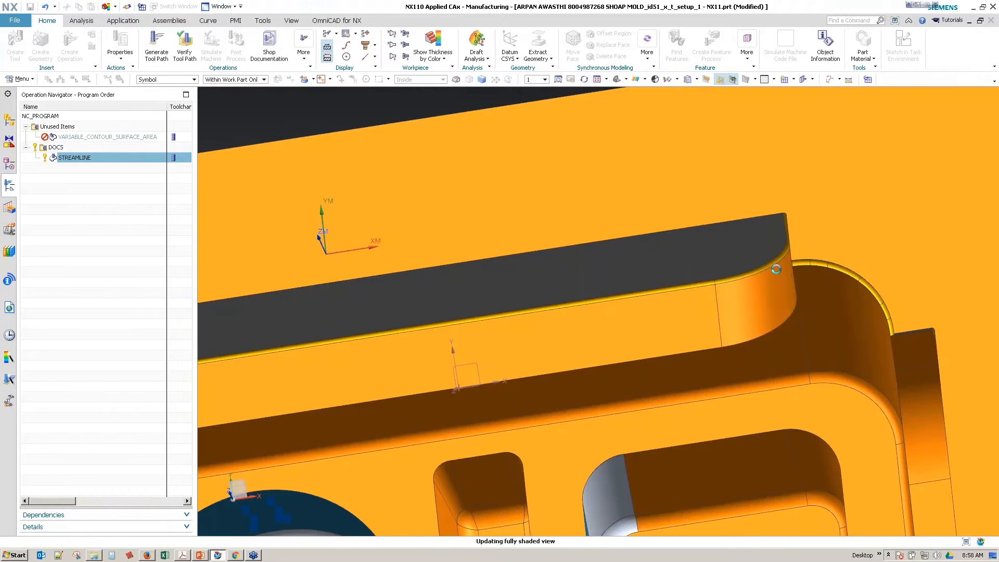
# Step: Duplicate the STREAMLINE operation in the DOCS program, open the copy to view its tool settings, and cancel the edit
pyautogui.moveTo(660, 294); pyautogui.dragTo(431, 280, button='middle')
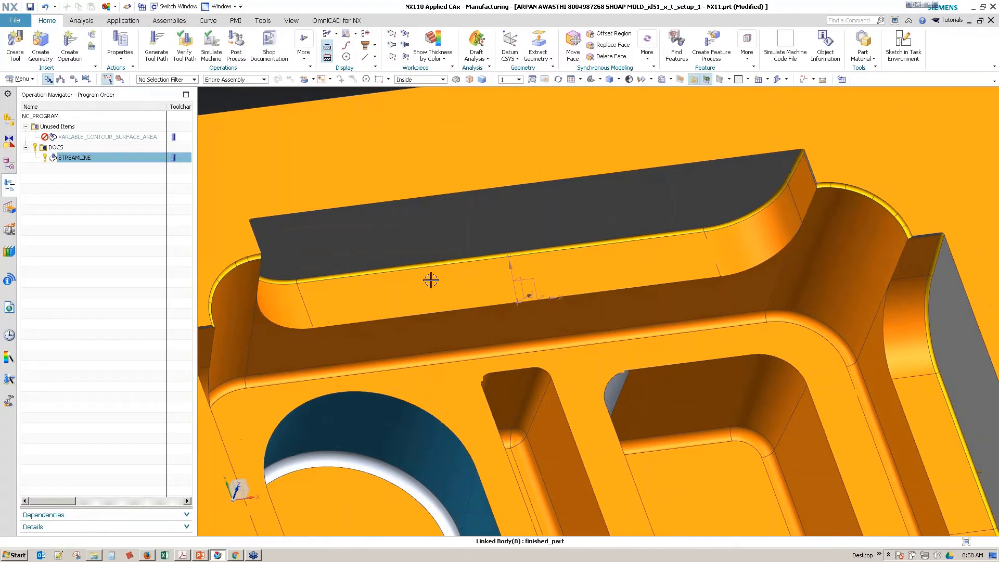
pyautogui.rightClick(85, 159)
pyautogui.click(108, 189)
pyautogui.rightClick(87, 159)
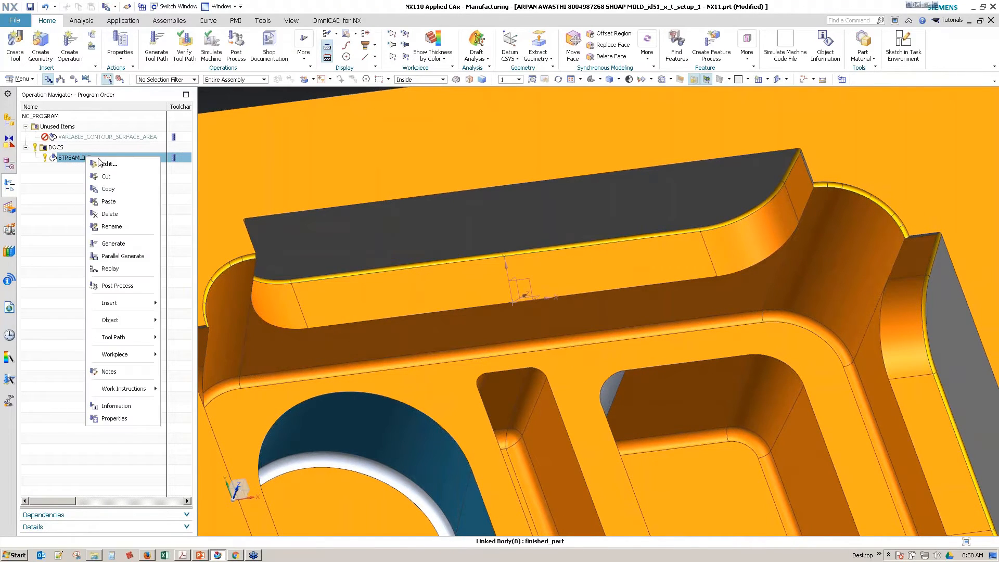
pyautogui.click(110, 201)
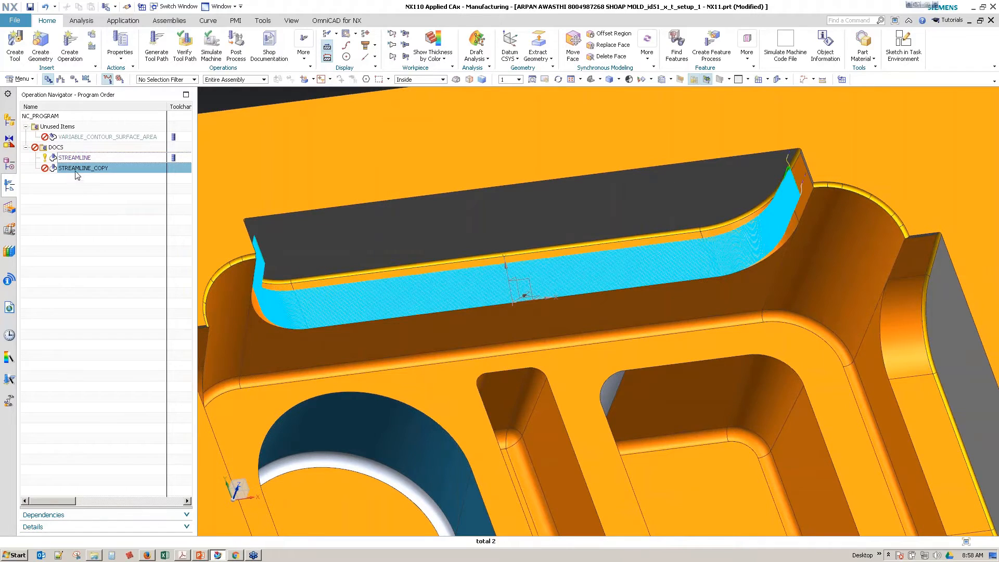
pyautogui.doubleClick(62, 168)
pyautogui.moveTo(651, 336); pyautogui.dragTo(681, 339, button='middle')
pyautogui.click(876, 222)
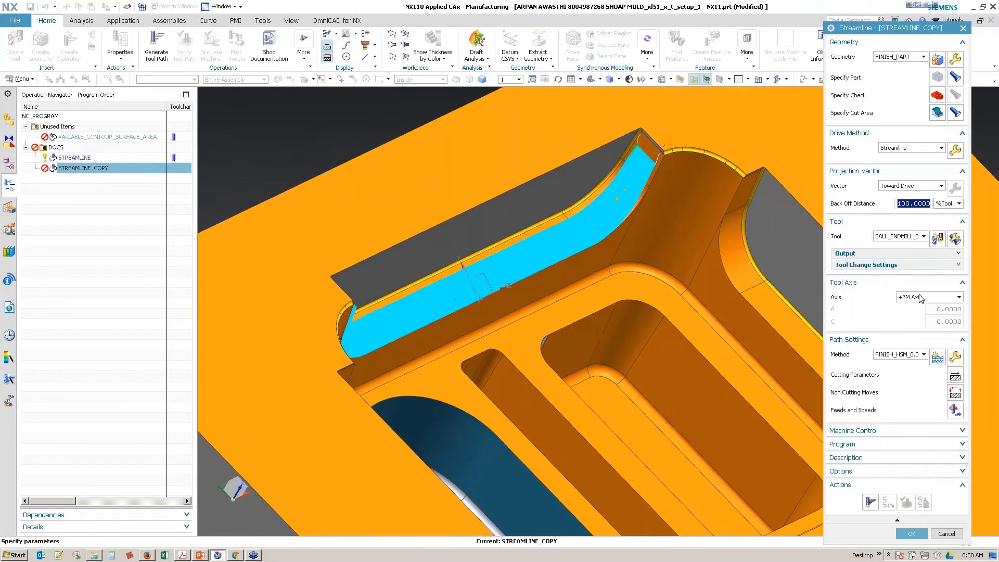
pyautogui.click(947, 534)
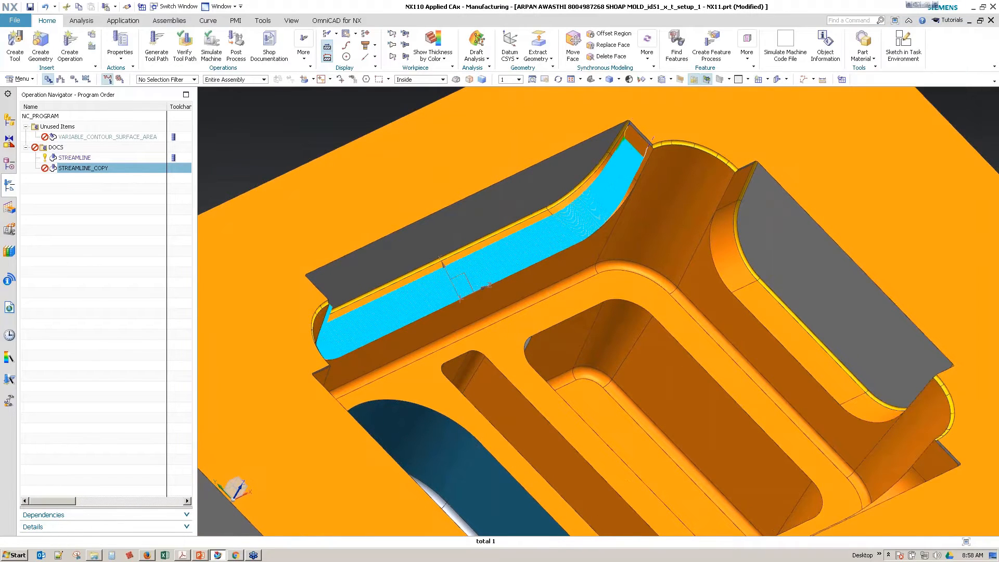
# Step: Change the original STREAMLINE operation's tool axis to Specify Vector and infer a new vector from the model beside the stepped wall
pyautogui.doubleClick(75, 158)
pyautogui.click(916, 250)
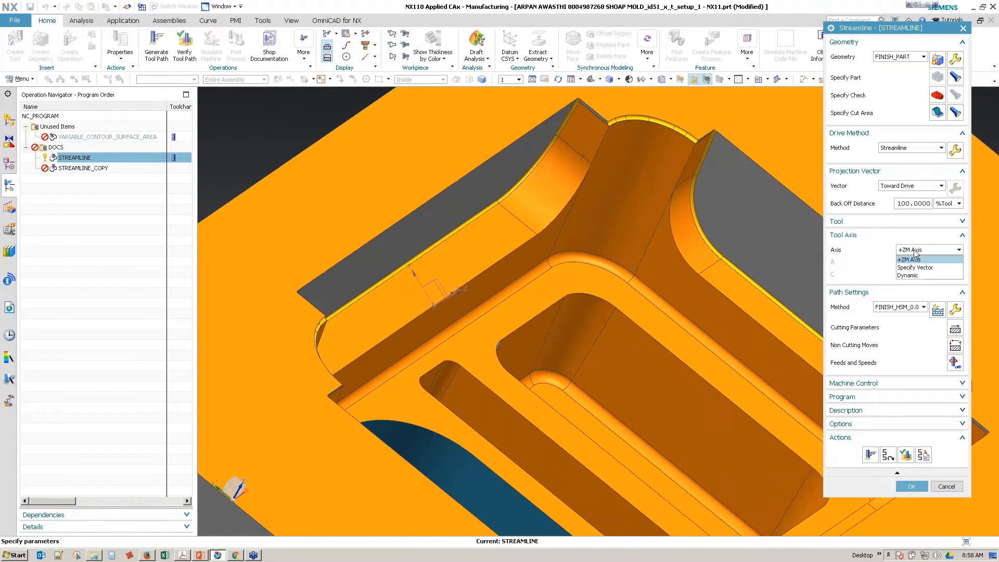
pyautogui.click(914, 268)
pyautogui.moveTo(492, 310); pyautogui.dragTo(486, 341, button='middle')
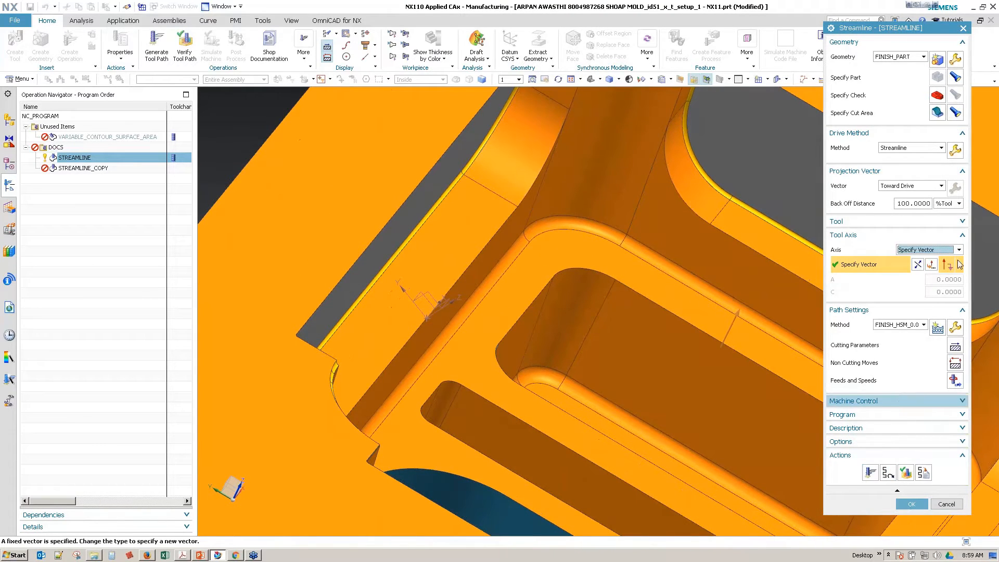
pyautogui.click(959, 264)
pyautogui.click(952, 282)
pyautogui.moveTo(505, 327); pyautogui.dragTo(538, 332, button='middle')
pyautogui.click(539, 309)
# Step: Generate the STREAMLINE tool path with the new tool axis and accept the operation
pyautogui.click(870, 473)
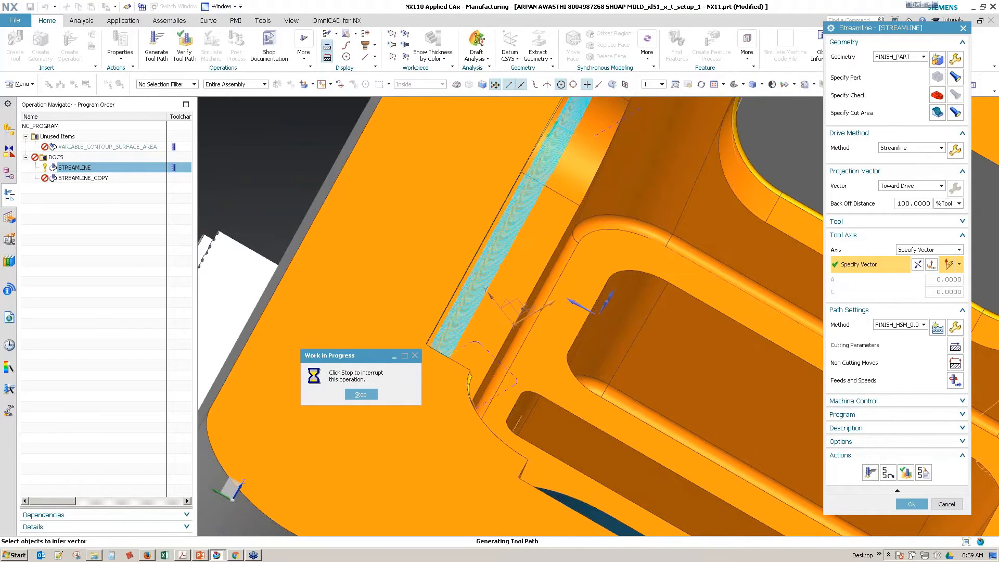
pyautogui.moveTo(745, 379); pyautogui.dragTo(739, 458, button='middle')
pyautogui.click(910, 505)
# Step: Reopen STREAMLINE, visualize its tool path with the tool placed at several points along the wall, and close the operation
pyautogui.scroll(2, 484, 318)
pyautogui.moveTo(483, 317); pyautogui.dragTo(502, 359, button='middle')
pyautogui.doubleClick(75, 157)
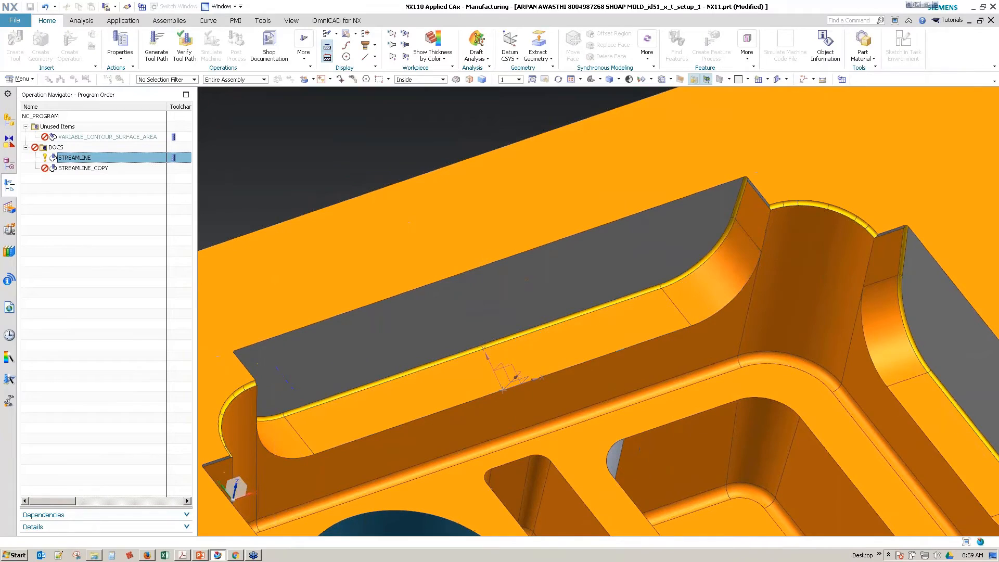
pyautogui.click(702, 286)
pyautogui.moveTo(684, 354); pyautogui.dragTo(373, 372, button='middle')
pyautogui.click(493, 373)
pyautogui.click(473, 364)
pyautogui.click(327, 368)
pyautogui.click(471, 328)
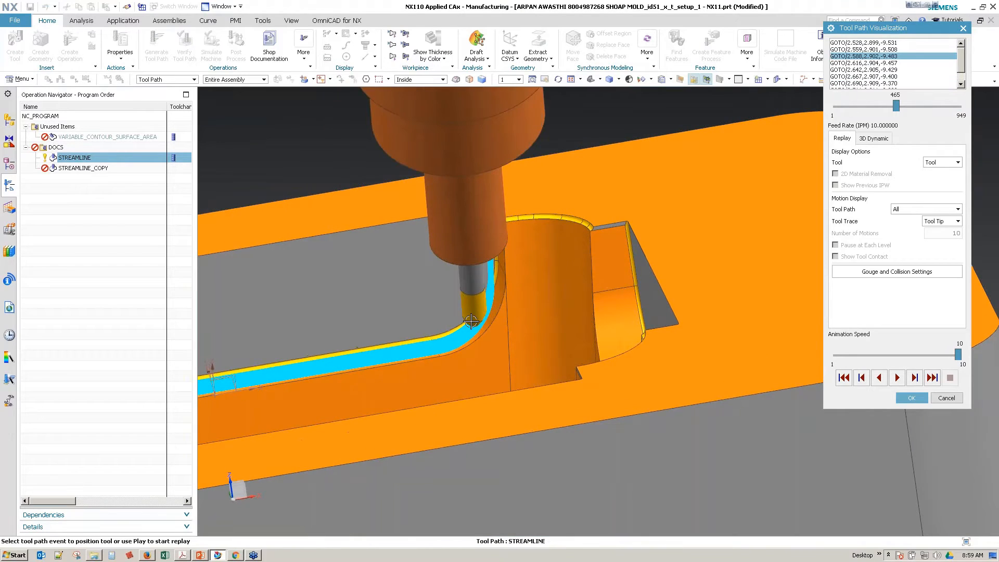
pyautogui.moveTo(460, 326); pyautogui.dragTo(478, 320, button='middle')
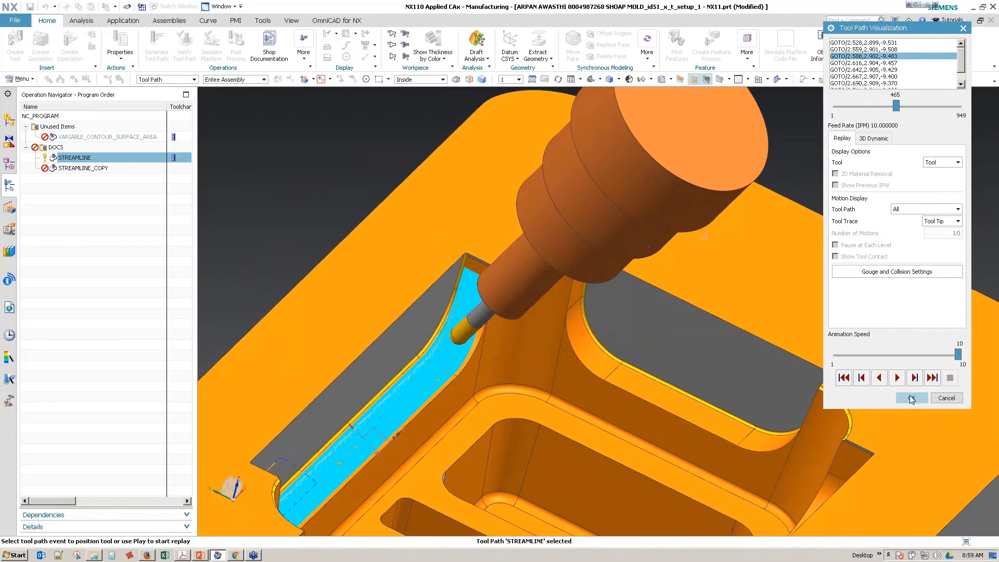
pyautogui.click(911, 399)
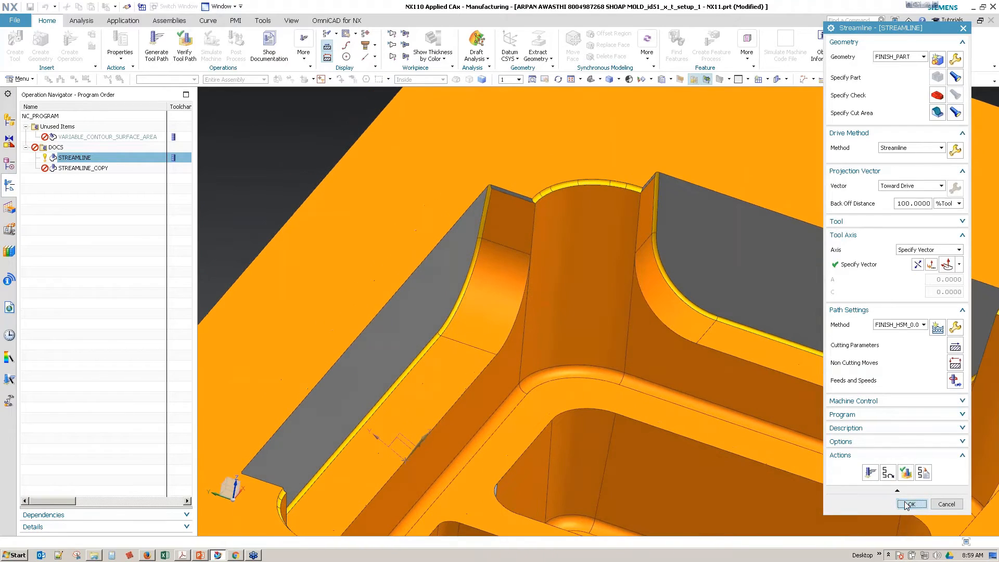
pyautogui.click(911, 503)
# Step: Delete the STREAMLINE_COPY operation from the DOCS program
pyautogui.click(81, 169)
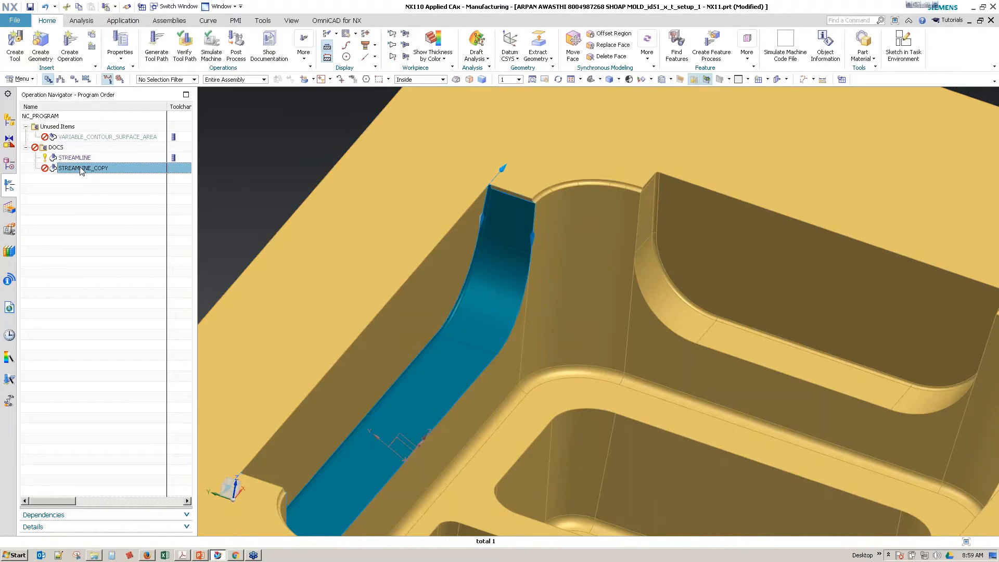
pyautogui.rightClick(81, 169)
pyautogui.click(125, 228)
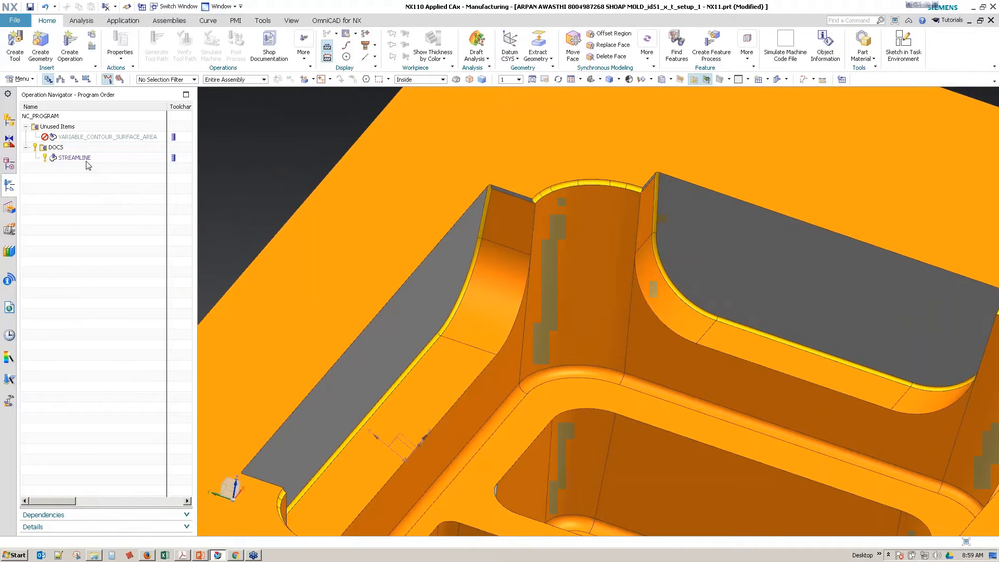
# Step: Duplicate the STREAMLINE operation with its vector tool axis within the DOCS program
pyautogui.rightClick(88, 161)
pyautogui.click(124, 197)
pyautogui.rightClick(81, 161)
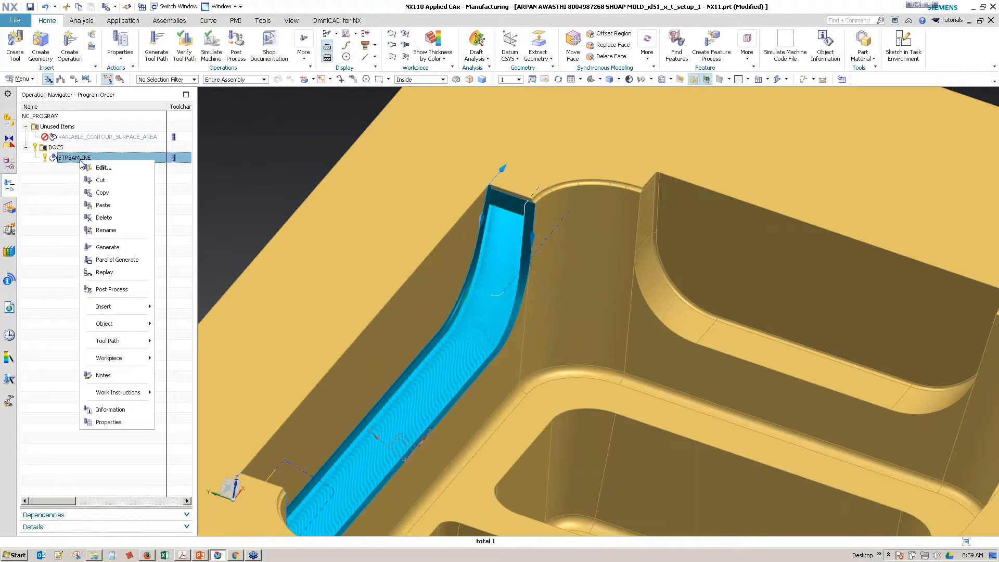
pyautogui.click(117, 204)
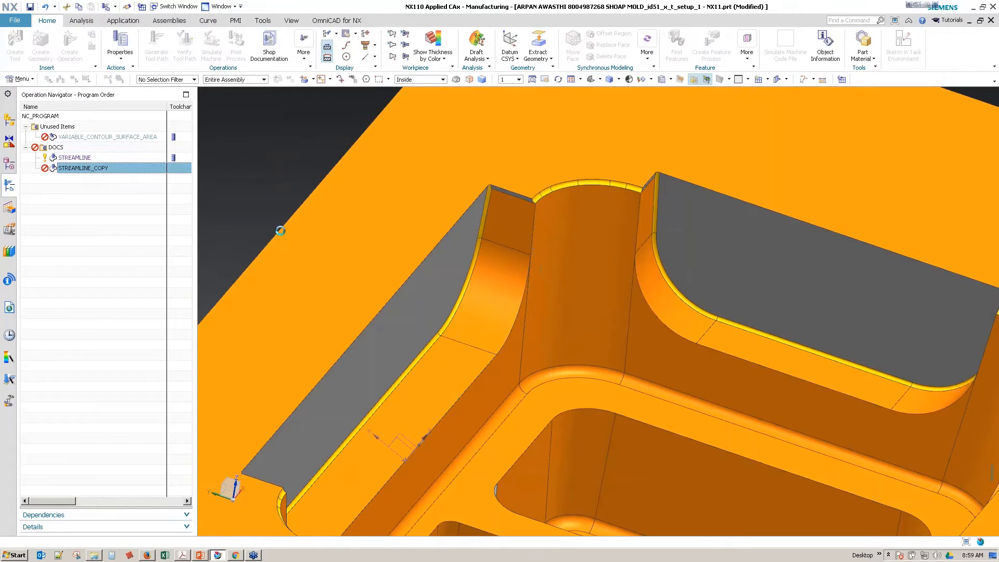
# Step: Assign the 0.0625_BALL_MILL tool (Ball End 1/16 in) to STREAMLINE_COPY and generate its tool path
pyautogui.doubleClick(82, 168)
pyautogui.click(897, 225)
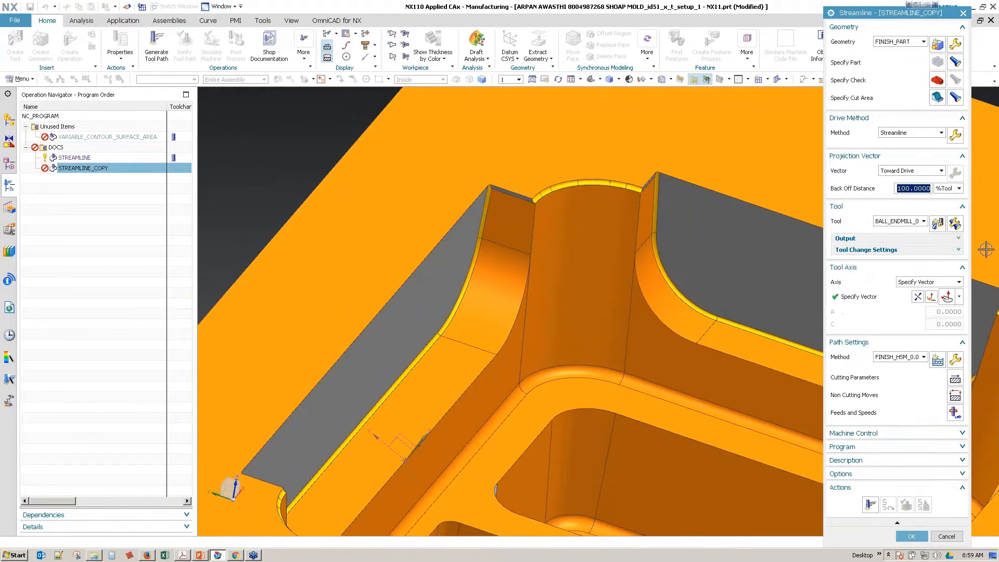
pyautogui.click(899, 222)
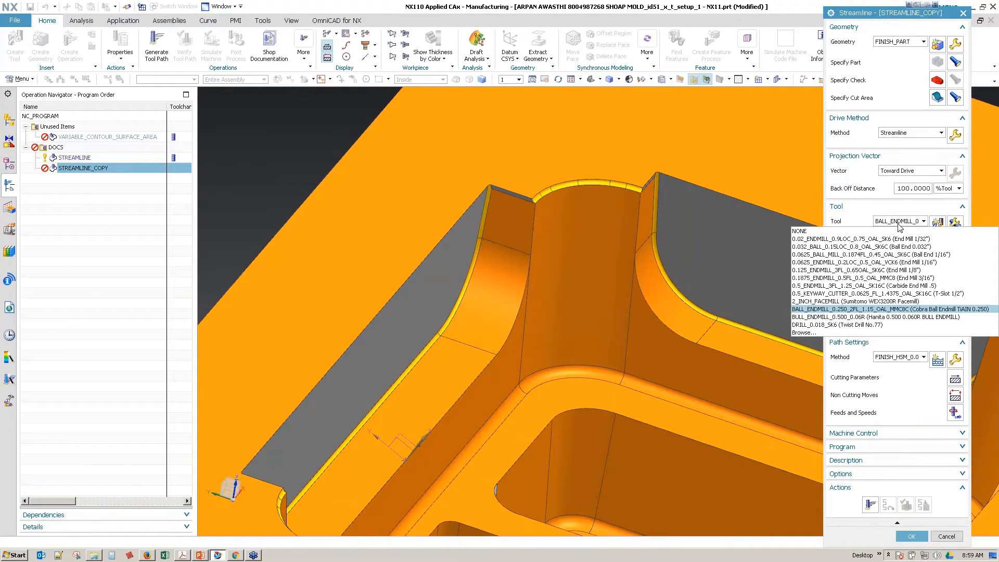
pyautogui.click(888, 255)
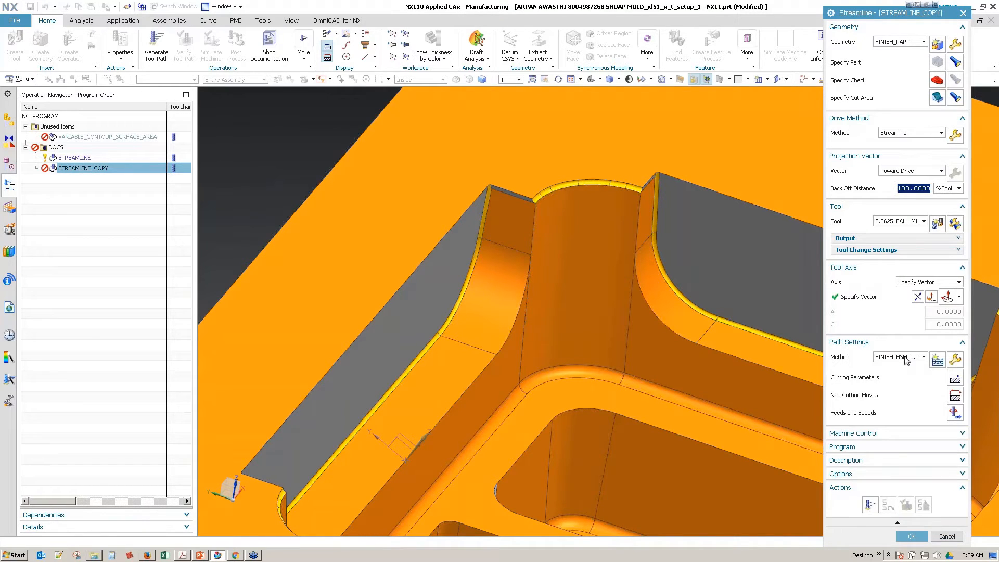
pyautogui.click(870, 505)
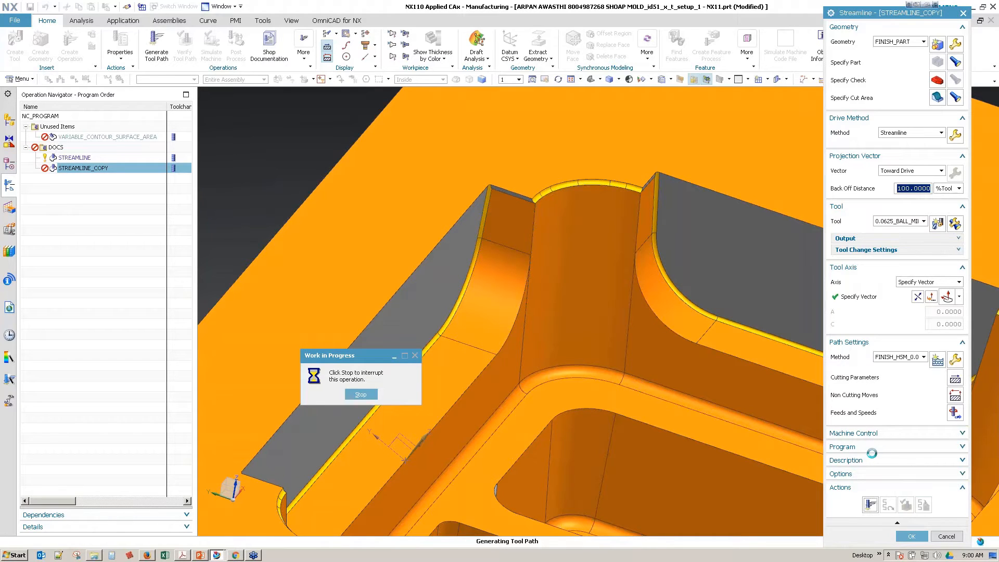
# Step: Interrupt the tool path generation of STREAMLINE_COPY and dismiss the abort warning
pyautogui.click(361, 396)
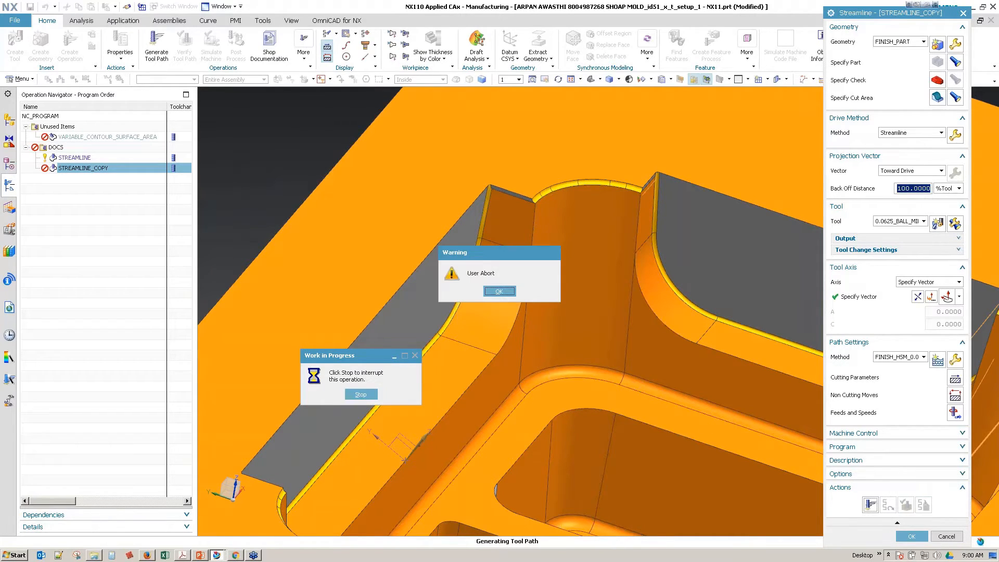
pyautogui.click(497, 290)
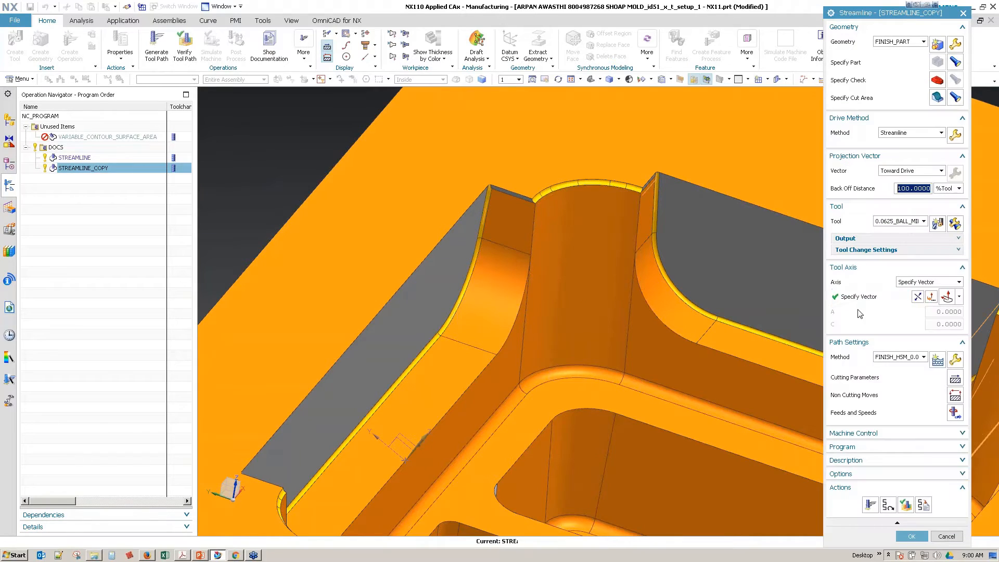
# Step: Respecify the cut direction along the stepped wall in STREAMLINE_COPY's Streamline drive method and start generating the tool path again
pyautogui.click(955, 136)
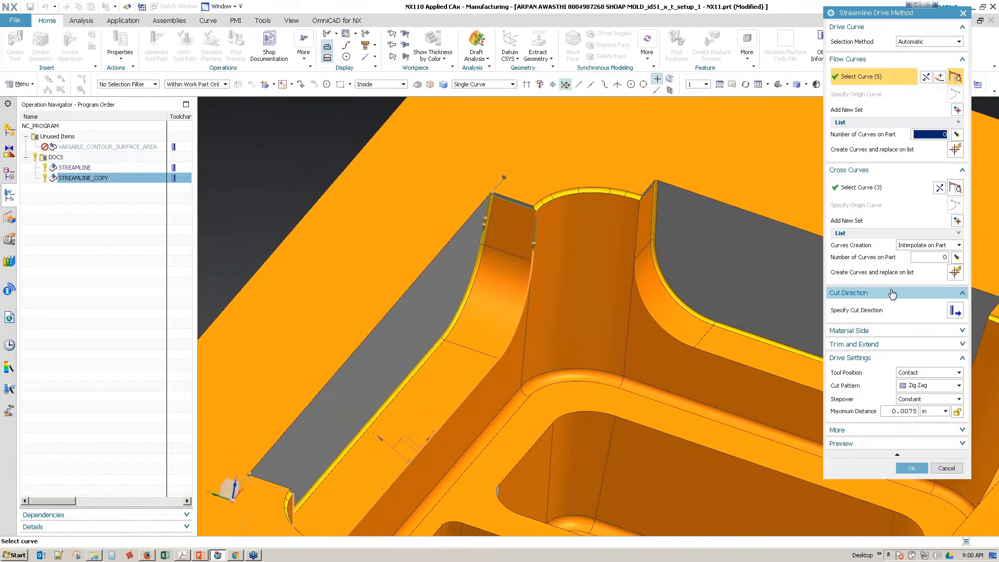
pyautogui.click(955, 310)
pyautogui.moveTo(768, 375); pyautogui.dragTo(597, 317, button='middle')
pyautogui.click(587, 304)
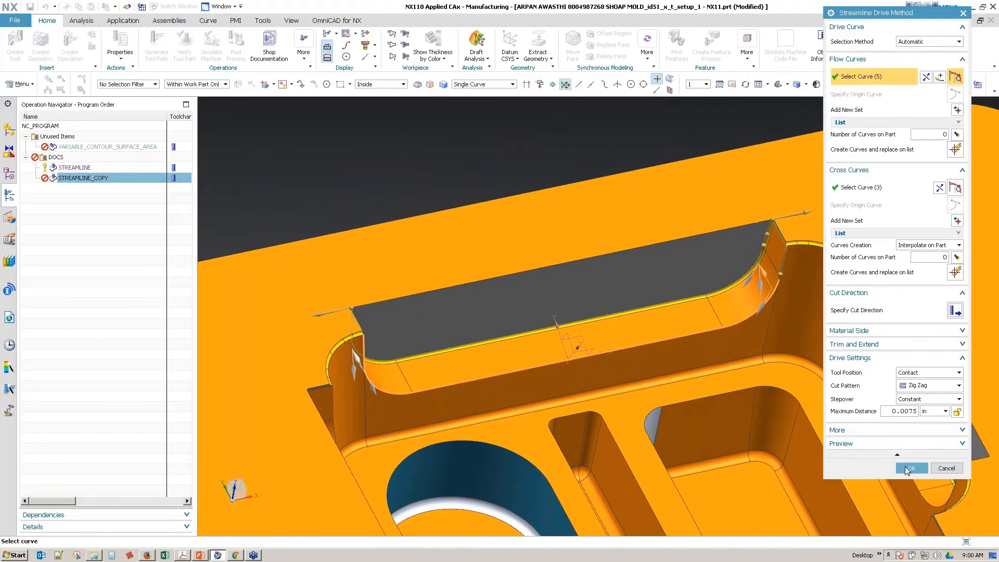
pyautogui.click(909, 468)
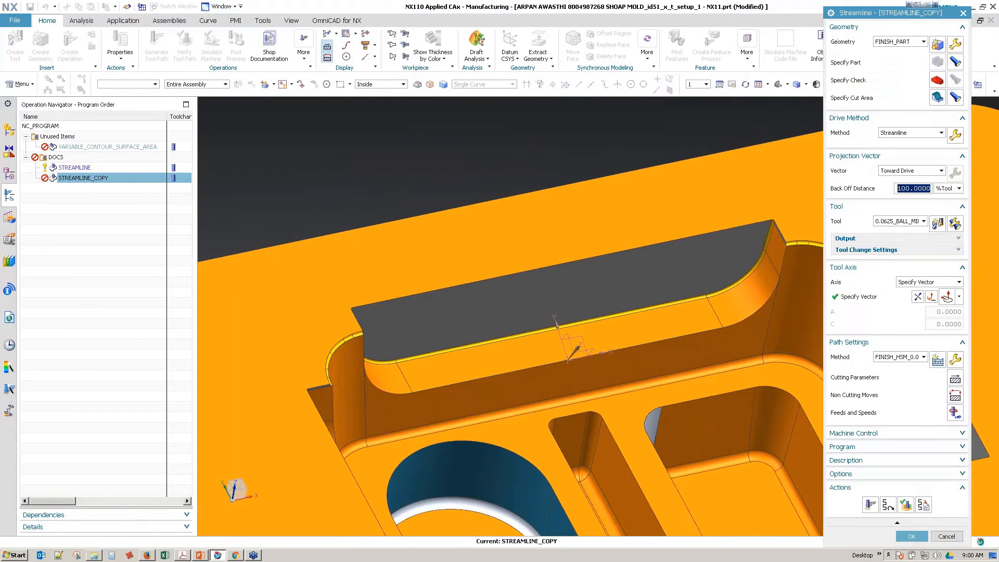
pyautogui.click(869, 505)
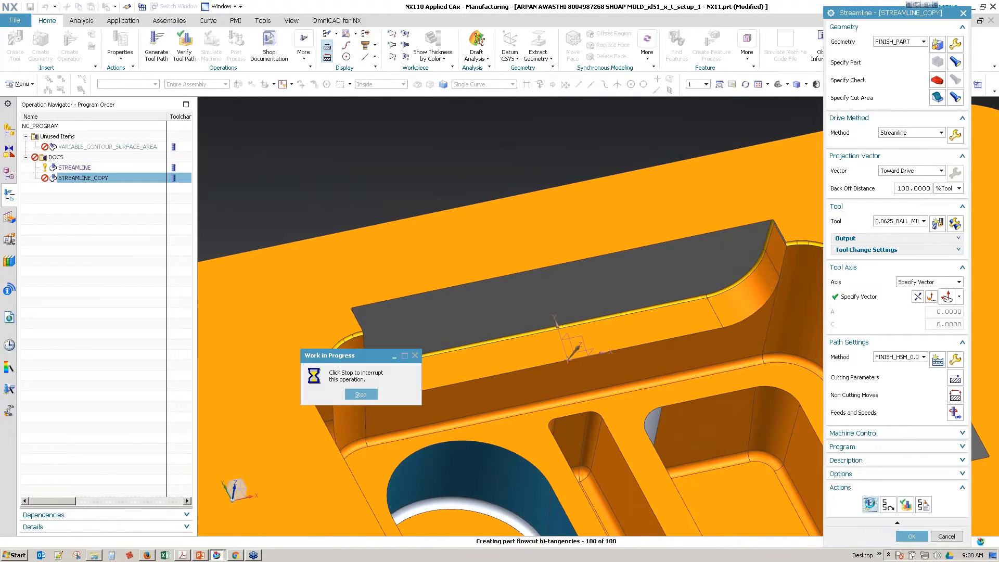
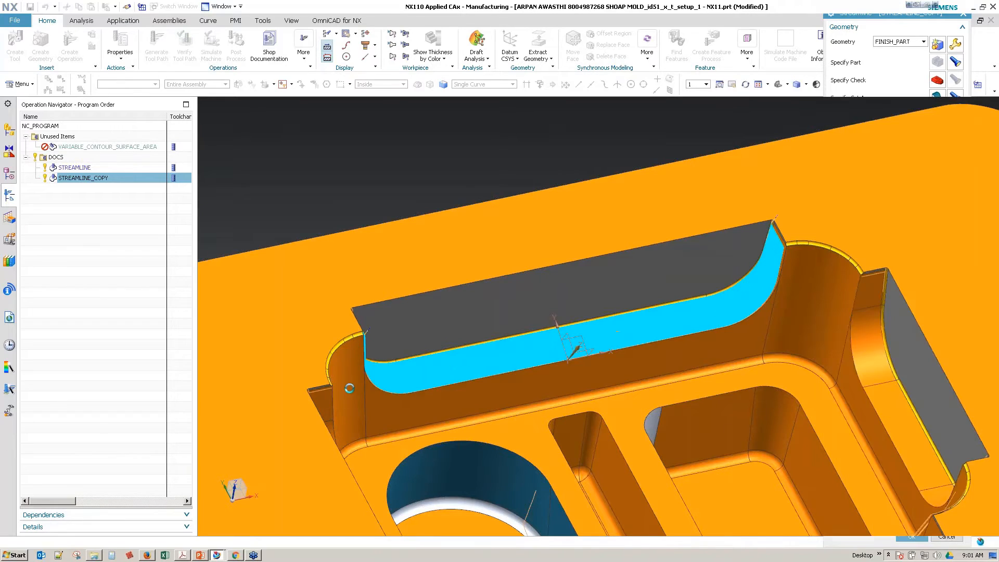
# Step: Close the Streamline operation without keeping the pending edits and switch from Manufacturing to the Modeling application
pyautogui.click(954, 536)
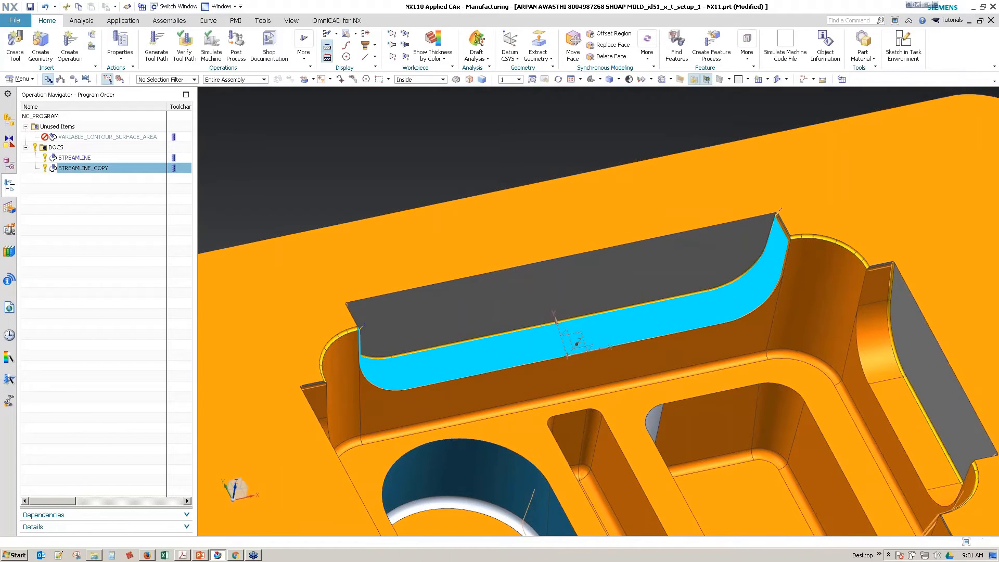
pyautogui.moveTo(727, 364); pyautogui.dragTo(532, 243, button='middle')
pyautogui.scroll(2, 572, 258)
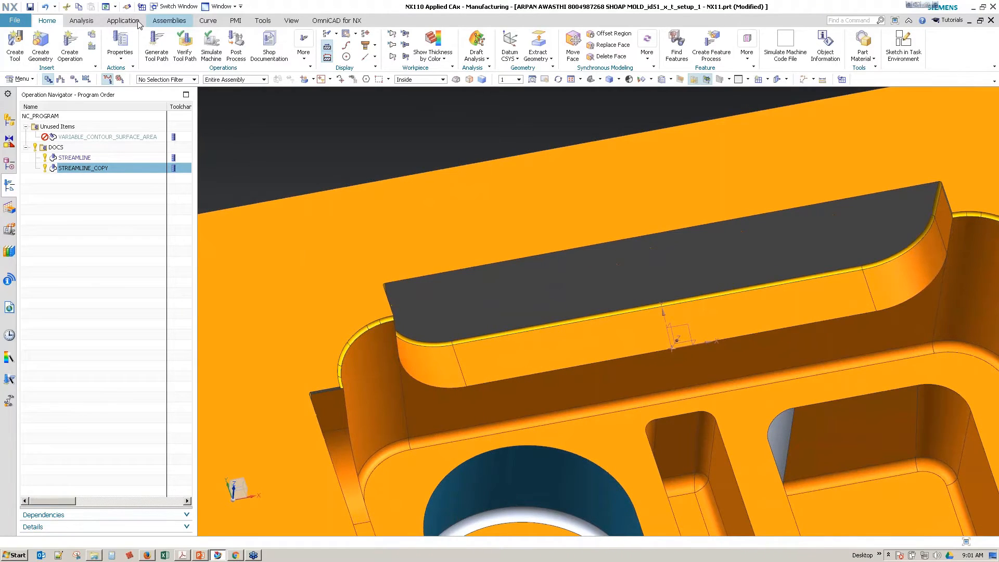
pyautogui.click(503, 60)
pyautogui.click(480, 62)
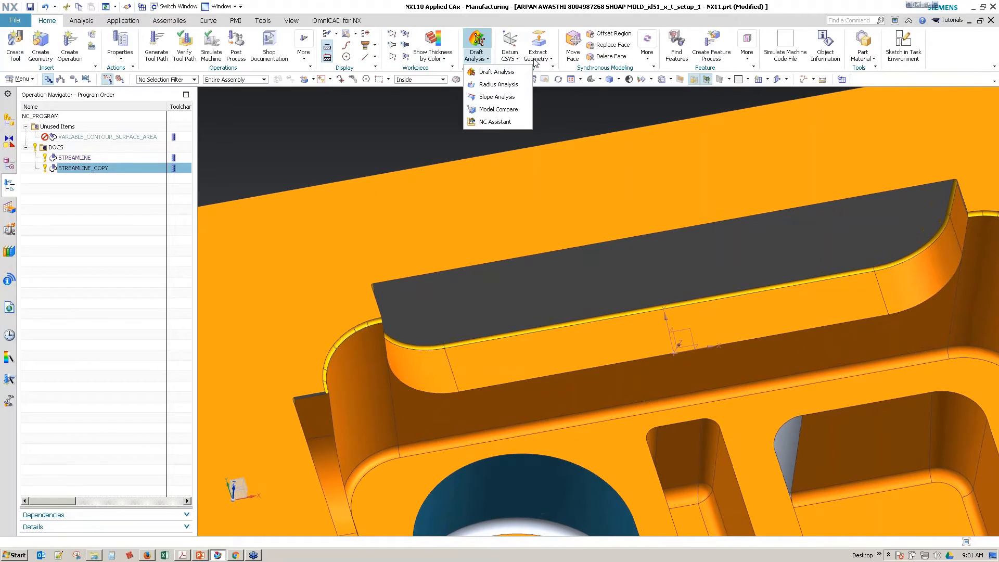
pyautogui.click(535, 59)
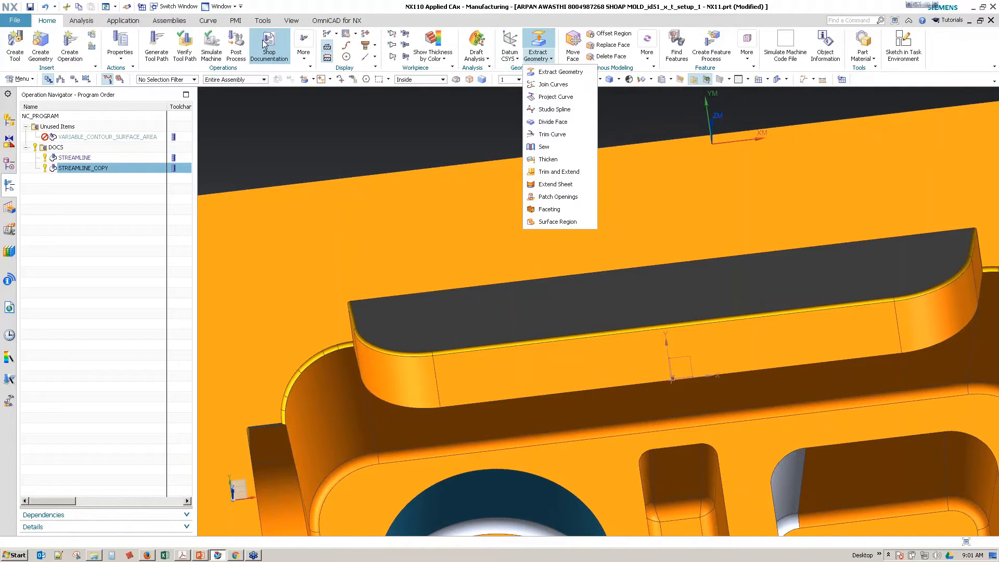
pyautogui.click(123, 20)
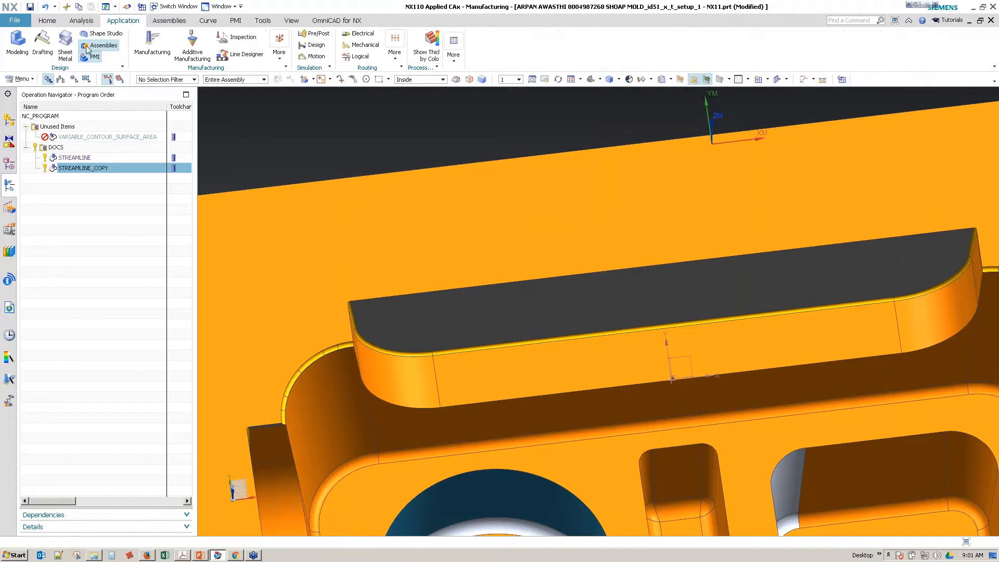
pyautogui.click(15, 45)
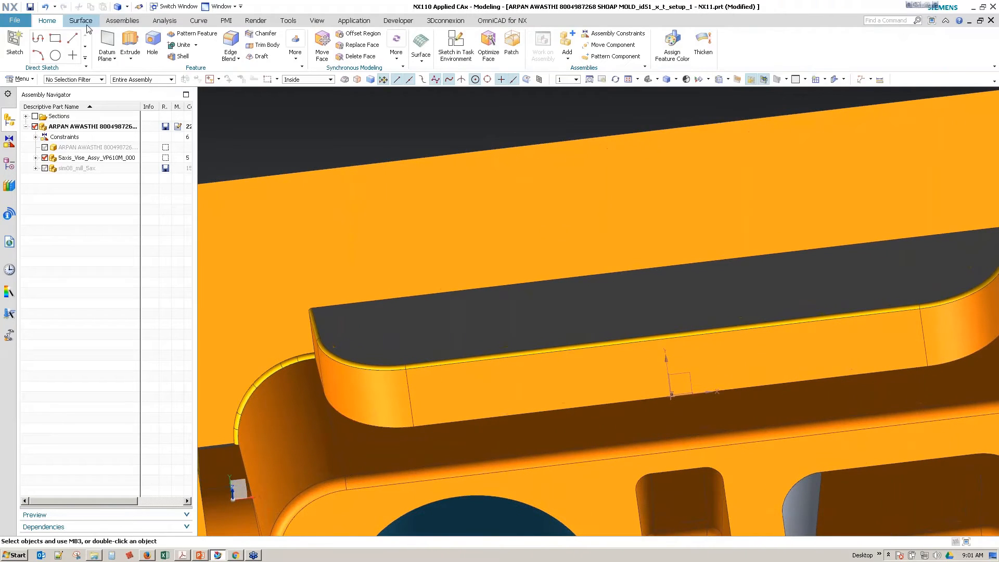
pyautogui.click(83, 23)
pyautogui.moveTo(714, 196); pyautogui.dragTo(486, 155, button='middle')
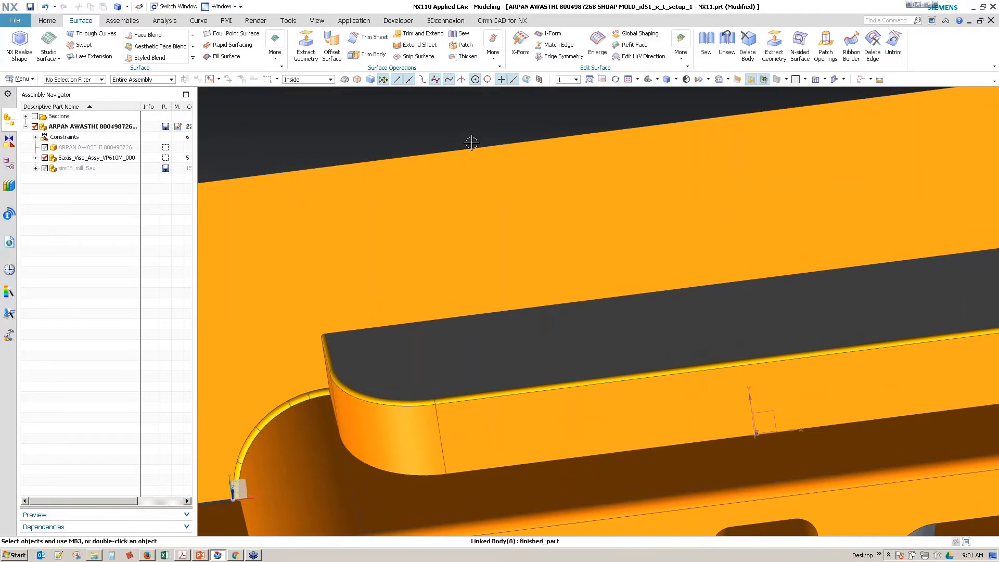
pyautogui.click(493, 52)
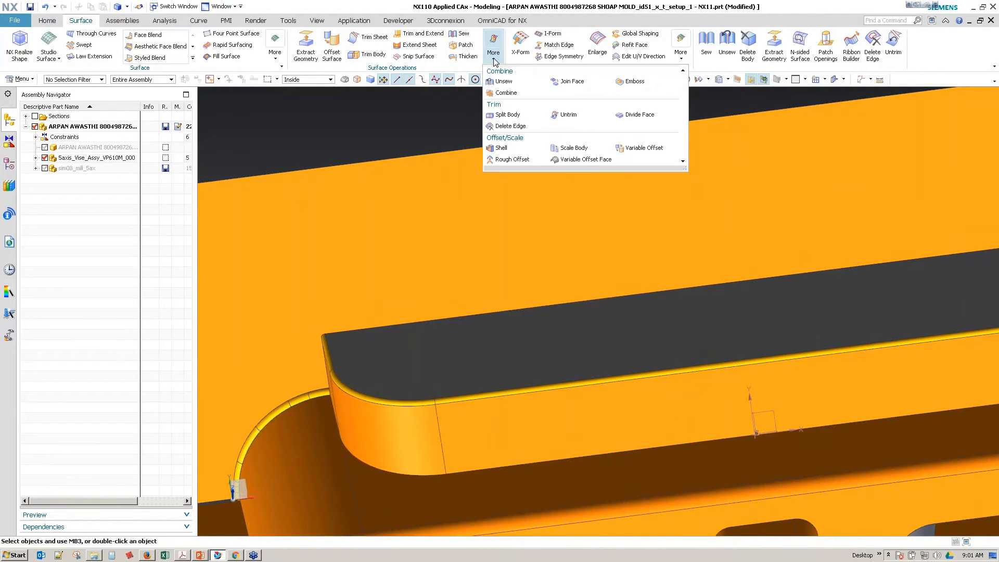
pyautogui.click(268, 59)
pyautogui.click(269, 59)
pyautogui.click(198, 20)
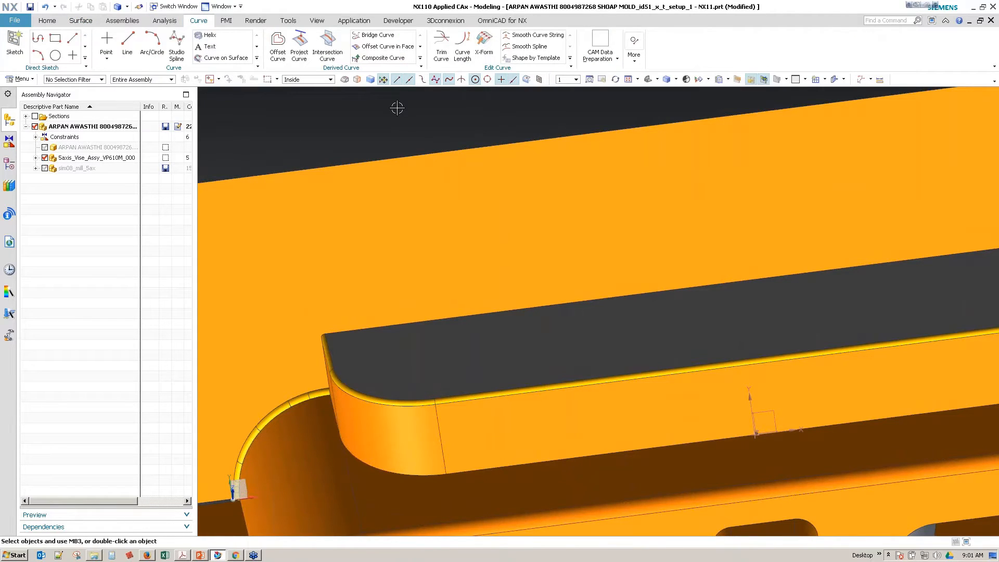
pyautogui.click(388, 47)
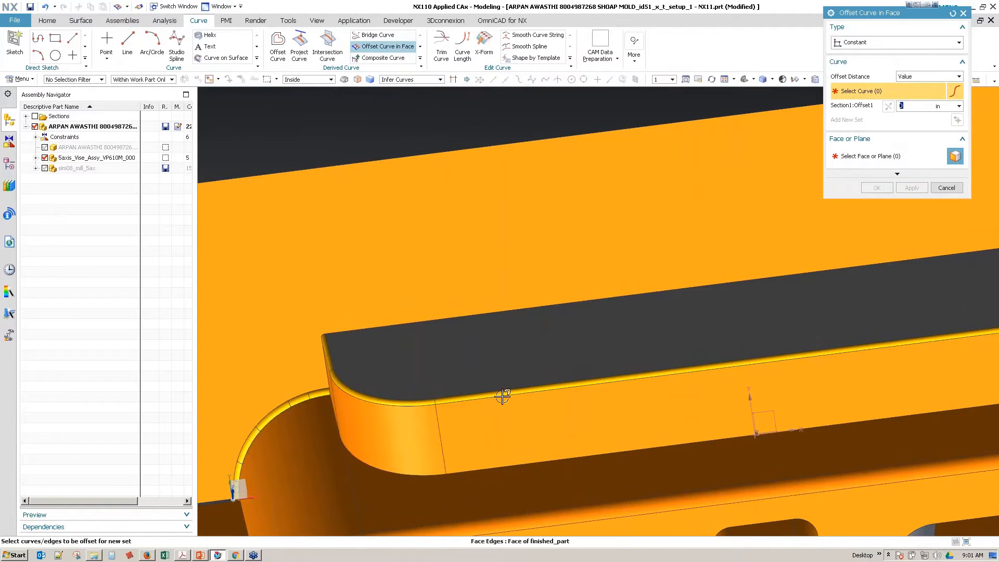
pyautogui.click(539, 358)
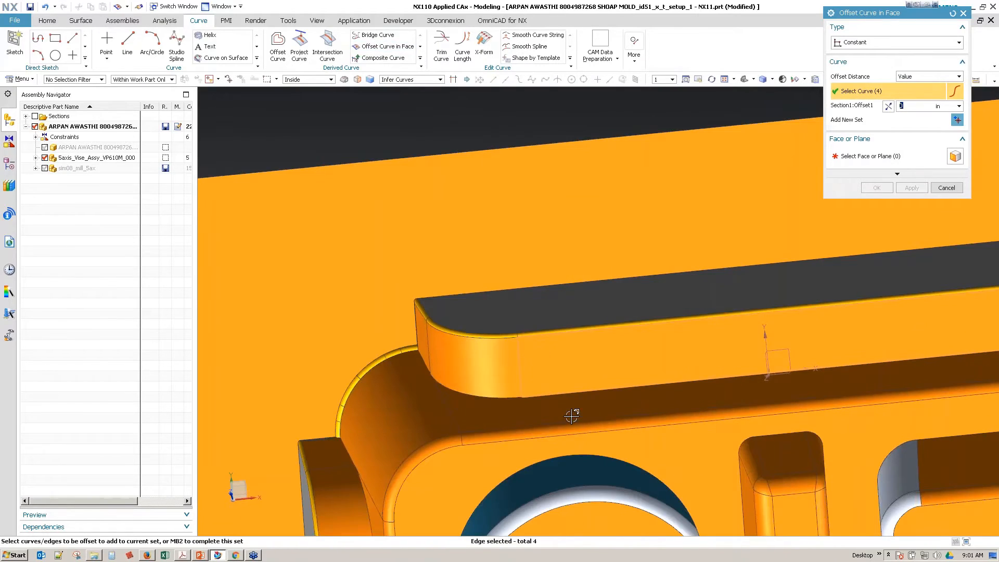
pyautogui.click(476, 367)
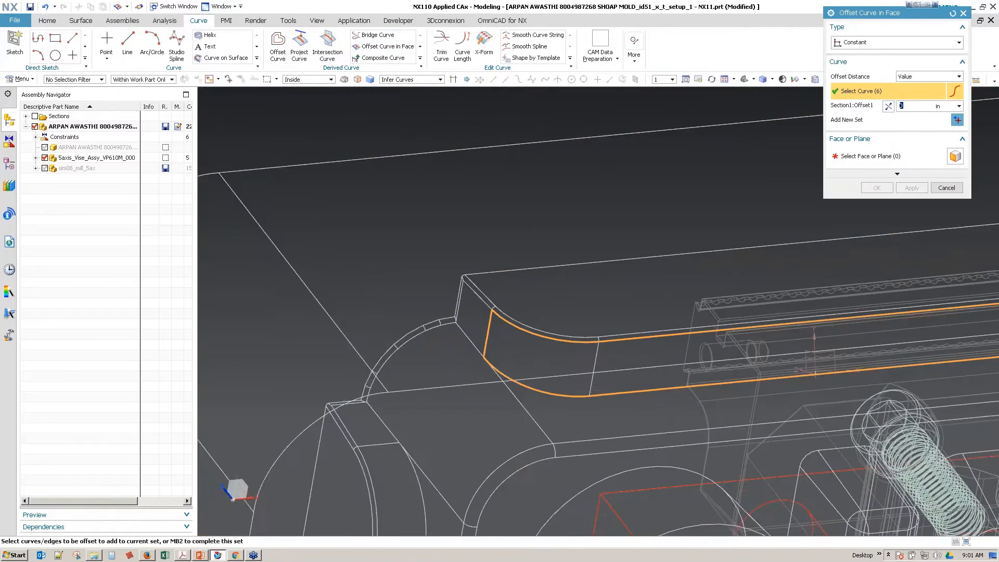
pyautogui.click(458, 299)
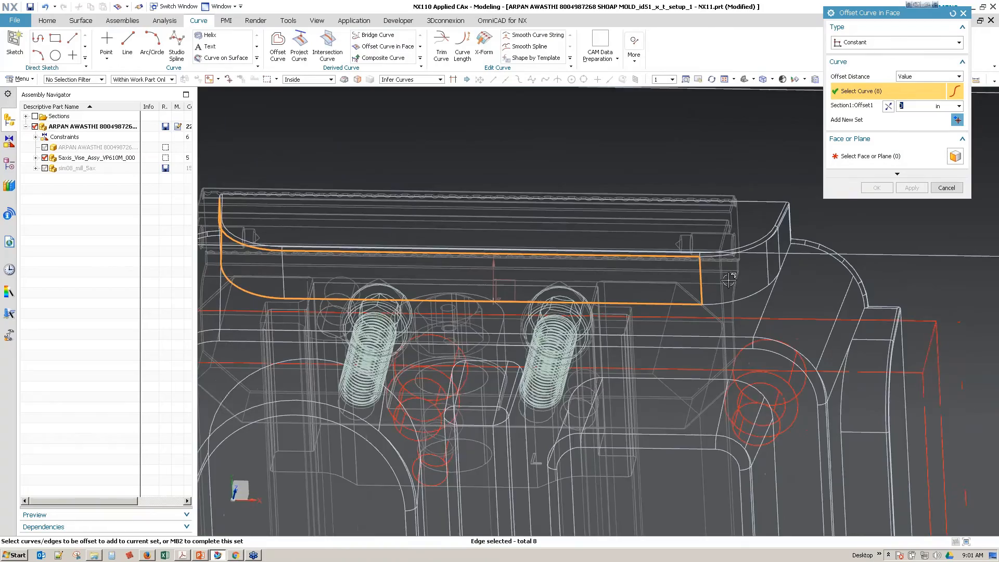
pyautogui.click(732, 296)
pyautogui.click(755, 259)
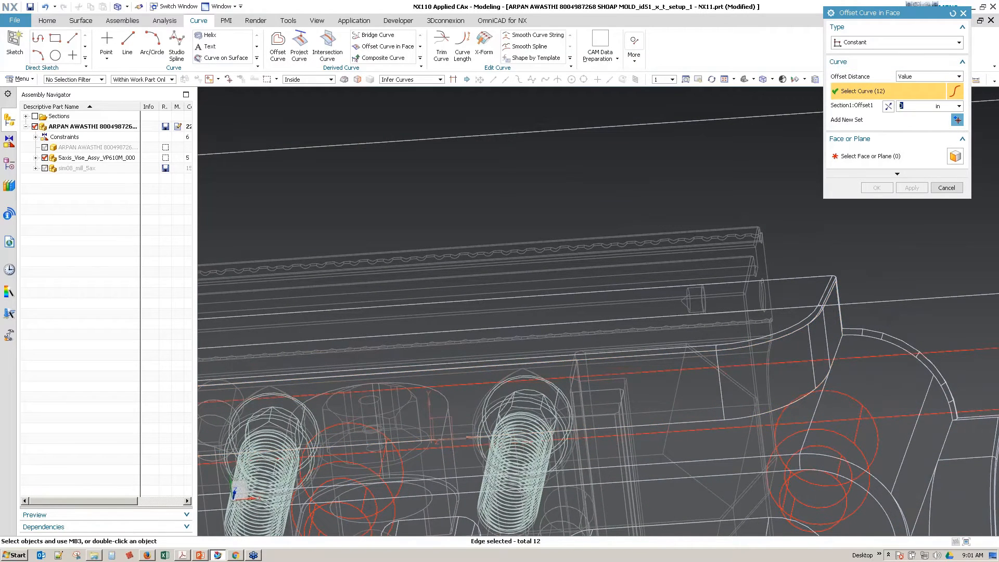
pyautogui.click(958, 43)
pyautogui.click(864, 52)
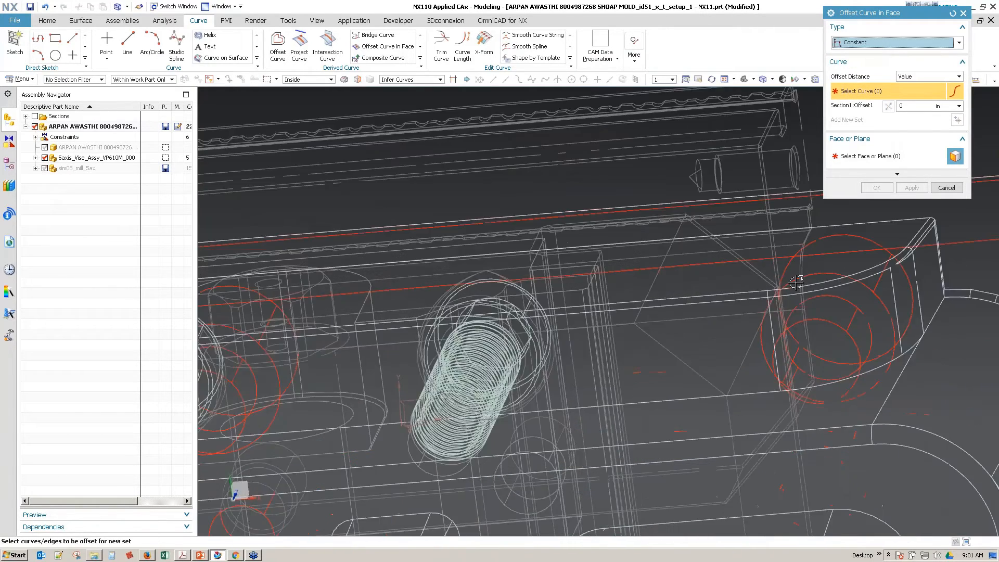
pyautogui.click(396, 80)
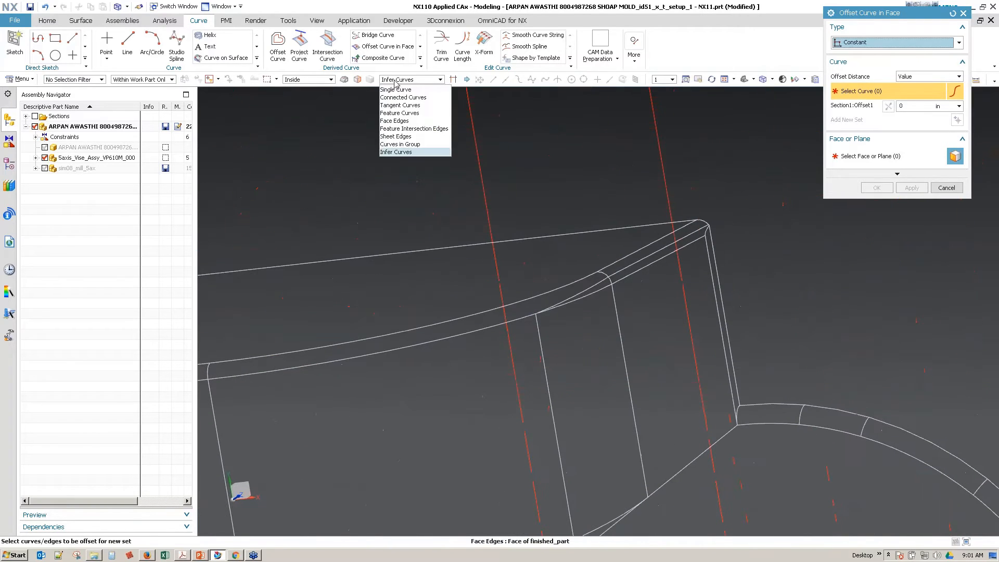
pyautogui.click(406, 113)
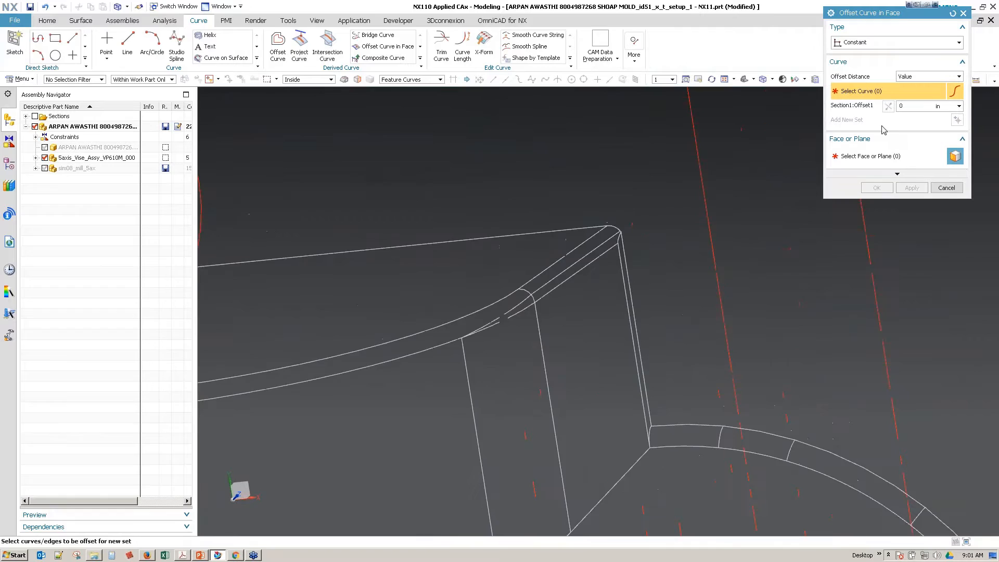
pyautogui.click(946, 189)
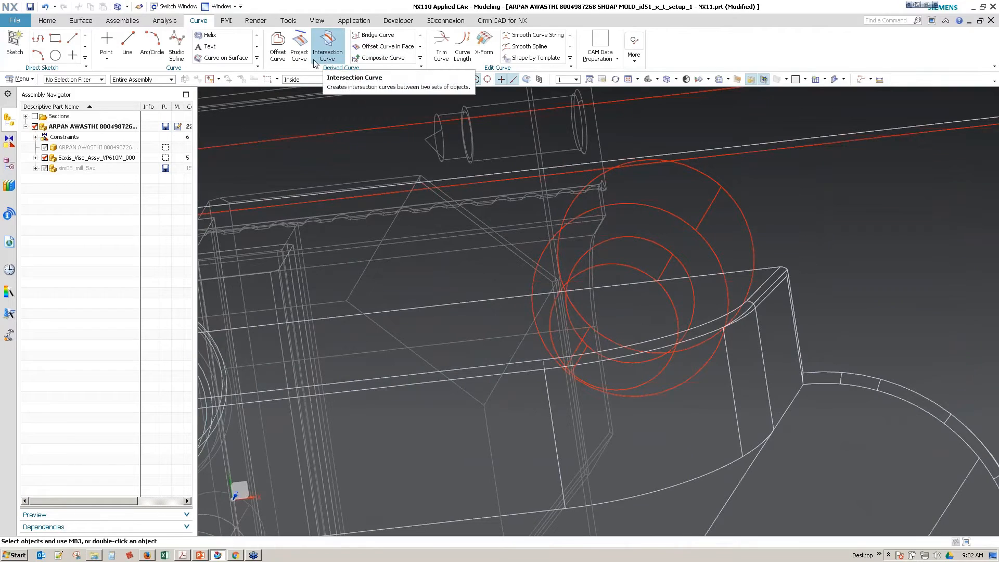
pyautogui.click(420, 58)
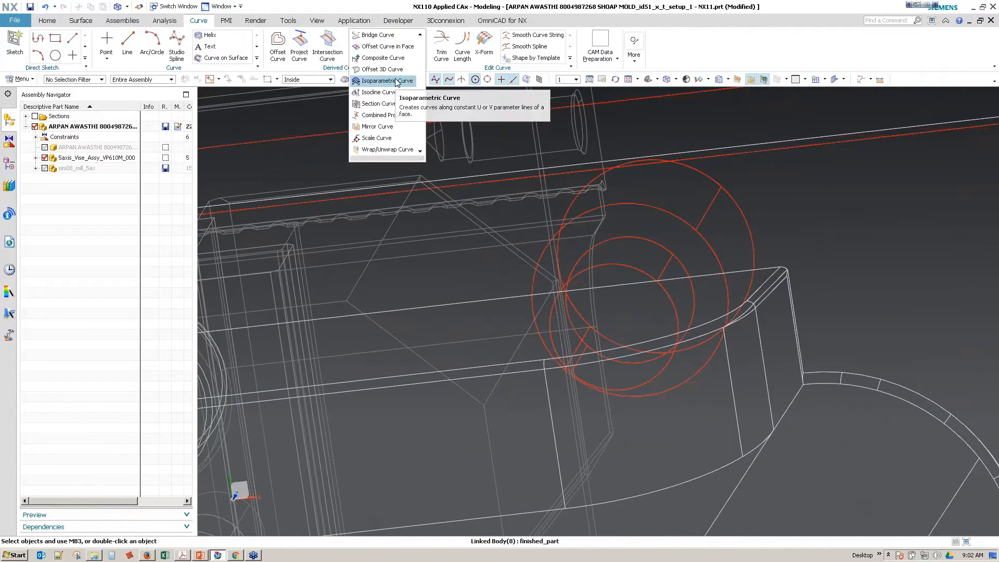
pyautogui.click(387, 46)
pyautogui.click(868, 44)
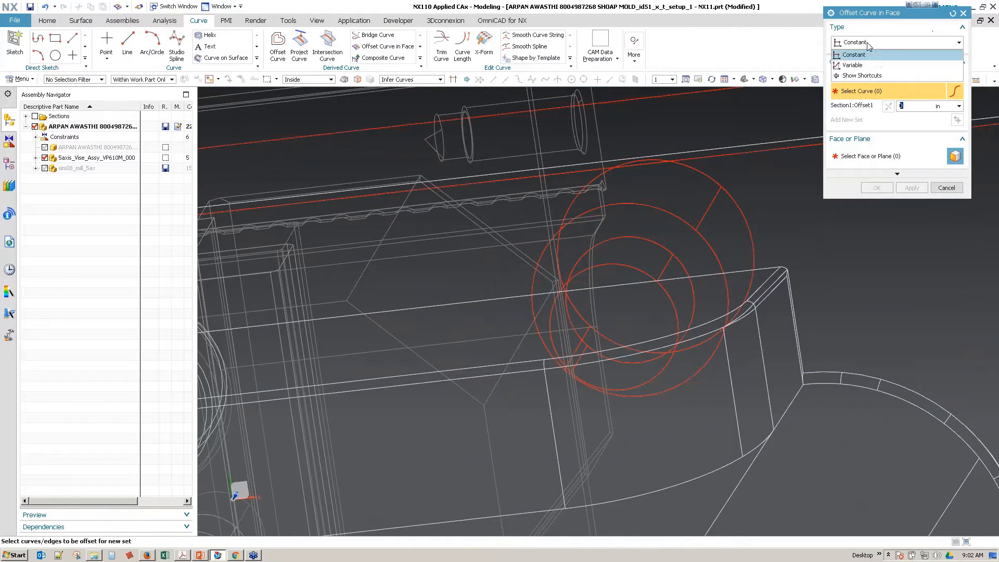
pyautogui.click(880, 64)
pyautogui.click(484, 393)
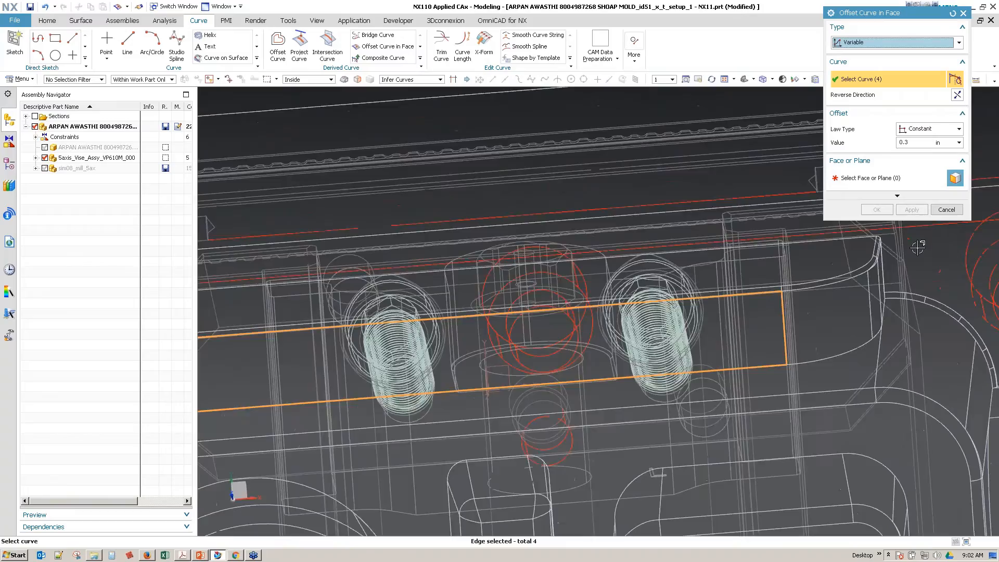
pyautogui.click(875, 178)
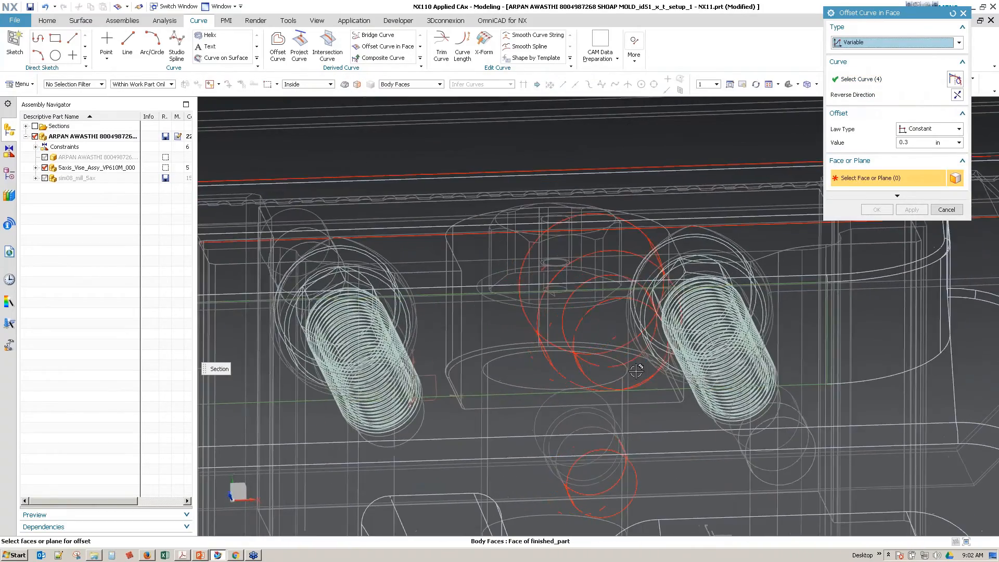
pyautogui.click(572, 358)
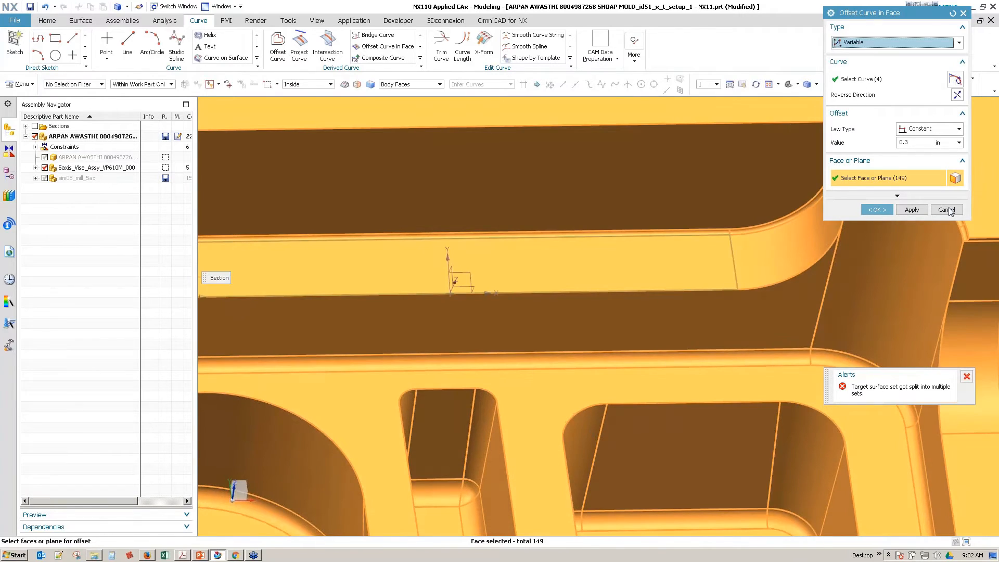
pyautogui.click(946, 210)
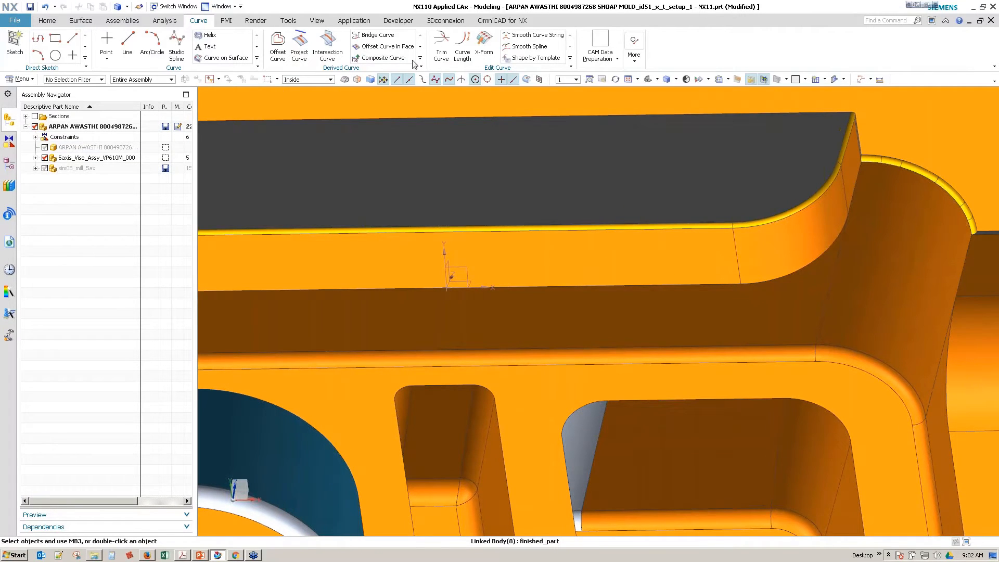
# Step: Extract a composite curve from the tangent edges along the upper edge of the mold's stepped wall
pyautogui.click(51, 22)
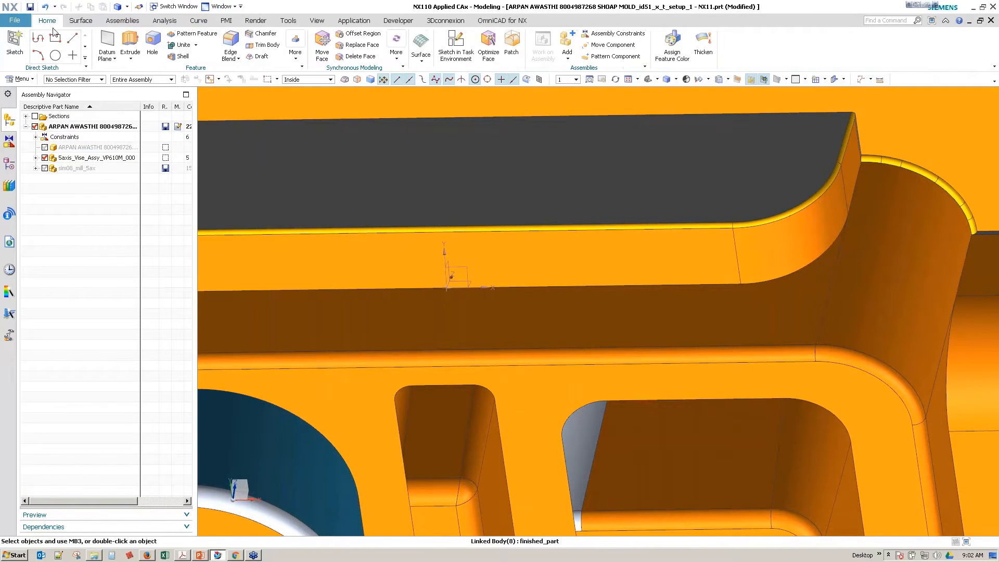
pyautogui.click(294, 57)
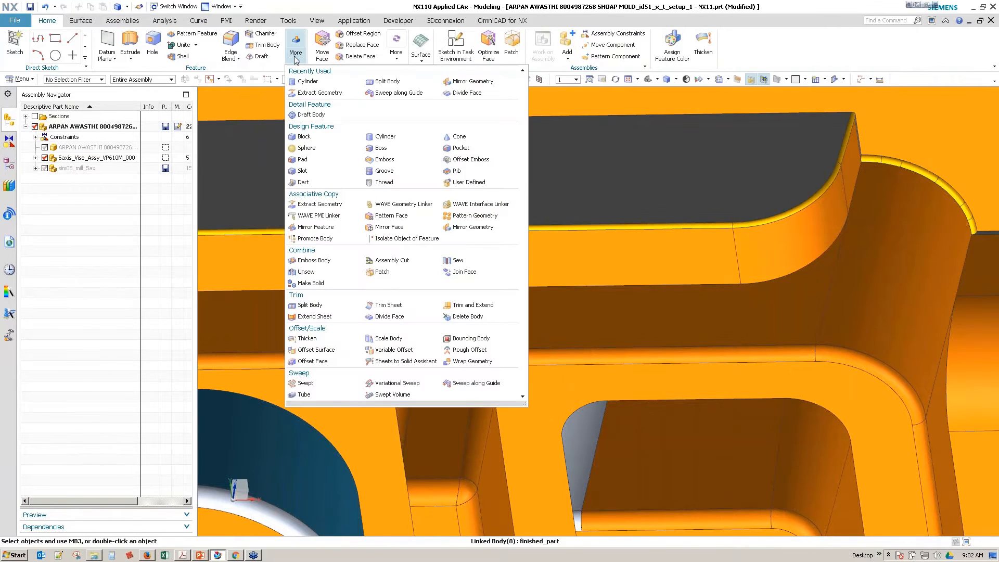
pyautogui.click(327, 92)
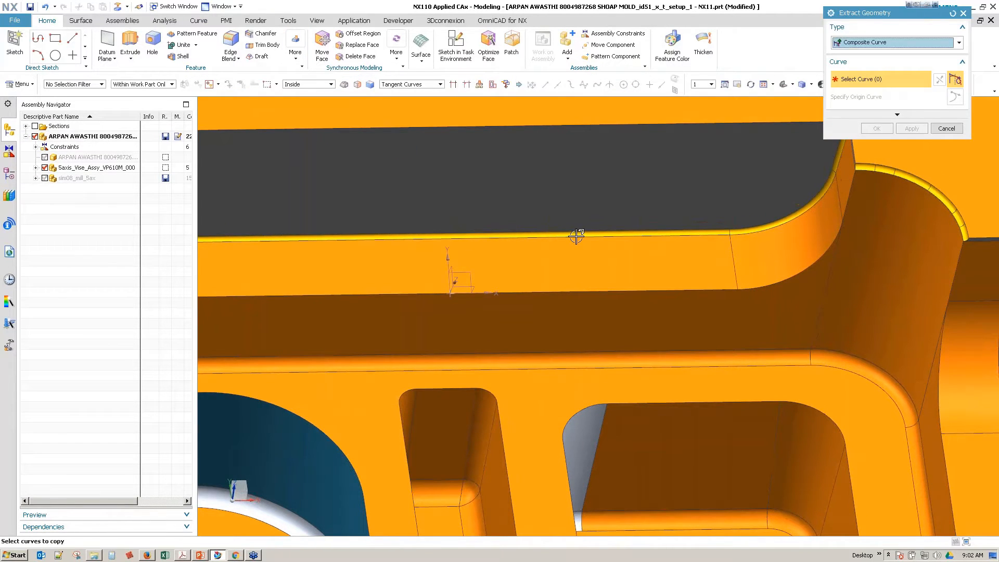
pyautogui.click(576, 237)
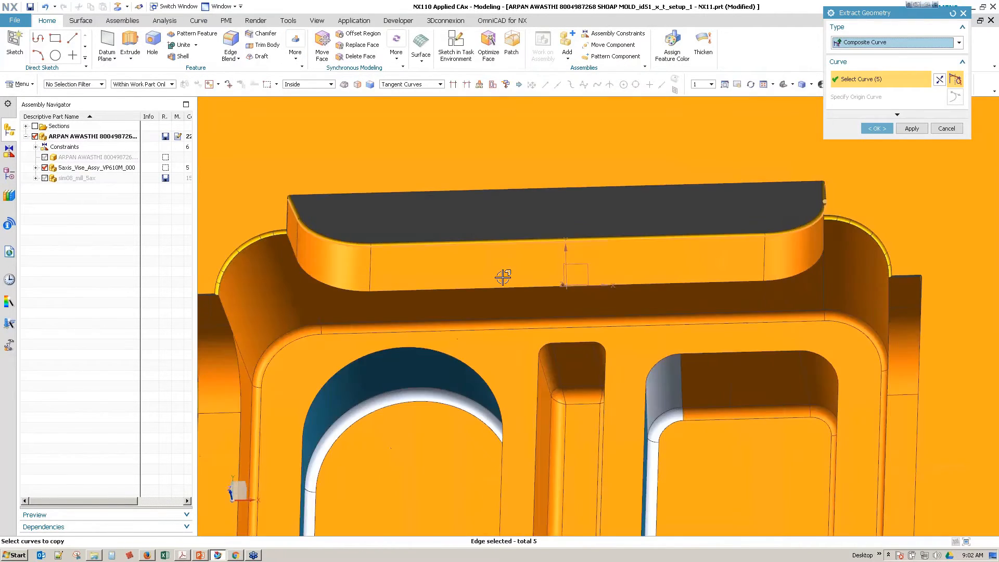
pyautogui.moveTo(502, 277); pyautogui.dragTo(282, 247, button='right')
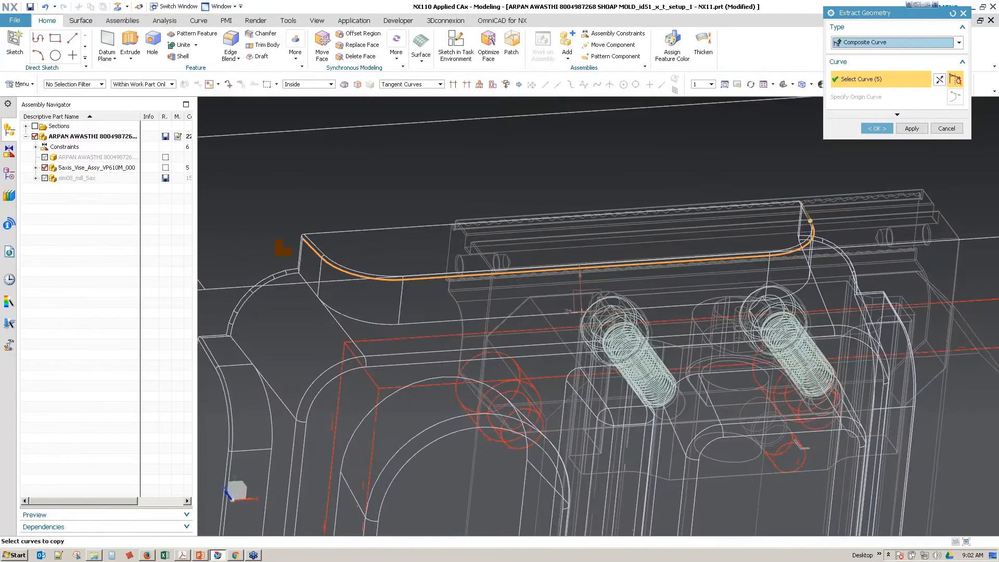
pyautogui.click(877, 129)
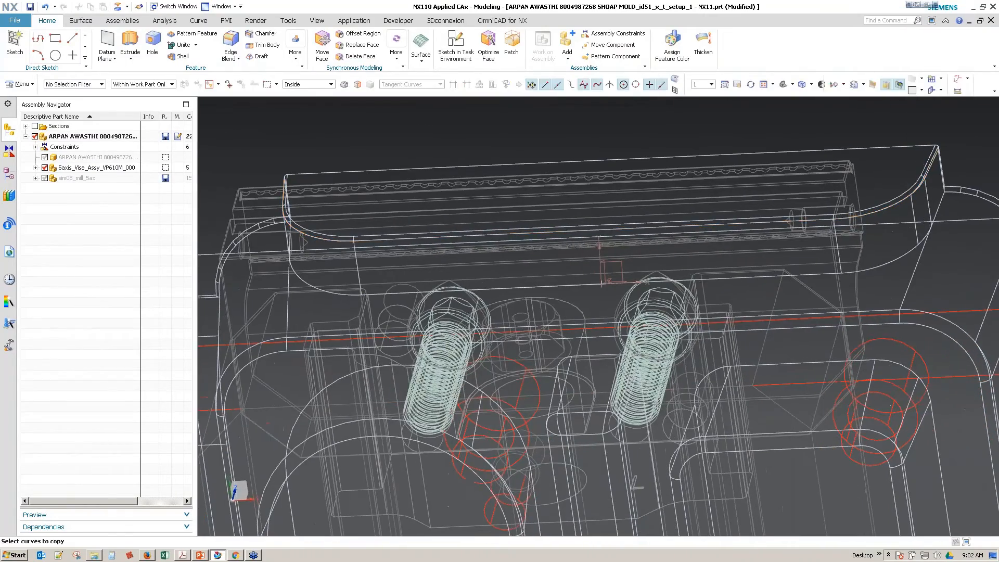
# Step: Start a constant Offset Curve in Face and restrict its face selection to Single Face instead of Body Faces
pyautogui.click(201, 20)
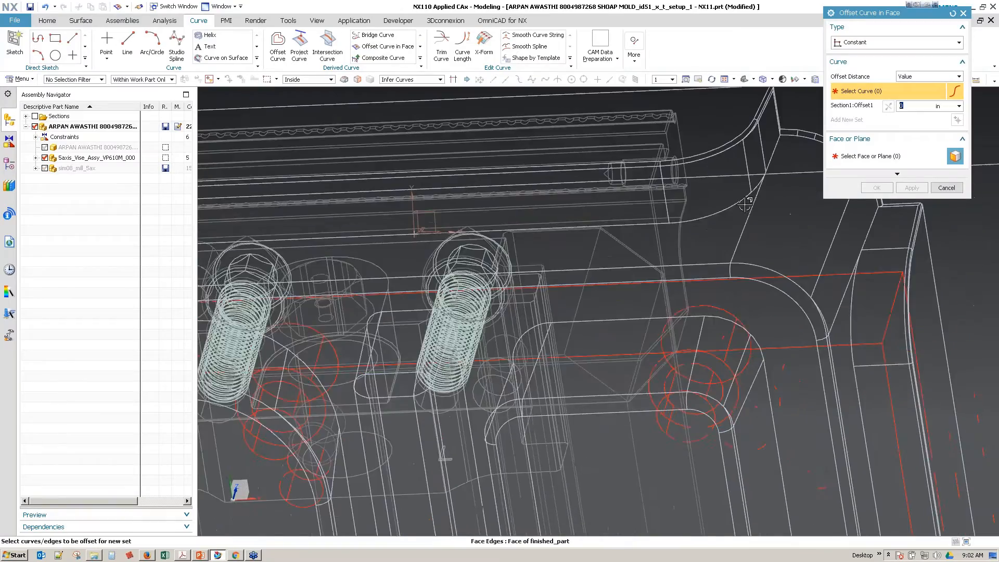
pyautogui.click(883, 157)
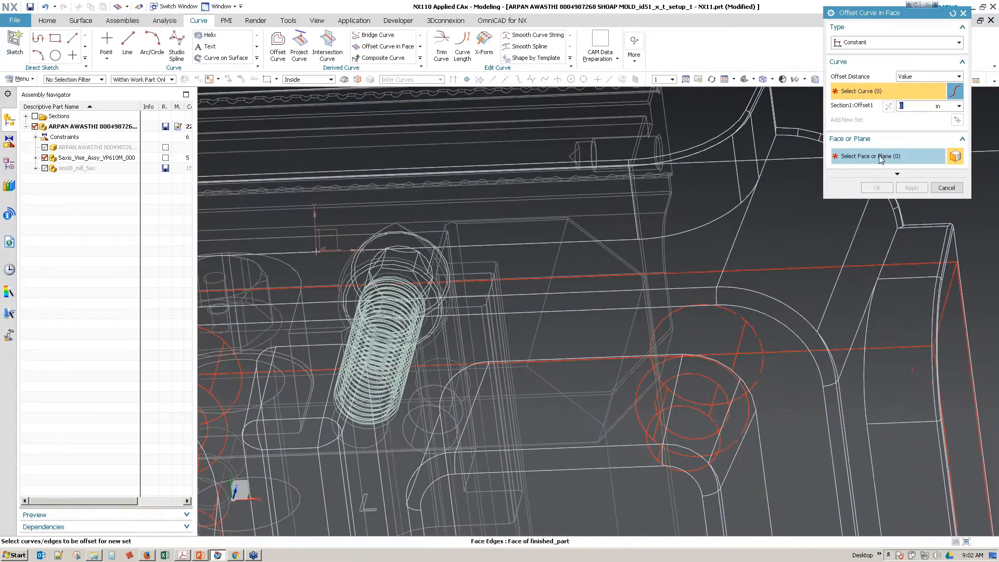
pyautogui.click(791, 315)
pyautogui.scroll(3, 663, 211)
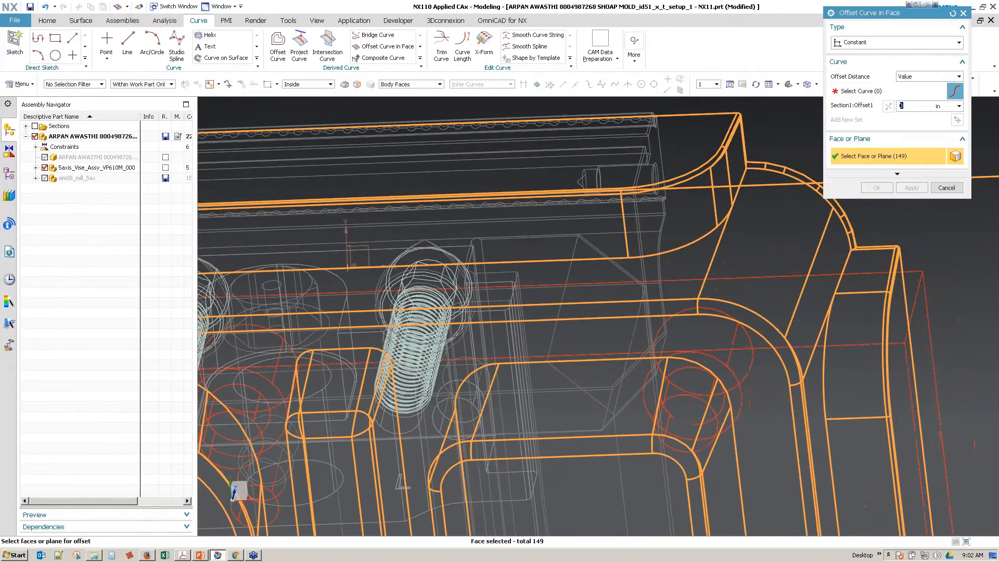
pyautogui.rightClick(641, 226)
pyautogui.click(414, 85)
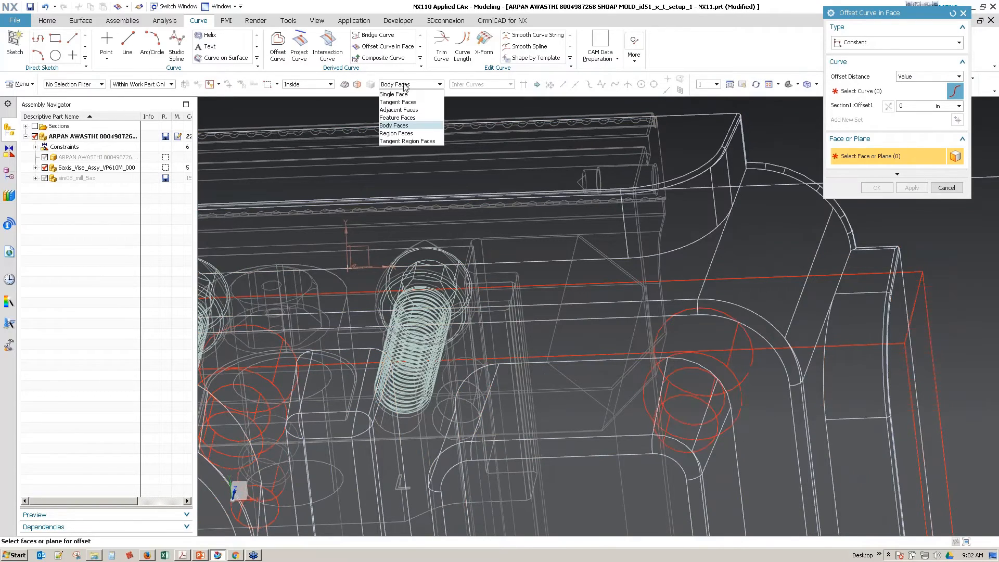
pyautogui.click(395, 93)
# Step: Choose the stepped wall's straight face and the rounded faces at both ends as the faces for the curve offset
pyautogui.click(711, 199)
pyautogui.moveTo(711, 199); pyautogui.dragTo(746, 180, button='middle')
pyautogui.click(758, 143)
pyautogui.click(564, 236)
pyautogui.scroll(-2, 562, 239)
pyautogui.moveTo(562, 239); pyautogui.dragTo(524, 267, button='middle')
pyautogui.scroll(3, 524, 276)
pyautogui.click(664, 275)
pyautogui.click(601, 239)
# Step: Offset the curves along the stepped wall's upper edge by 0.135 in on the chosen wall faces
pyautogui.click(892, 91)
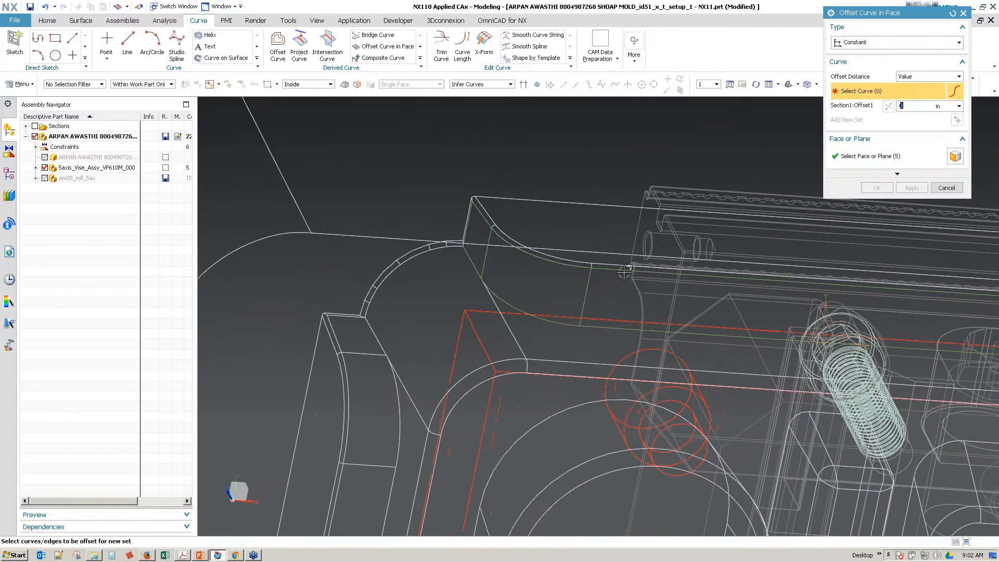
pyautogui.click(612, 268)
pyautogui.moveTo(610, 298); pyautogui.dragTo(701, 271, button='middle')
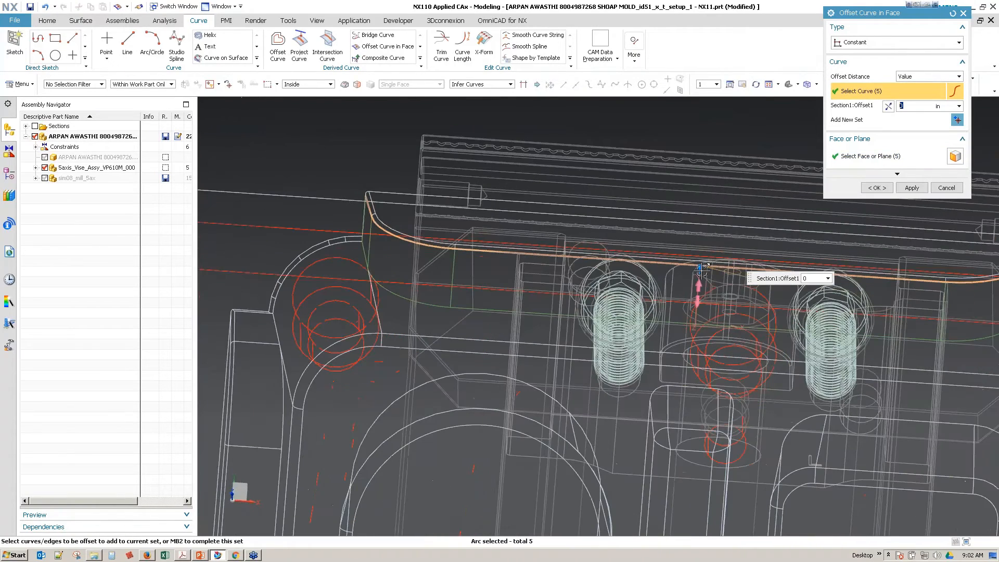
pyautogui.moveTo(701, 270); pyautogui.dragTo(699, 280)
pyautogui.moveTo(699, 280); pyautogui.dragTo(628, 283, button='middle')
pyautogui.scroll(2, 591, 303)
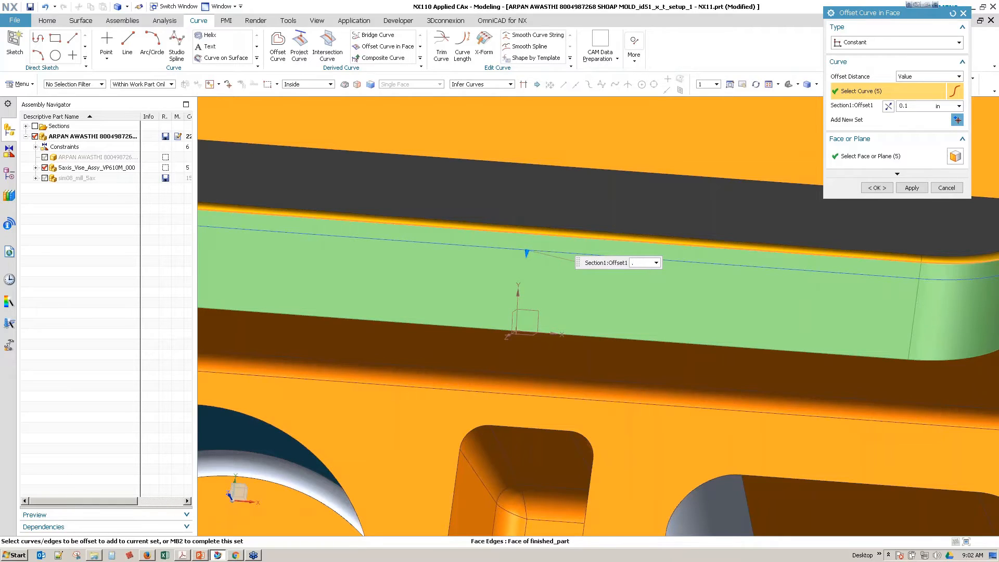
pyautogui.press('Return')
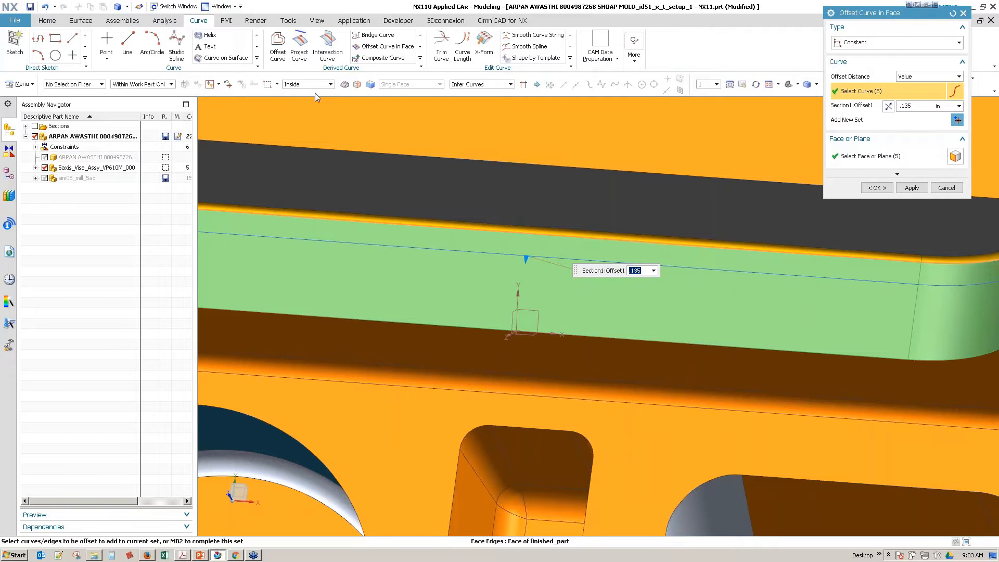
pyautogui.click(51, 22)
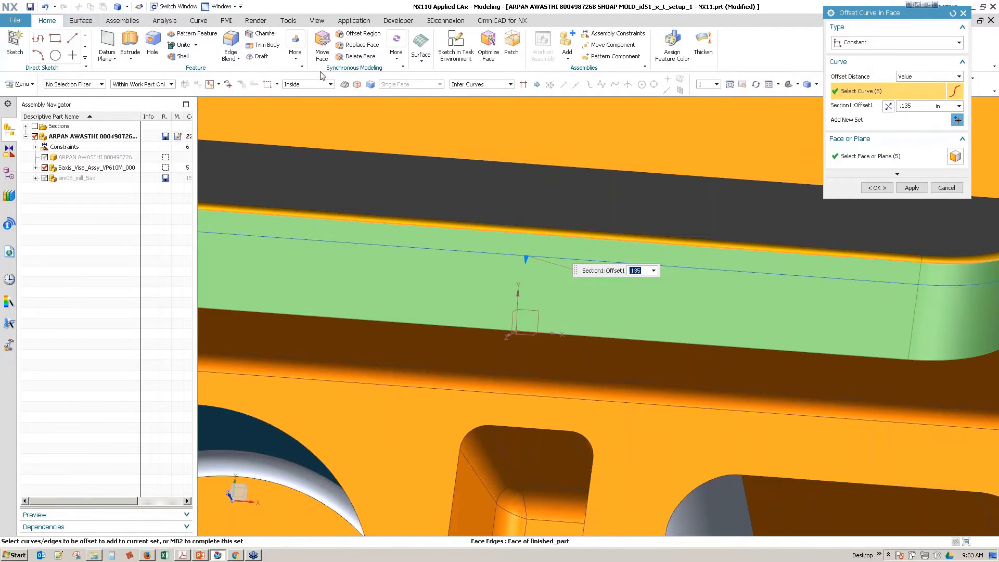
pyautogui.click(296, 58)
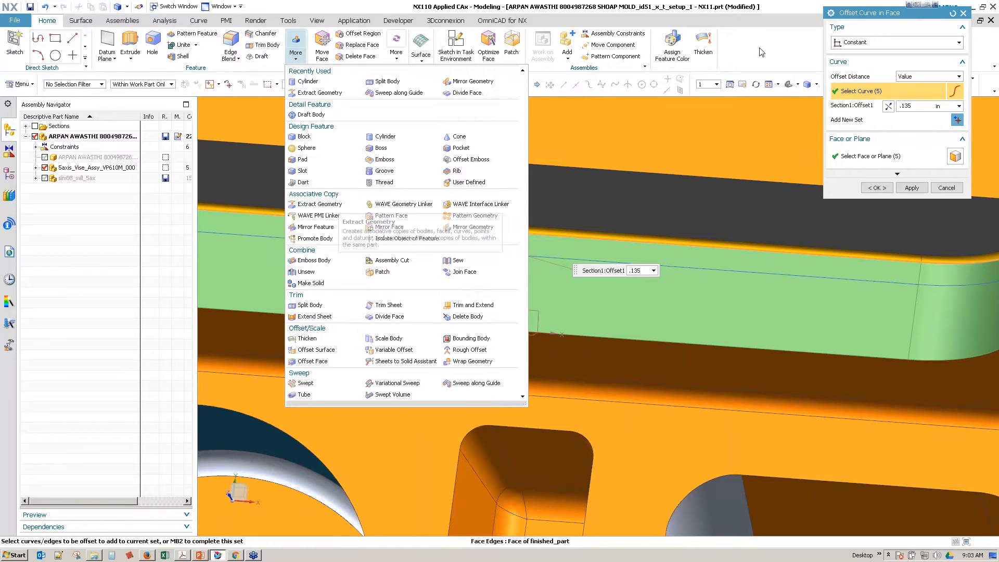
pyautogui.click(900, 15)
pyautogui.moveTo(899, 13); pyautogui.dragTo(512, 313)
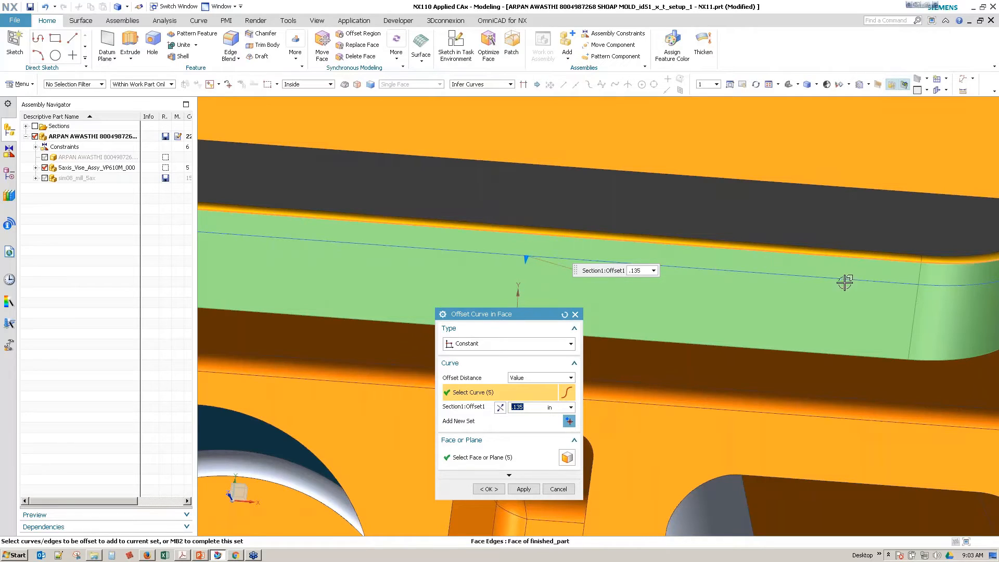
pyautogui.click(489, 489)
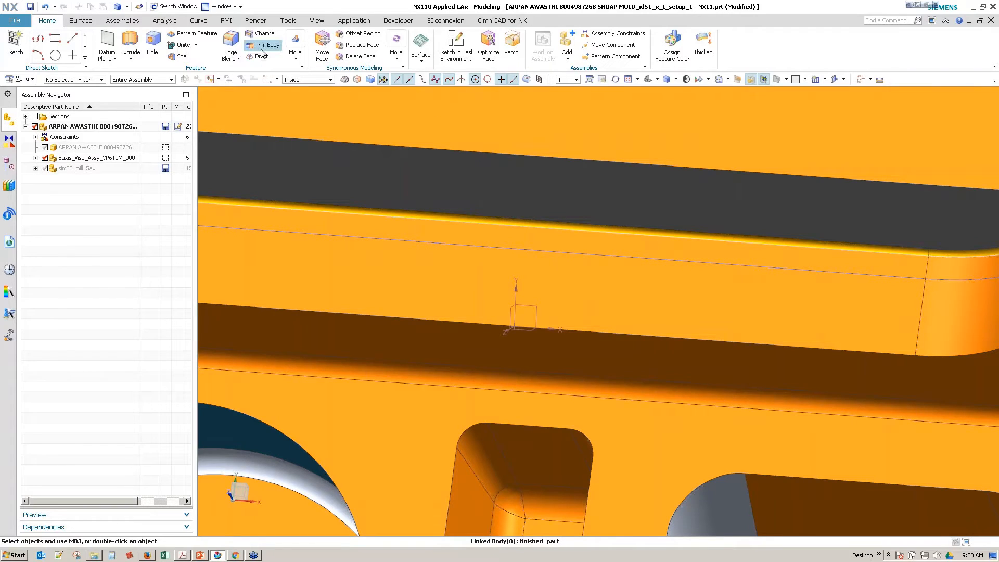
# Step: Start Divide Face, restrict the selection to Single Face and choose the stepped wall's straight face for division
pyautogui.click(298, 56)
pyautogui.click(756, 64)
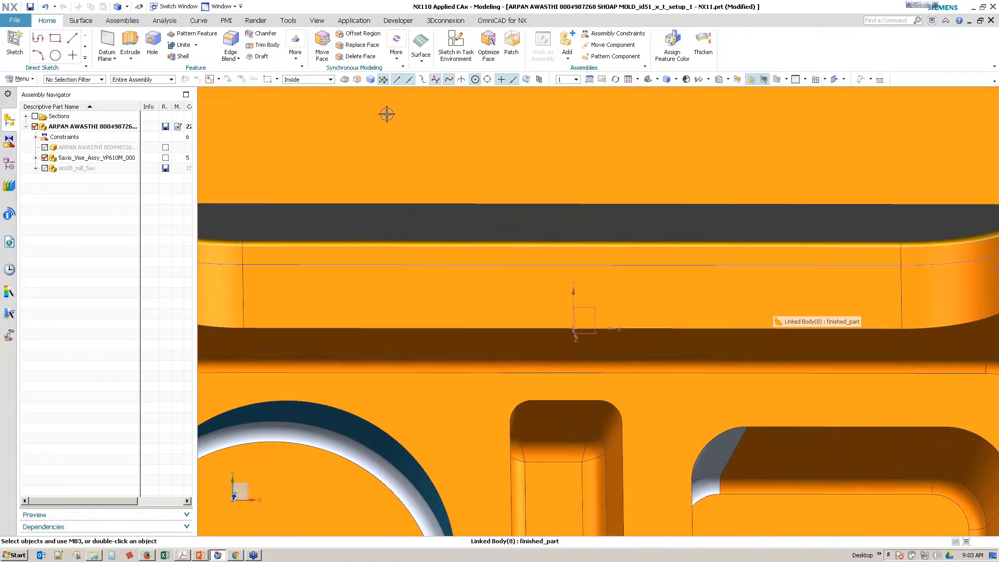
pyautogui.click(294, 57)
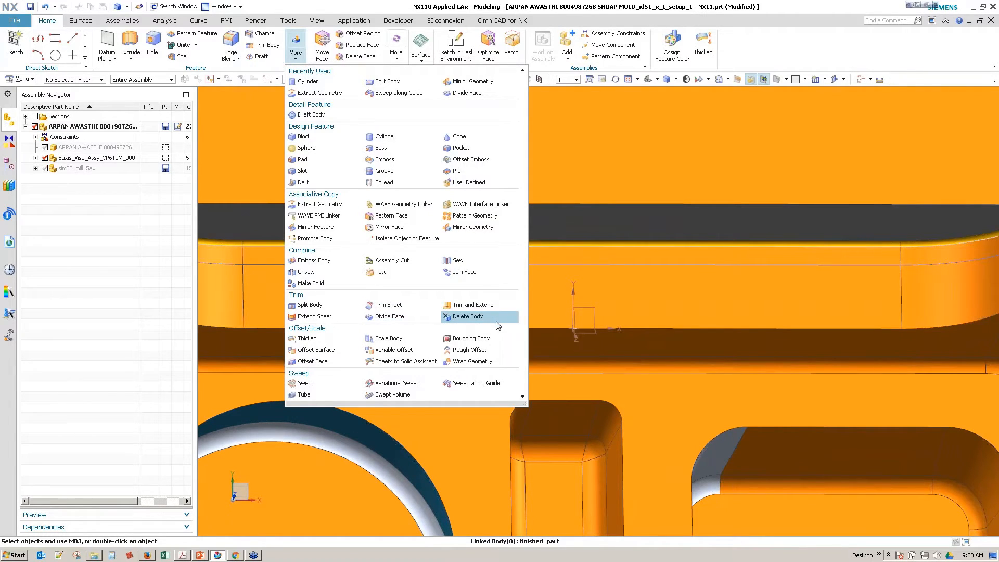
pyautogui.click(388, 320)
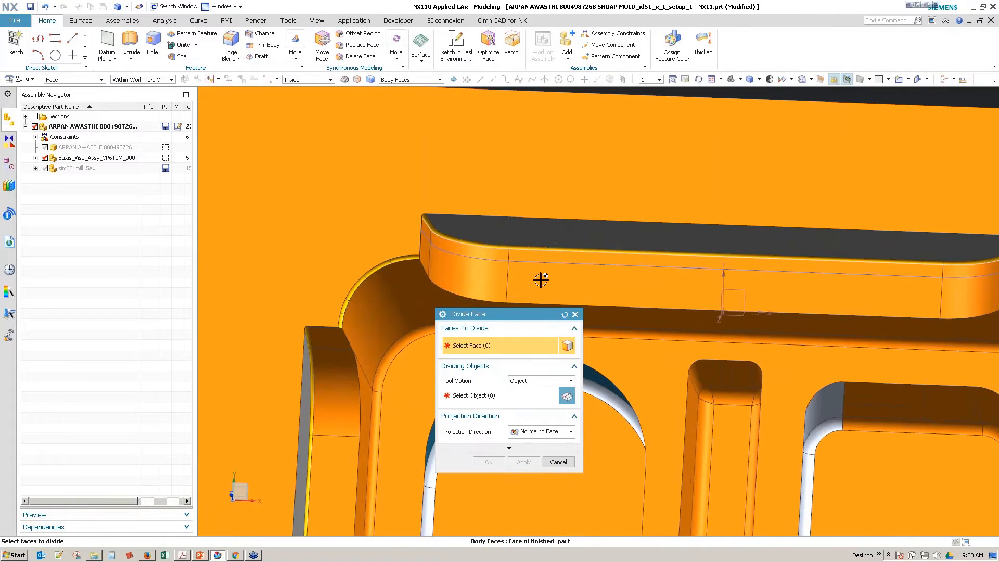
pyautogui.click(539, 281)
pyautogui.keyDown('shift'); pyautogui.click(519, 282); pyautogui.keyUp('shift')
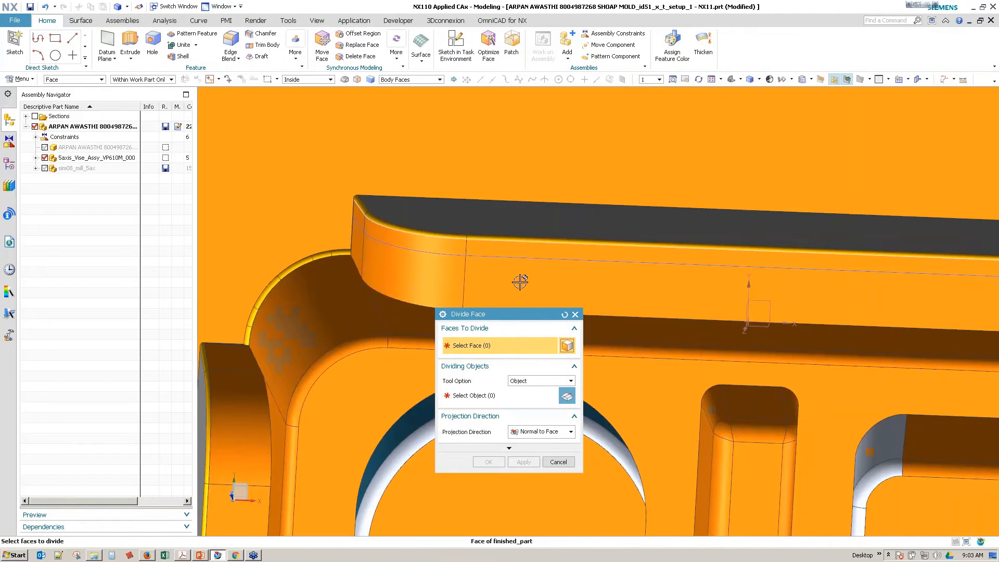
pyautogui.click(403, 79)
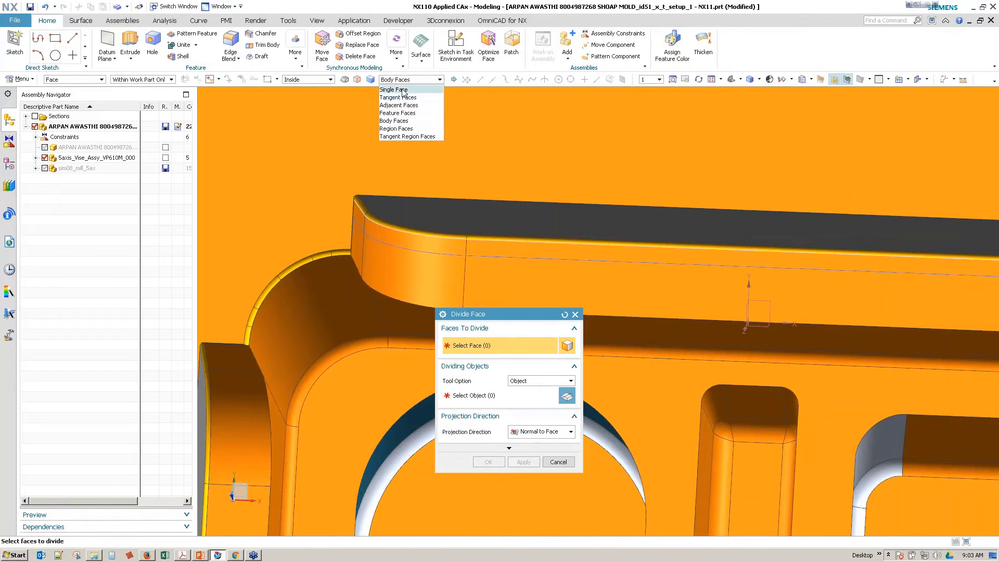
pyautogui.click(401, 91)
pyautogui.click(522, 267)
# Step: Divide the straight wall face with the offset curve, using Along Vector projection normal to that face
pyautogui.click(497, 396)
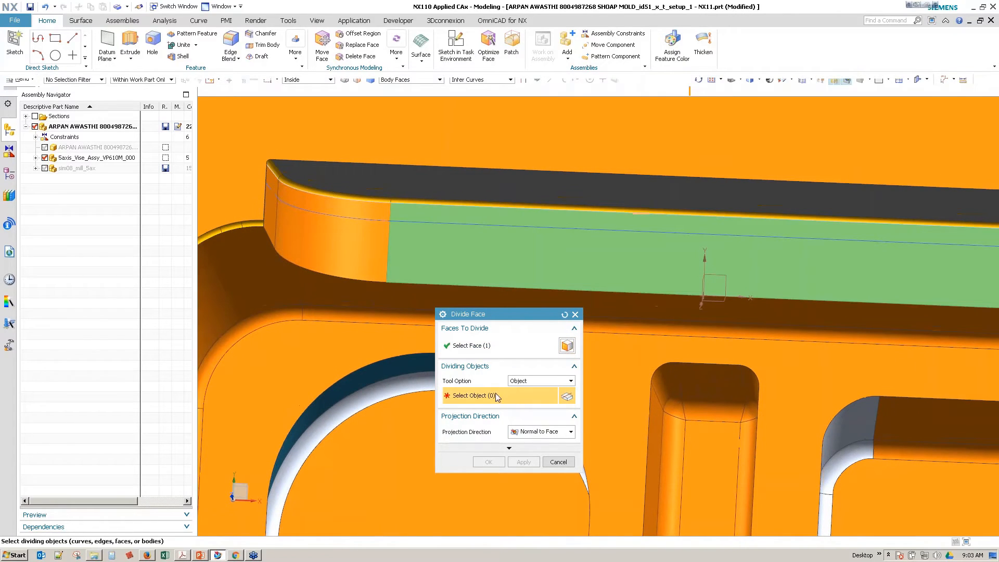
pyautogui.click(445, 223)
pyautogui.click(492, 462)
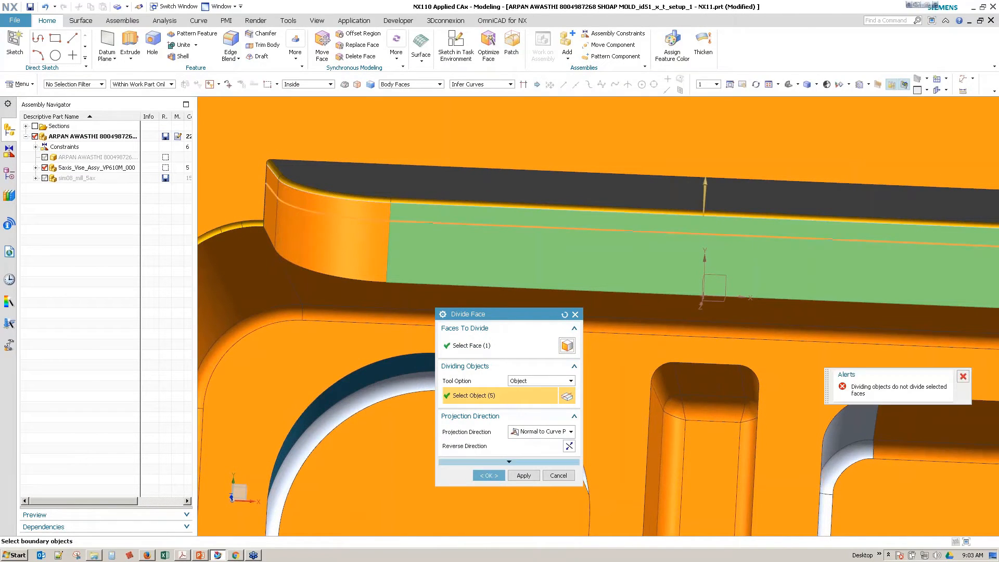
pyautogui.click(508, 461)
pyautogui.click(546, 432)
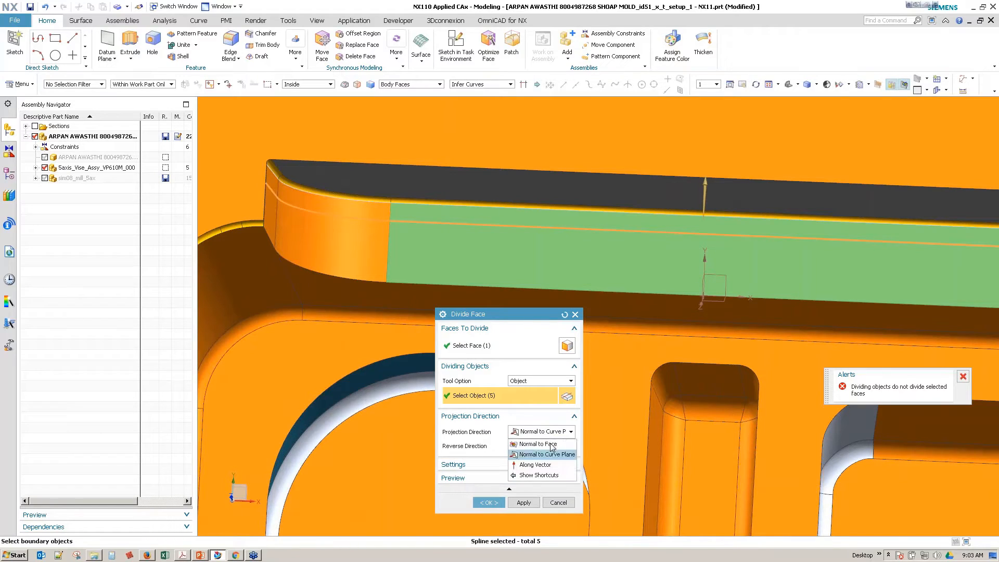
pyautogui.click(535, 465)
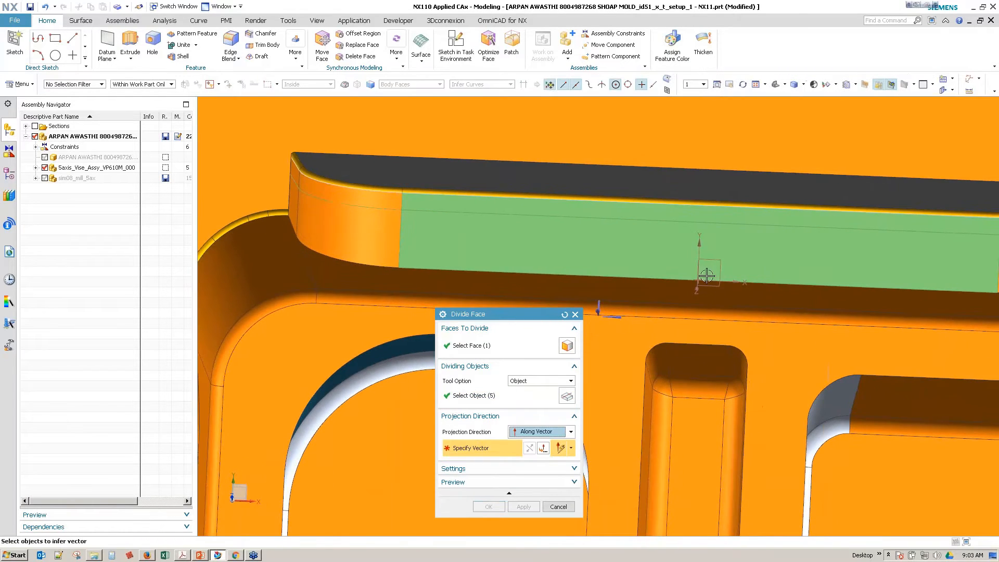
pyautogui.click(876, 263)
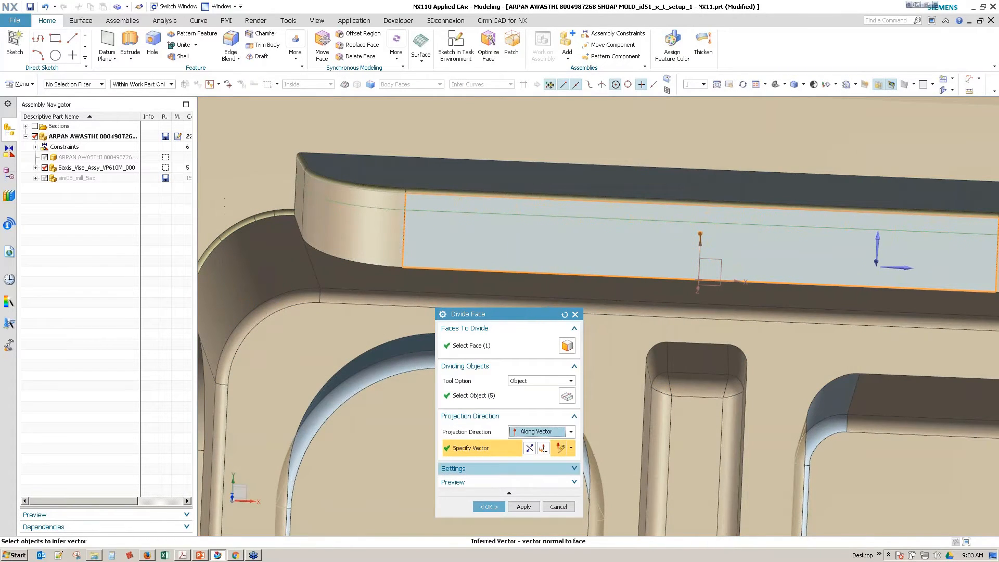
pyautogui.click(500, 506)
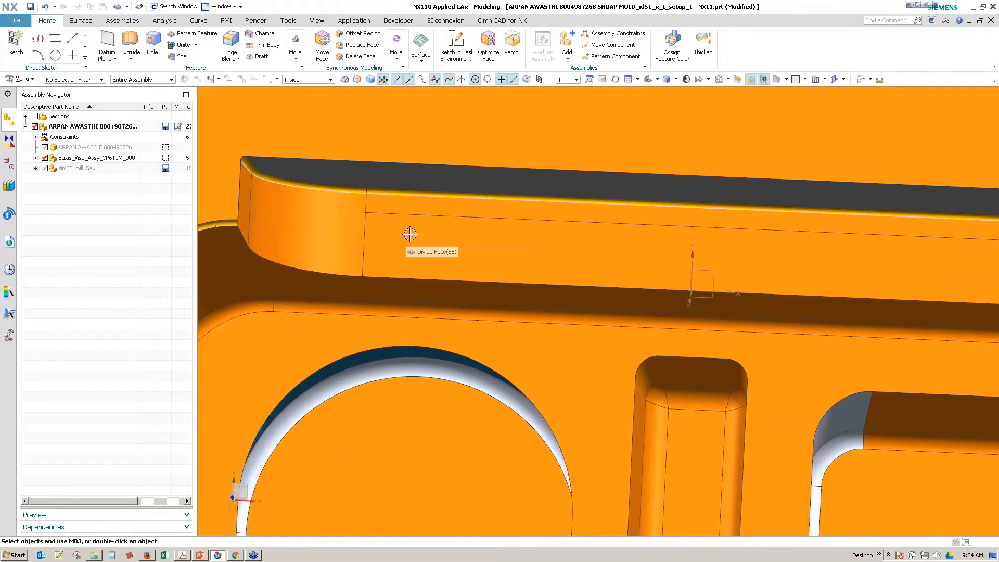
# Step: Undo the face division and switch from Modeling to the Manufacturing application
pyautogui.hotkey('ctrl', 'z')
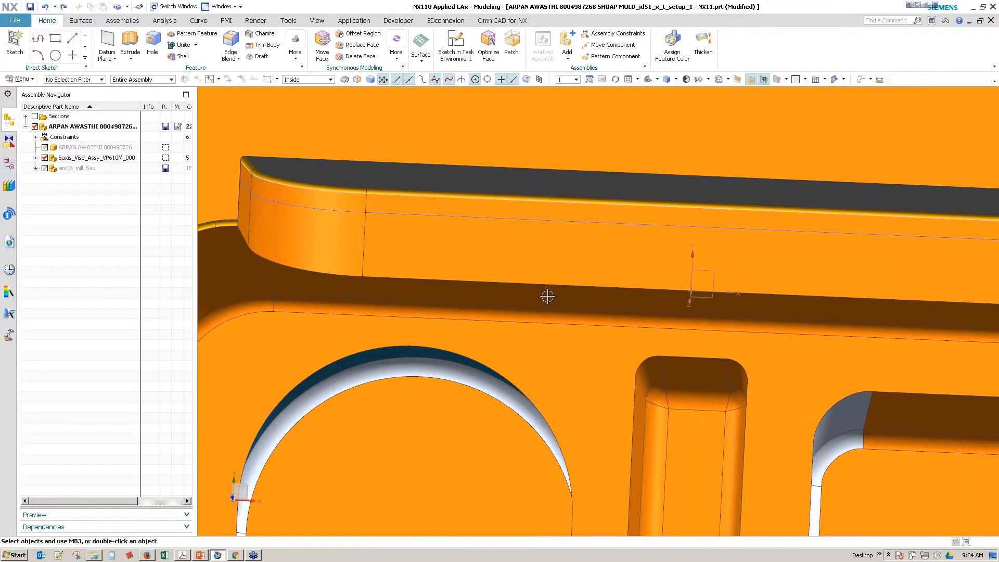
pyautogui.click(352, 22)
pyautogui.click(152, 45)
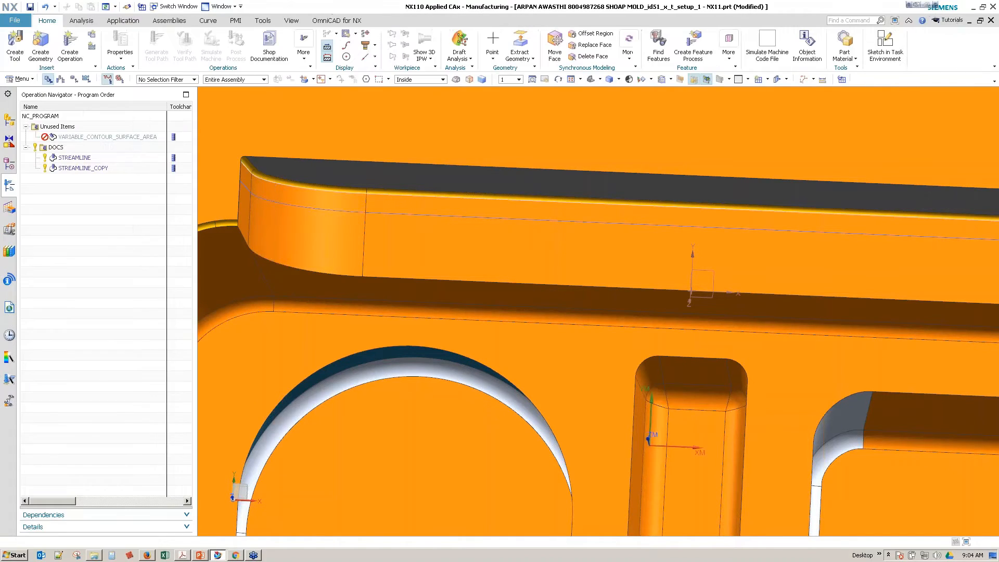
# Step: In the STREAMLINE_COPY operation's Streamline drive settings, set the End Cut percentage to 50
pyautogui.doubleClick(96, 168)
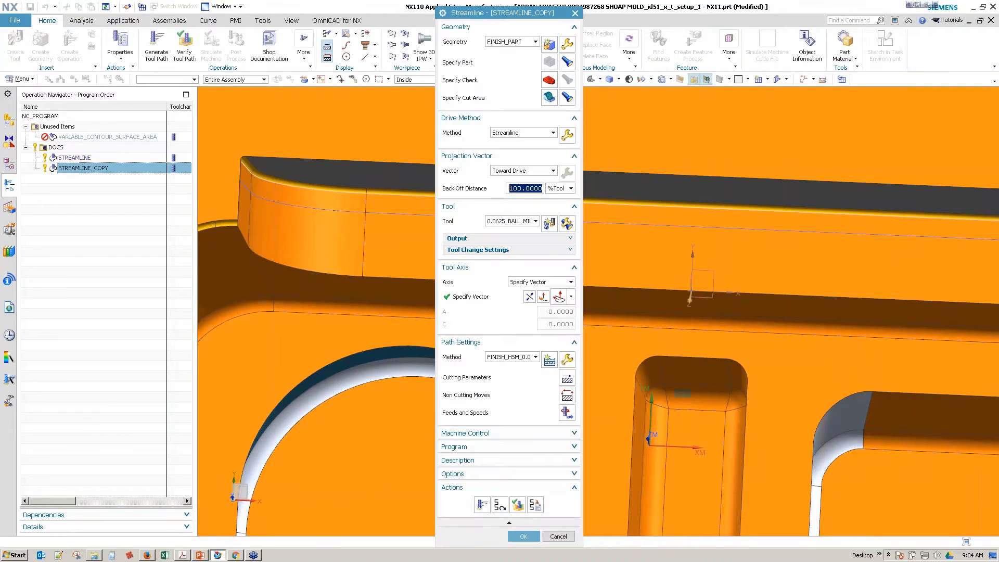
pyautogui.click(567, 135)
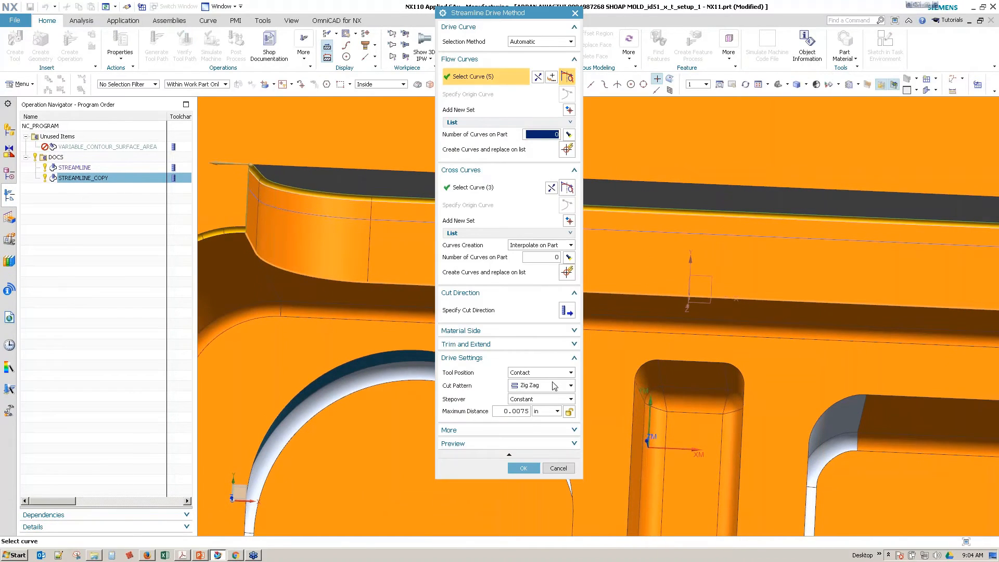
pyautogui.click(522, 344)
pyautogui.doubleClick(552, 397)
pyautogui.doubleClick(549, 373)
pyautogui.write('50')
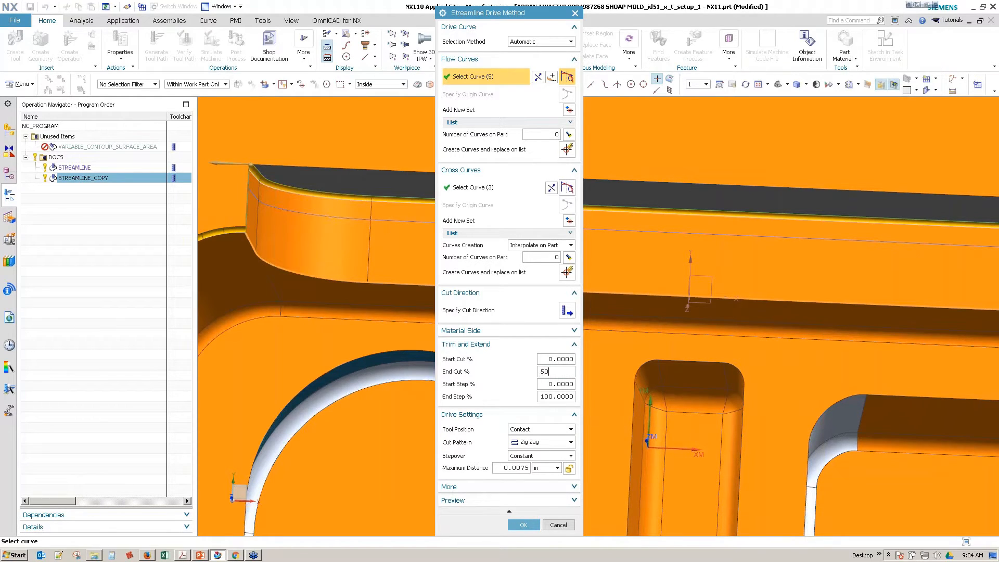
pyautogui.click(523, 526)
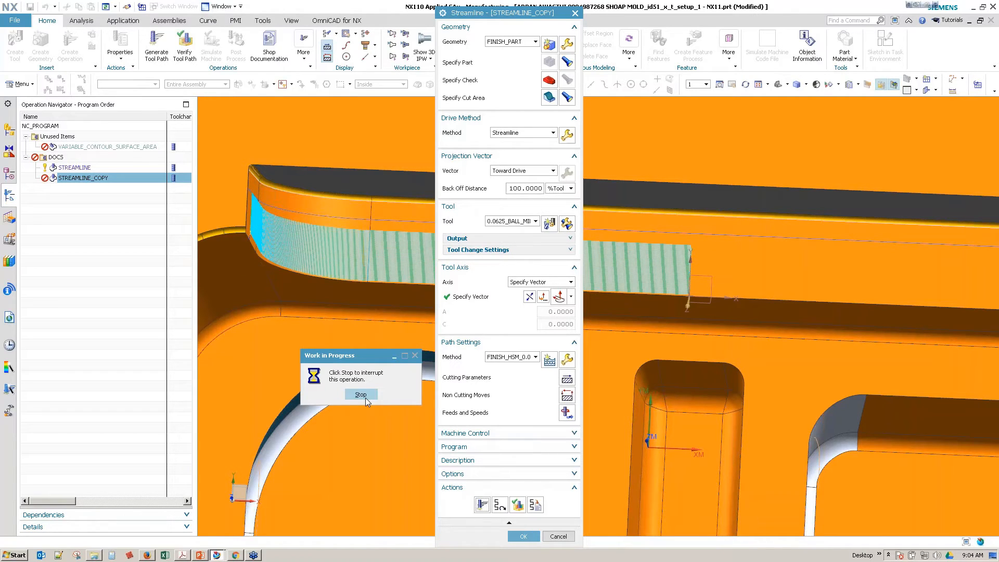
# Step: Interrupt the STREAMLINE_COPY tool path generation and close the operation without keeping the edits
pyautogui.click(360, 396)
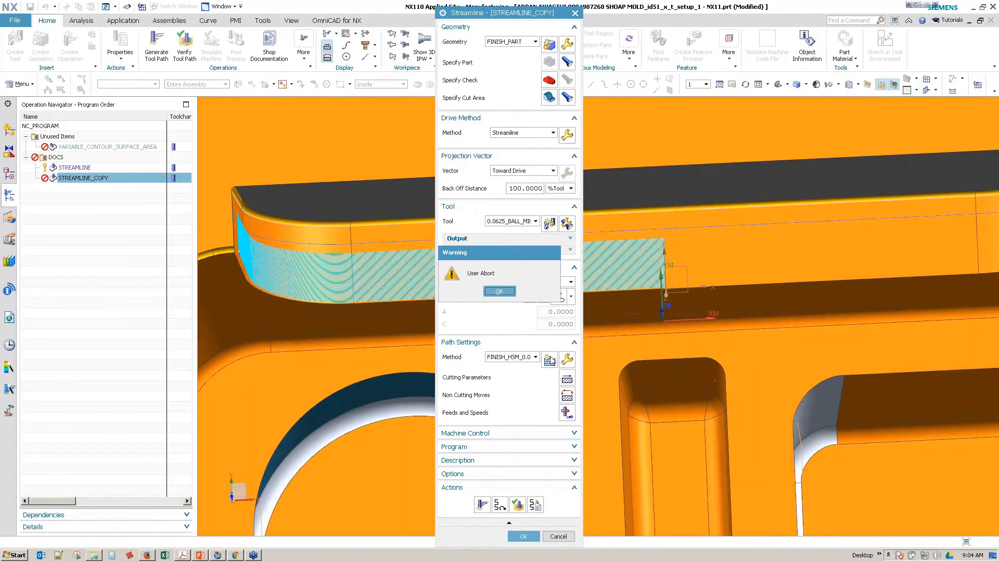
pyautogui.click(499, 292)
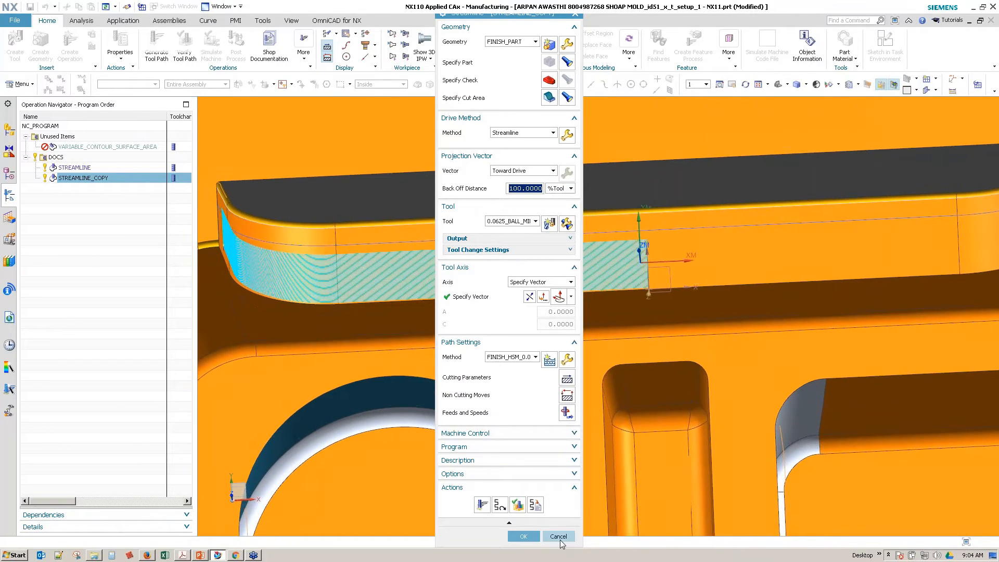
pyautogui.moveTo(654, 281); pyautogui.dragTo(673, 361, button='middle')
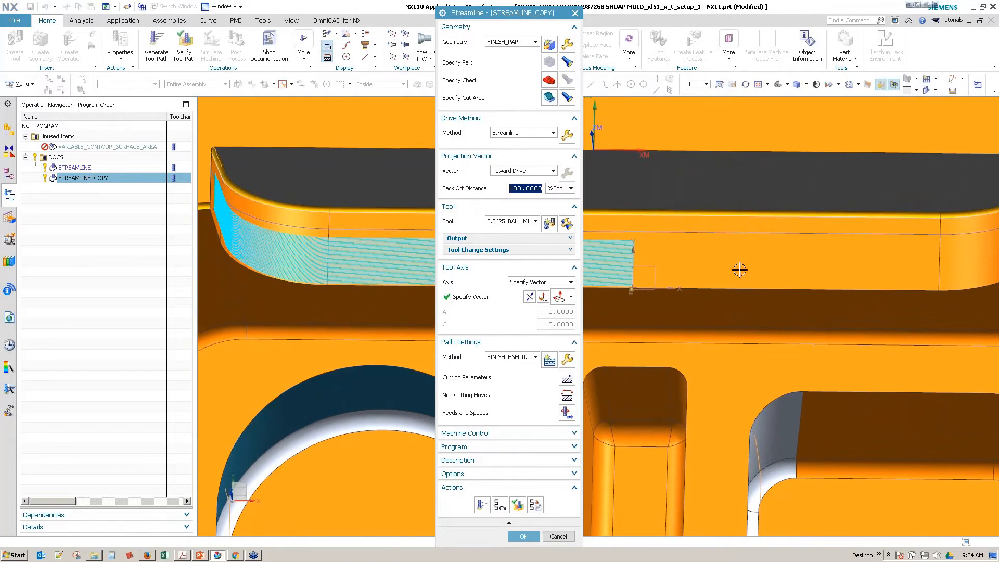
pyautogui.moveTo(740, 270); pyautogui.dragTo(883, 263, button='middle')
pyautogui.click(570, 537)
# Step: Create a mill_multi-axis VARIABLE_STREAMLINE operation in the DOCS program group
pyautogui.moveTo(346, 322); pyautogui.dragTo(225, 261, button='middle')
pyautogui.scroll(-3, 319, 279)
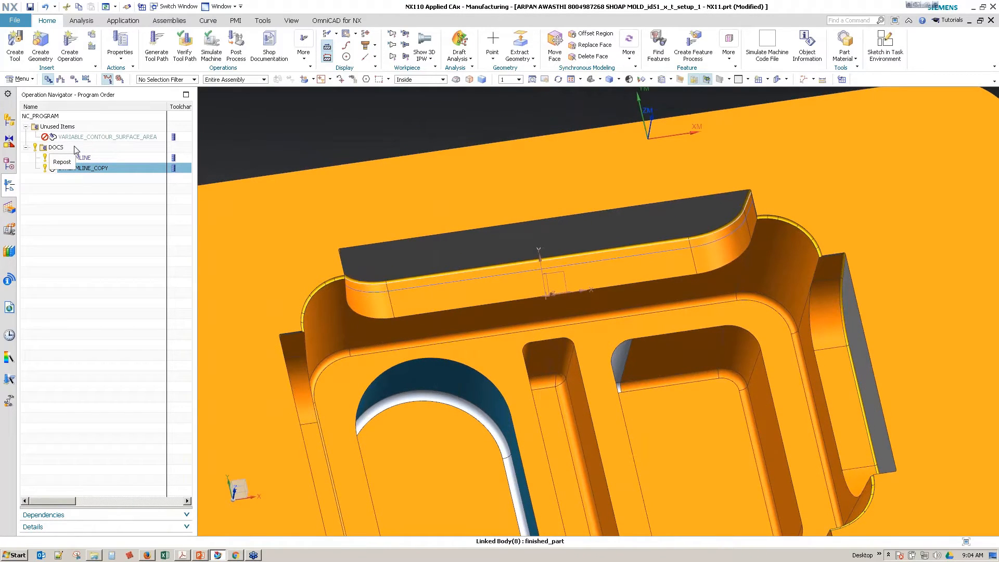
pyautogui.rightClick(72, 149)
pyautogui.moveTo(104, 279)
pyautogui.click(230, 278)
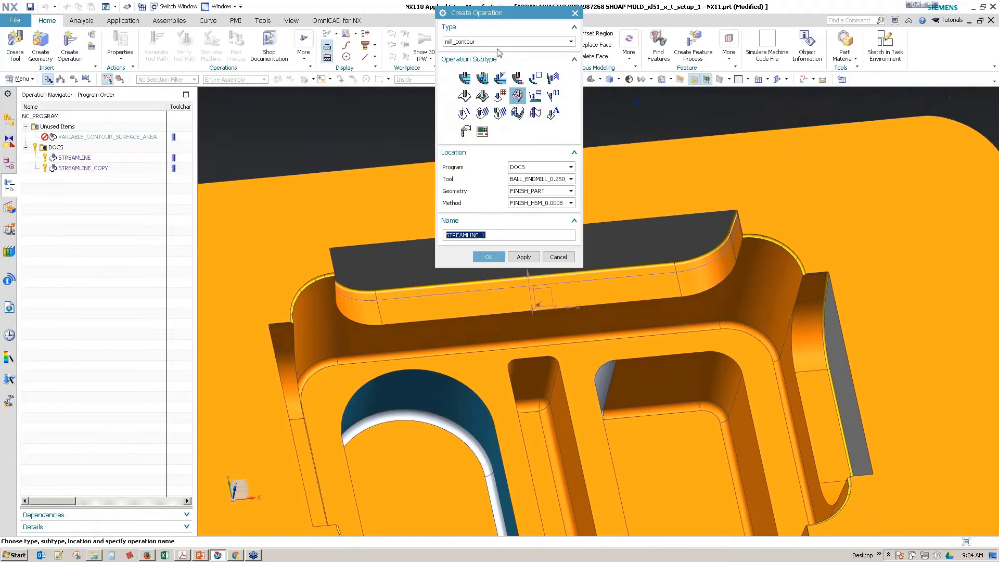
pyautogui.click(502, 43)
pyautogui.click(499, 69)
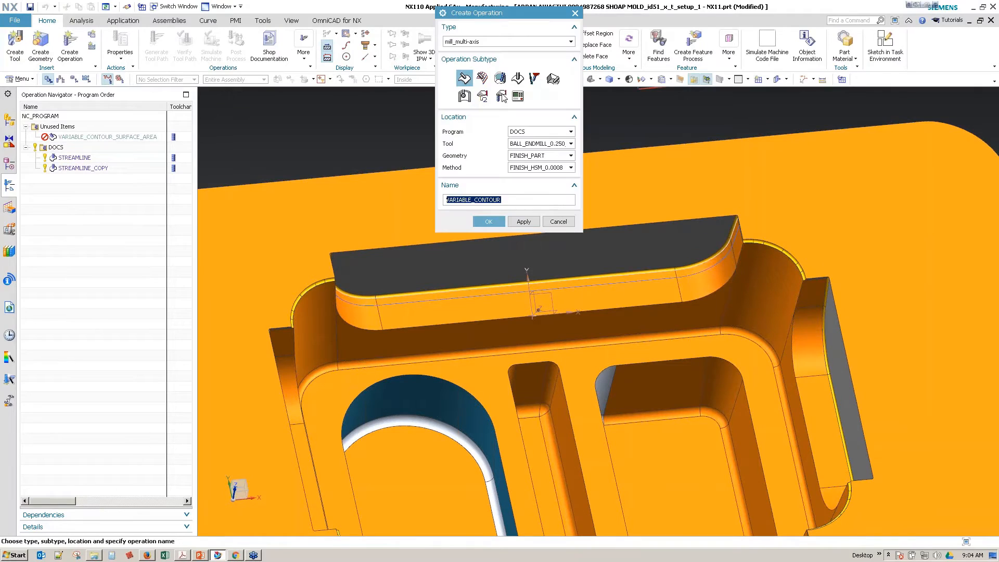
pyautogui.click(484, 80)
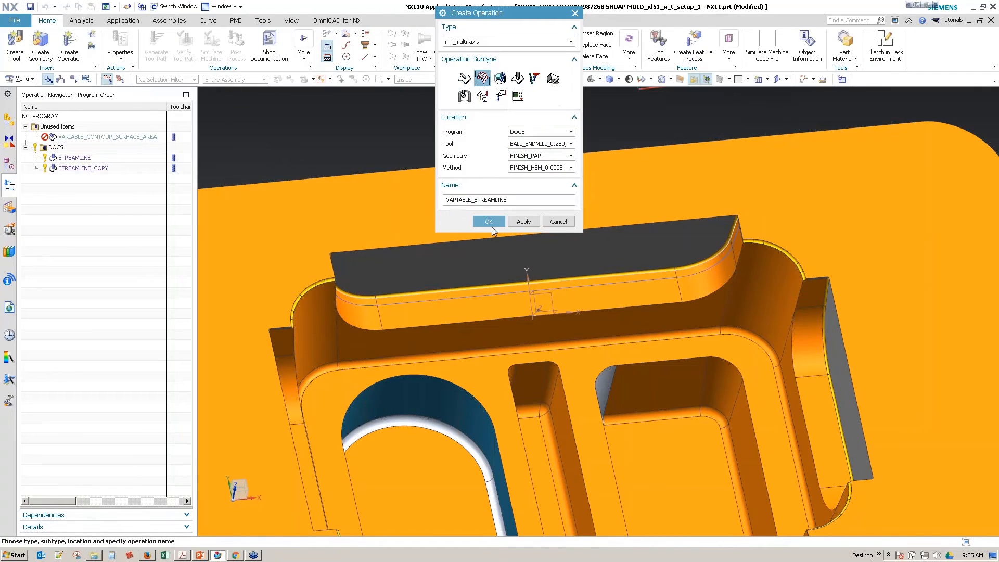
pyautogui.click(489, 222)
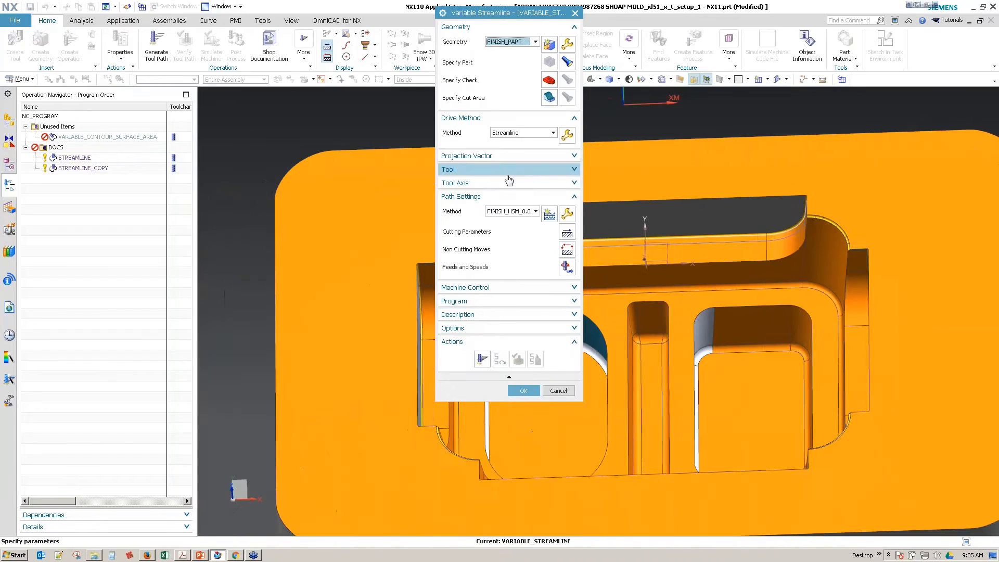
# Step: Set the variable streamline operation's projection vector to Toward Drive
pyautogui.click(519, 156)
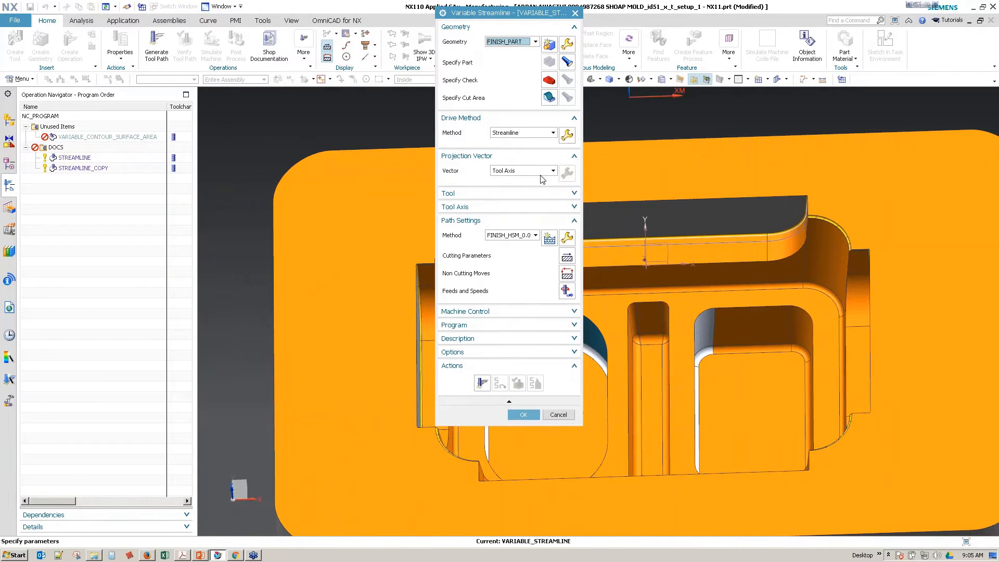
pyautogui.click(520, 171)
pyautogui.click(515, 239)
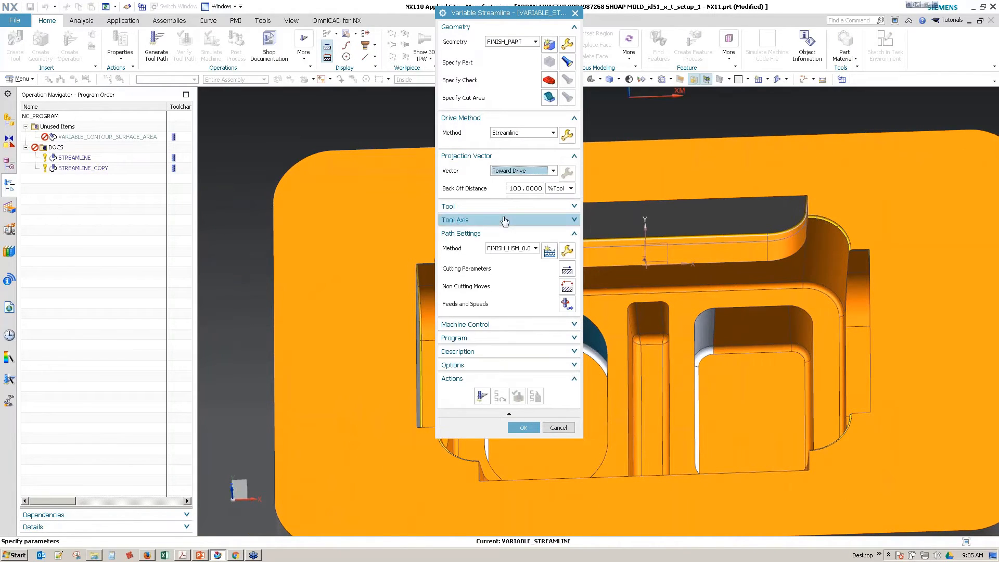
# Step: Set the variable streamline operation's tool axis to Toward Point and accept the operation without a point
pyautogui.click(507, 220)
pyautogui.click(541, 235)
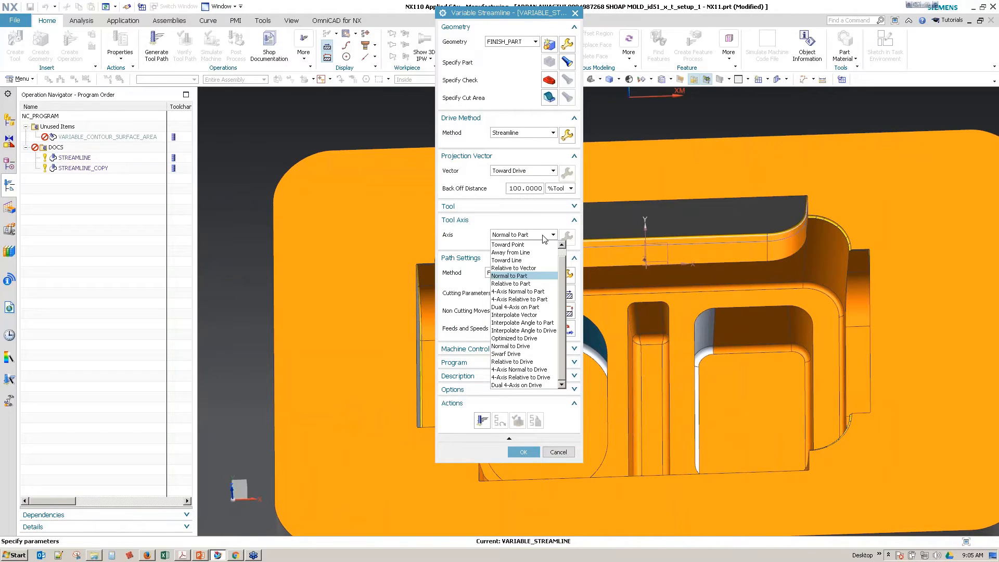
pyautogui.scroll(1, 548, 243)
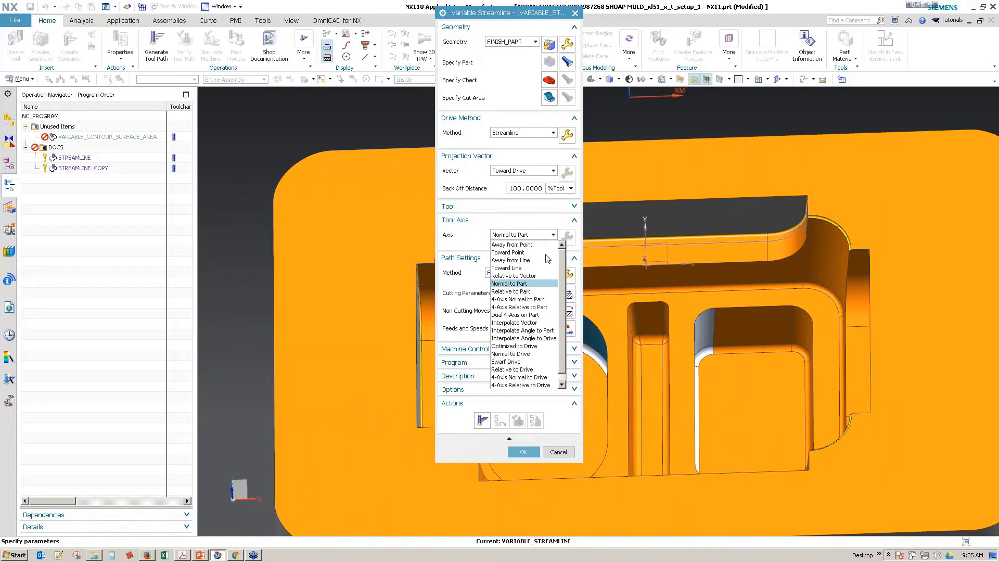
pyautogui.click(507, 252)
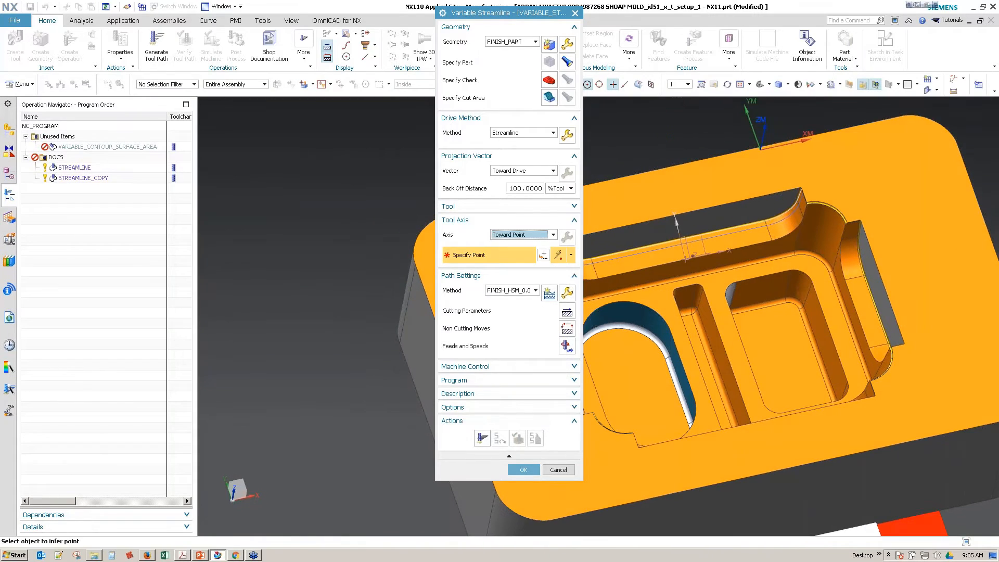
pyautogui.click(523, 469)
pyautogui.moveTo(491, 404); pyautogui.dragTo(281, 299, button='middle')
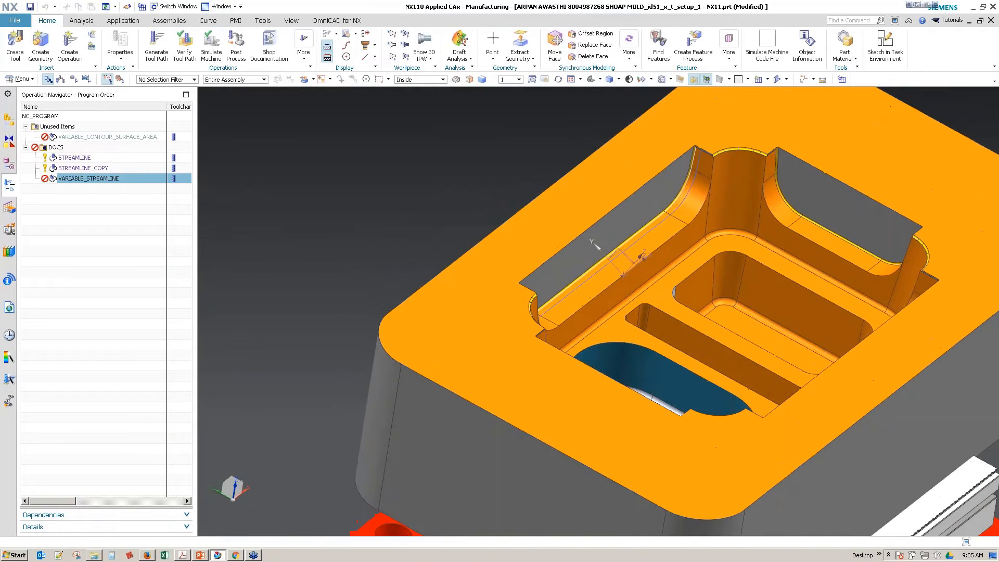
# Step: Hide Datum Coordinate System (52) from the model history
pyautogui.click(9, 163)
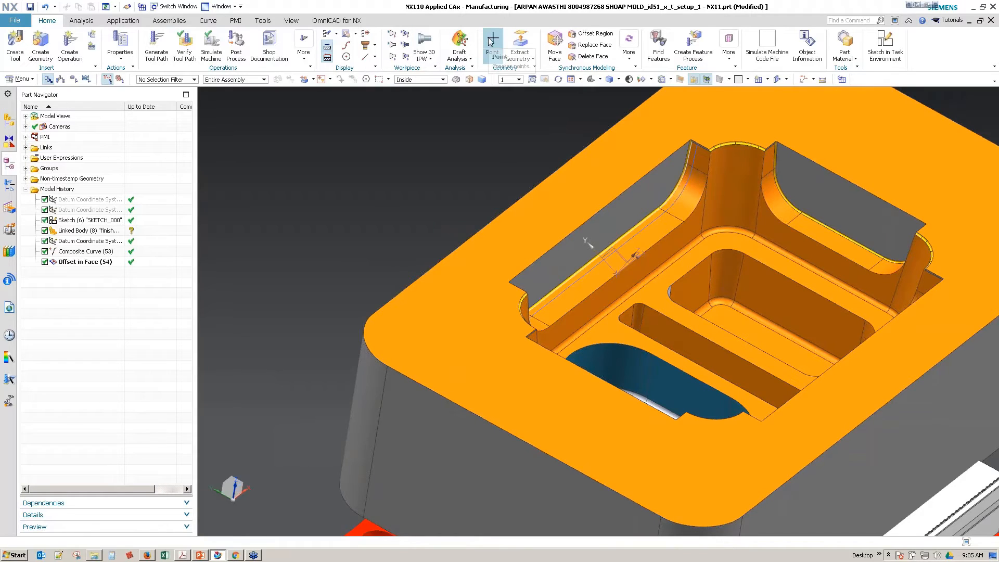
pyautogui.click(87, 242)
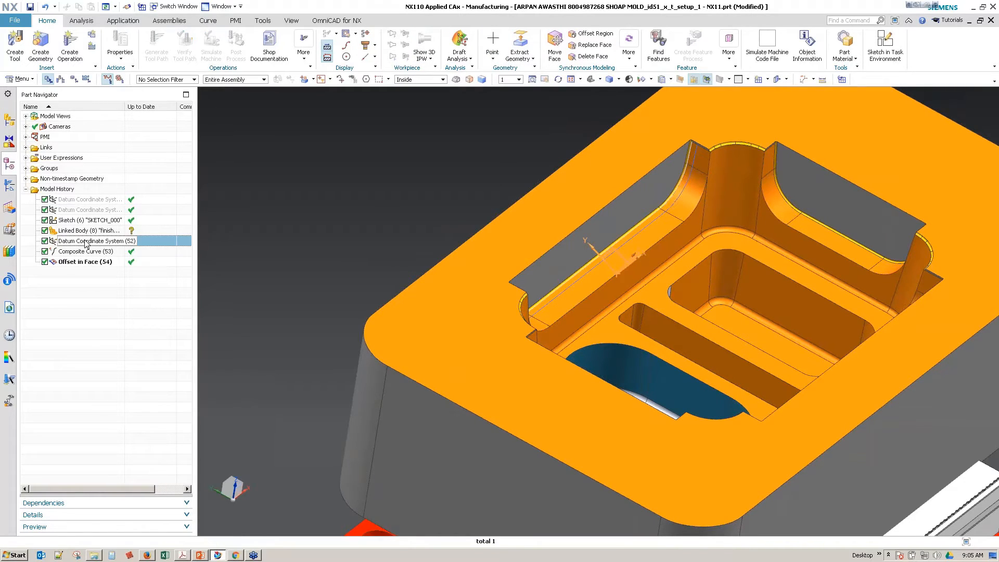
pyautogui.hotkey('ctrl', 'b')
# Step: Create a dynamic datum coordinate system above the stepped wall at about X -0.166, Y 0.728, Z 1.667
pyautogui.click(492, 59)
pyautogui.click(528, 136)
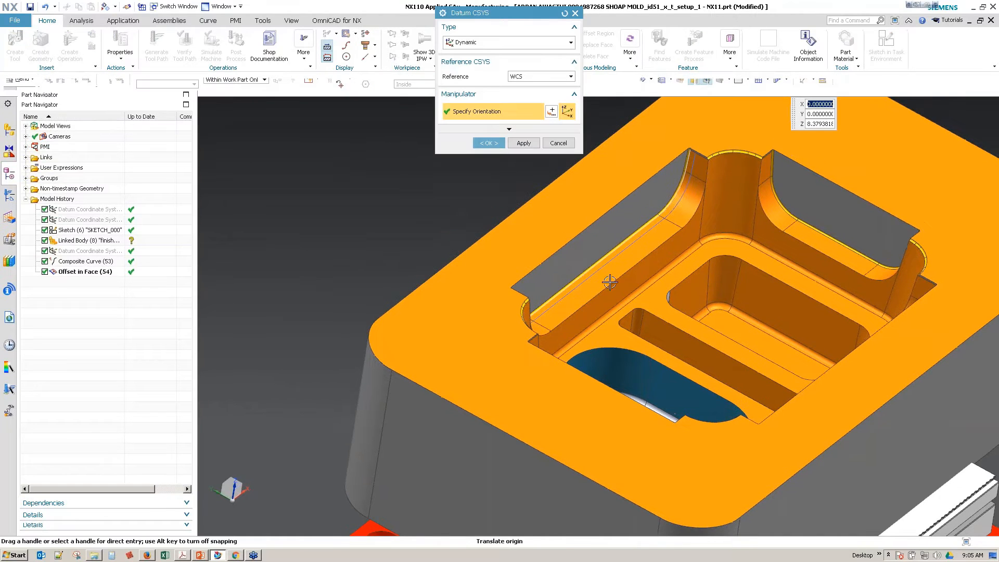
pyautogui.click(617, 279)
pyautogui.moveTo(618, 278); pyautogui.dragTo(538, 293, button='middle')
pyautogui.moveTo(563, 285); pyautogui.dragTo(573, 192)
pyautogui.moveTo(513, 225); pyautogui.dragTo(605, 248)
pyautogui.moveTo(606, 260); pyautogui.dragTo(654, 263, button='middle')
pyautogui.moveTo(644, 252); pyautogui.dragTo(643, 219)
pyautogui.moveTo(636, 228); pyautogui.dragTo(570, 340, button='middle')
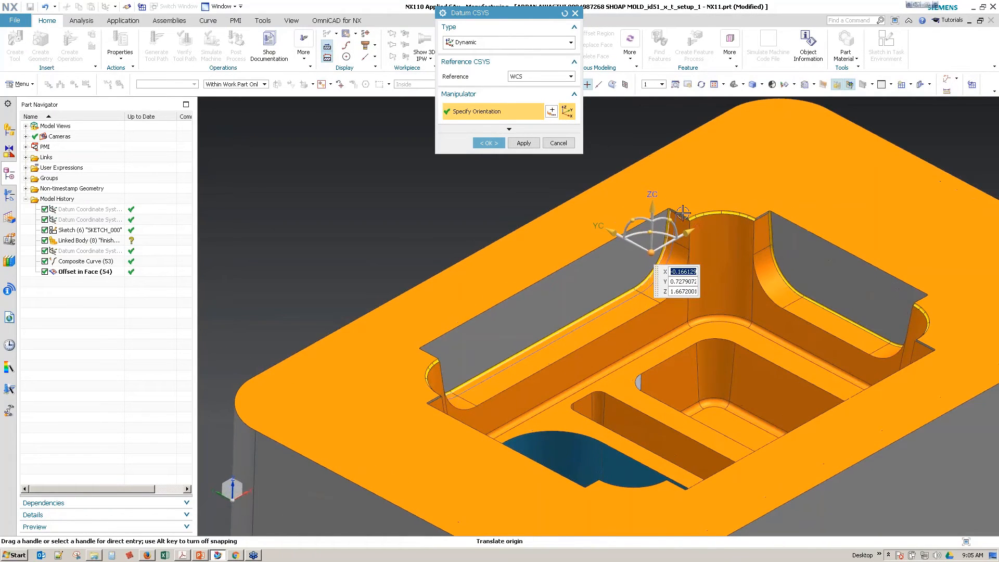
pyautogui.scroll(-1, 403, 294)
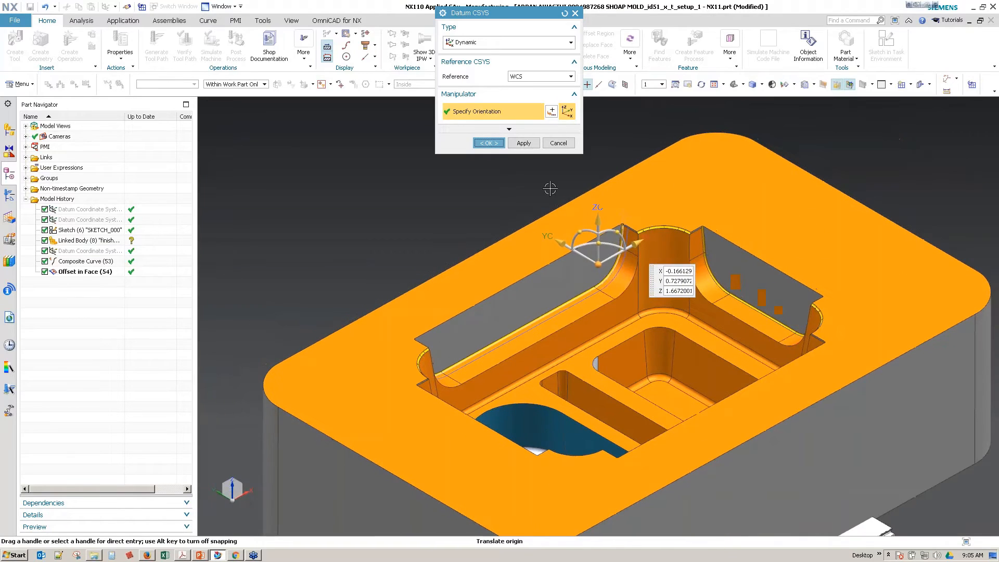
pyautogui.click(488, 143)
# Step: In VARIABLE_STREAMLINE, aim the tool axis at the new datum's origin and select the long stepped wall's faces as the cut area
pyautogui.click(9, 187)
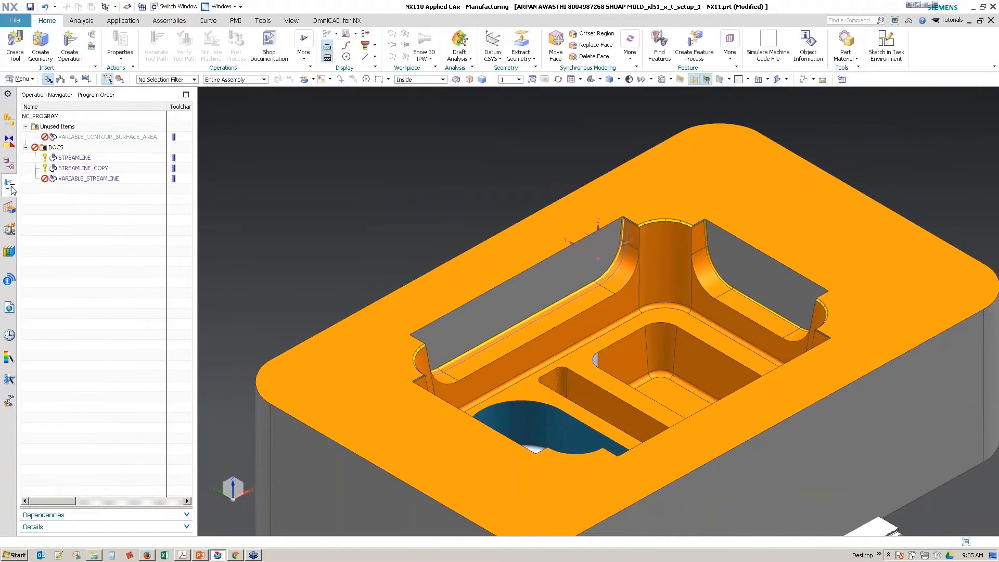
pyautogui.doubleClick(74, 178)
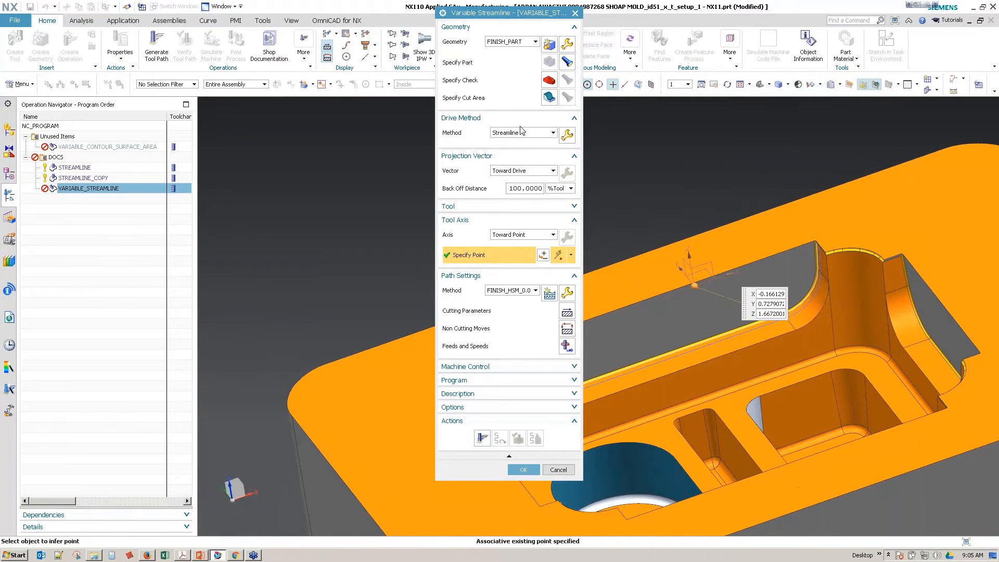
pyautogui.click(549, 97)
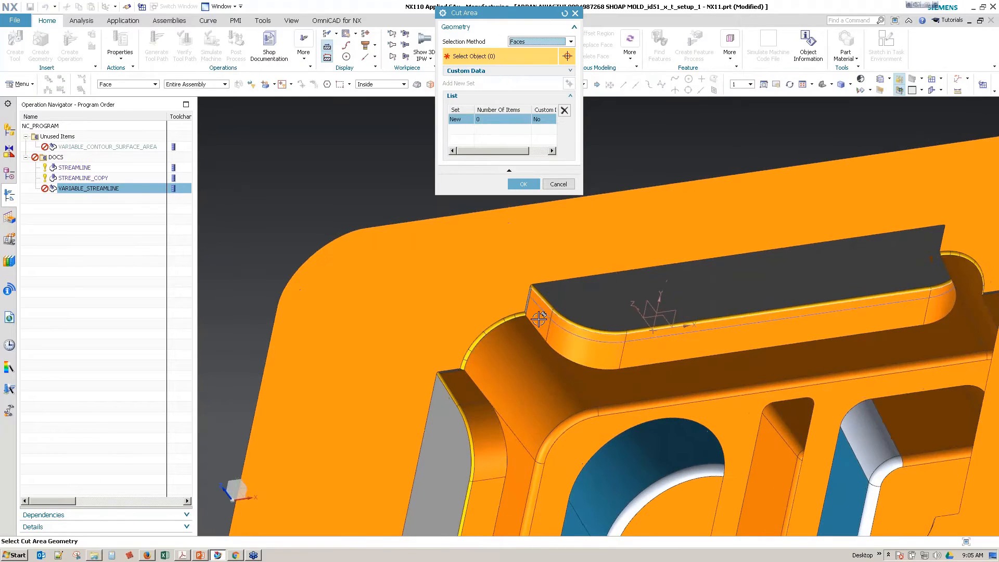
pyautogui.click(539, 319)
pyautogui.click(591, 343)
pyautogui.click(660, 347)
pyautogui.moveTo(692, 360); pyautogui.dragTo(809, 326, button='middle')
pyautogui.click(704, 286)
pyautogui.click(738, 252)
pyautogui.moveTo(740, 251); pyautogui.dragTo(661, 234, button='middle')
pyautogui.click(528, 172)
pyautogui.moveTo(617, 337); pyautogui.dragTo(710, 329, button='middle')
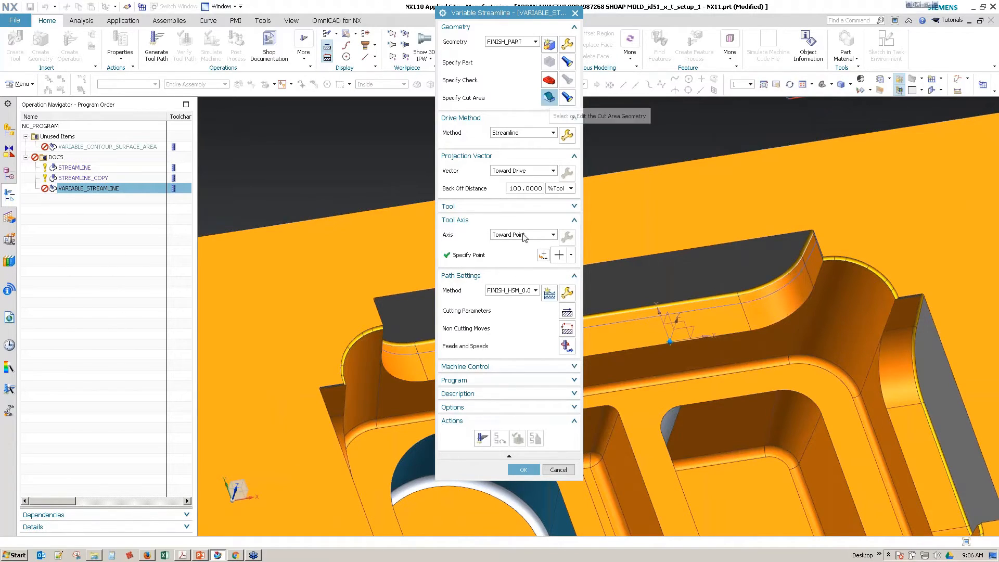
# Step: Set the Streamline drive to a Zig Zag cut pattern with Constant stepover and a maximum distance of 0.01 in
pyautogui.click(567, 135)
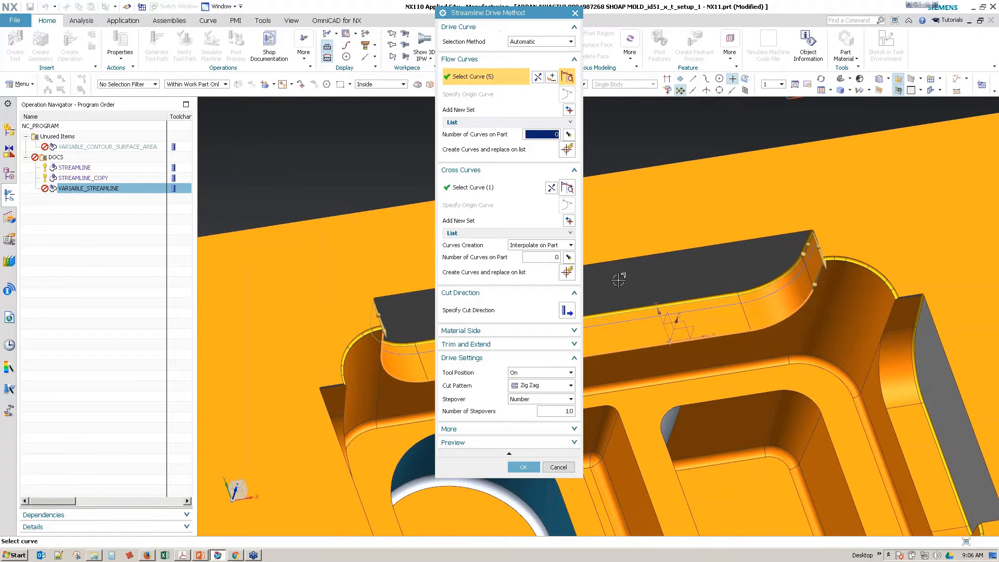
pyautogui.click(537, 389)
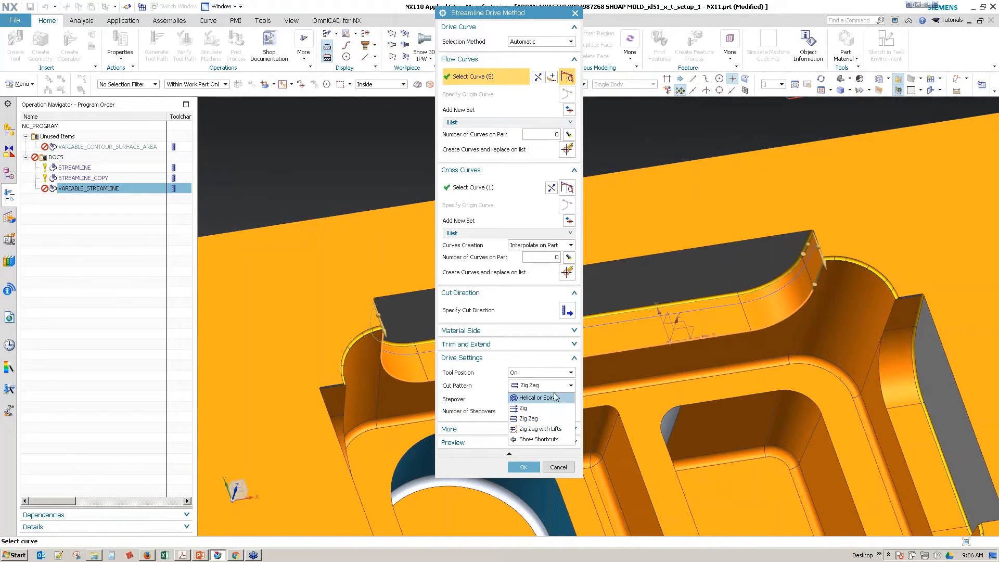
pyautogui.click(539, 418)
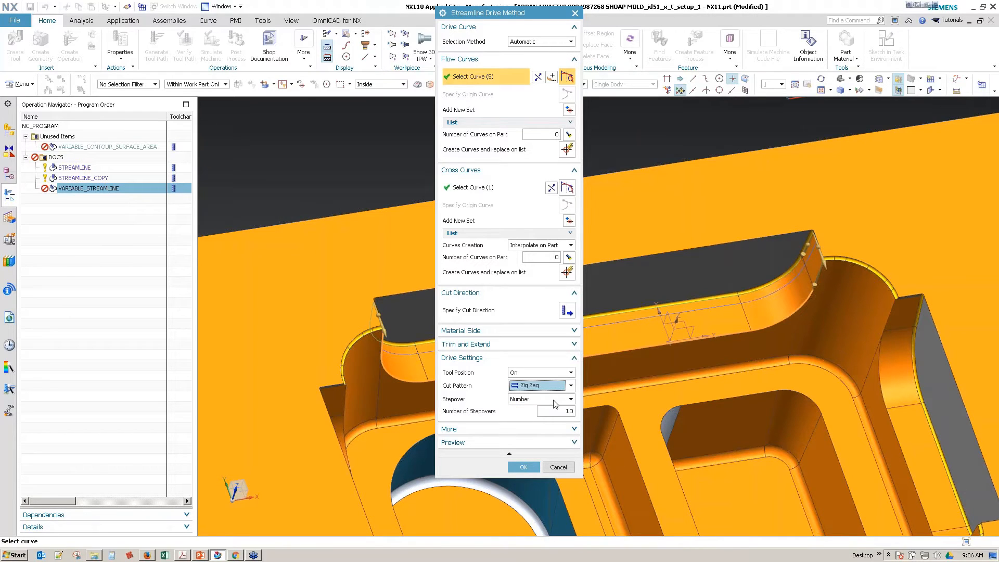
pyautogui.click(555, 399)
pyautogui.click(540, 411)
pyautogui.doubleClick(520, 410)
pyautogui.write('.01')
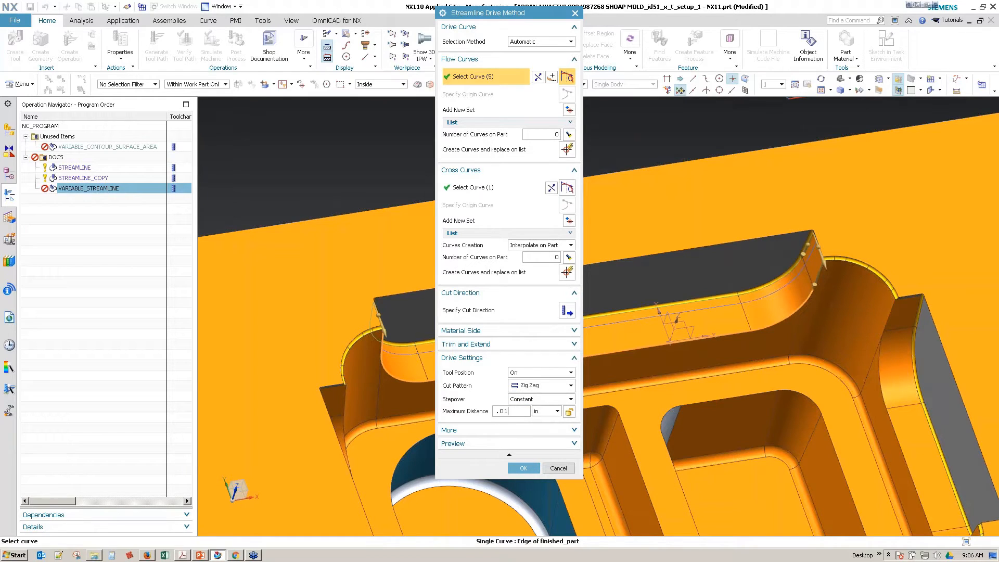
pyautogui.click(523, 468)
# Step: Generate the VARIABLE_STREAMLINE tool path on the stepped wall
pyautogui.click(482, 440)
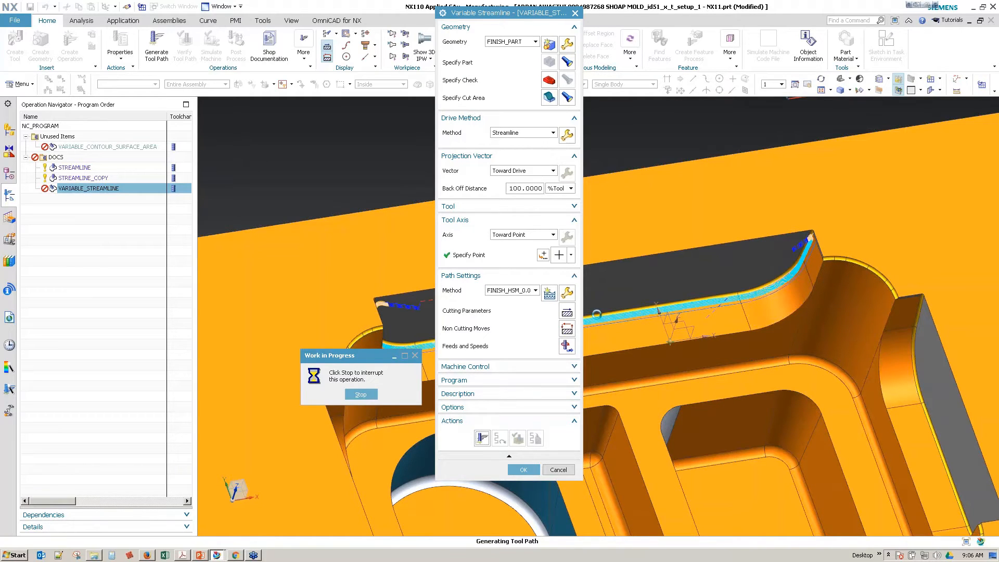
pyautogui.click(361, 394)
pyautogui.click(498, 292)
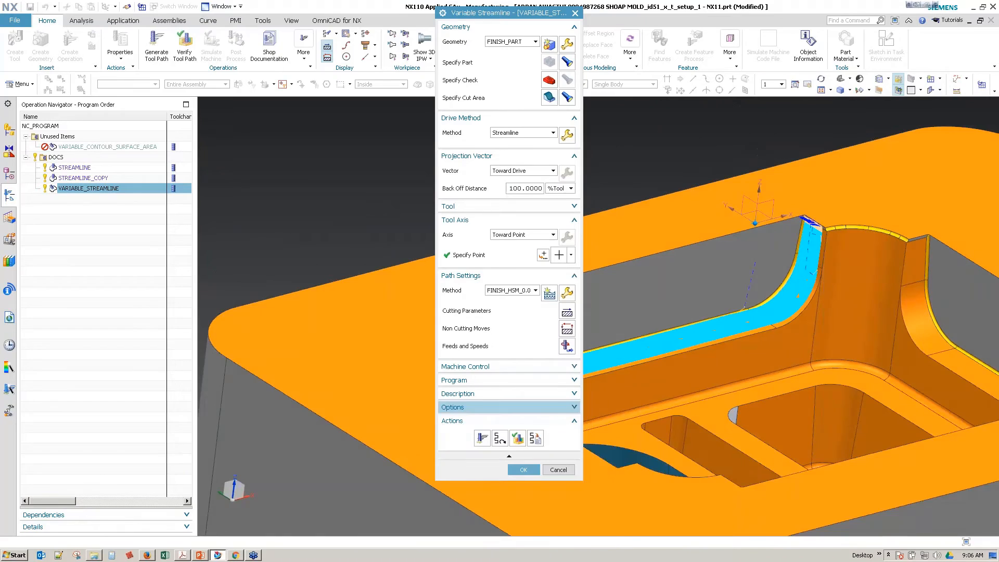
# Step: Verify the tool path by placing the tool at several points along the wall and examining its tilt and clearance
pyautogui.click(520, 438)
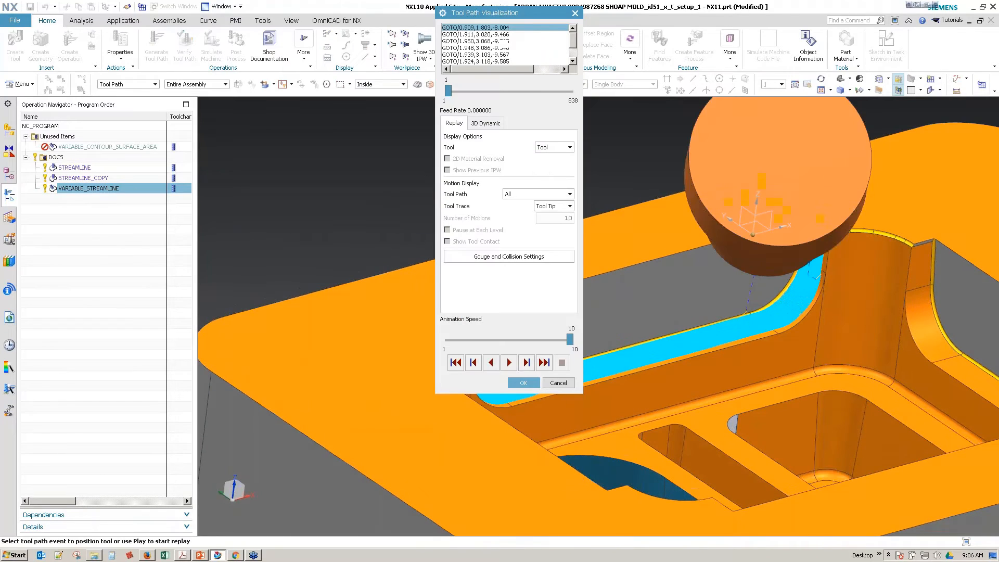
pyautogui.click(659, 347)
pyautogui.moveTo(645, 359); pyautogui.dragTo(676, 403, button='middle')
pyautogui.click(850, 241)
pyautogui.moveTo(831, 231); pyautogui.dragTo(780, 276, button='middle')
pyautogui.click(838, 249)
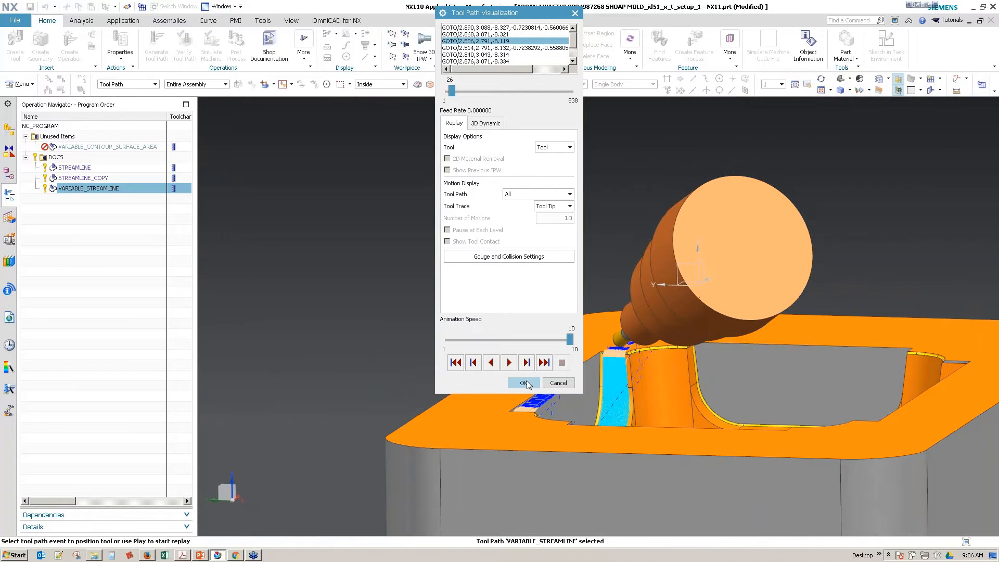
pyautogui.click(523, 383)
# Step: Enter a new maximum distance for the Streamline drive's constant stepover and accept the operation
pyautogui.click(566, 135)
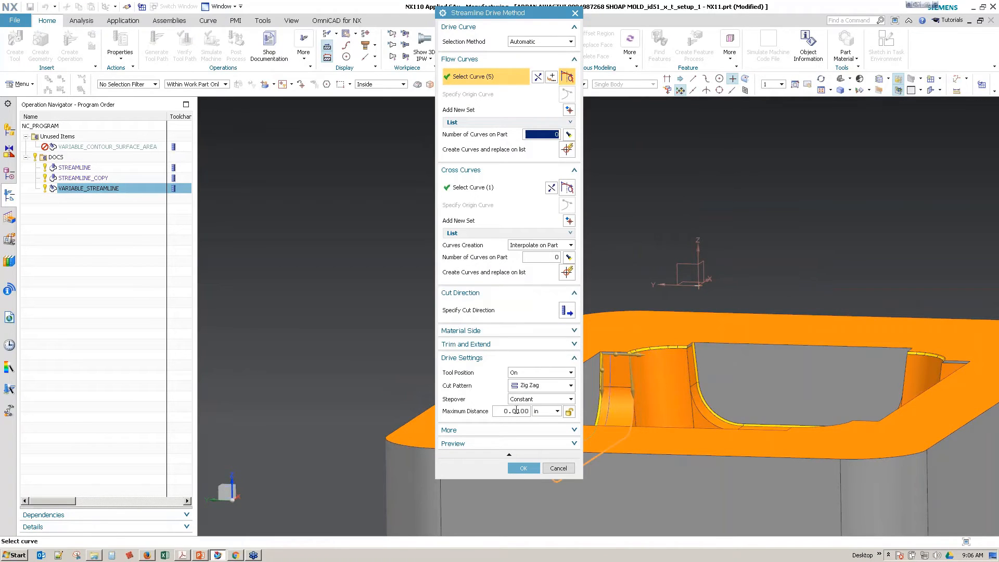
pyautogui.doubleClick(515, 411)
pyautogui.write('.0')
pyautogui.click(512, 470)
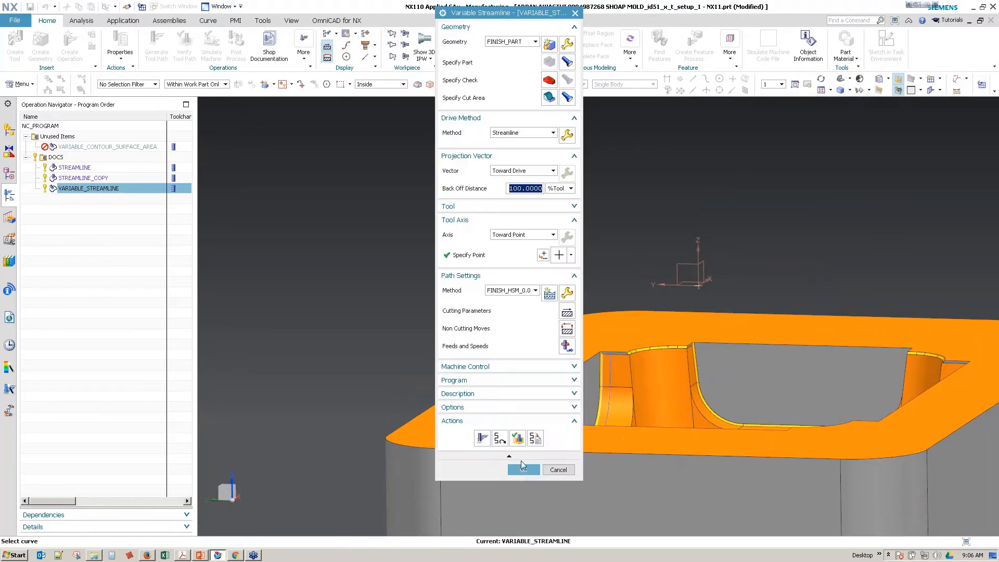
pyautogui.click(520, 468)
# Step: Raise the tool-axis datum coordinate system along its ZC axis to about Z 3.017
pyautogui.doubleClick(730, 244)
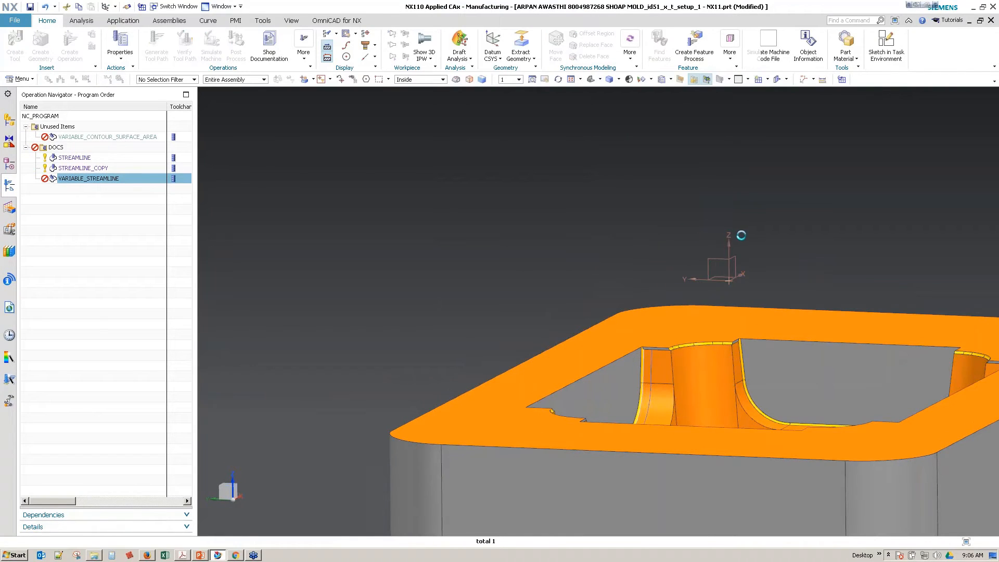
pyautogui.moveTo(723, 221); pyautogui.dragTo(724, 140)
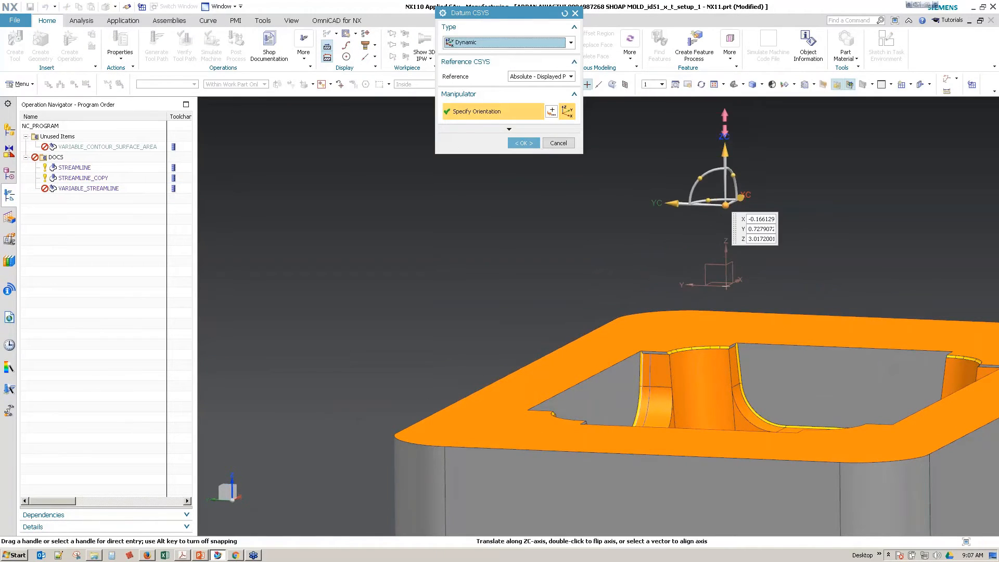
pyautogui.click(530, 144)
pyautogui.moveTo(442, 177); pyautogui.dragTo(238, 215, button='middle')
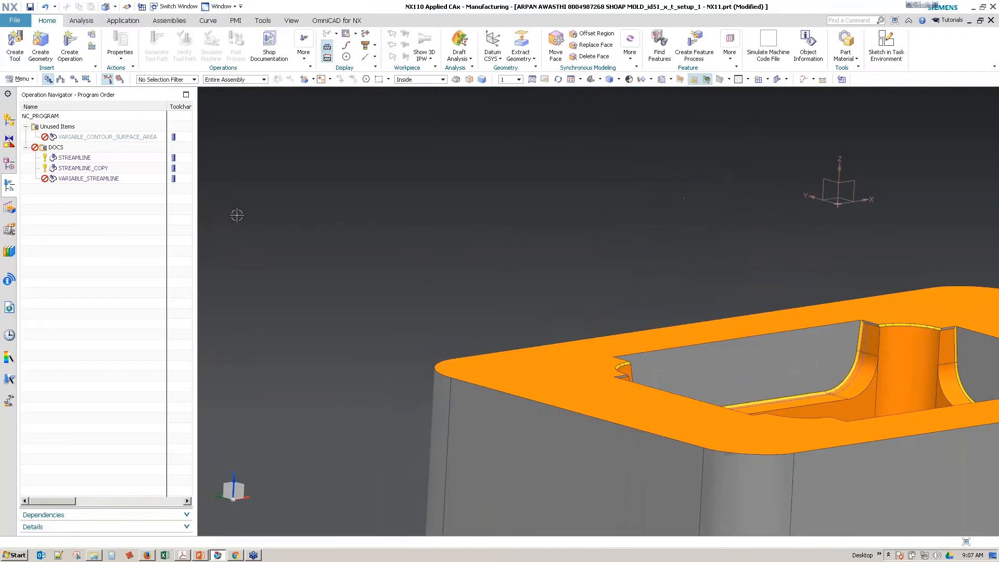
# Step: Regenerate the VARIABLE_STREAMLINE tool path with the raised datum point
pyautogui.rightClick(113, 180)
pyautogui.click(141, 254)
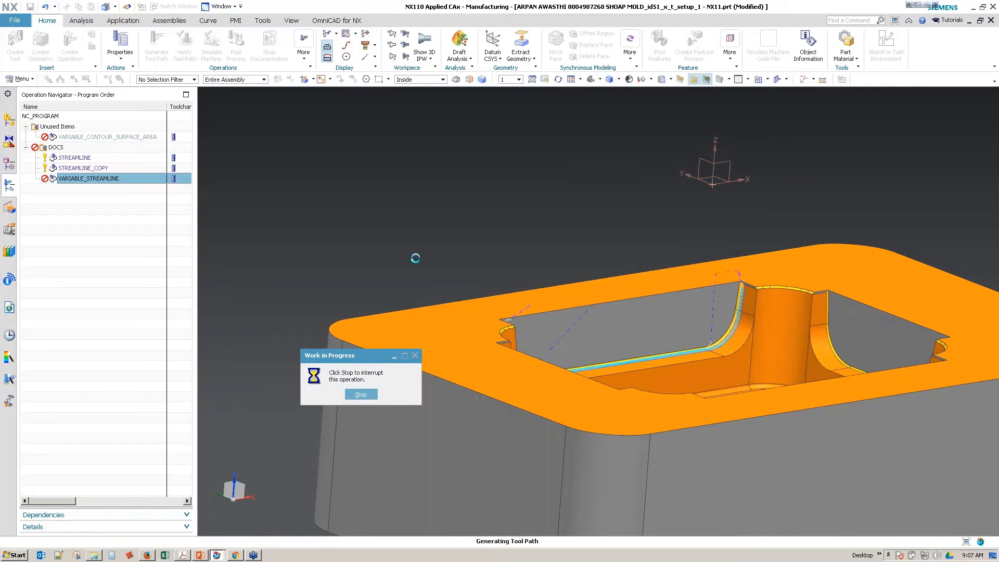
pyautogui.moveTo(384, 321); pyautogui.dragTo(424, 316, button='middle')
# Step: Verify the regenerated VARIABLE_STREAMLINE path, examining the tool and holder tilt at several positions, and close the operation
pyautogui.doubleClick(125, 185)
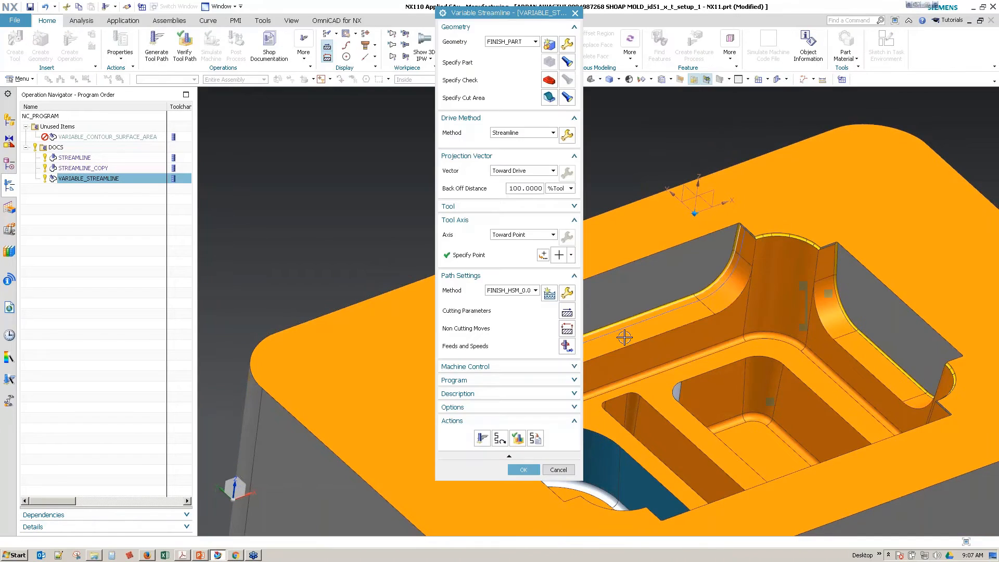
pyautogui.click(518, 439)
pyautogui.click(643, 331)
pyautogui.moveTo(650, 333); pyautogui.dragTo(720, 320, button='middle')
pyautogui.click(769, 300)
pyautogui.click(777, 281)
pyautogui.moveTo(776, 283); pyautogui.dragTo(696, 371, button='middle')
pyautogui.moveTo(714, 317)
pyautogui.mouseDown(button='middle')
pyautogui.moveTo(695, 372)
pyautogui.moveTo(744, 376)
pyautogui.moveTo(723, 319)
pyautogui.moveTo(709, 330)
pyautogui.moveTo(755, 300)
pyautogui.moveTo(720, 333)
pyautogui.mouseUp(button='middle')
pyautogui.click(744, 375)
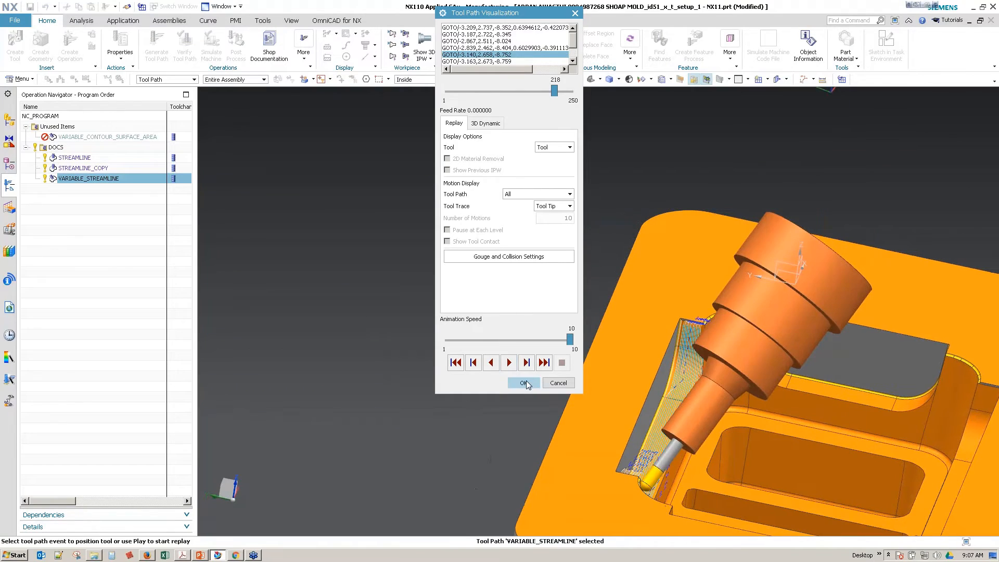
pyautogui.click(523, 383)
pyautogui.click(523, 470)
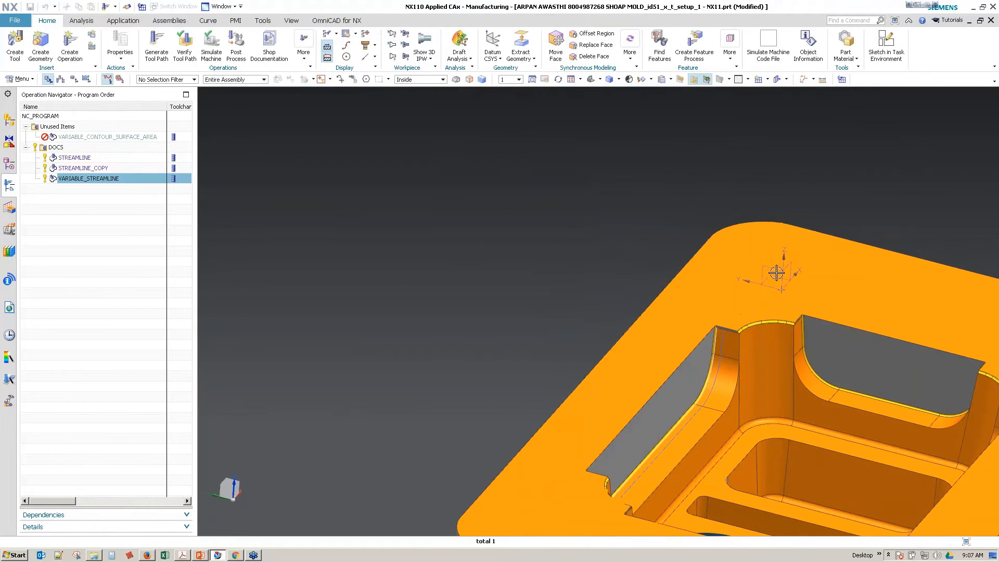
# Step: Open the tool-axis datum coordinate system for editing and shift it along ZC by 1, followed by -0.1
pyautogui.click(9, 165)
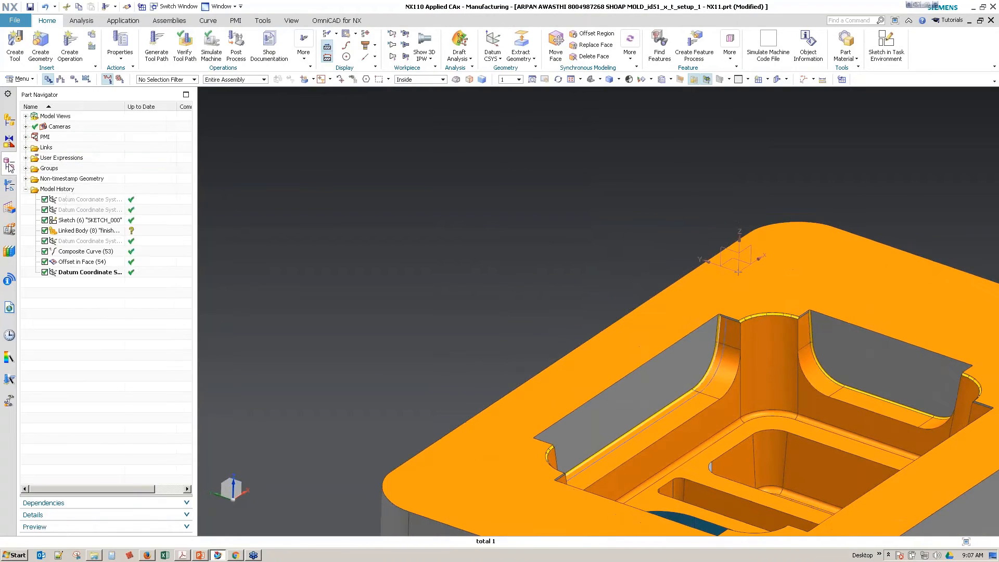
pyautogui.doubleClick(78, 272)
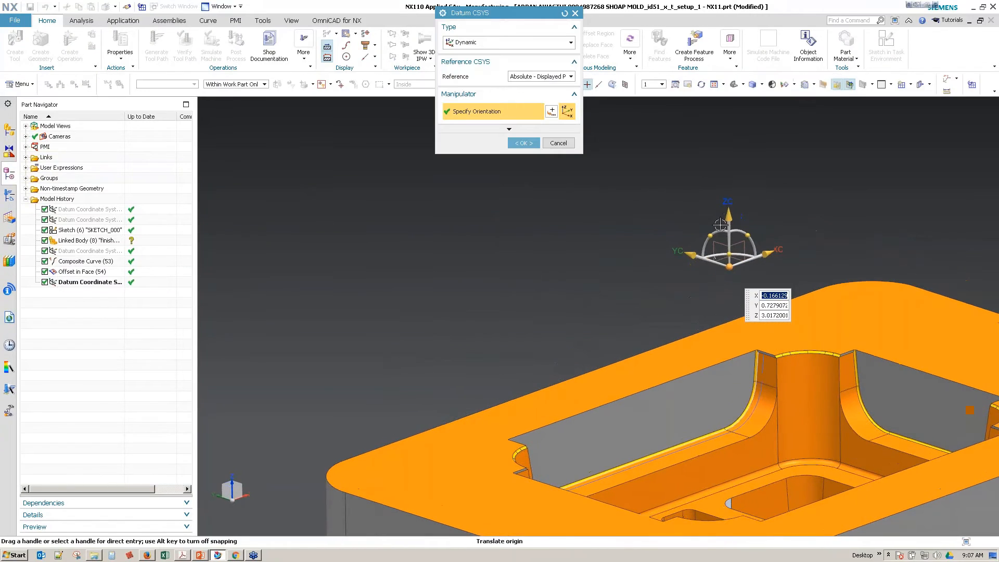
pyautogui.click(728, 216)
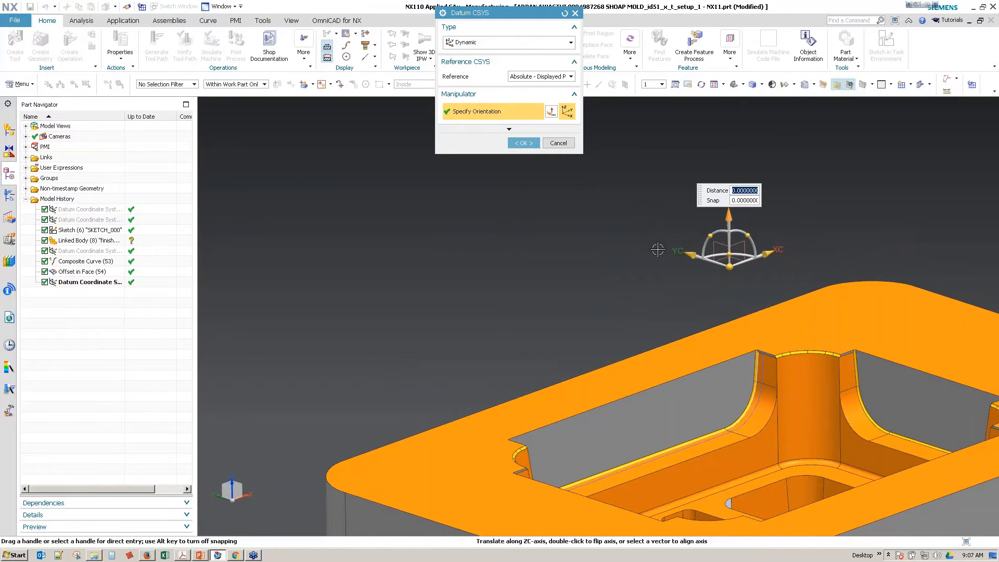
pyautogui.write('1')
pyautogui.press('Return')
pyautogui.write('-0')
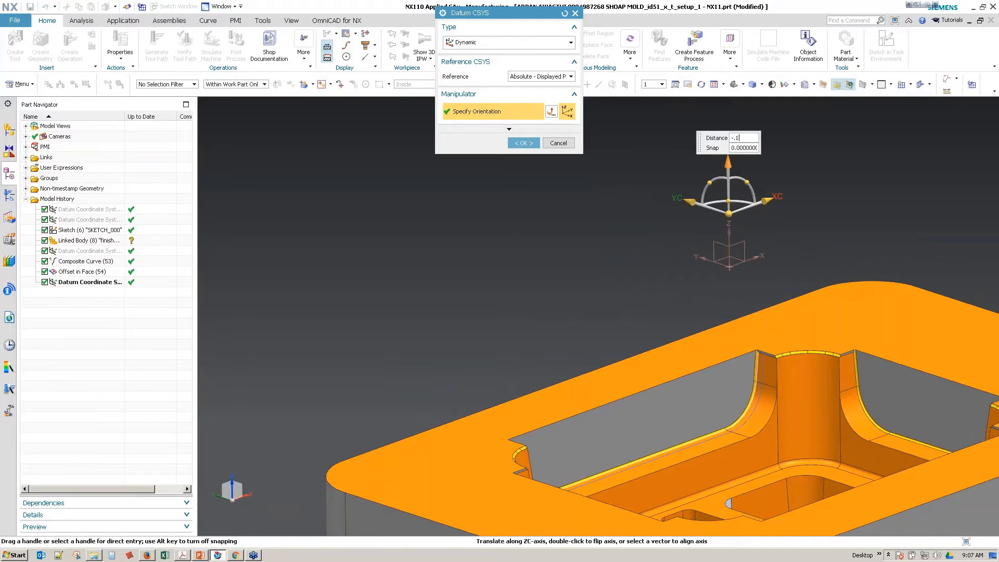
pyautogui.write('.1')
pyautogui.press('Return')
# Step: Shift the datum coordinate system along ZC by -1 and 0.5, to about Z 3.417, and accept it
pyautogui.scroll(1, 637, 243)
pyautogui.write('-1')
pyautogui.press('Return')
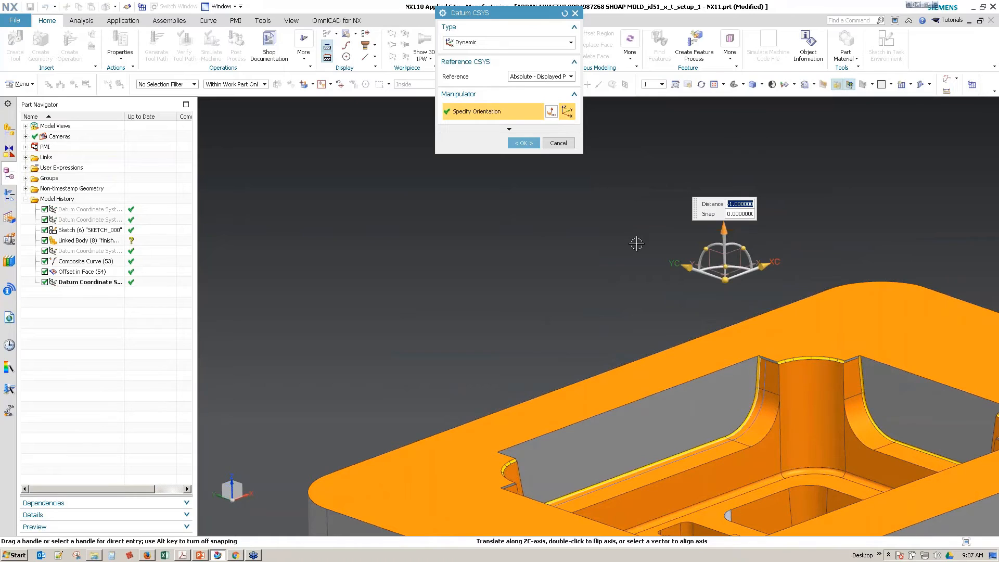
pyautogui.write('.5')
pyautogui.press('Return')
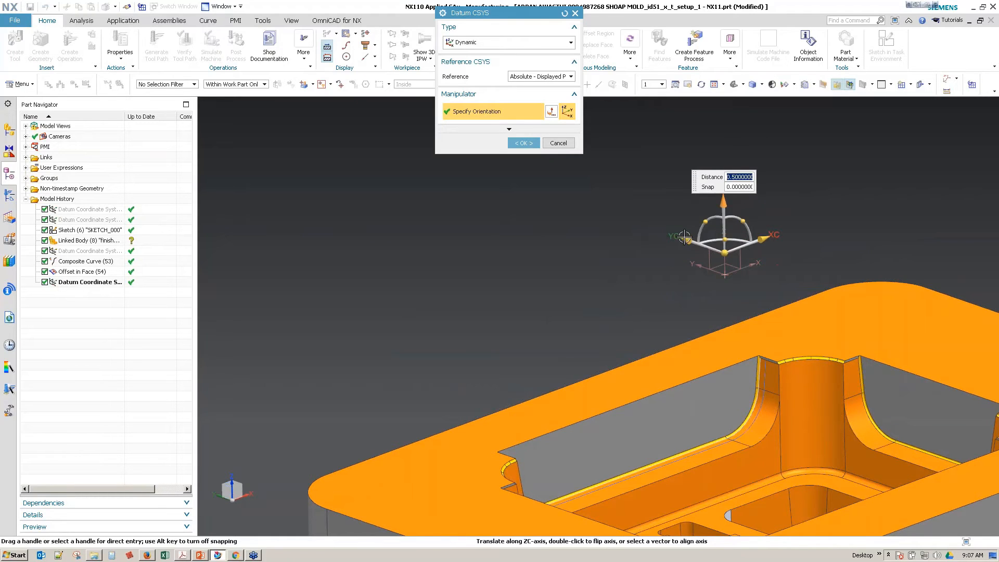
pyautogui.click(725, 252)
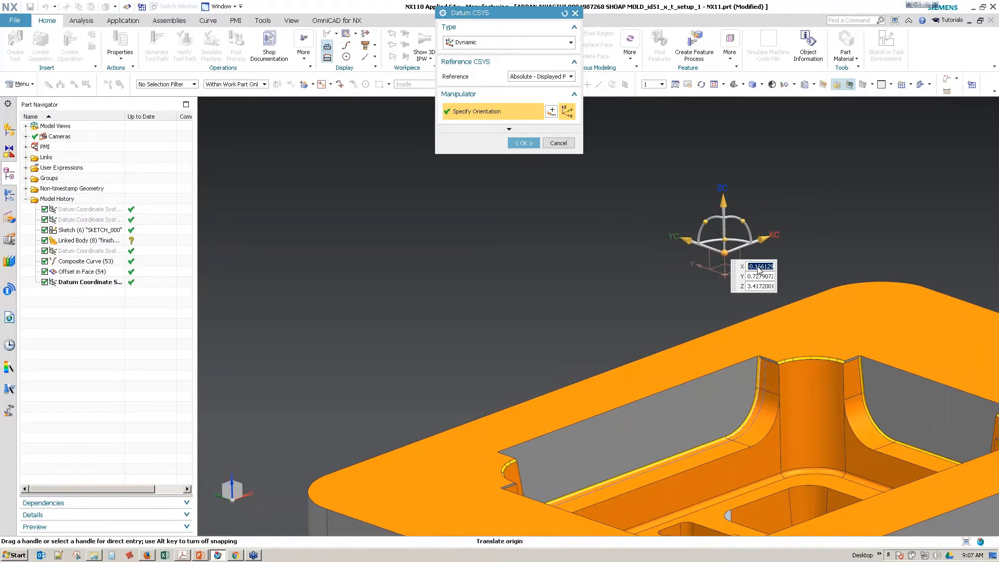
pyautogui.click(559, 77)
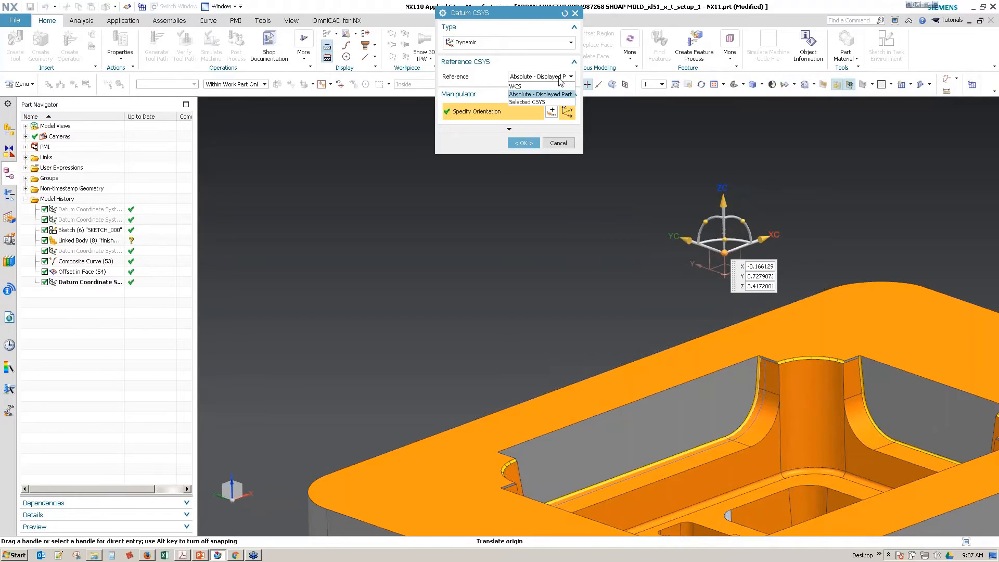
pyautogui.click(559, 78)
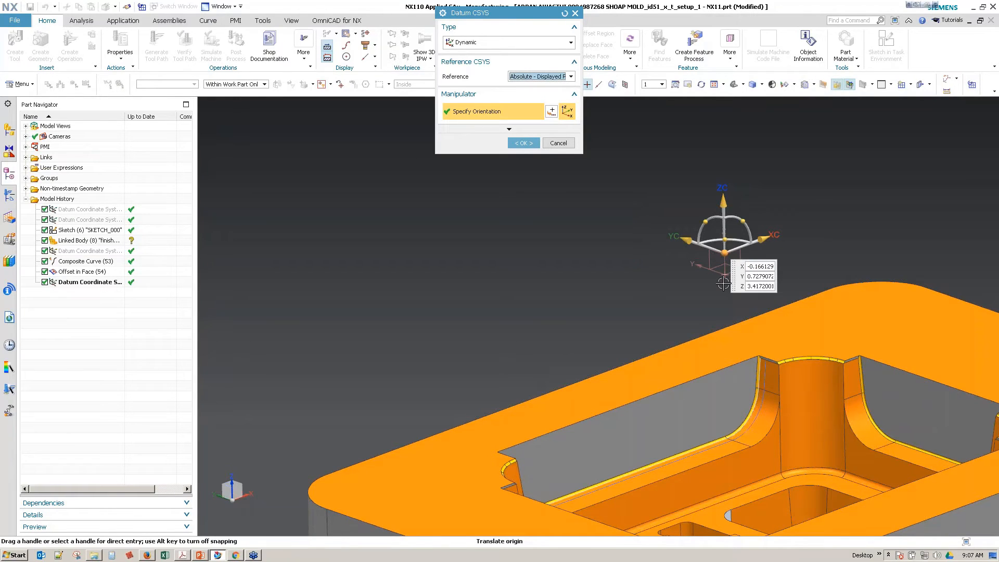
pyautogui.click(529, 146)
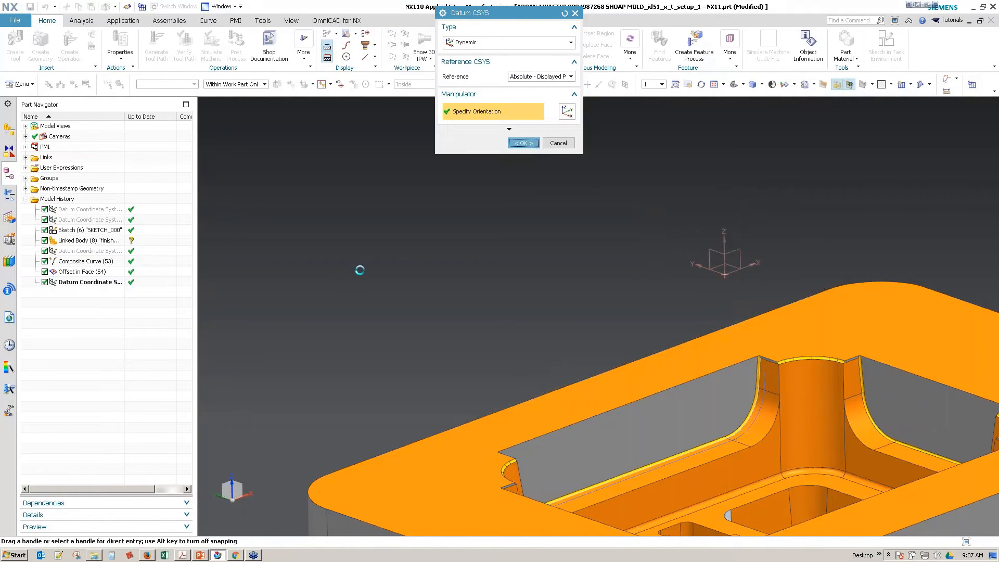
# Step: Review the VARIABLE_STREAMLINE operation's drive method and tool axis settings and close the operation
pyautogui.click(10, 186)
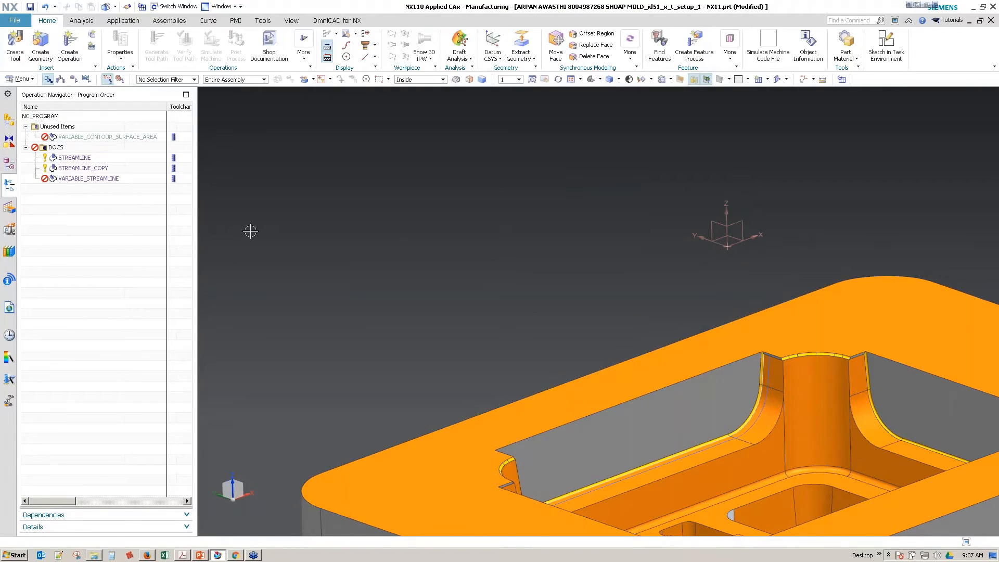
pyautogui.click(54, 179)
pyautogui.doubleClick(54, 178)
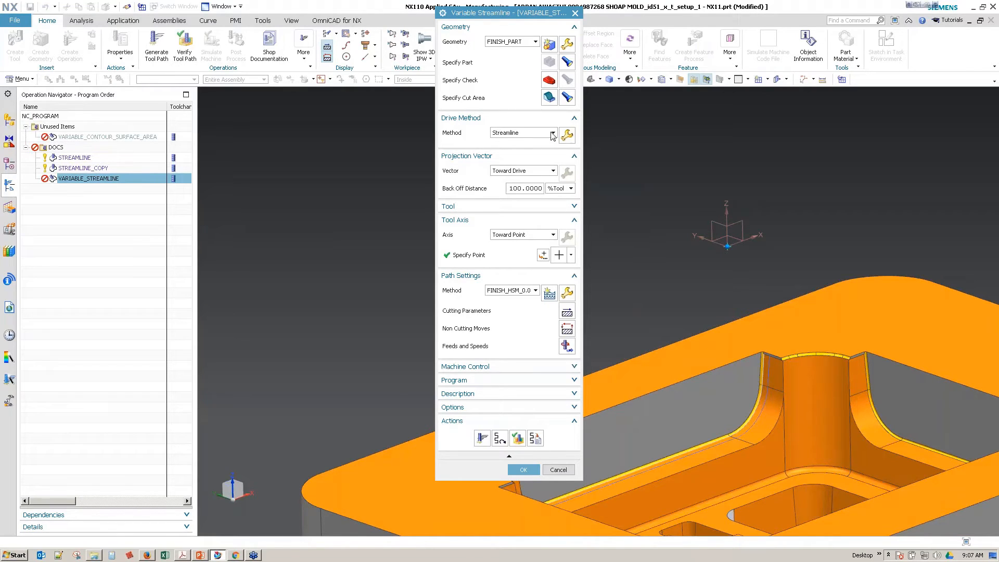
pyautogui.click(524, 470)
# Step: Inspect the mold's pockets, open the simplified mold component on its own to check its model history, and return to the setup assembly
pyautogui.moveTo(522, 414); pyautogui.dragTo(536, 387, button='middle')
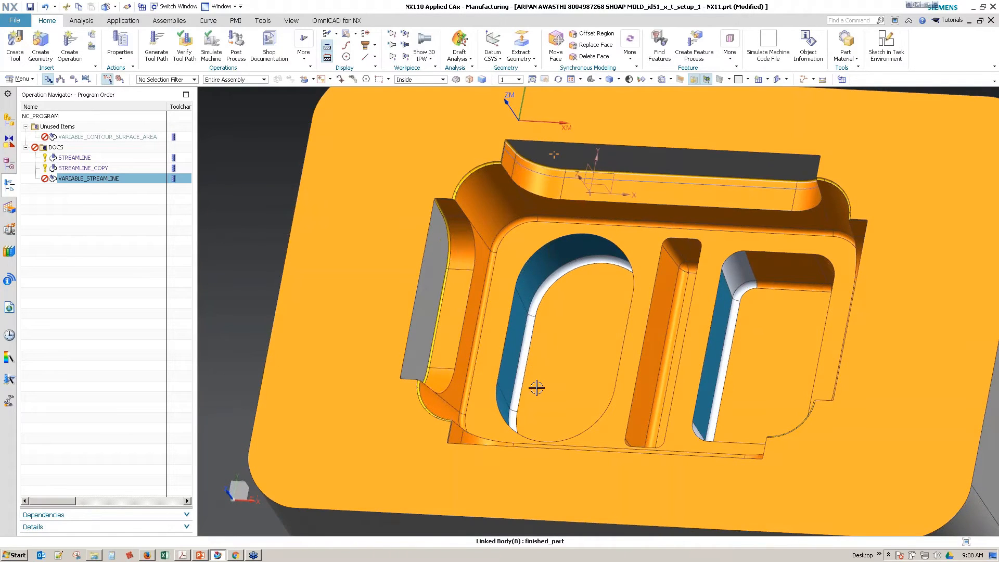
pyautogui.moveTo(617, 245)
pyautogui.mouseDown(button='middle')
pyautogui.moveTo(527, 385)
pyautogui.moveTo(539, 401)
pyautogui.moveTo(634, 357)
pyautogui.moveTo(608, 346)
pyautogui.mouseUp(button='middle')
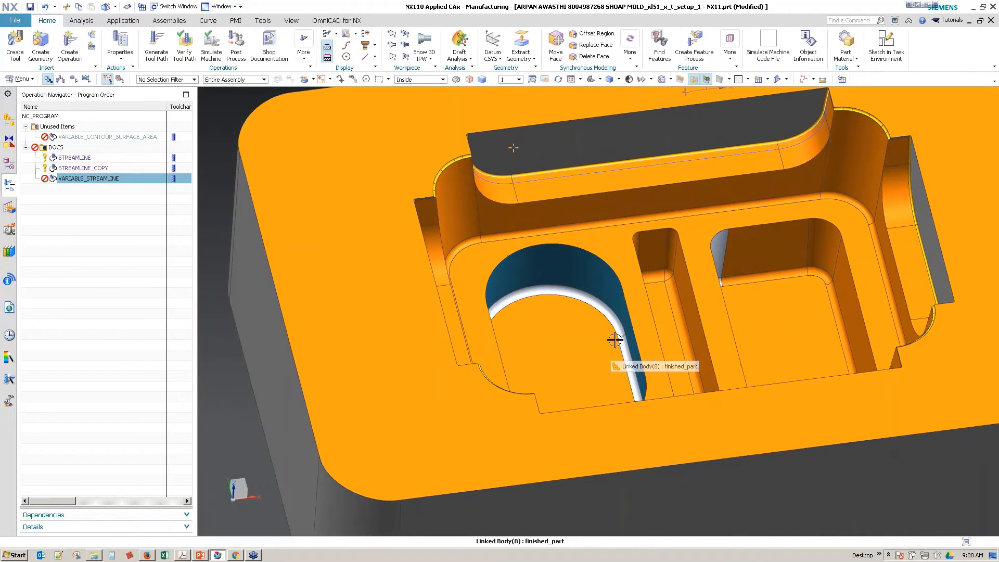
pyautogui.moveTo(613, 344); pyautogui.dragTo(570, 341, button='right')
pyautogui.moveTo(570, 342); pyautogui.dragTo(606, 271, button='middle')
pyautogui.scroll(1, 653, 323)
pyautogui.moveTo(653, 323); pyautogui.dragTo(678, 306, button='middle')
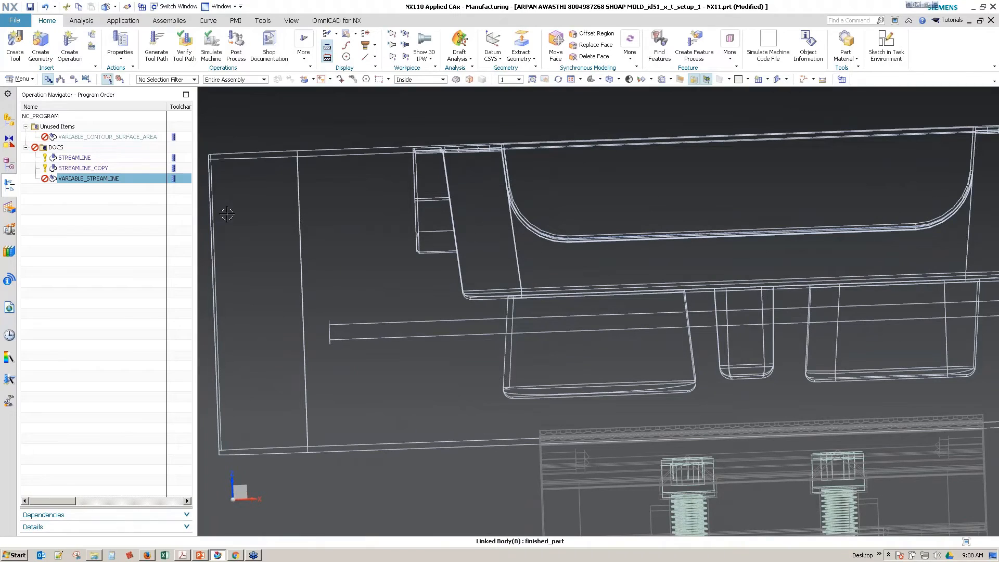
pyautogui.click(10, 166)
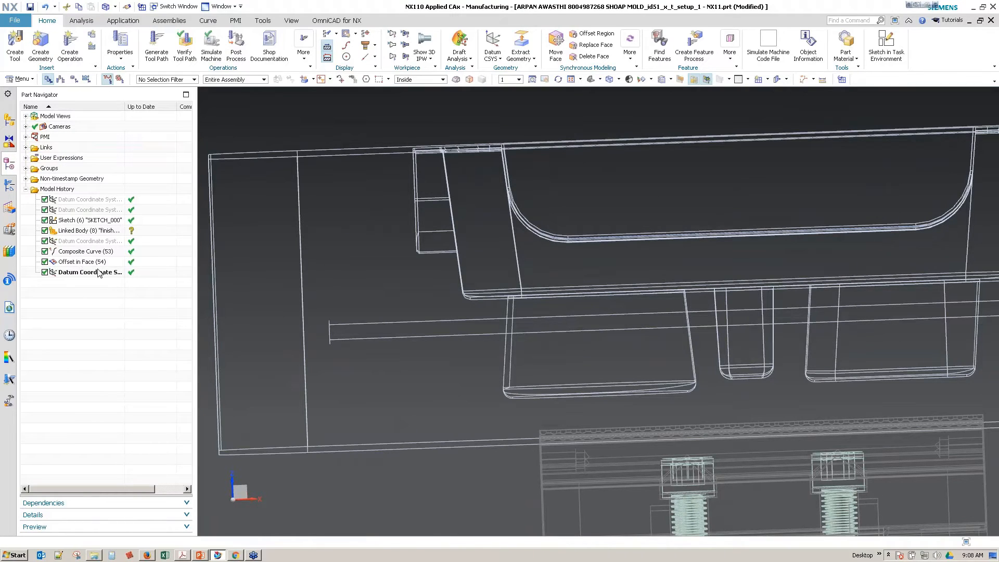
pyautogui.click(15, 123)
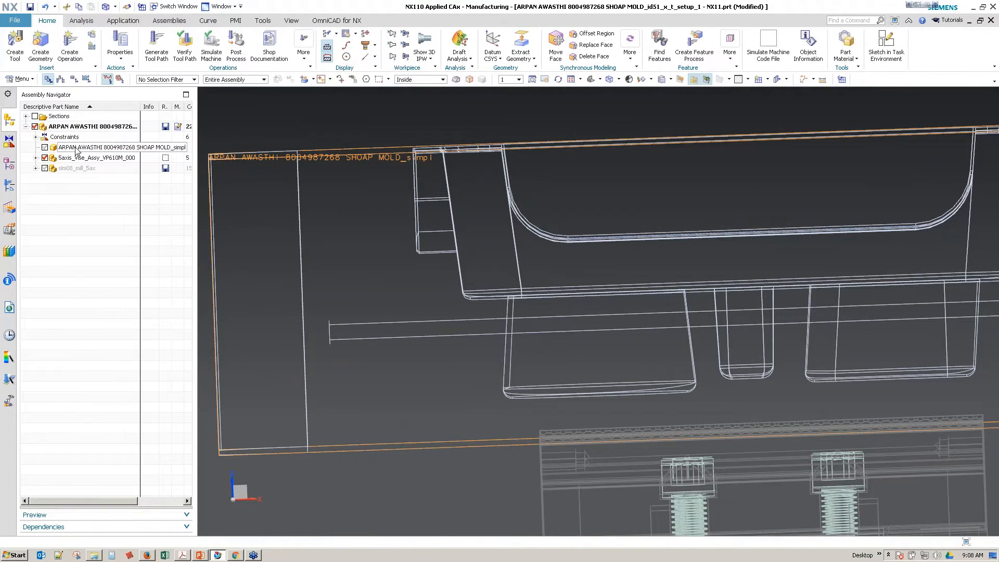
pyautogui.rightClick(77, 147)
pyautogui.click(115, 167)
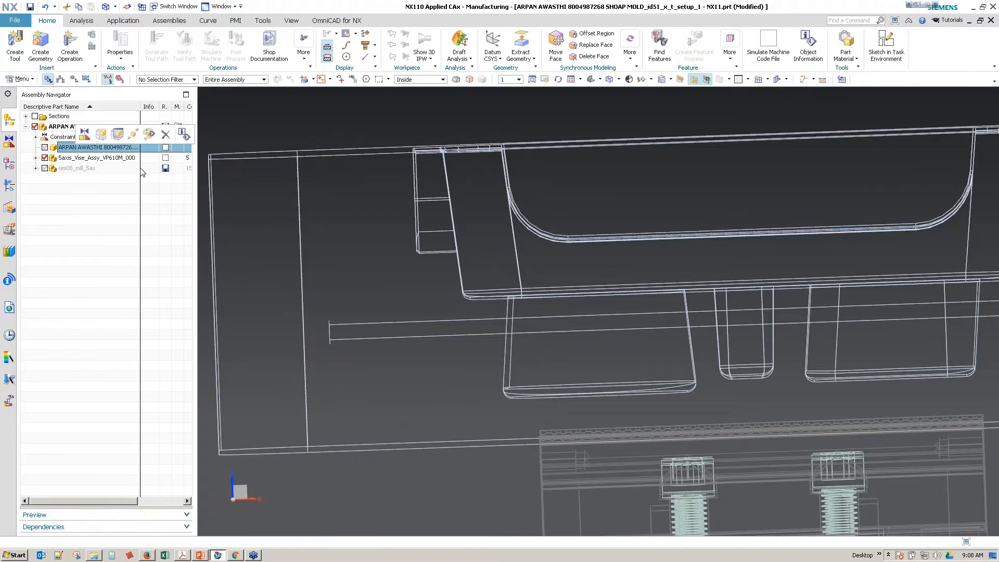
pyautogui.click(12, 163)
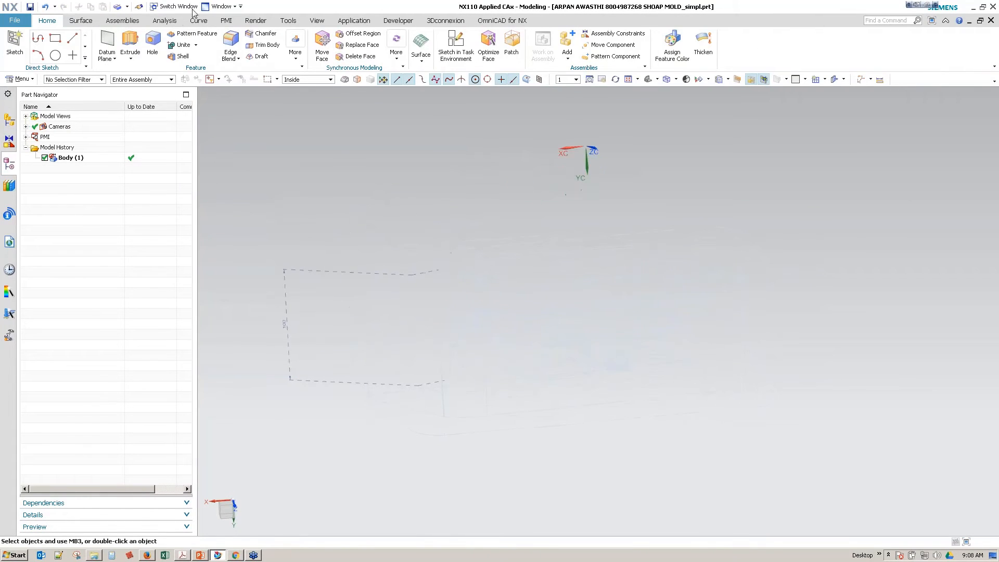
pyautogui.click(221, 6)
pyautogui.click(271, 86)
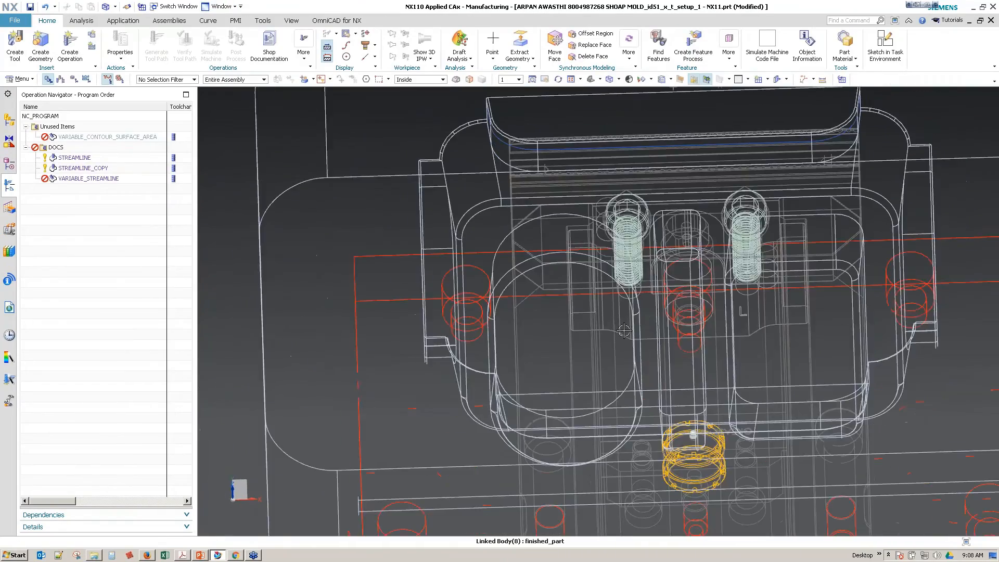
# Step: Measure the local radius of the floor blend in the mold's rounded pocket
pyautogui.moveTo(549, 352); pyautogui.dragTo(497, 341, button='right')
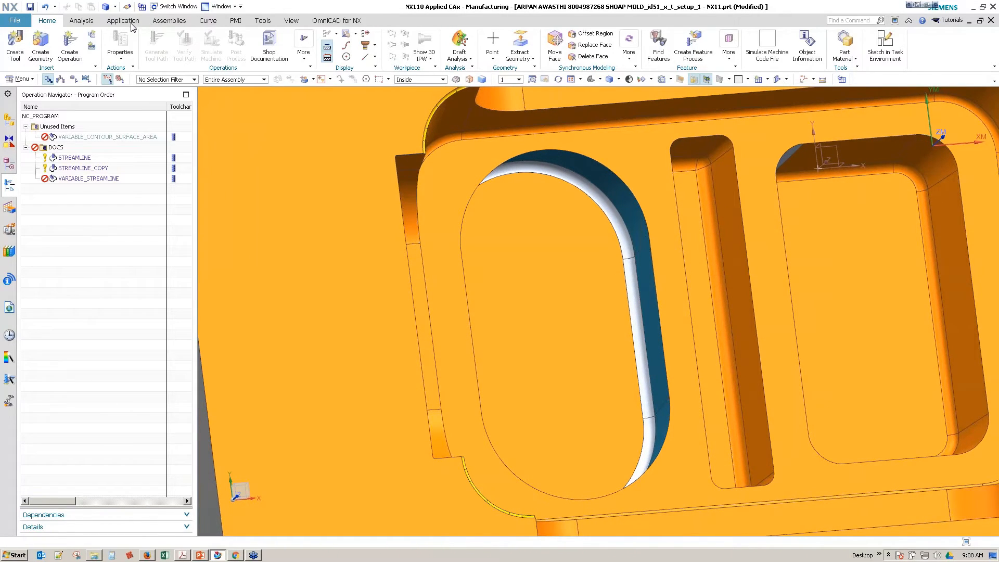
pyautogui.click(82, 21)
pyautogui.click(73, 57)
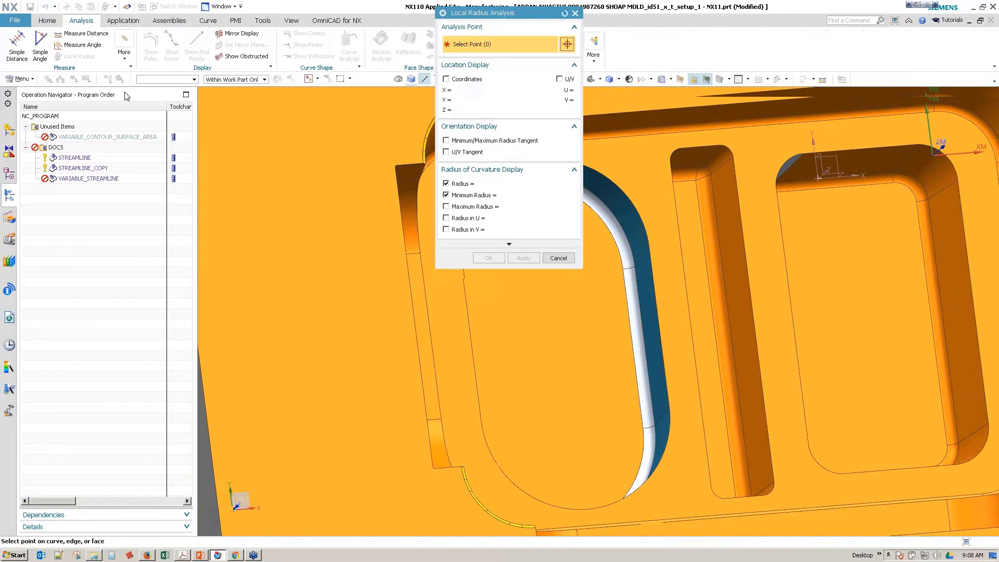
pyautogui.click(535, 312)
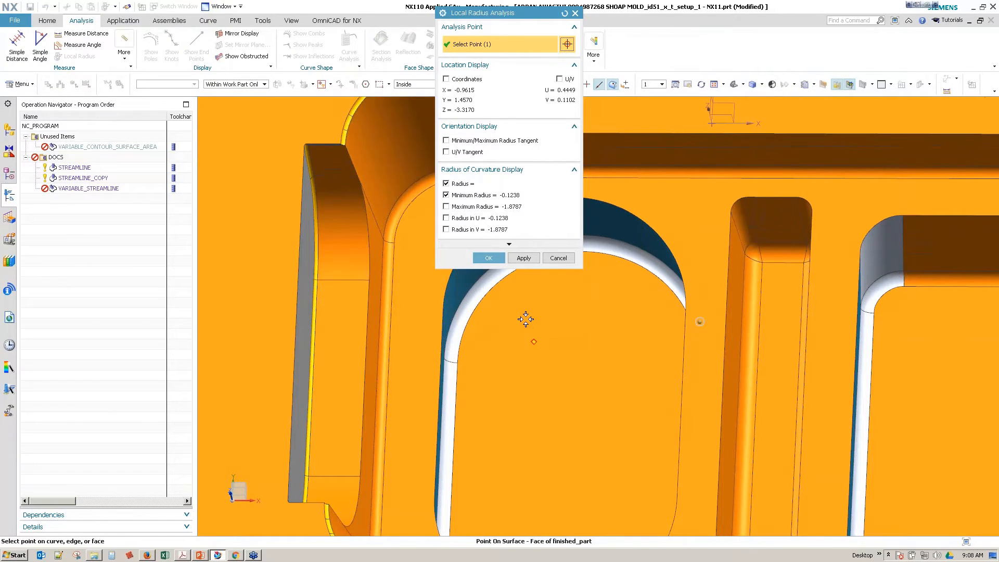
pyautogui.moveTo(527, 319); pyautogui.dragTo(552, 284, button='middle')
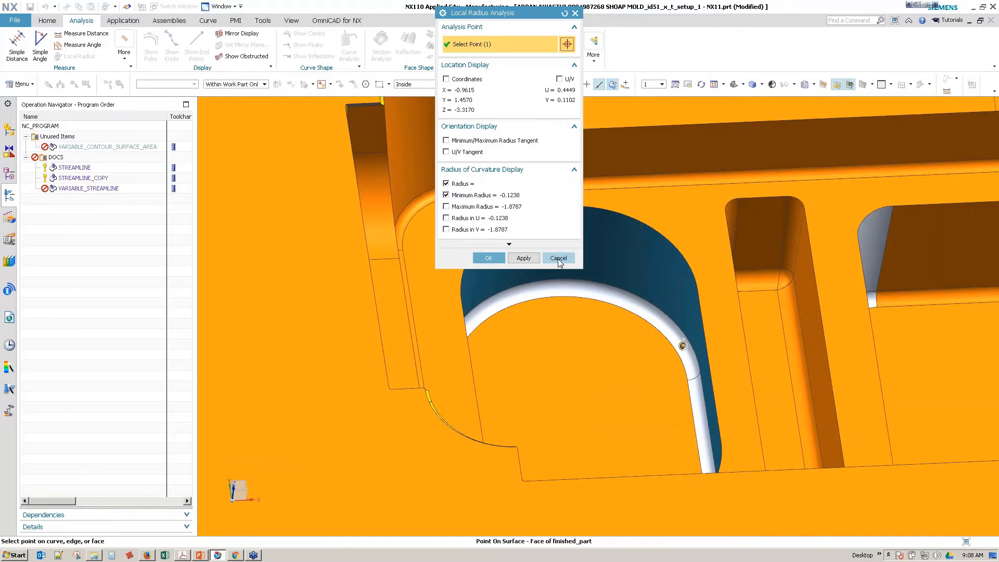
pyautogui.click(559, 258)
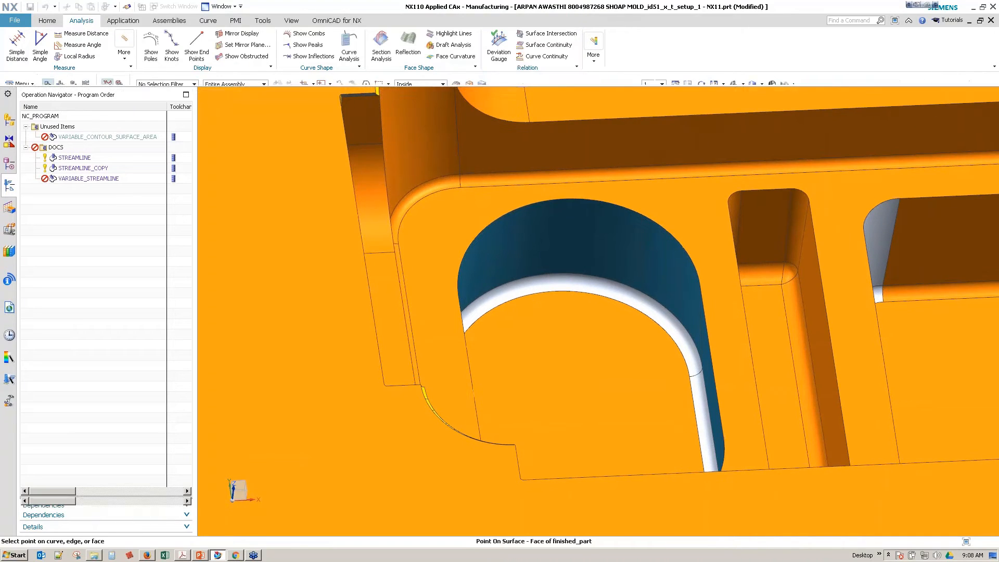
# Step: Replace the rounded pocket's floor blend with a true blend of 0.135 in radius using Replace Blend
pyautogui.click(55, 22)
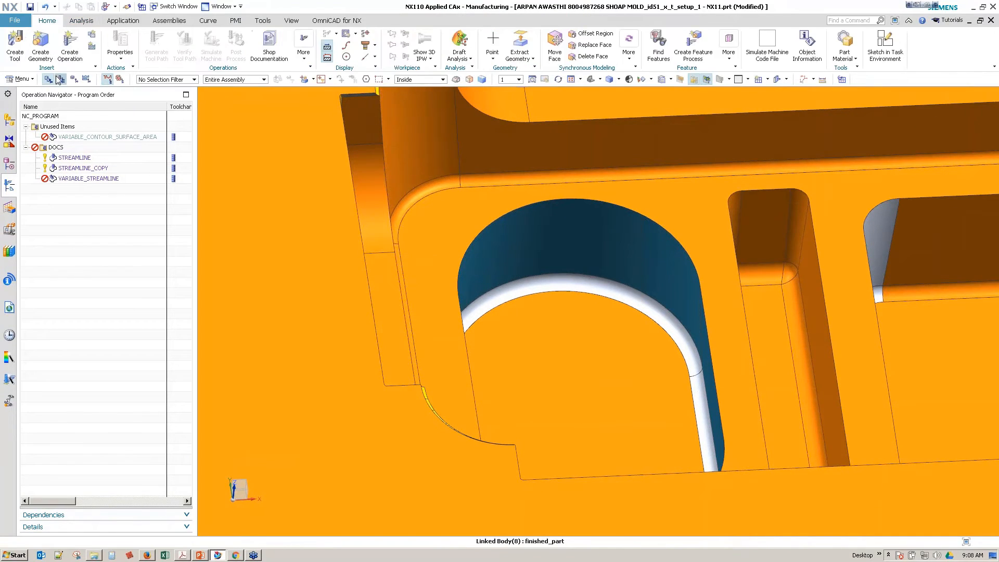
pyautogui.click(629, 55)
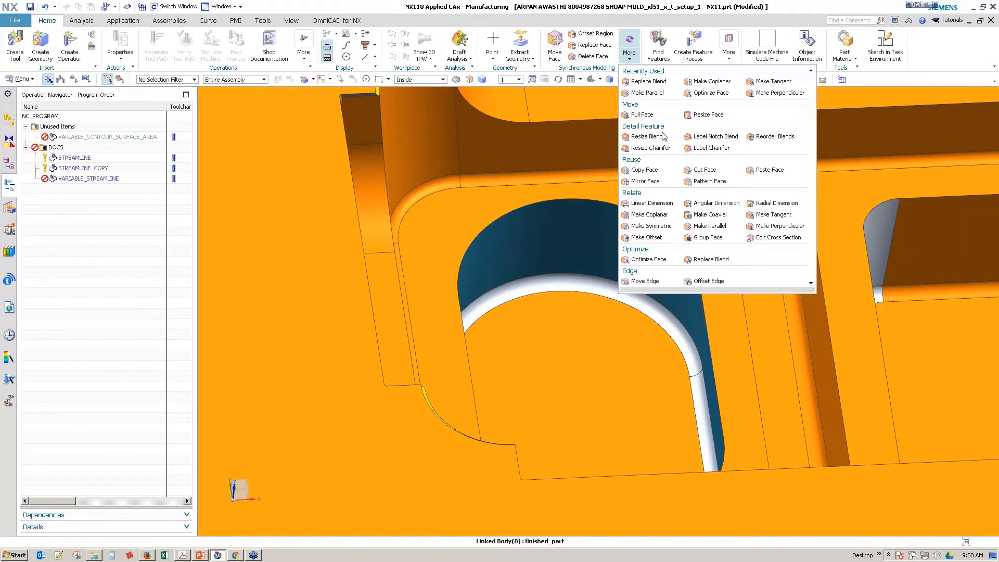
pyautogui.click(710, 259)
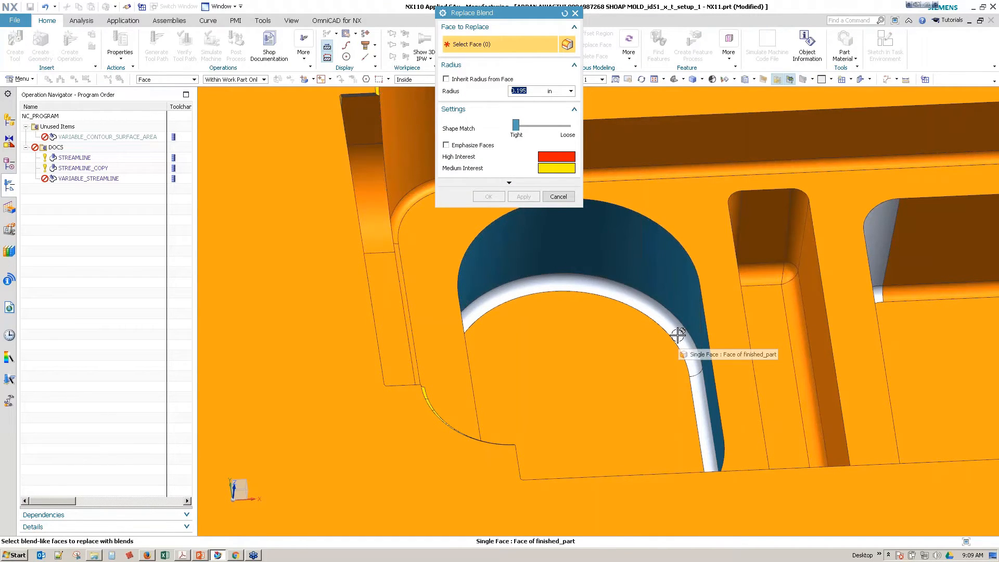
pyautogui.moveTo(512, 13); pyautogui.dragTo(323, 154)
pyautogui.click(536, 79)
pyautogui.click(649, 295)
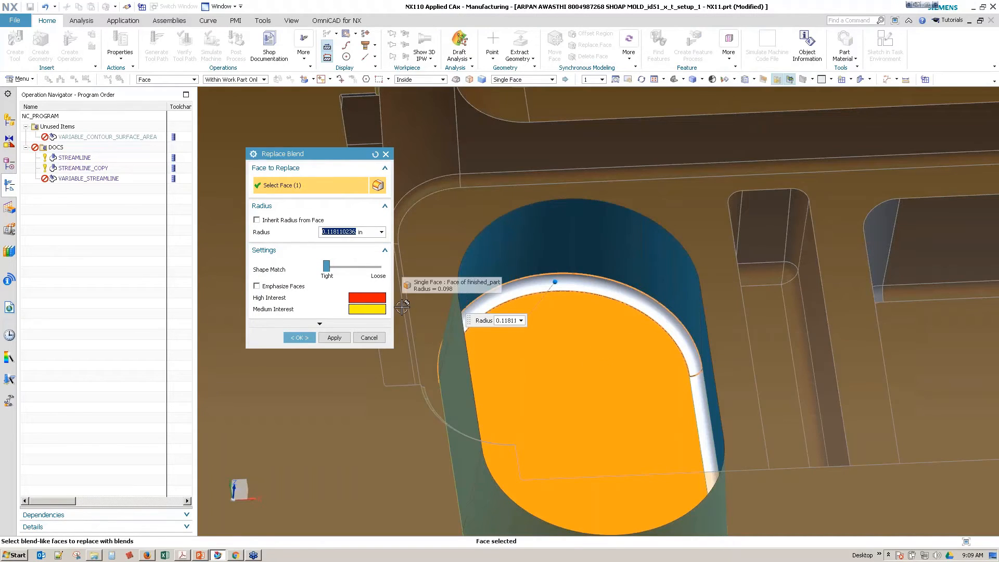
pyautogui.write('.135')
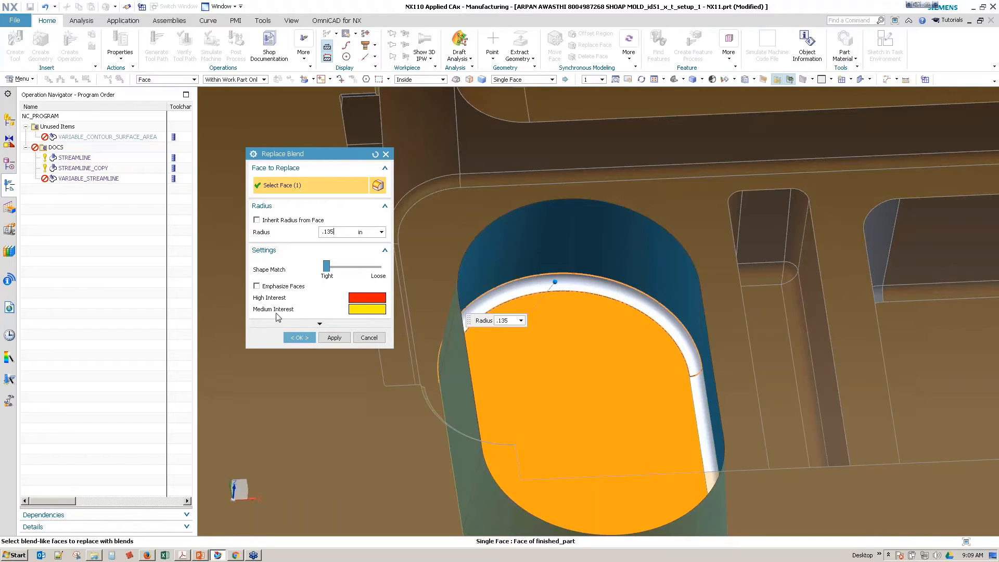
pyautogui.click(299, 338)
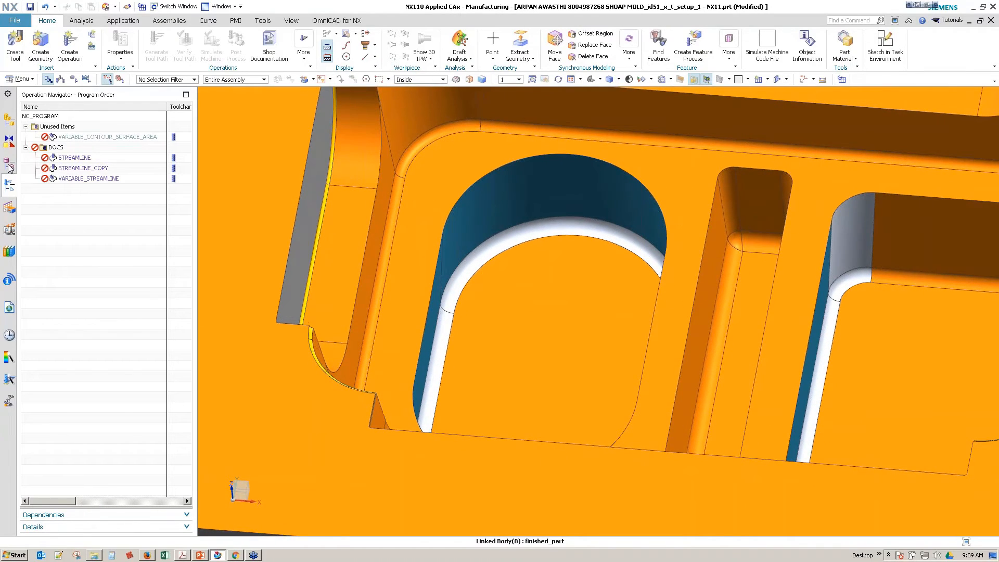
# Step: Select the 0.250 ball end mill in the machine tool listing of operations, and set a view rotation point on the mold
pyautogui.click(61, 79)
pyautogui.click(97, 200)
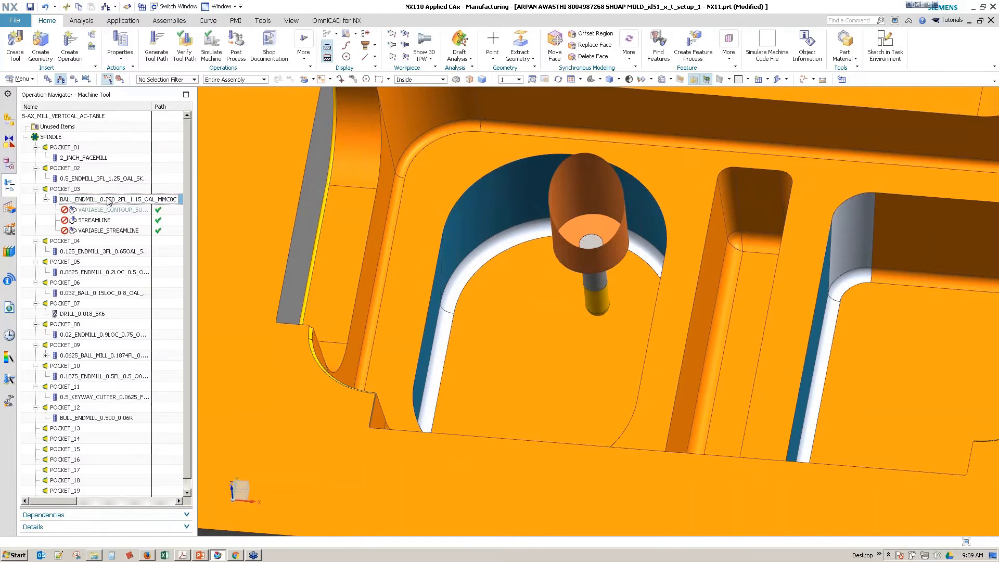
pyautogui.hotkey('ctrl', 'f')
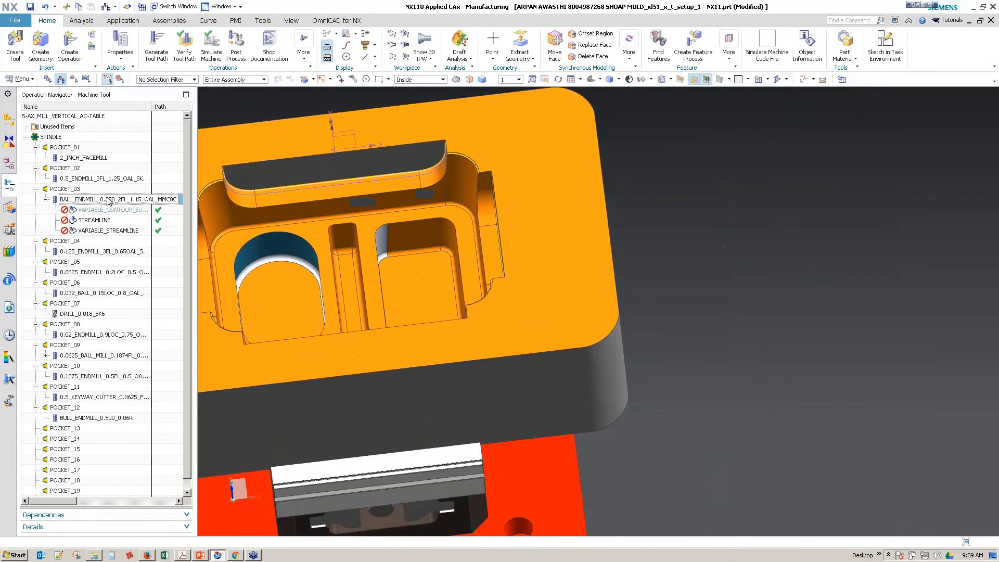
pyautogui.rightClick(265, 204)
pyautogui.click(308, 385)
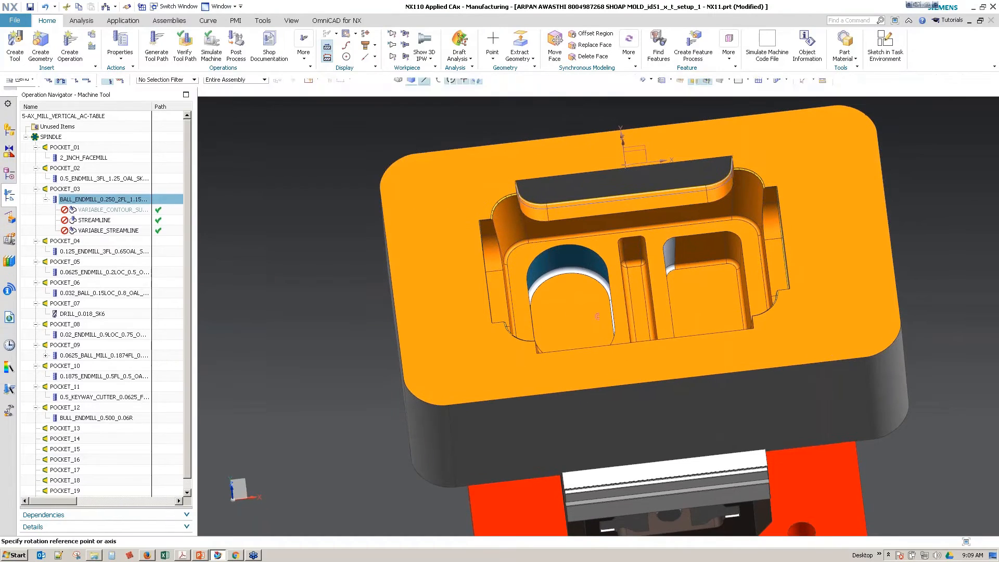
pyautogui.click(617, 297)
pyautogui.moveTo(344, 307); pyautogui.dragTo(365, 338, button='middle')
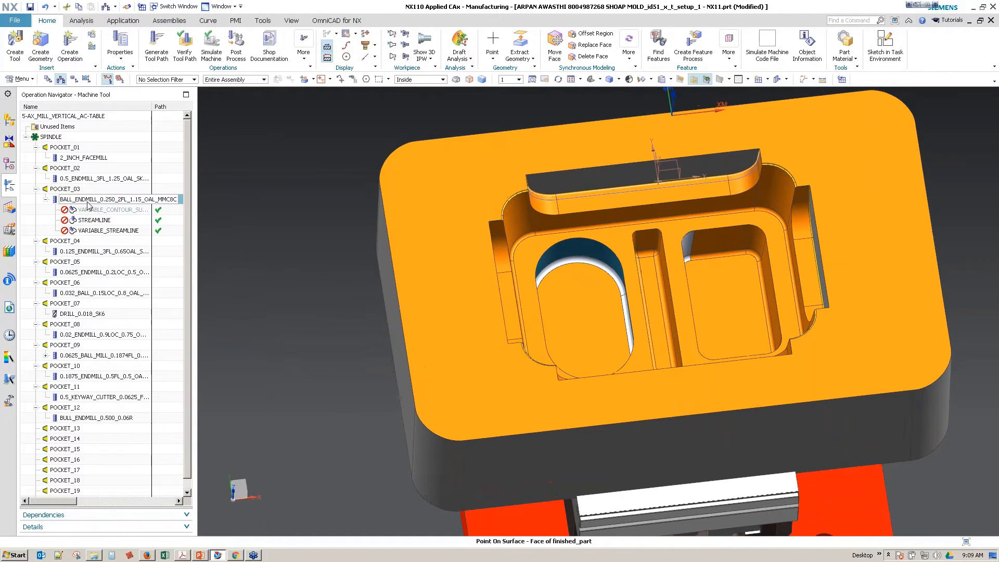
# Step: Create a mill_multi-axis Contour Profile operation under the 0.250 ball end mill, using the FINISH_PART geometry and FINISH_HSM_0.0008 method
pyautogui.rightClick(88, 204)
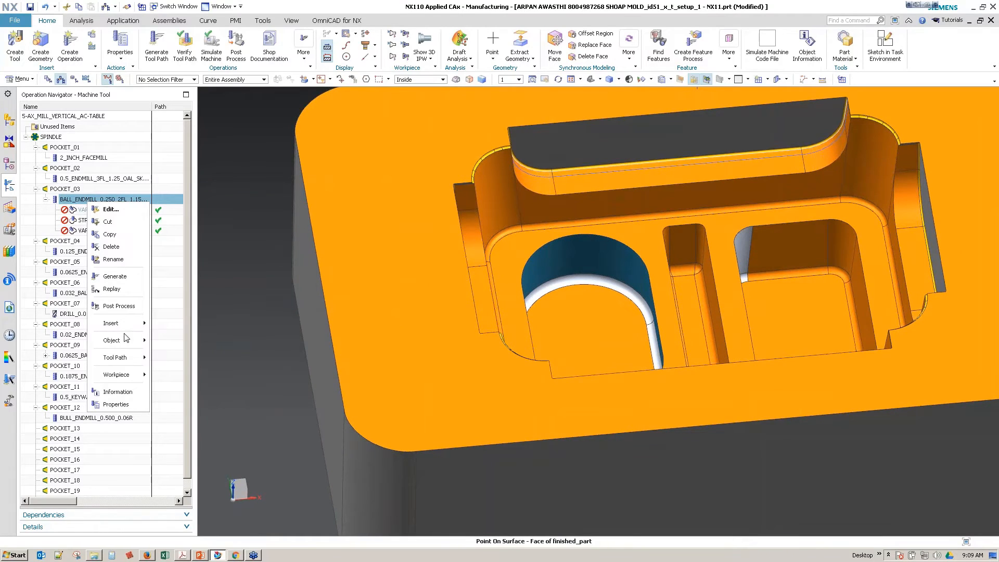
pyautogui.moveTo(136, 325)
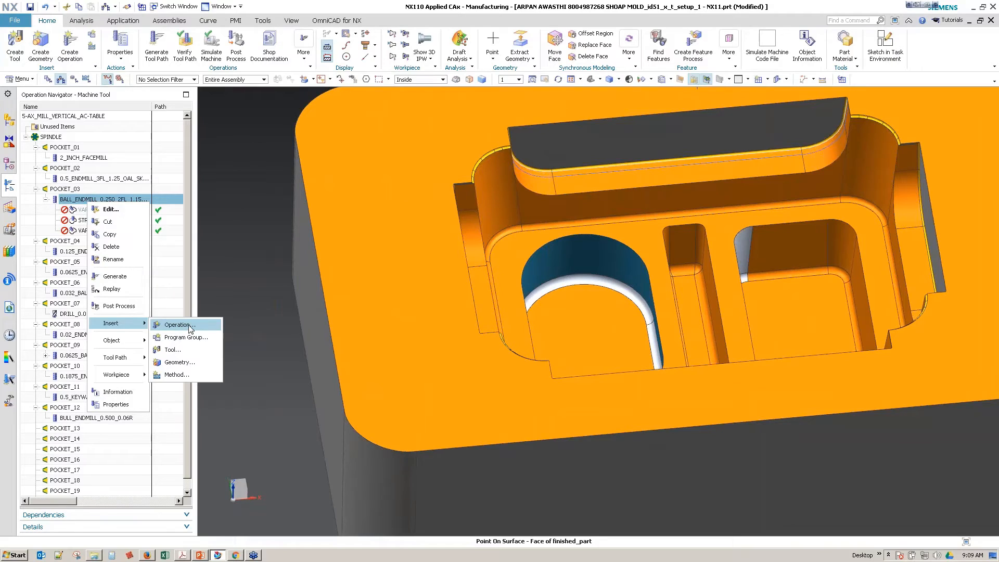
pyautogui.click(176, 325)
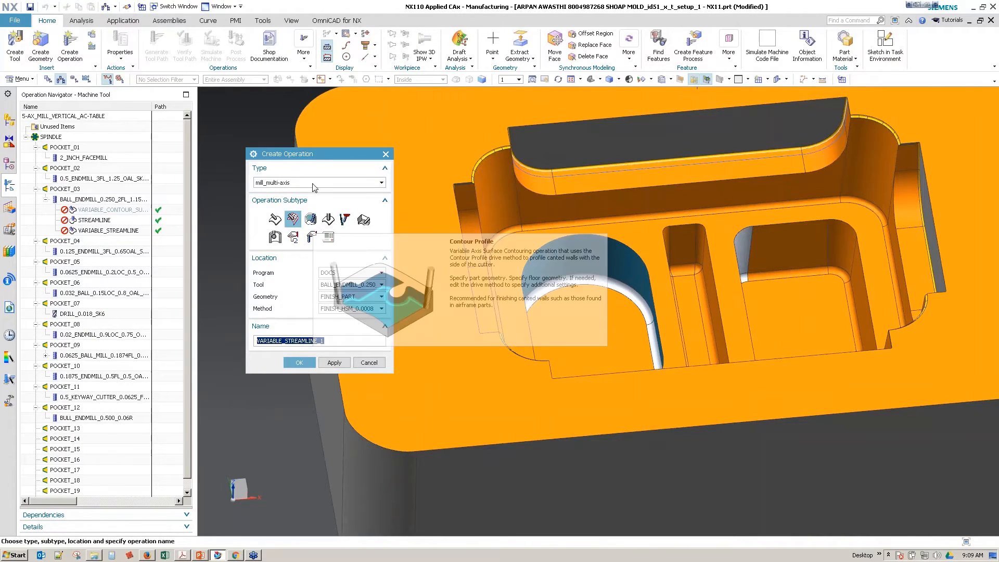
pyautogui.click(311, 220)
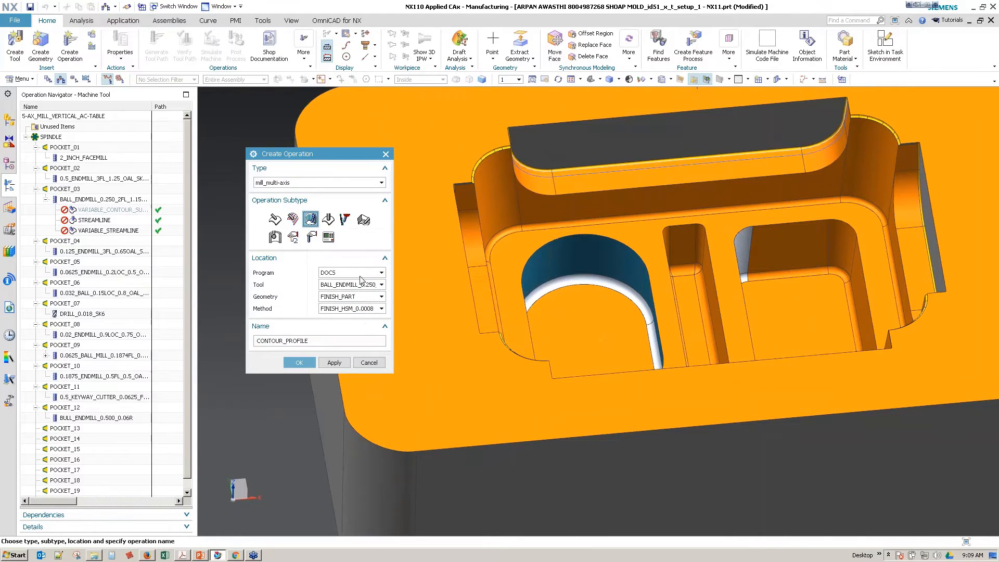
pyautogui.click(356, 310)
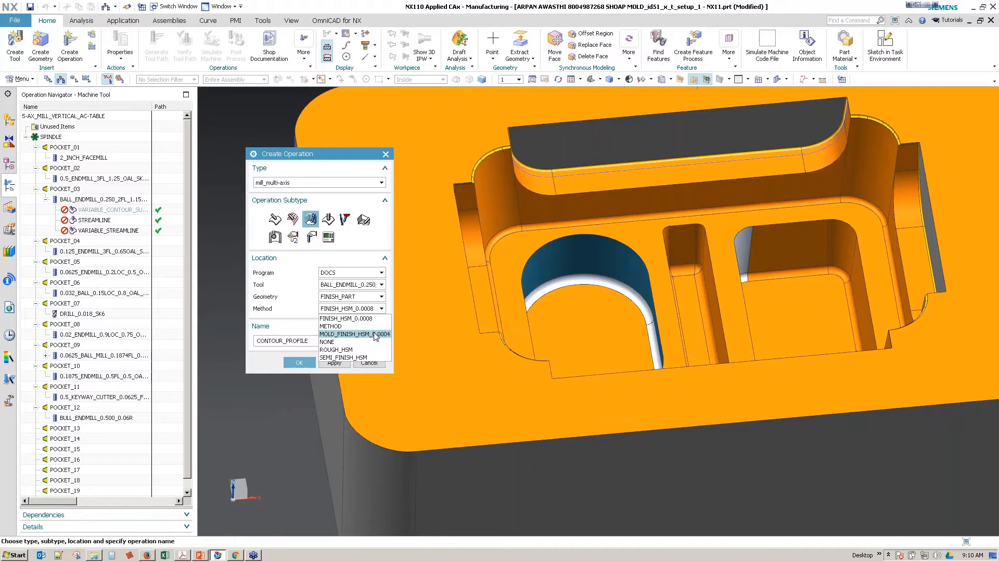
pyautogui.click(294, 299)
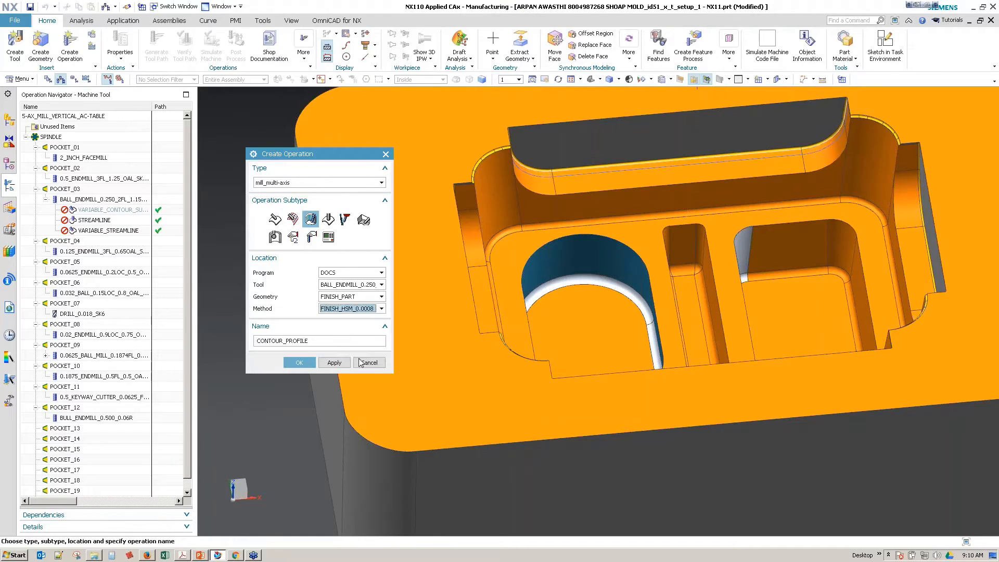
pyautogui.click(308, 362)
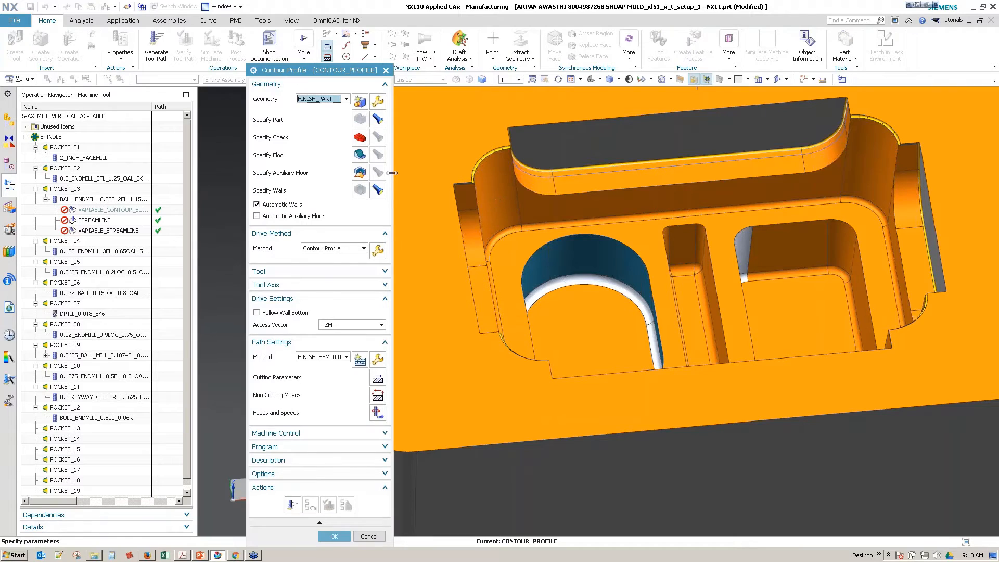
# Step: Specify the rounded pocket's floor face as the Contour Profile floor geometry and generate the tool path
pyautogui.click(359, 155)
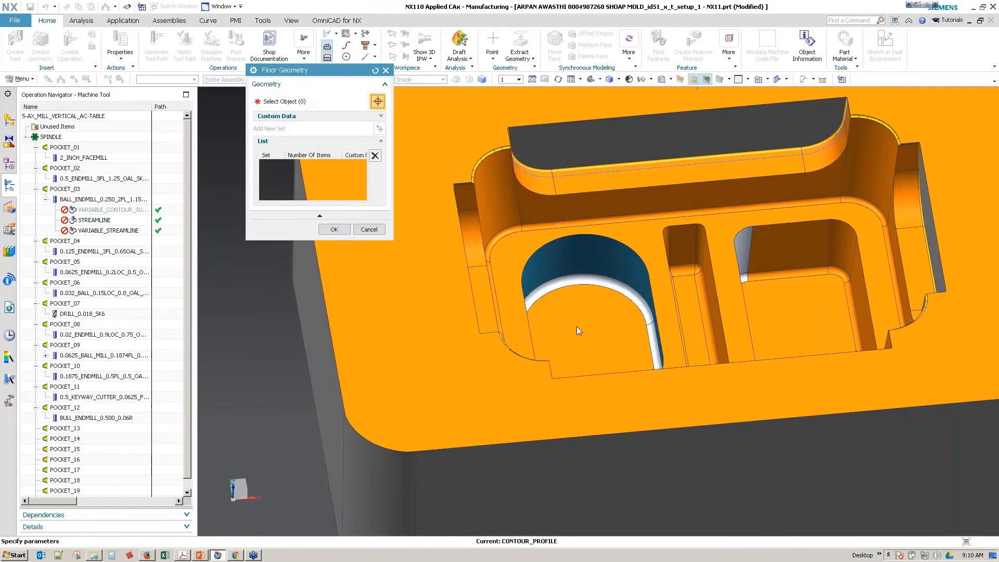
pyautogui.click(334, 229)
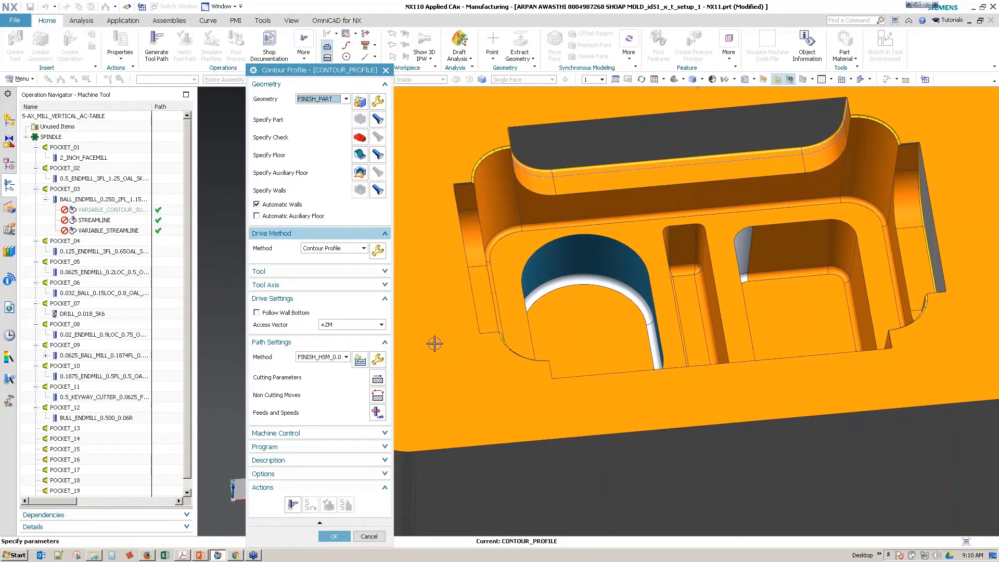
pyautogui.click(383, 271)
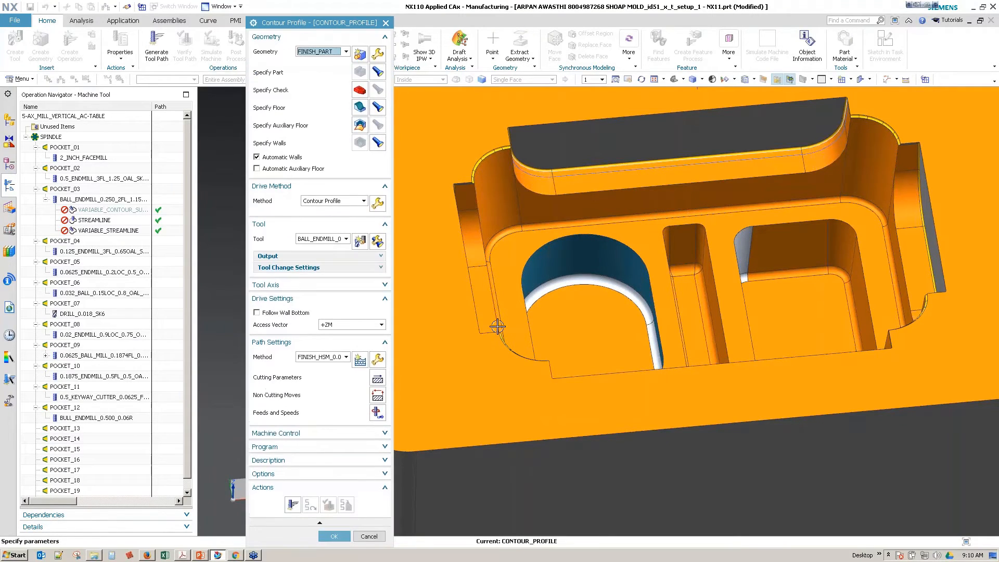
pyautogui.click(293, 504)
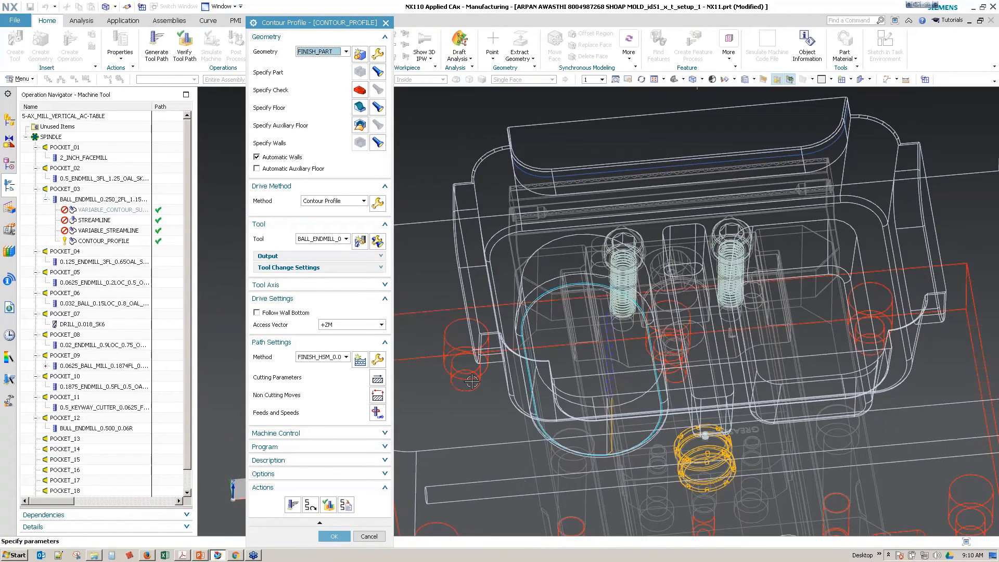
# Step: Check the Contour Profile path around the rounded pocket's floor in tool path verification, and accept the operation
pyautogui.moveTo(471, 381); pyautogui.dragTo(447, 377, button='middle')
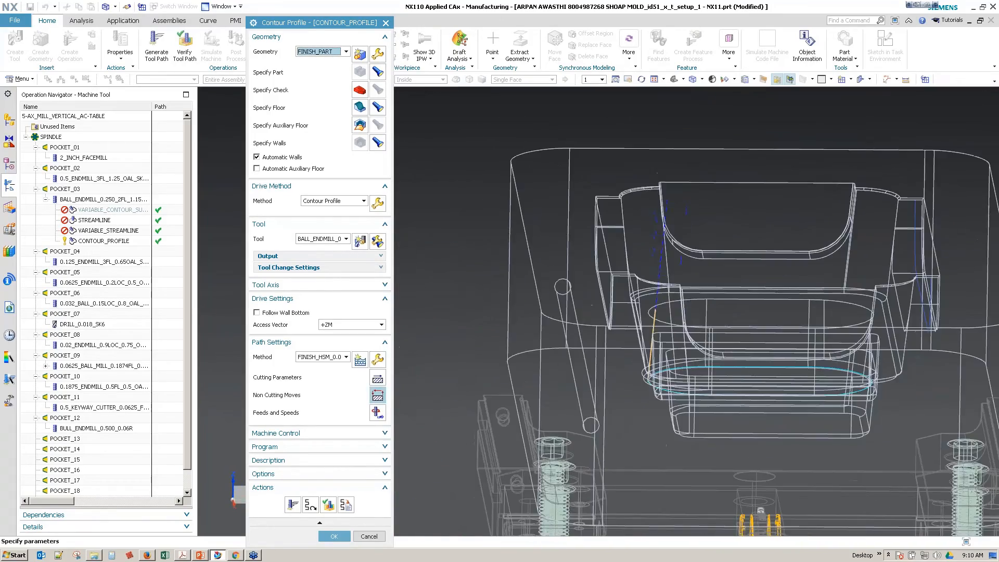
pyautogui.click(328, 504)
pyautogui.scroll(1, 581, 351)
pyautogui.scroll(2, 581, 351)
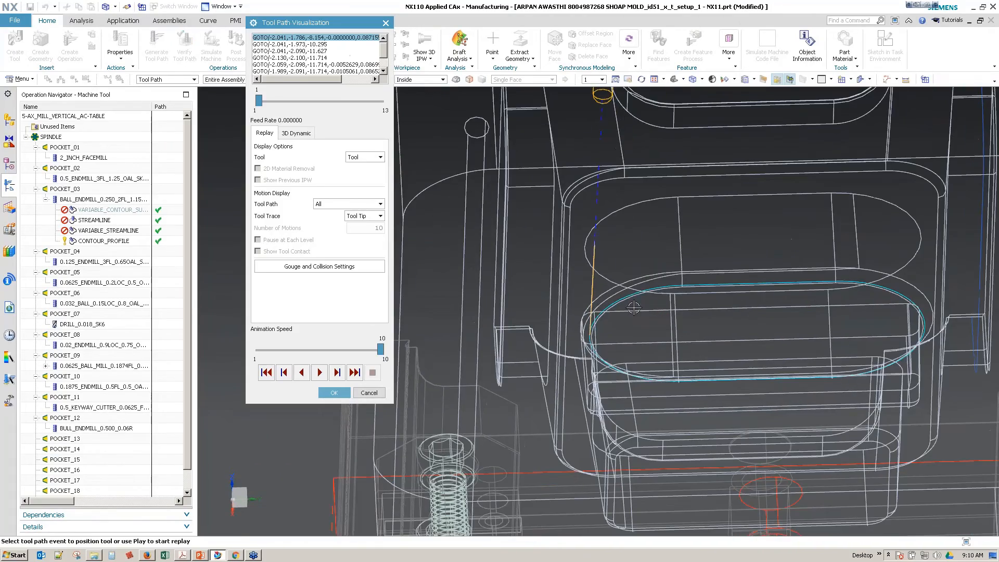
pyautogui.click(639, 292)
pyautogui.moveTo(639, 292); pyautogui.dragTo(427, 364, button='middle')
pyautogui.click(334, 392)
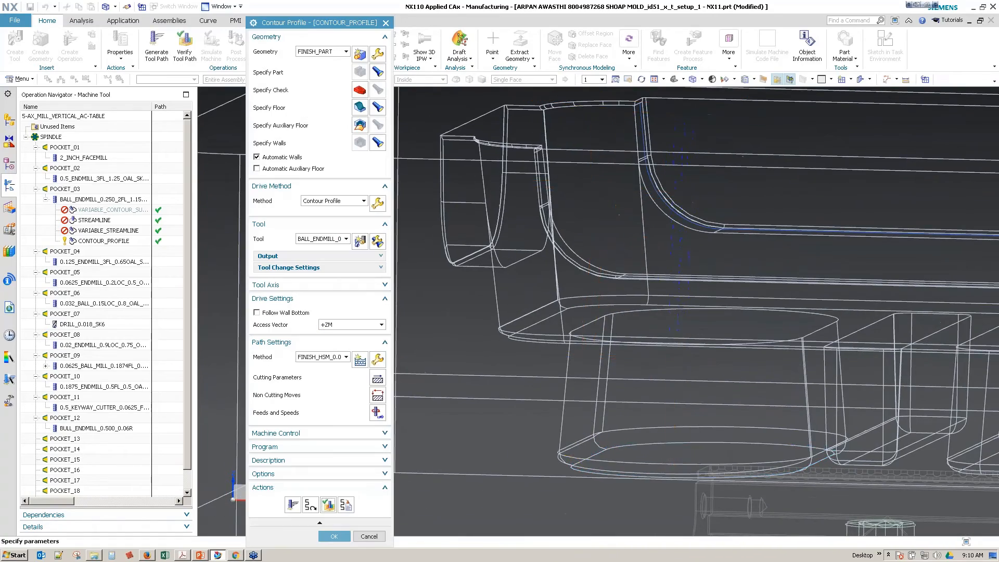
pyautogui.click(334, 536)
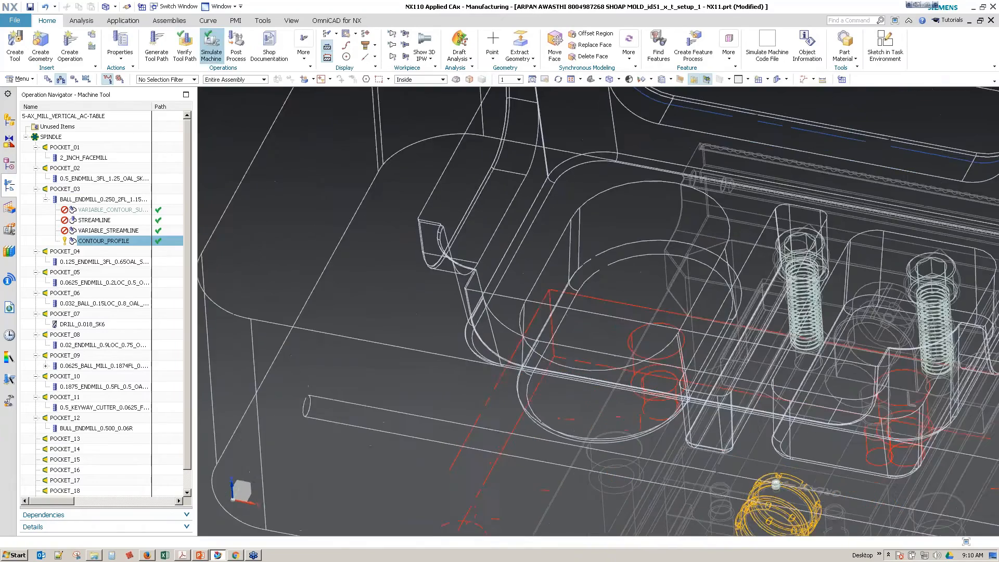
# Step: Add a PMI rapid dimension between the rounded pocket's floor and the surrounding upper face, placed beside the mold
pyautogui.click(239, 21)
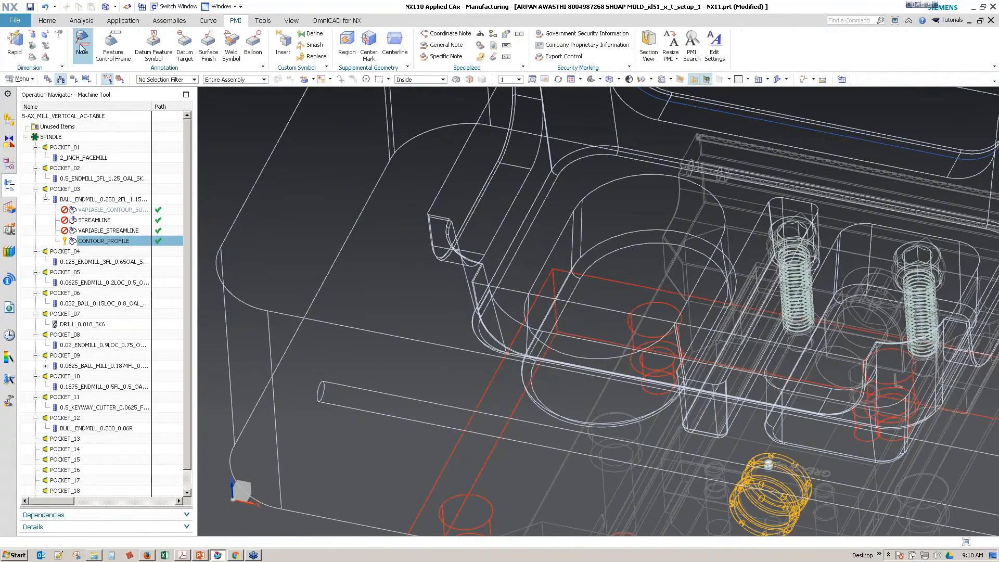
pyautogui.click(14, 41)
pyautogui.moveTo(459, 211)
pyautogui.mouseDown(button='middle')
pyautogui.moveTo(493, 254)
pyautogui.moveTo(494, 301)
pyautogui.mouseUp(button='middle')
pyautogui.moveTo(745, 323); pyautogui.dragTo(715, 313, button='middle')
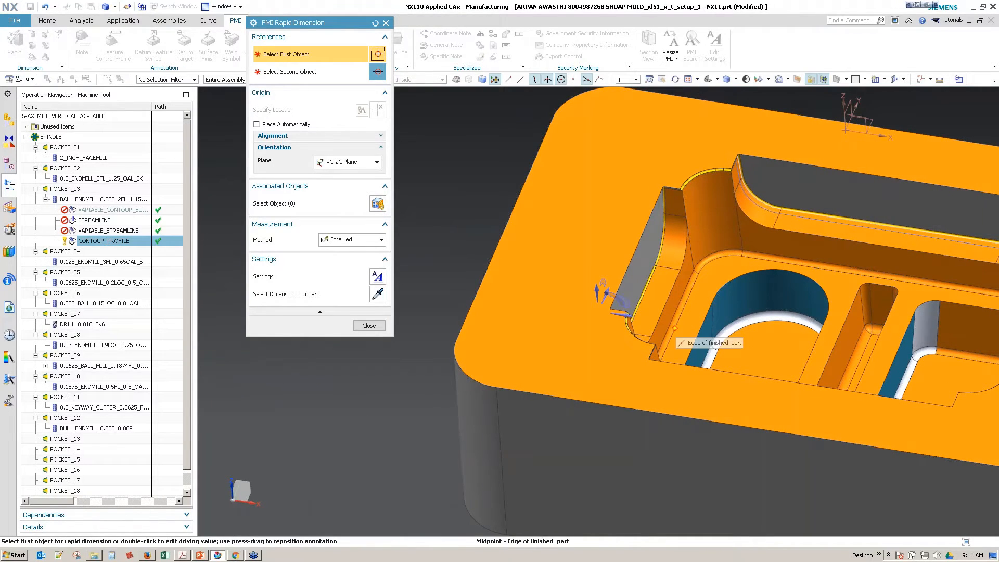
pyautogui.scroll(1, 589, 239)
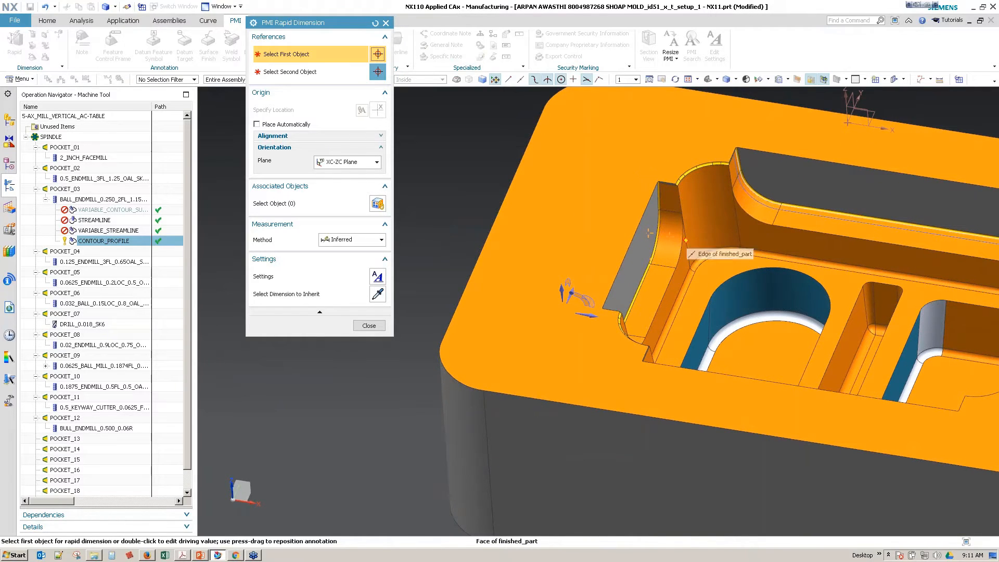
pyautogui.scroll(1, 721, 315)
pyautogui.scroll(1, 722, 316)
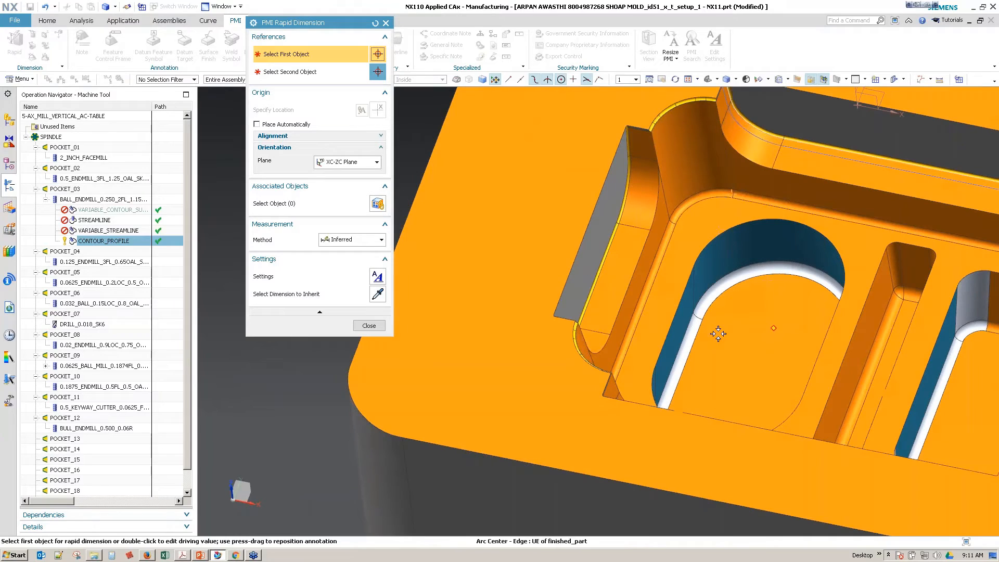
pyautogui.click(755, 343)
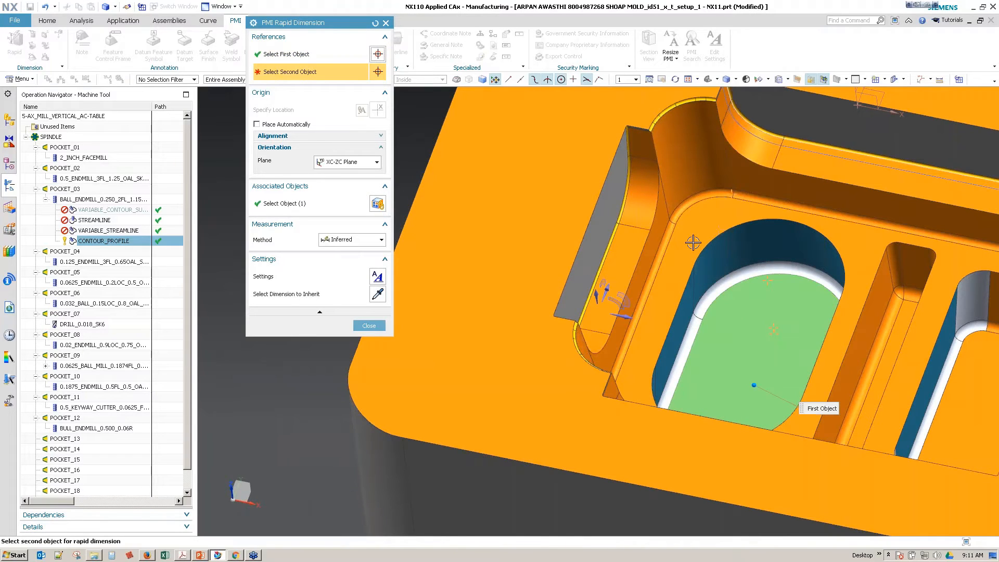
pyautogui.click(694, 240)
pyautogui.scroll(-2, 694, 240)
pyautogui.moveTo(578, 398); pyautogui.dragTo(616, 353, button='middle')
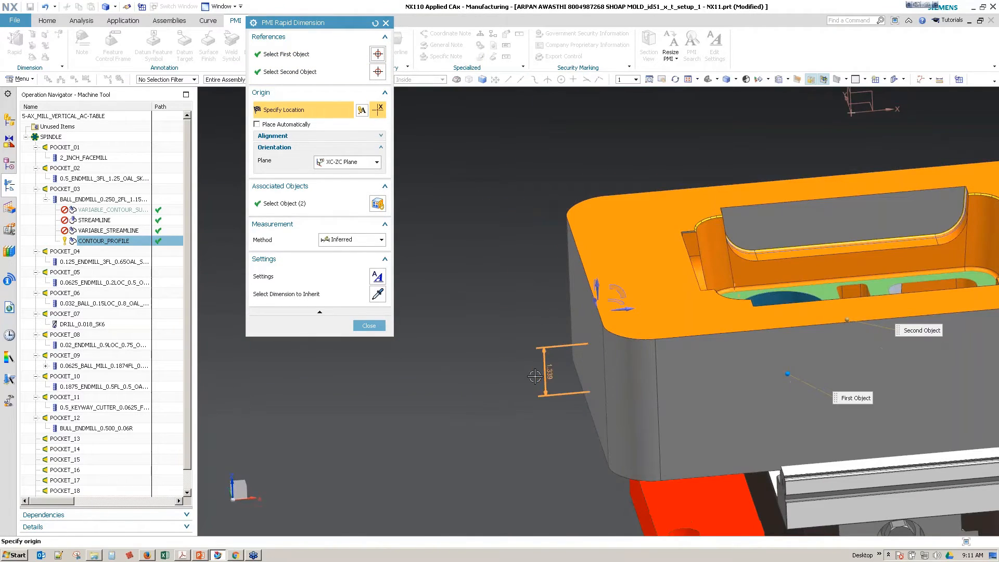
pyautogui.click(551, 370)
pyautogui.scroll(2, 452, 417)
pyautogui.scroll(1, 452, 417)
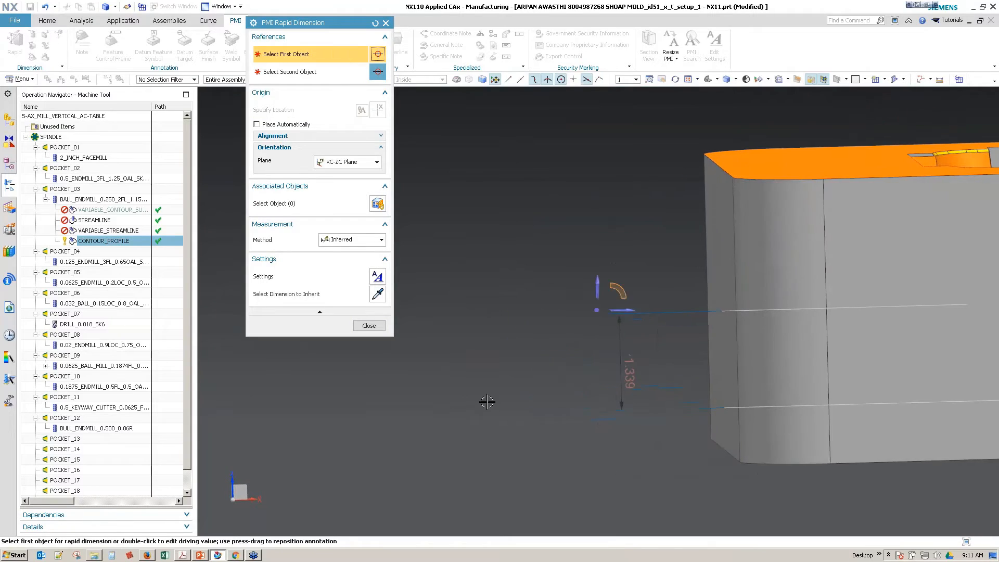
pyautogui.moveTo(486, 401); pyautogui.dragTo(386, 374, button='middle')
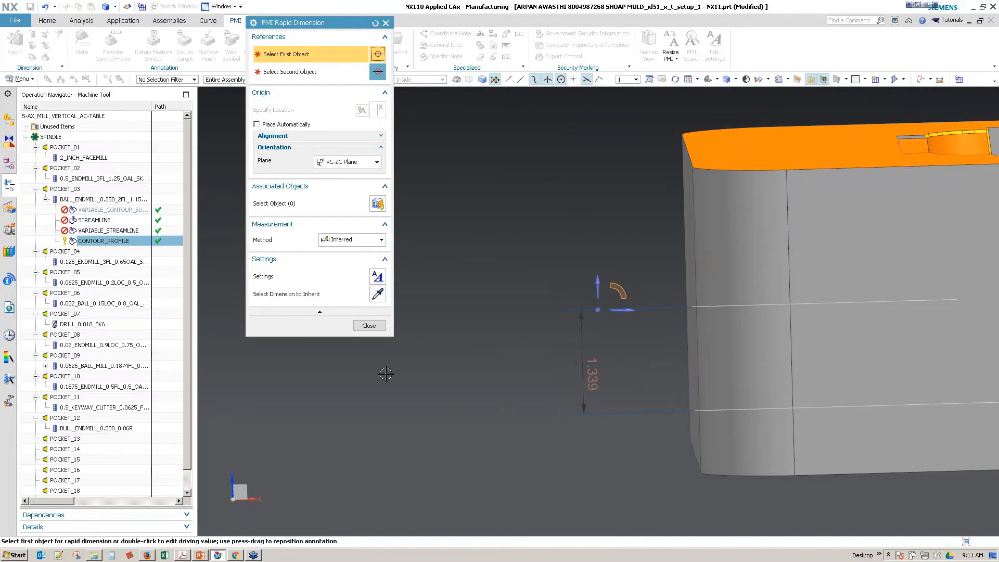
pyautogui.click(373, 326)
# Step: Open the 0.250 ball end mill for editing and position its previewed tool on the rounded pocket's floor
pyautogui.moveTo(501, 318); pyautogui.dragTo(259, 277, button='middle')
pyautogui.doubleClick(92, 200)
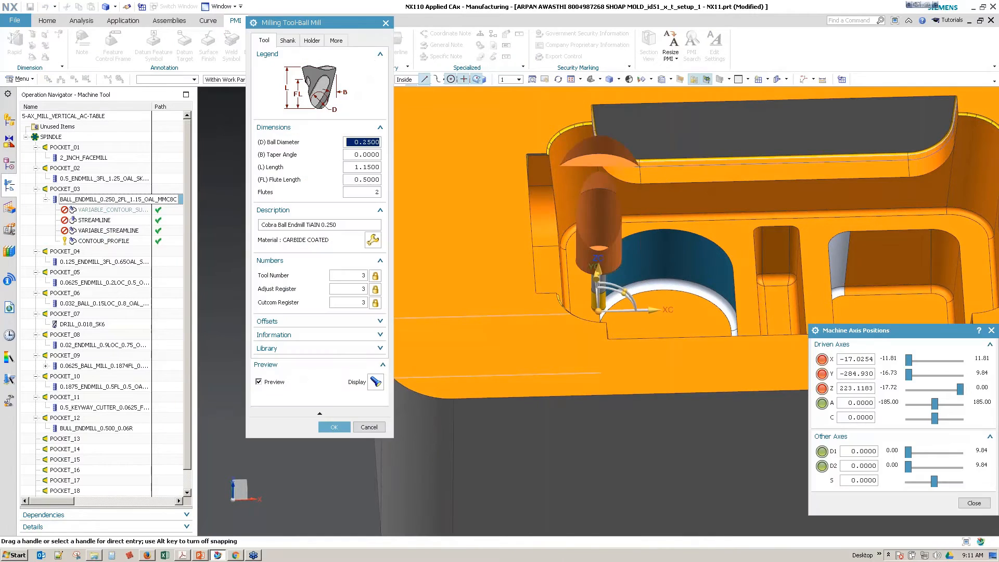
pyautogui.scroll(4, 679, 330)
pyautogui.scroll(1, 678, 330)
pyautogui.moveTo(679, 329)
pyautogui.mouseDown(button='middle')
pyautogui.moveTo(668, 280)
pyautogui.moveTo(676, 321)
pyautogui.mouseUp(button='middle')
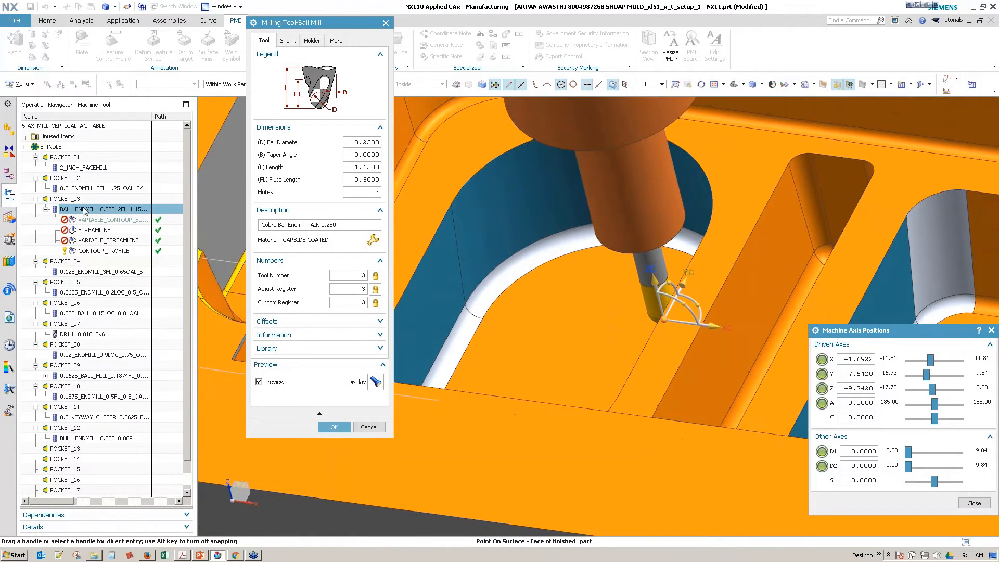
pyautogui.moveTo(482, 271)
pyautogui.mouseDown(button='middle')
pyautogui.moveTo(461, 265)
pyautogui.moveTo(484, 262)
pyautogui.mouseUp(button='middle')
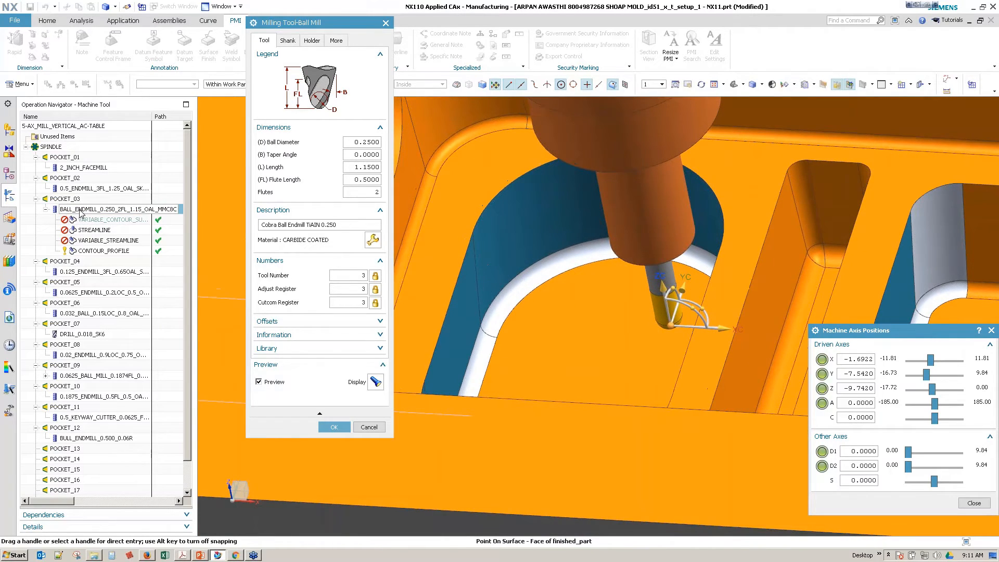
pyautogui.scroll(-4, 572, 323)
pyautogui.moveTo(536, 311); pyautogui.dragTo(521, 276, button='middle')
pyautogui.press('F8')
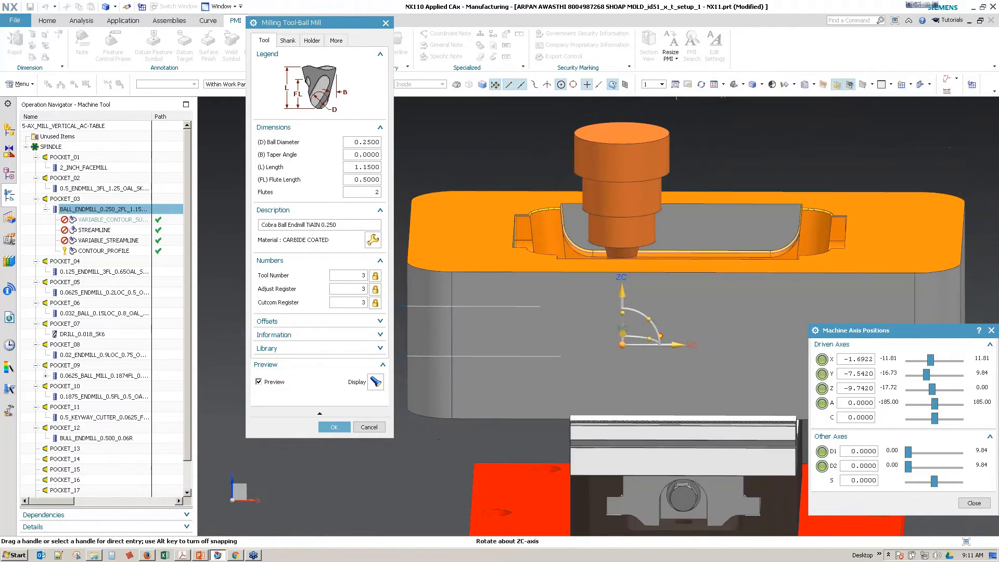
# Step: Move the previewed ball end mill along XC towards the rounded pocket's side wall, to machine X -2.8922
pyautogui.moveTo(682, 293); pyautogui.dragTo(634, 338, button='middle')
pyautogui.moveTo(690, 328); pyautogui.dragTo(649, 318)
pyautogui.moveTo(620, 328); pyautogui.dragTo(643, 360, button='middle')
pyautogui.scroll(2, 637, 354)
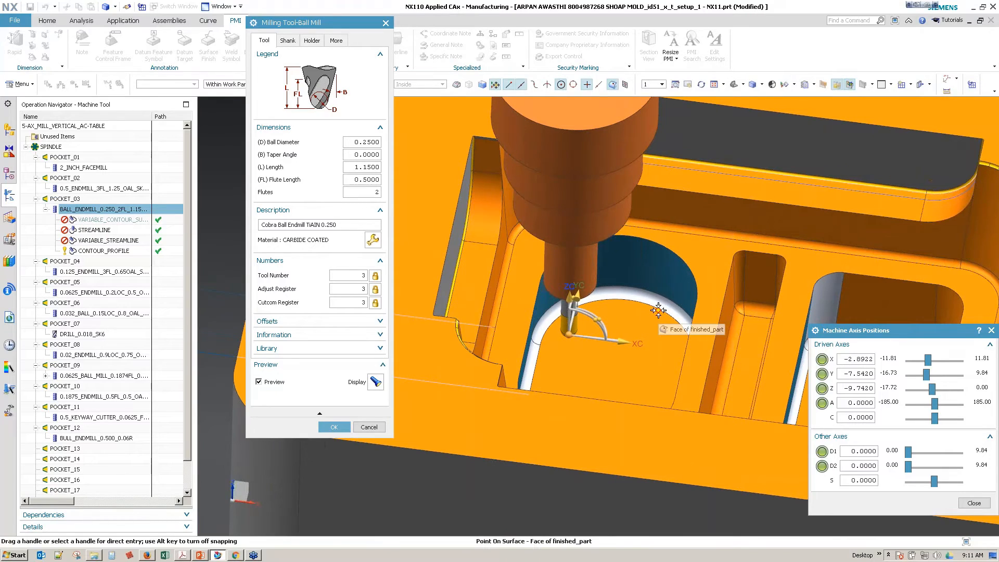
pyautogui.moveTo(656, 329); pyautogui.dragTo(596, 328, button='middle')
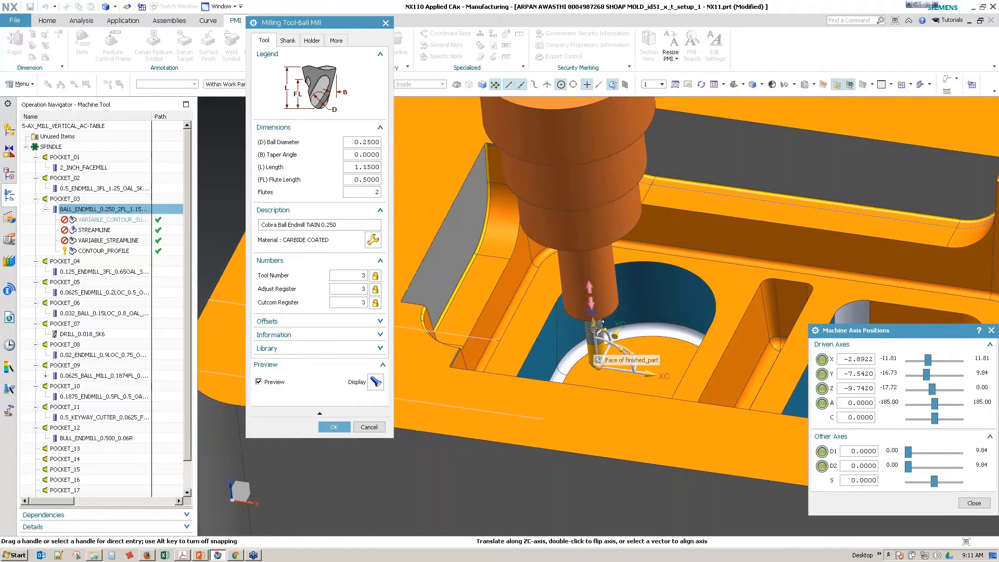
# Step: Tilt the previewed ball end mill 5 degrees away from the pocket wall and inspect its holder clearance from the front in wireframe
pyautogui.click(593, 324)
pyautogui.moveTo(568, 379); pyautogui.dragTo(566, 385, button='middle')
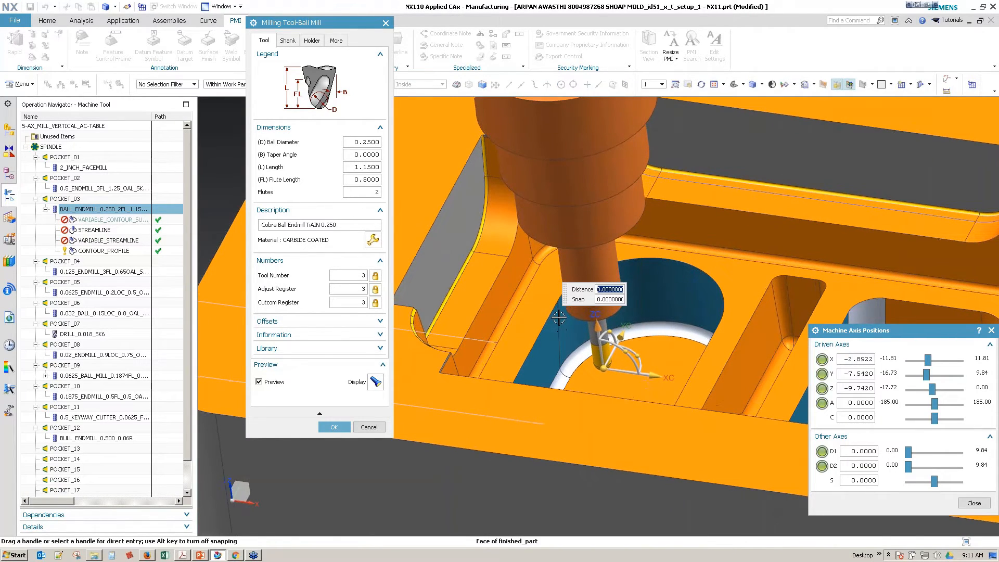
pyautogui.click(559, 317)
pyautogui.moveTo(559, 317); pyautogui.dragTo(537, 415, button='middle')
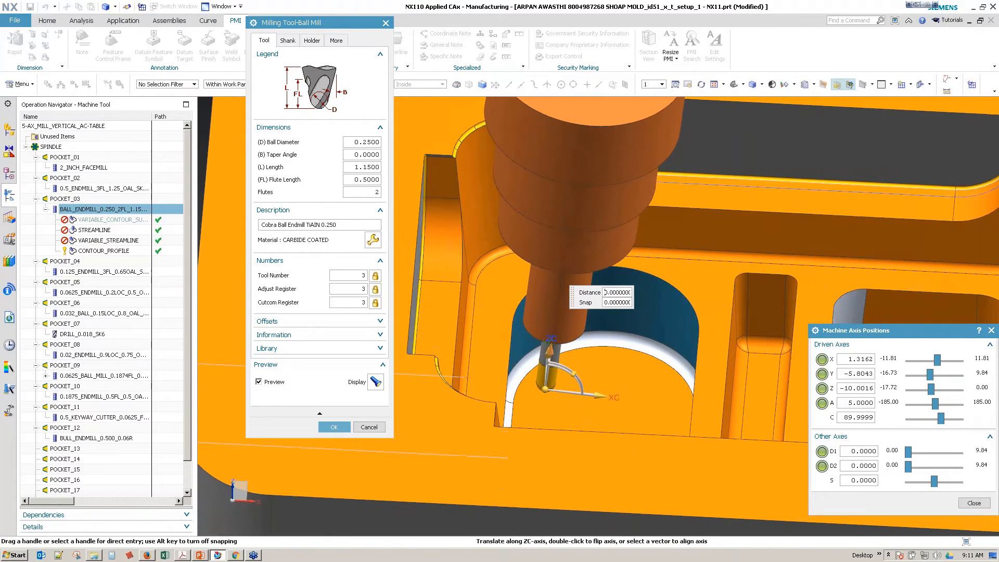
pyautogui.click(637, 377)
pyautogui.moveTo(637, 378); pyautogui.dragTo(566, 377, button='middle')
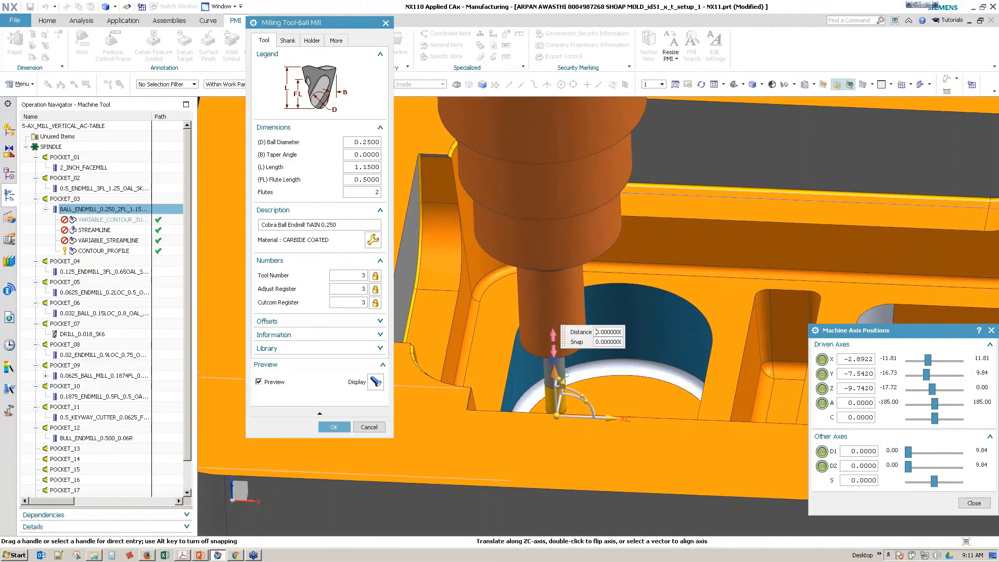
pyautogui.click(514, 369)
pyautogui.moveTo(509, 428); pyautogui.dragTo(513, 422, button='middle')
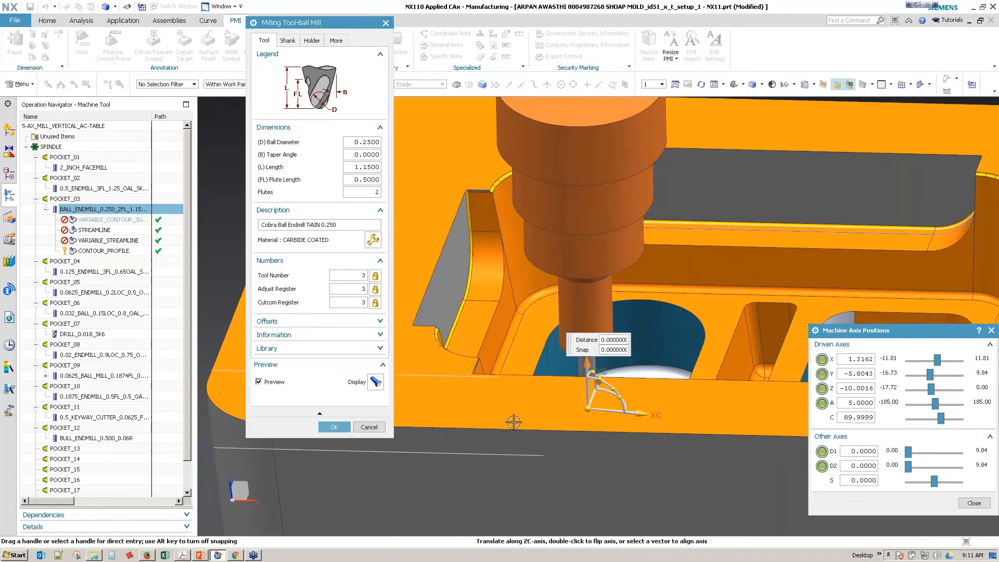
pyautogui.moveTo(512, 422); pyautogui.dragTo(535, 416, button='right')
pyautogui.moveTo(536, 416)
pyautogui.mouseDown(button='middle')
pyautogui.moveTo(535, 401)
pyautogui.moveTo(552, 408)
pyautogui.mouseUp(button='middle')
pyautogui.scroll(3, 552, 409)
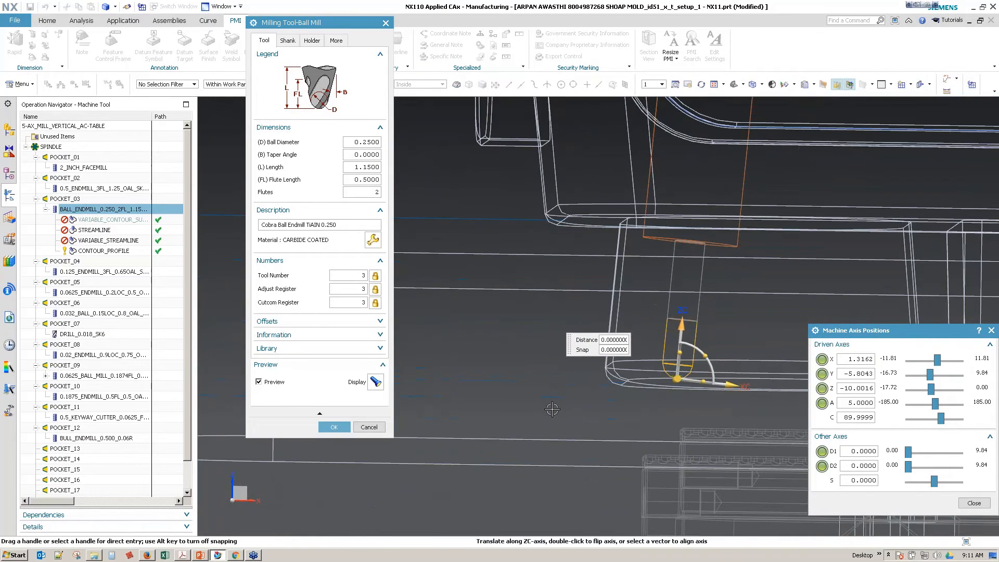
pyautogui.moveTo(552, 409); pyautogui.dragTo(536, 403, button='right')
pyautogui.scroll(5, 641, 394)
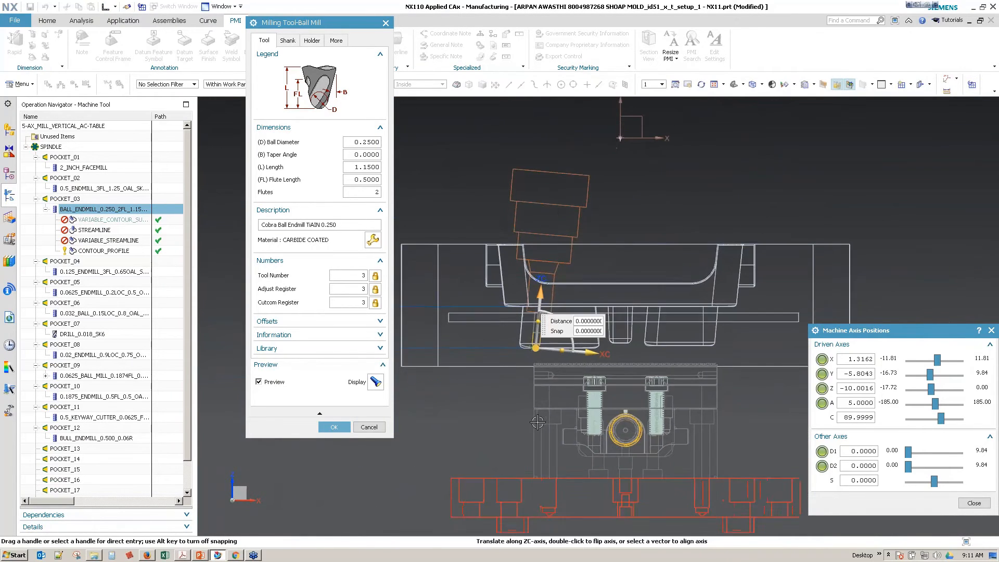
# Step: Set the ball end mill's length to 1.4 and its ball diameter to 0.375
pyautogui.scroll(4, 641, 393)
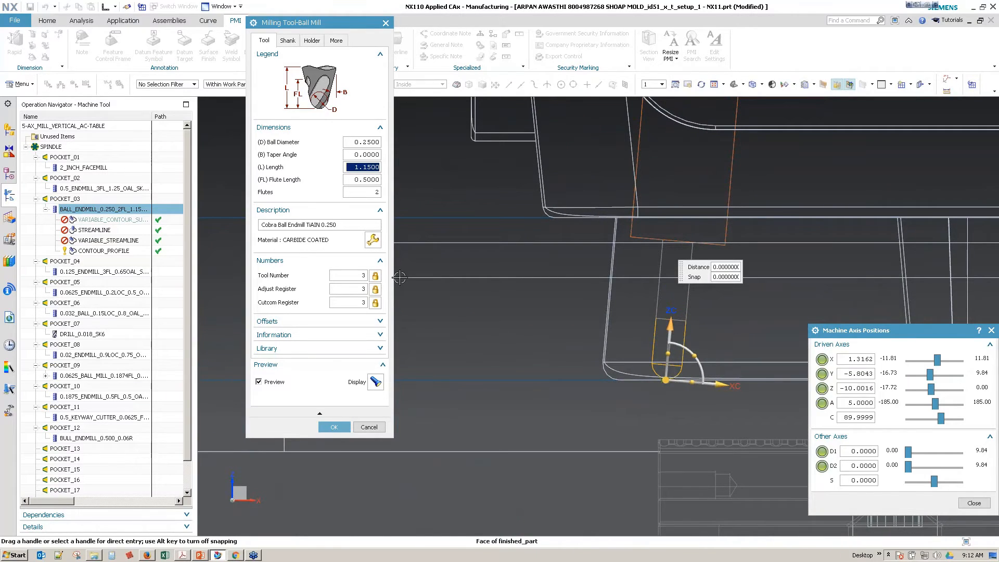
pyautogui.write('1.35')
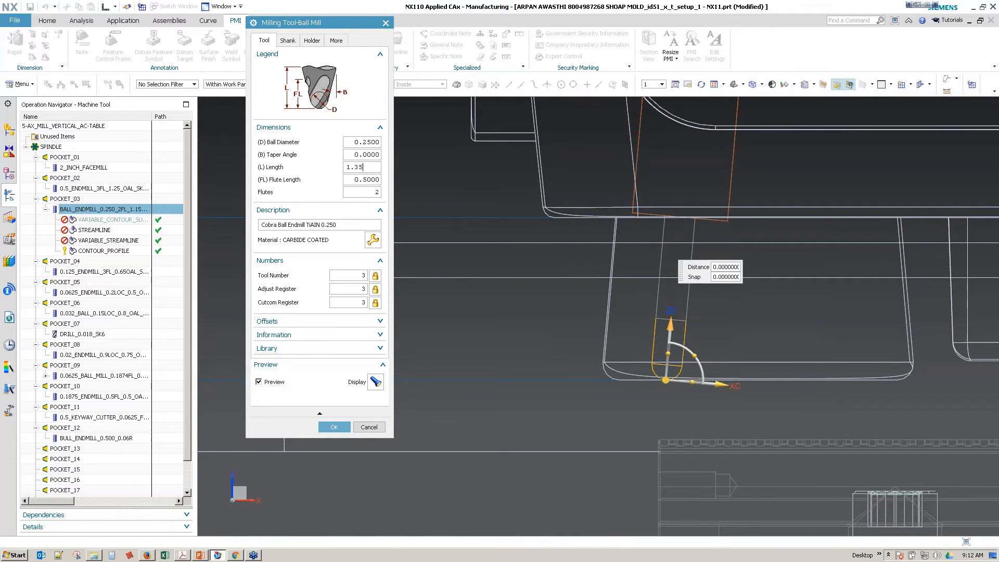
pyautogui.hotkey('ctrl', 'a')
pyautogui.write('1.4')
pyautogui.press('Return')
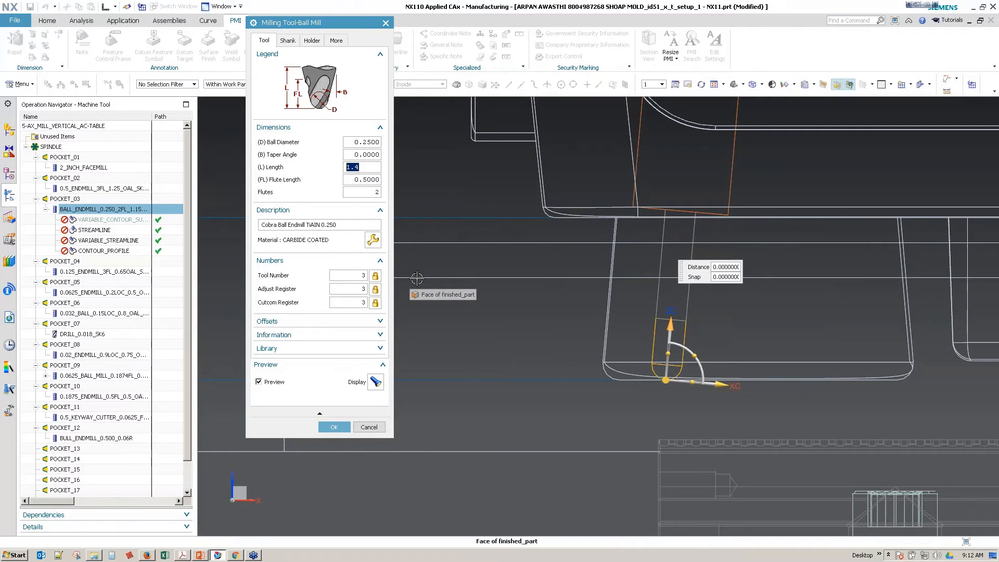
pyautogui.click(355, 179)
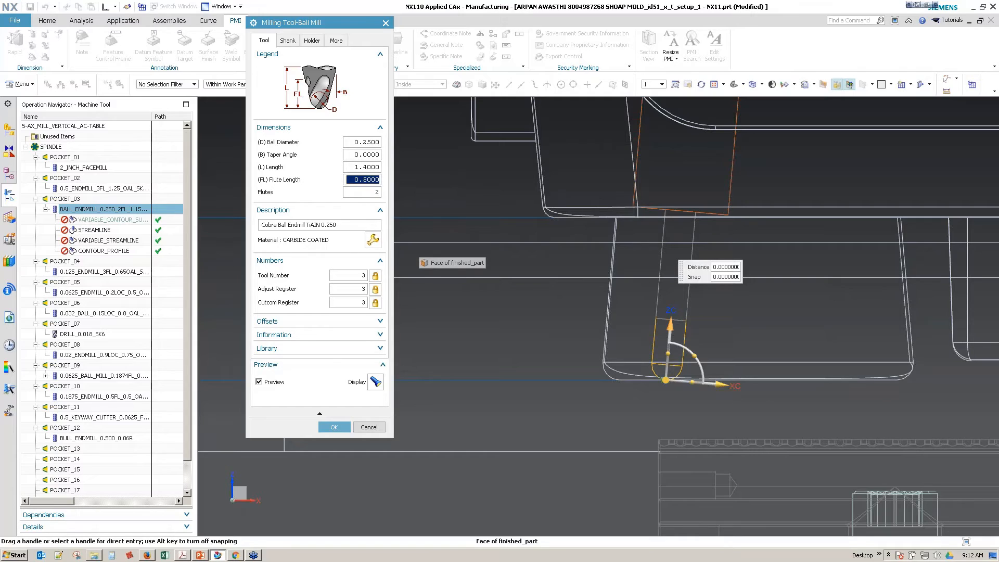
pyautogui.click(348, 144)
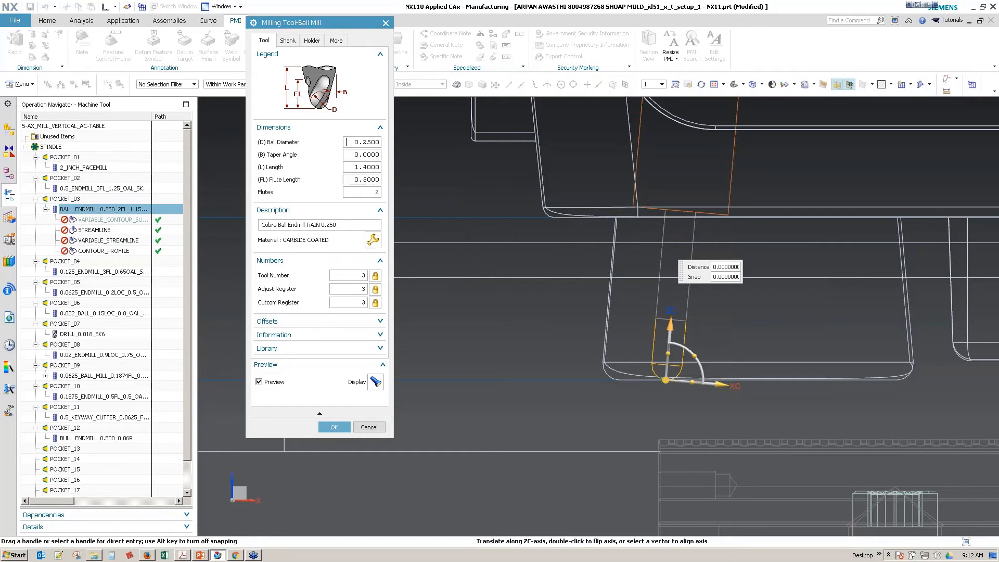
pyautogui.write('.375')
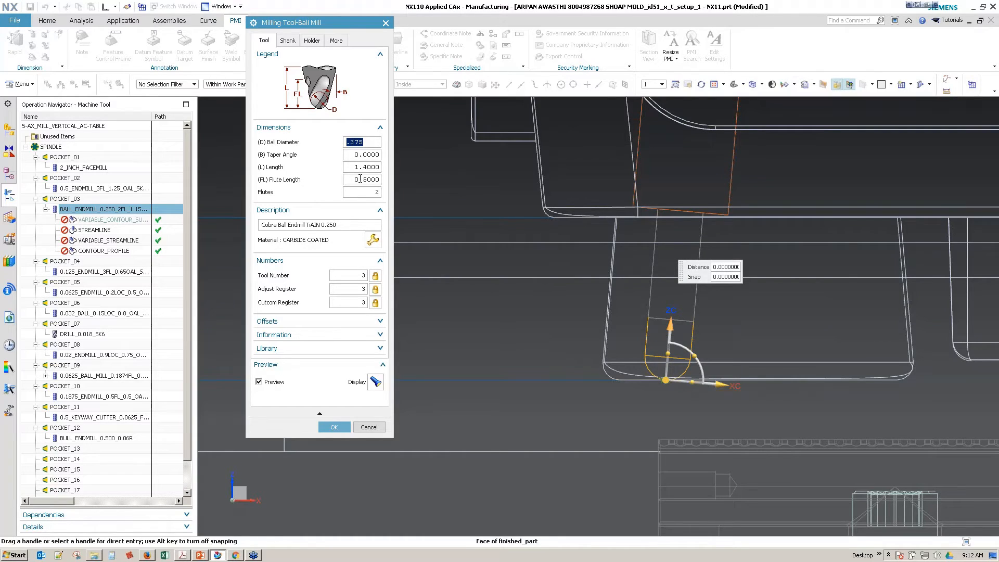
# Step: Set the ball end mill's flute length to 1.35 and accept the tool changes
pyautogui.click(360, 179)
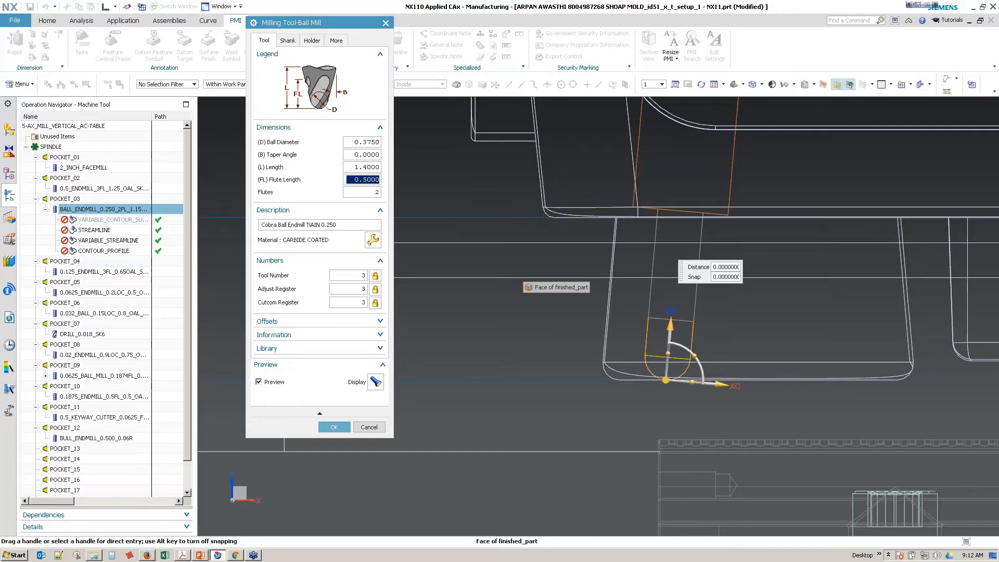
pyautogui.write('1.25')
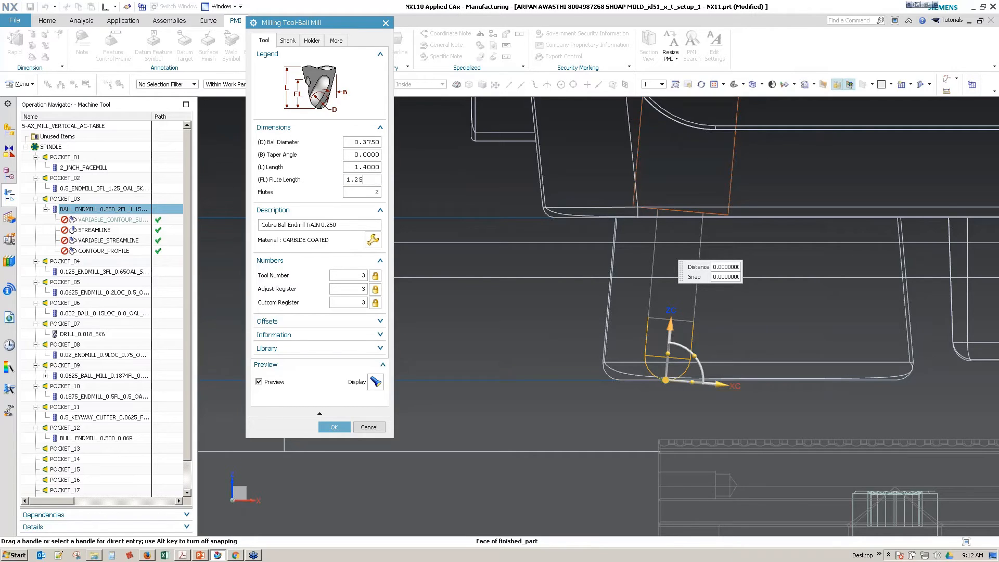
pyautogui.press('Return')
pyautogui.write('1.')
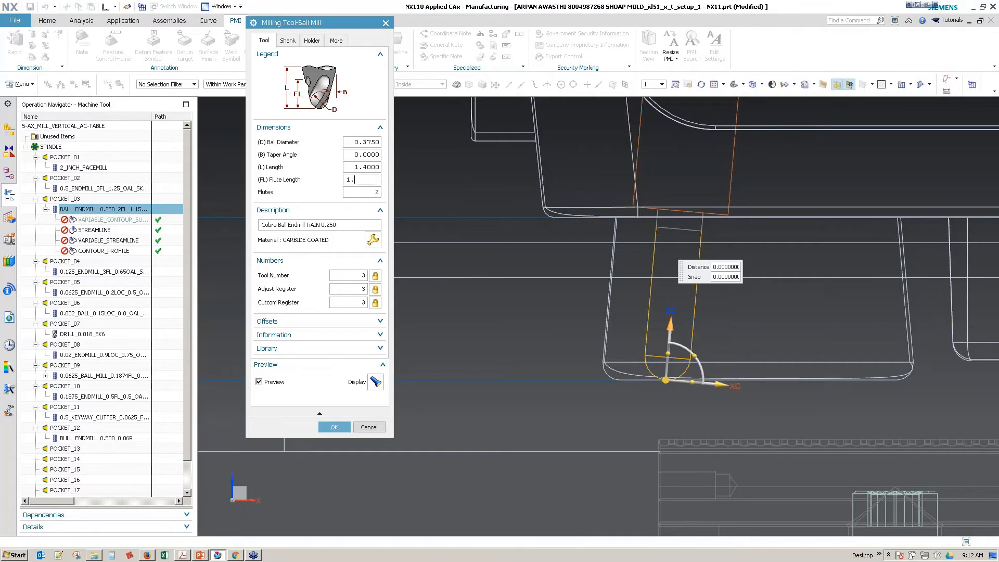
pyautogui.write('32')
pyautogui.press('Return')
pyautogui.write('1.35')
pyautogui.press('Return')
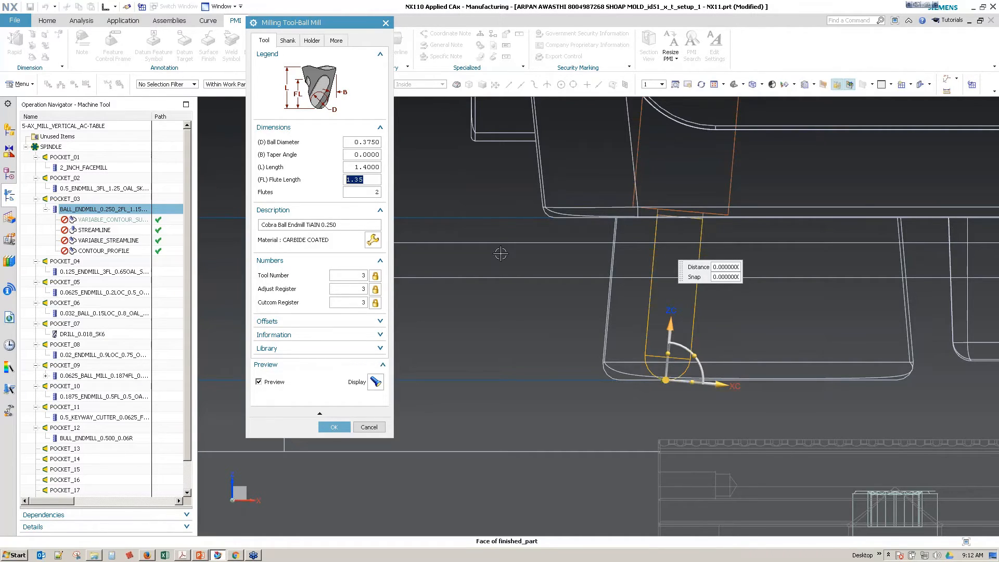
pyautogui.hotkey('shift', 'Tab')
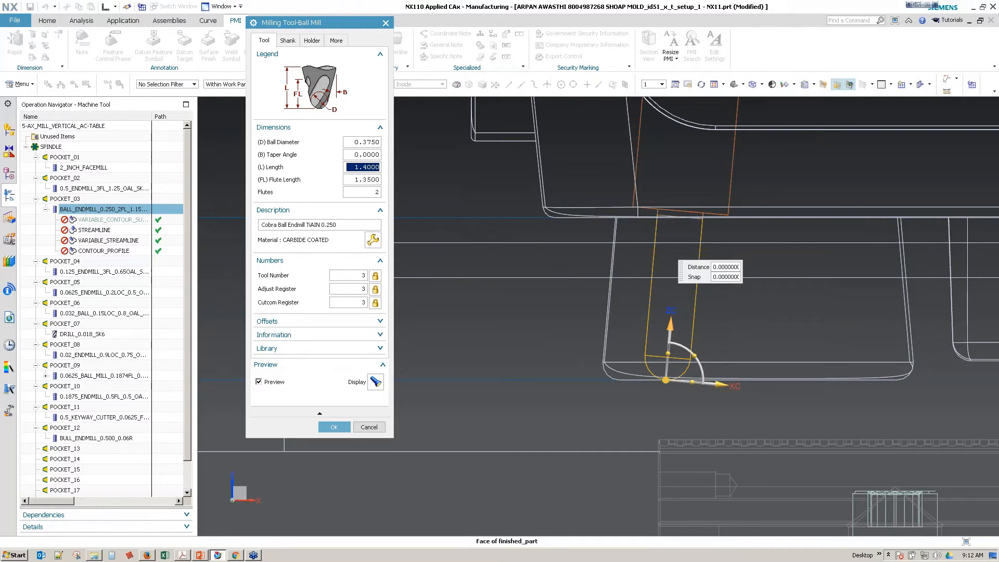
pyautogui.click(334, 426)
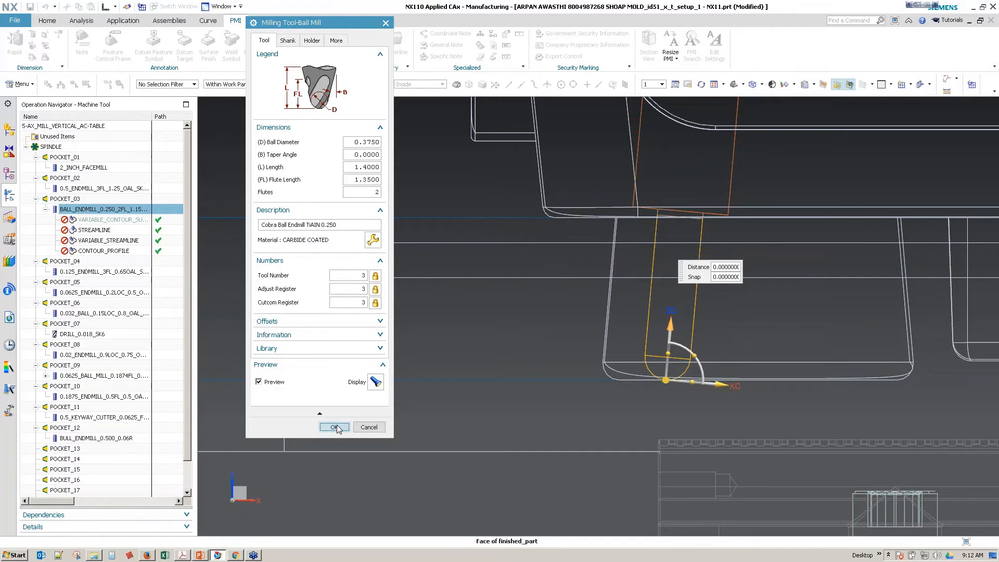
# Step: Rename the ball end mill in POCKET_03 as 0.375_BALL
pyautogui.click(102, 199)
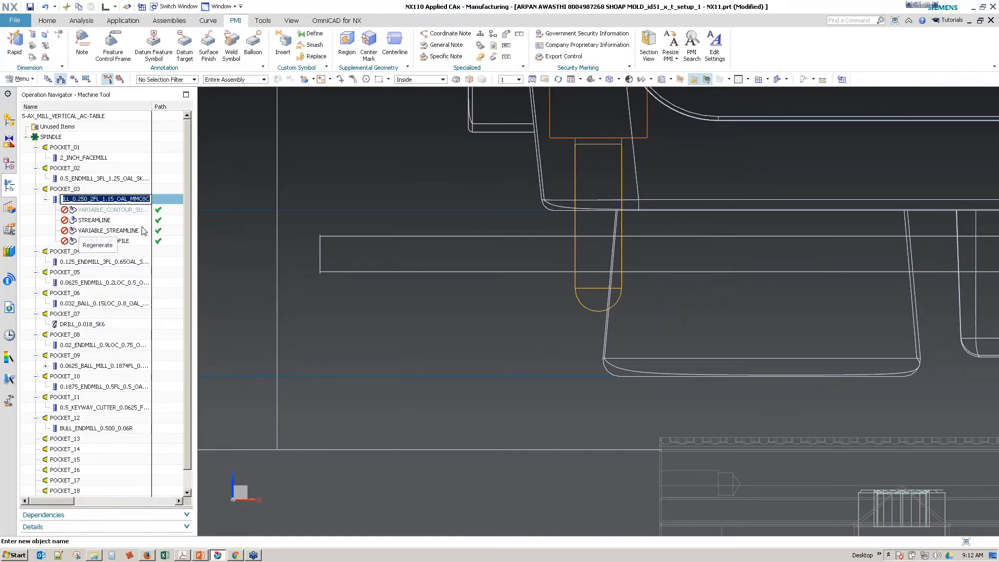
pyautogui.write('0.3')
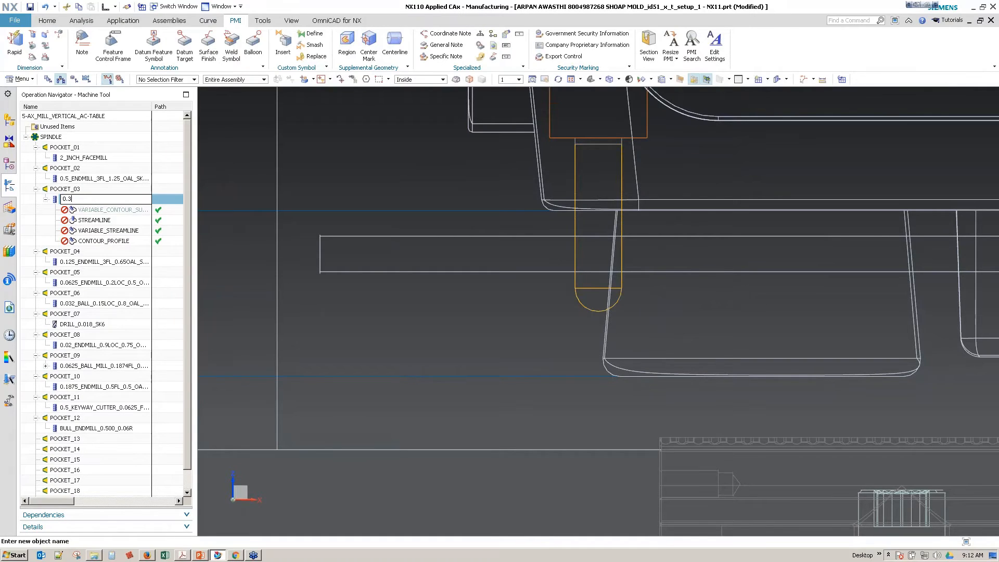
pyautogui.write('75_BALL')
pyautogui.press('Return')
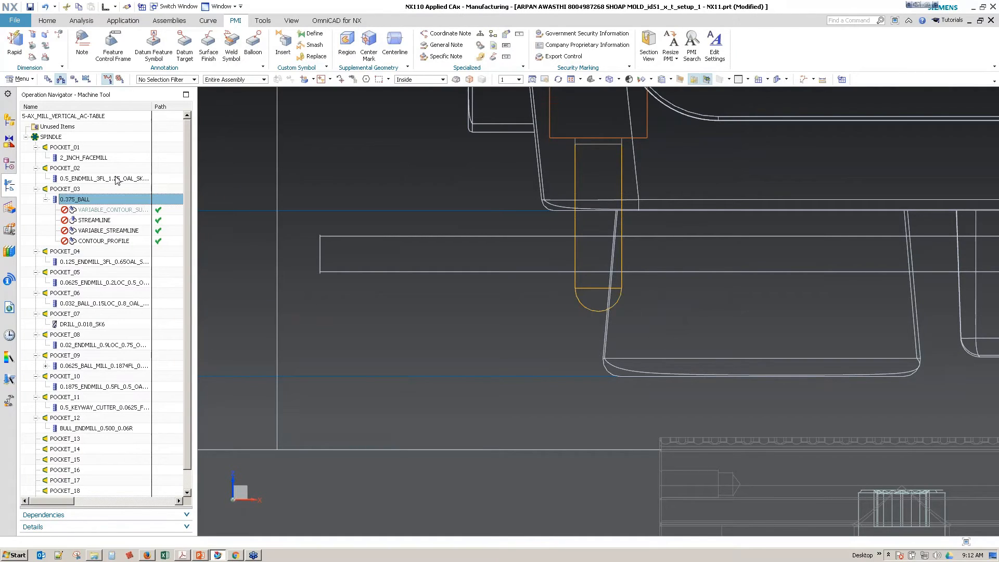
# Step: List the operations in program order and generate the CONTOUR_PROFILE tool path with the 0.375_BALL tool
pyautogui.scroll(-6, 97, 200)
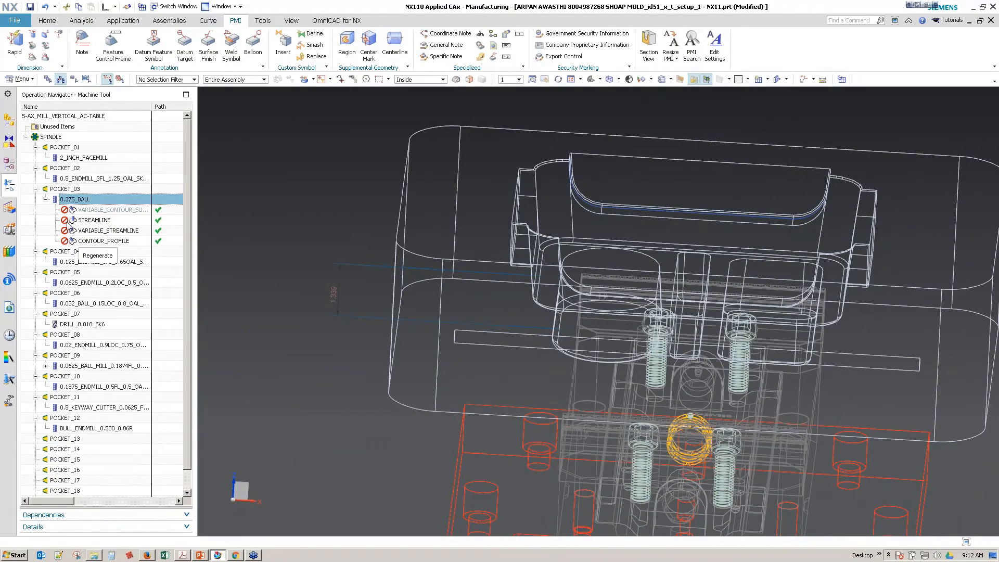
pyautogui.click(48, 79)
pyautogui.click(74, 189)
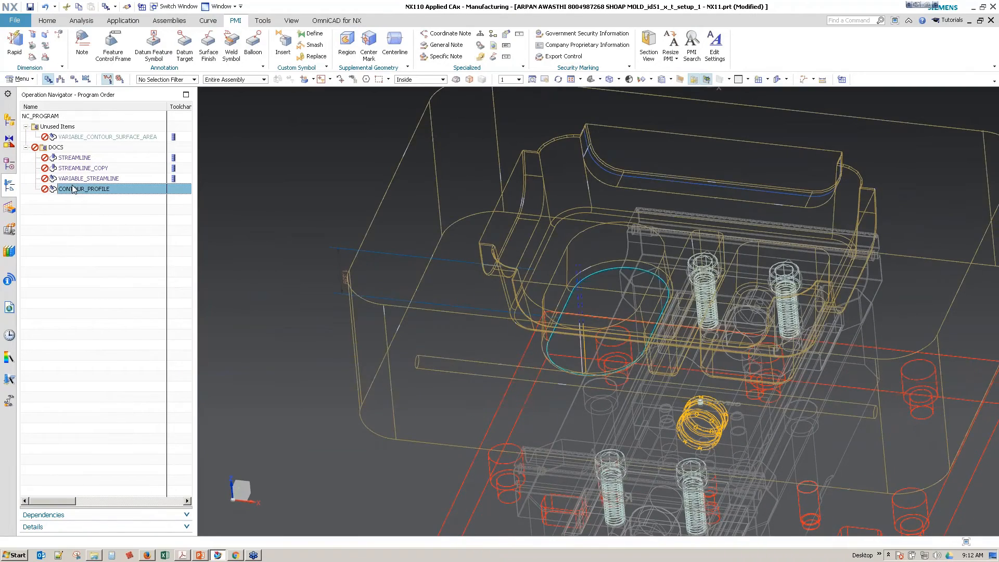
pyautogui.rightClick(73, 189)
pyautogui.click(125, 268)
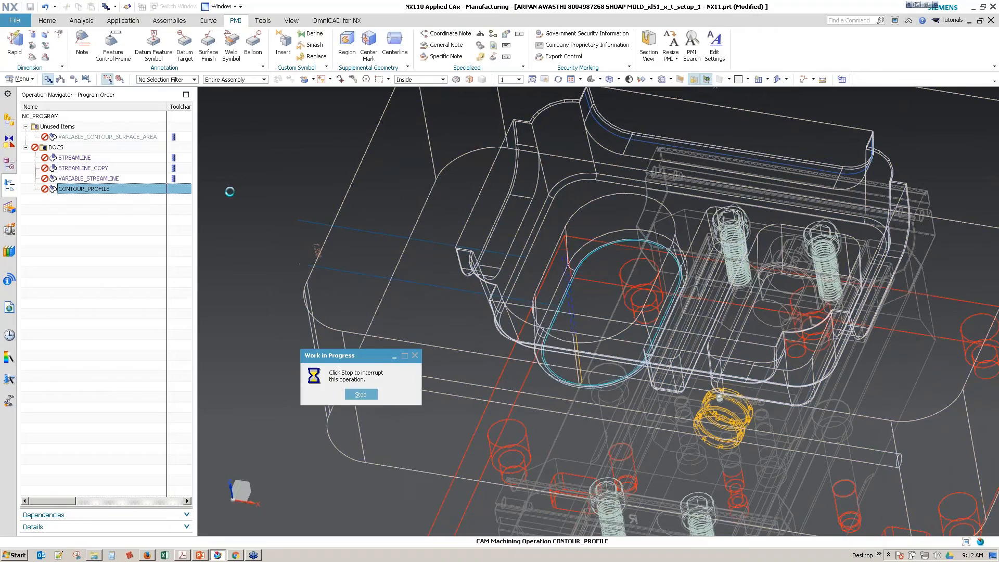
# Step: Set the radius of the Replace Blend (56) feature around the rounded pocket's floor to 0.195
pyautogui.click(9, 165)
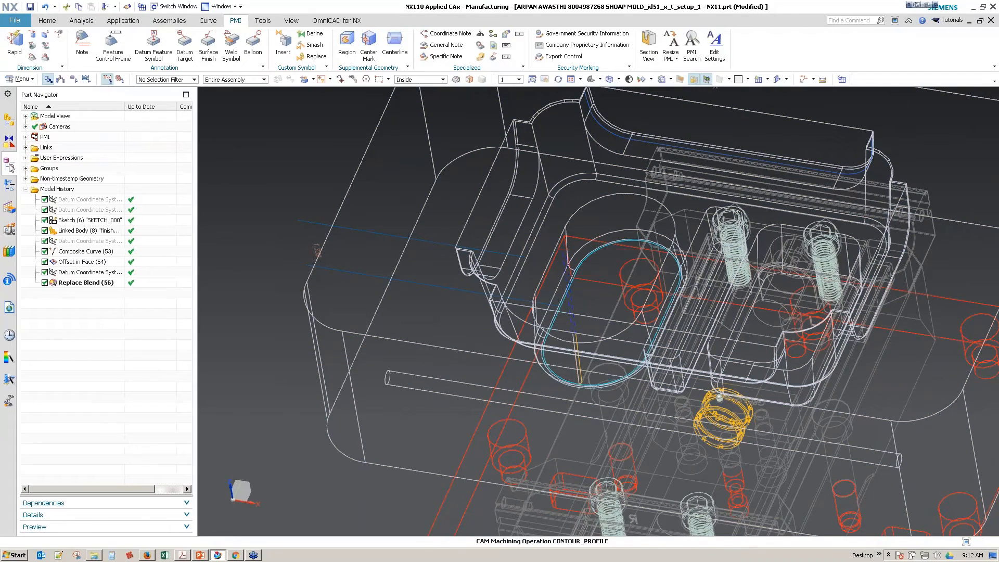
pyautogui.click(79, 284)
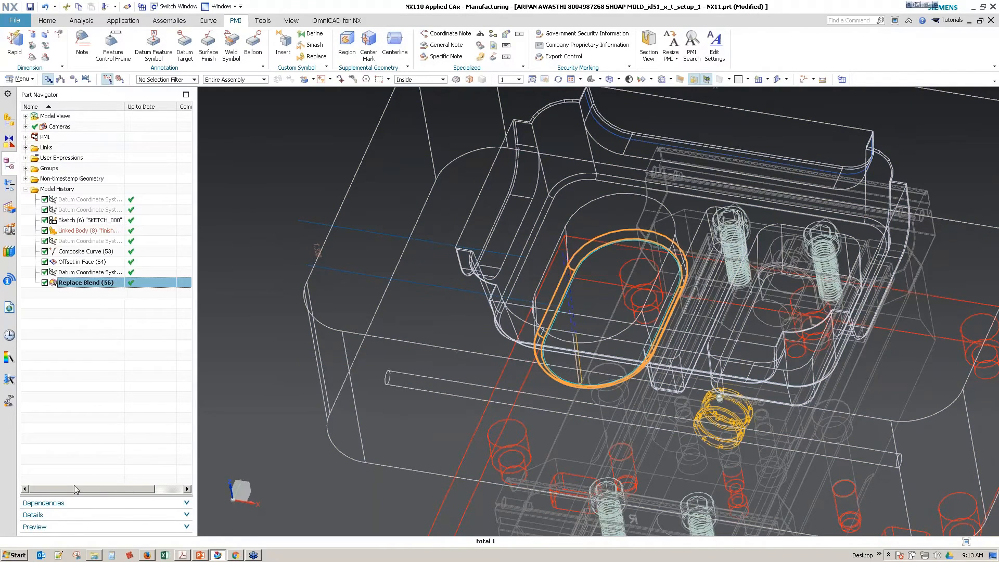
pyautogui.click(33, 514)
pyautogui.doubleClick(133, 378)
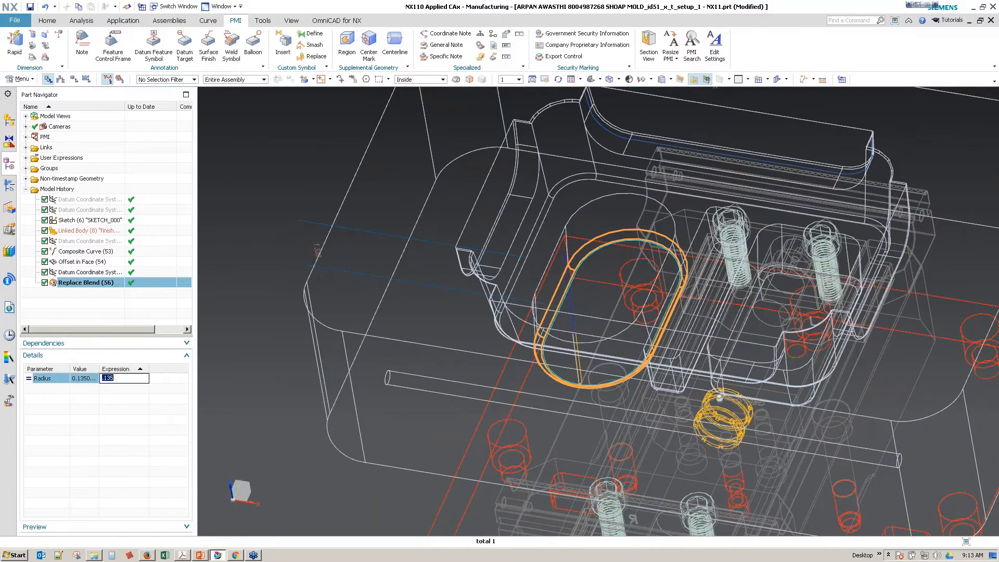
pyautogui.press('Return')
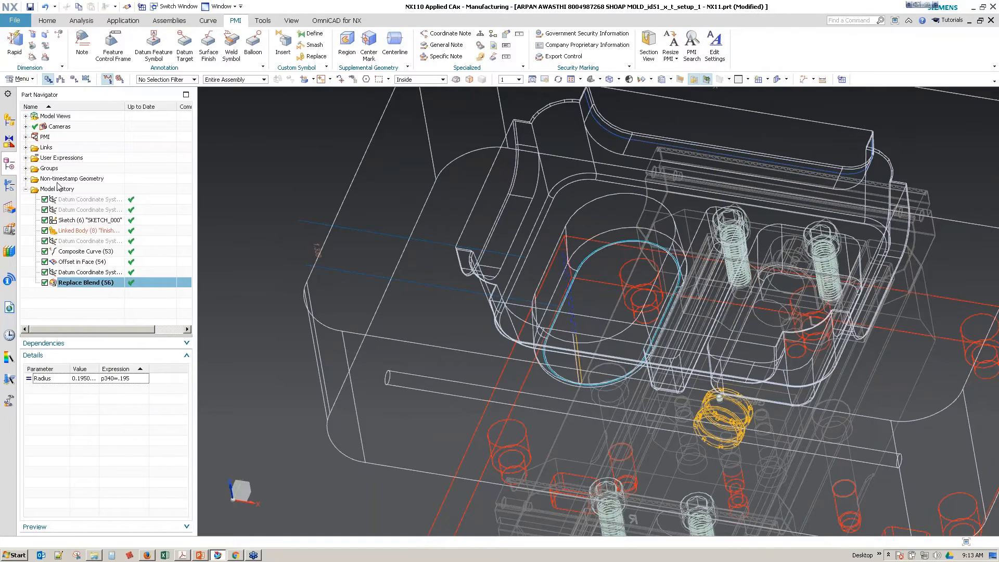
# Step: Regenerate the CONTOUR_PROFILE tool path for the modified pocket blend
pyautogui.click(10, 186)
pyautogui.rightClick(69, 189)
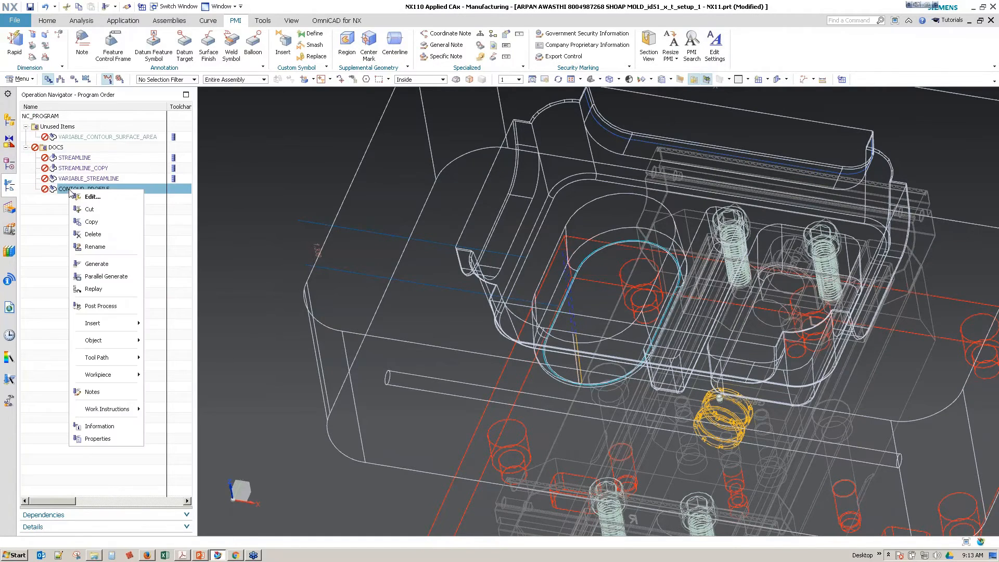
pyautogui.click(104, 264)
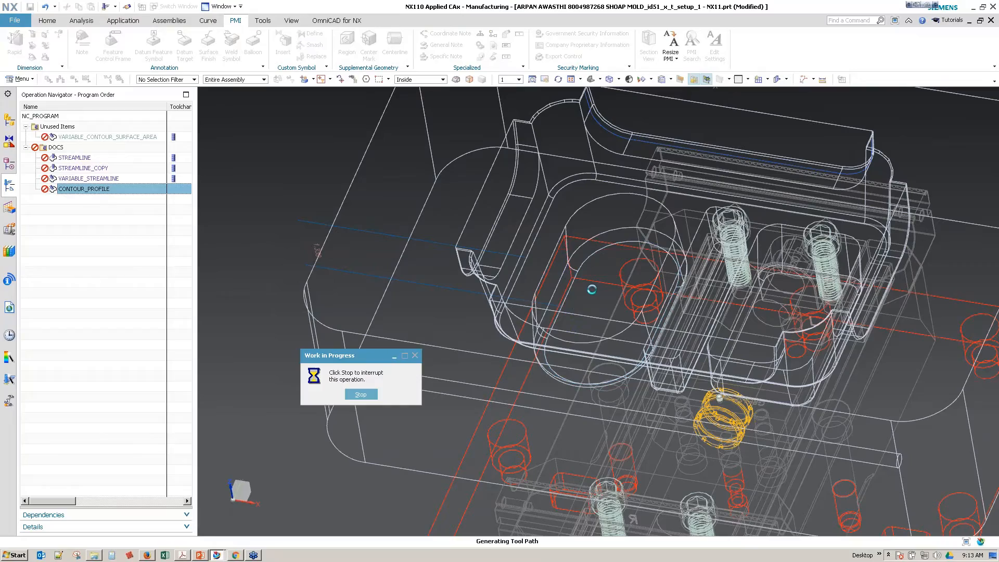
# Step: Verify the CONTOUR_PROFILE operation by replaying its tool path on the shaded mold at animation speed 4
pyautogui.moveTo(591, 294); pyautogui.dragTo(596, 254, button='middle')
pyautogui.moveTo(596, 255); pyautogui.dragTo(598, 234, button='right')
pyautogui.moveTo(598, 234)
pyautogui.mouseDown(button='middle')
pyautogui.moveTo(582, 335)
pyautogui.moveTo(281, 197)
pyautogui.mouseUp(button='middle')
pyautogui.scroll(3, 582, 335)
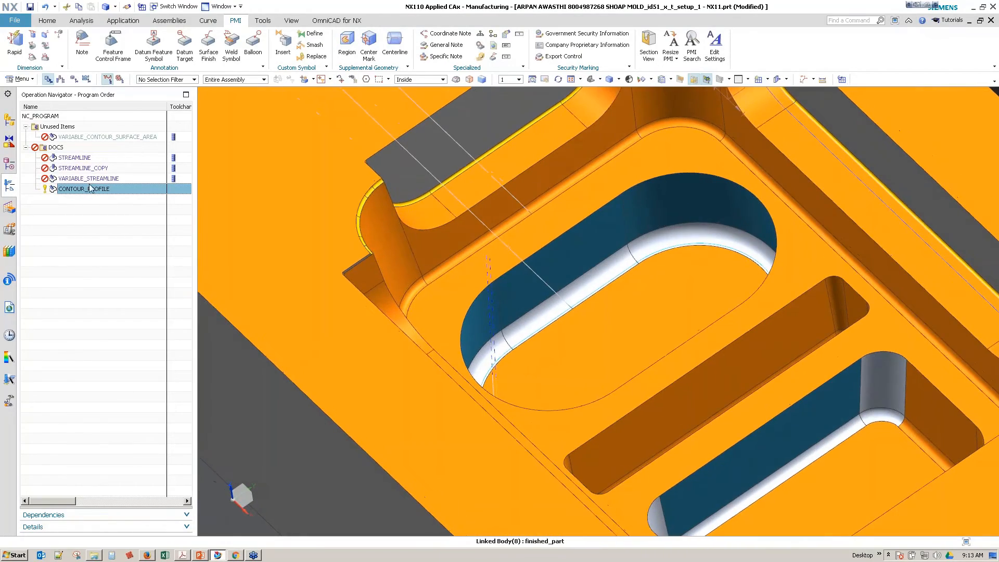
pyautogui.doubleClick(91, 189)
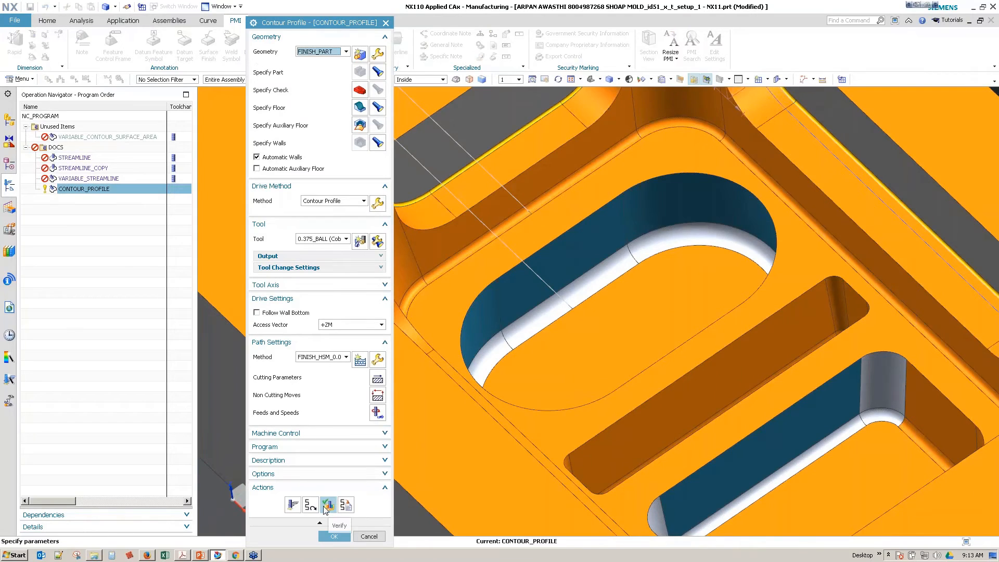
pyautogui.click(327, 504)
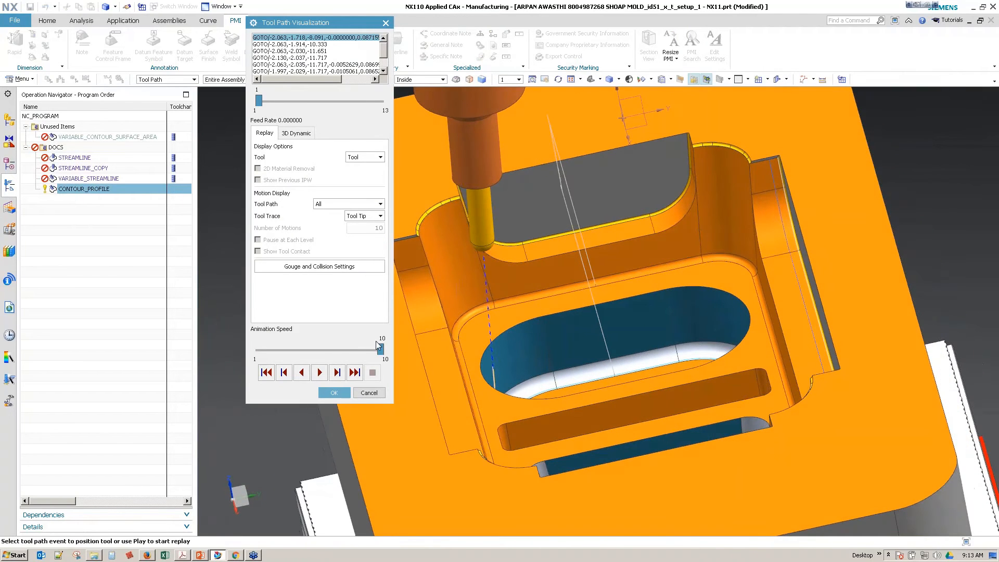
pyautogui.moveTo(379, 348); pyautogui.dragTo(299, 350)
pyautogui.click(319, 372)
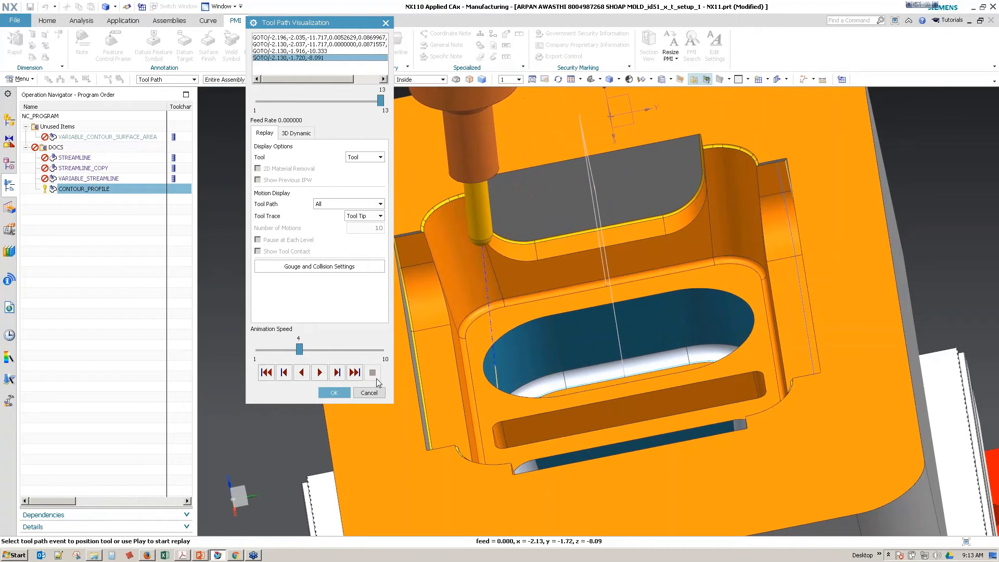
# Step: Position the tool at a cutting point in the rounded pocket, inspect its holder clearance in wireframe, and close the tool path visualization
pyautogui.scroll(5, 456, 401)
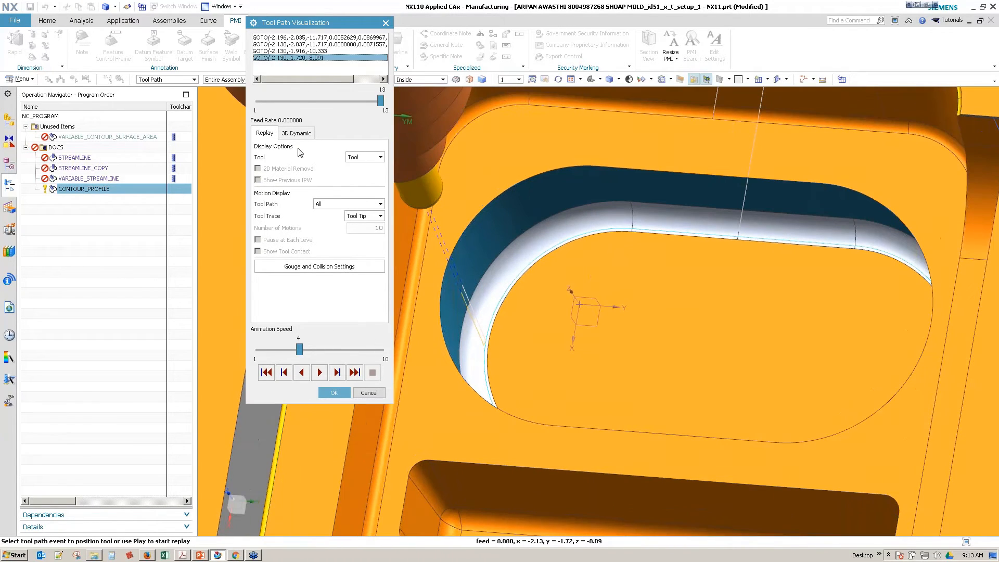
pyautogui.click(486, 320)
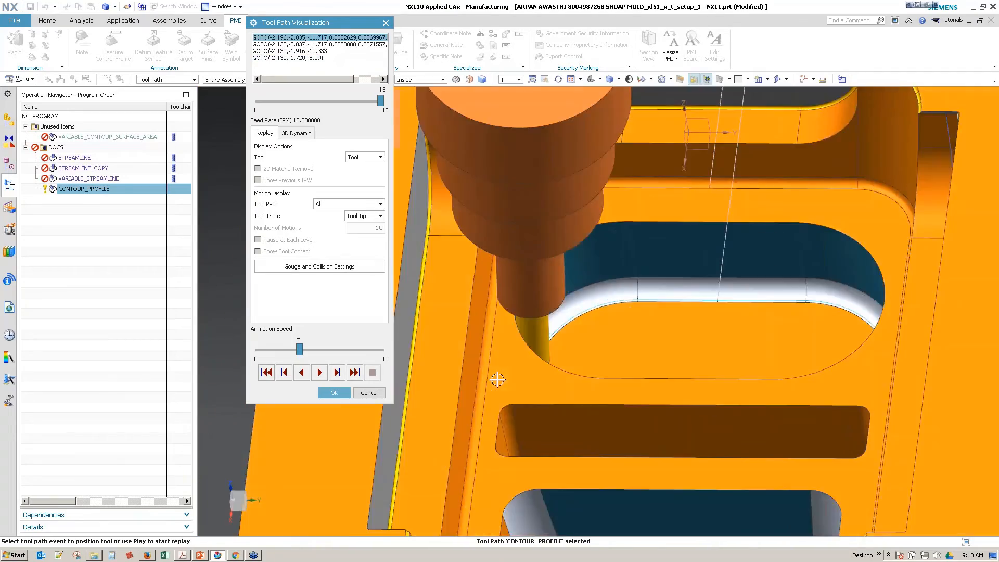
pyautogui.moveTo(498, 379); pyautogui.dragTo(457, 396, button='right')
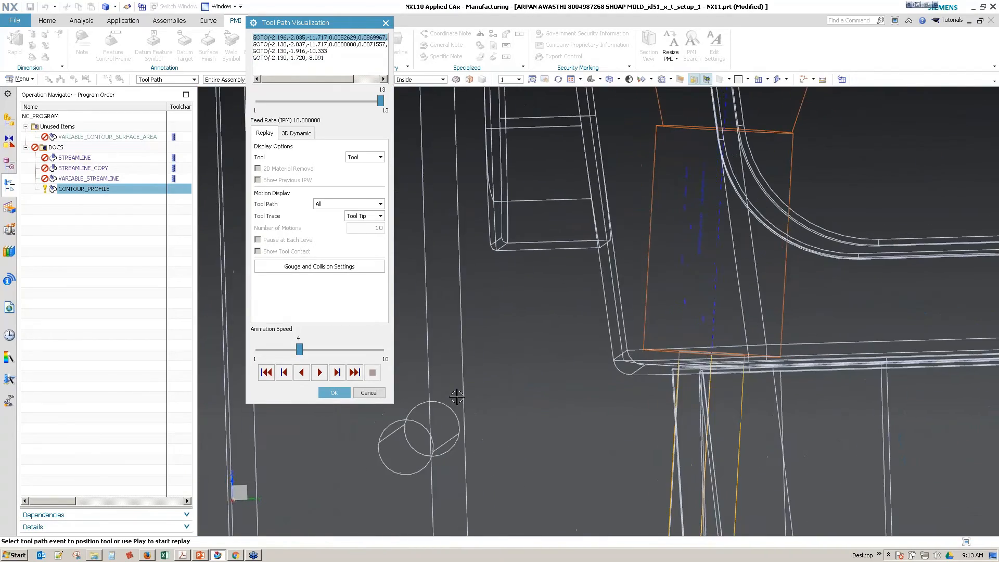
pyautogui.moveTo(457, 396); pyautogui.dragTo(436, 400, button='right')
pyautogui.click(333, 393)
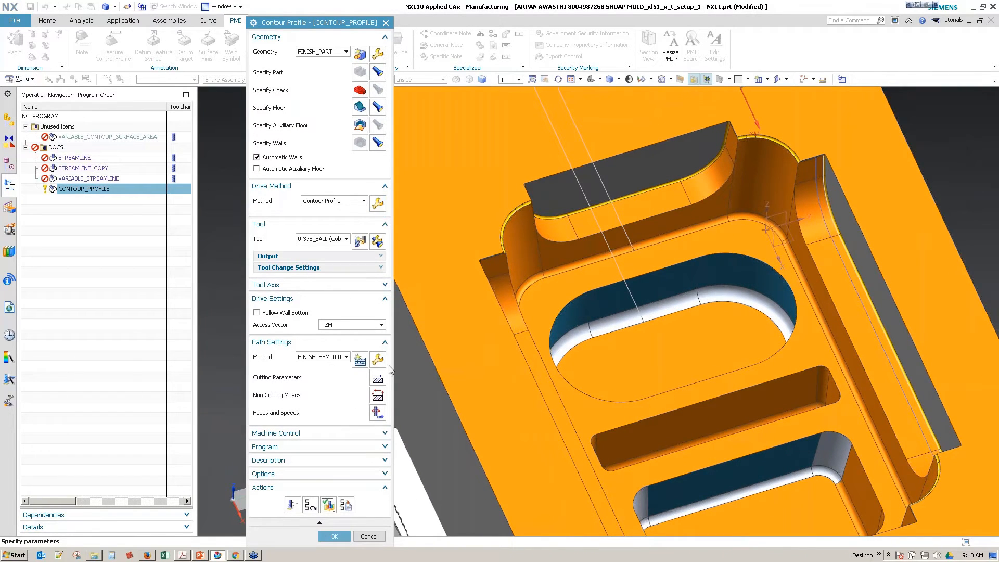
# Step: Enable Multiple Depths in the Contour Profile cutting parameters and set the Depth Stock Offset to 1.34
pyautogui.click(378, 379)
pyautogui.moveTo(552, 333); pyautogui.dragTo(585, 284, button='middle')
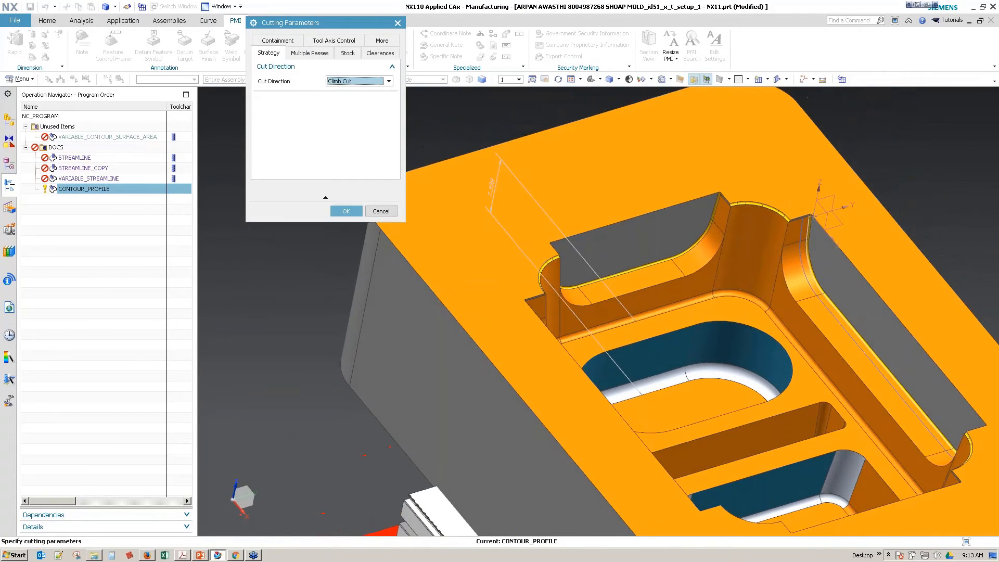
pyautogui.click(310, 57)
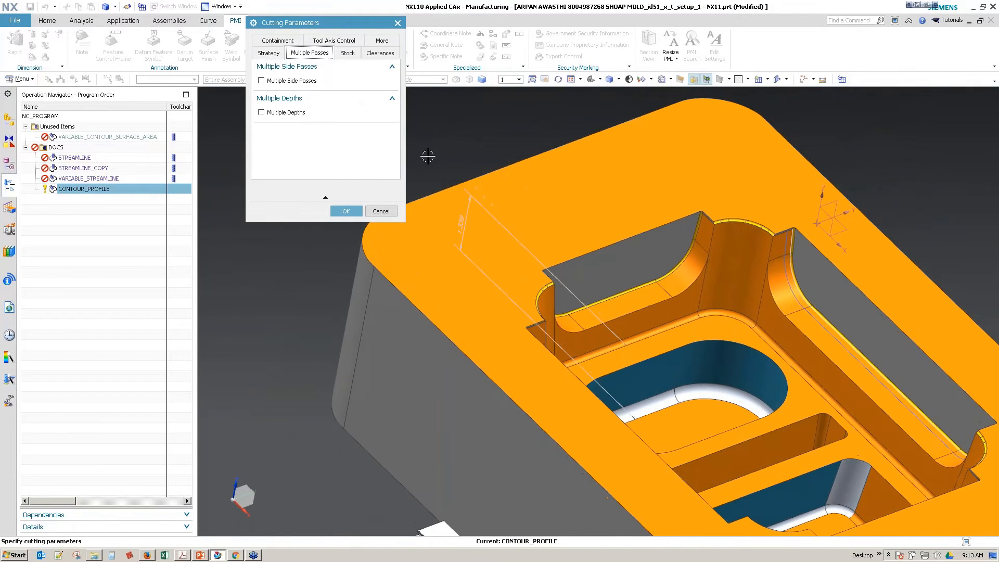
pyautogui.click(261, 112)
pyautogui.scroll(-6, 504, 311)
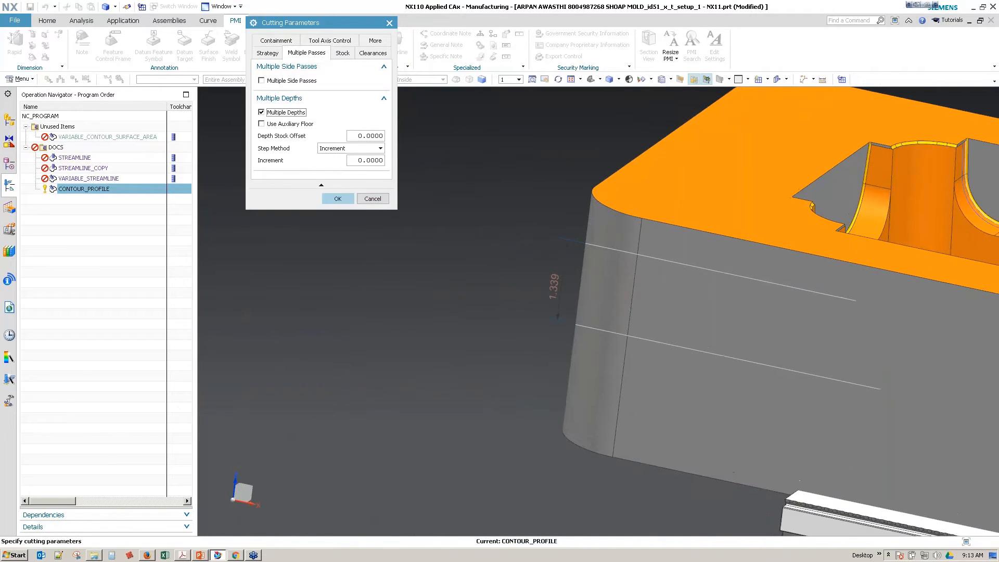
pyautogui.doubleClick(360, 136)
pyautogui.write('1.34')
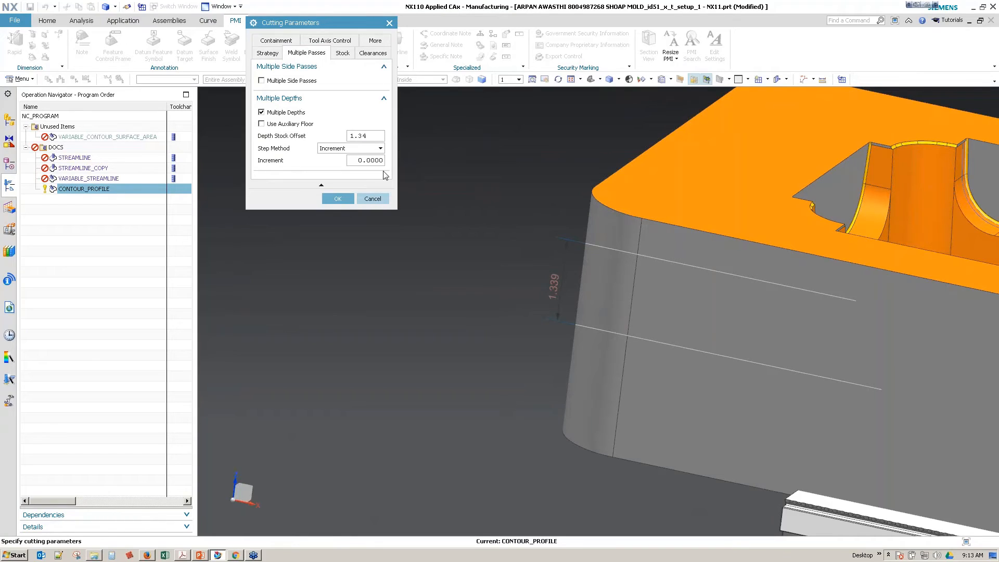
# Step: Change the multiple depths Step Method to Passes, set the Number of Passes to 3, and accept the cutting parameters
pyautogui.click(368, 149)
pyautogui.click(359, 167)
pyautogui.doubleClick(359, 161)
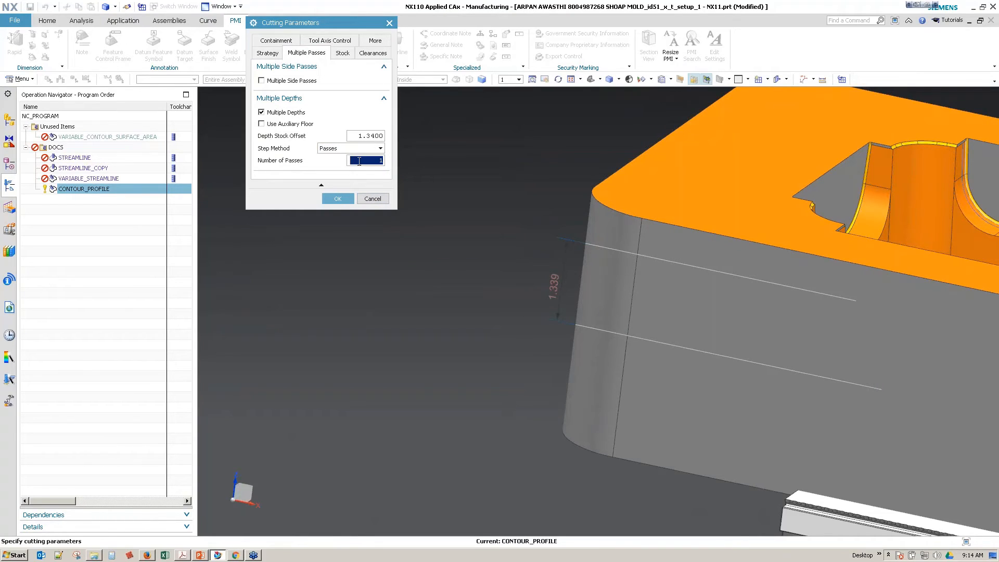
pyautogui.write('3')
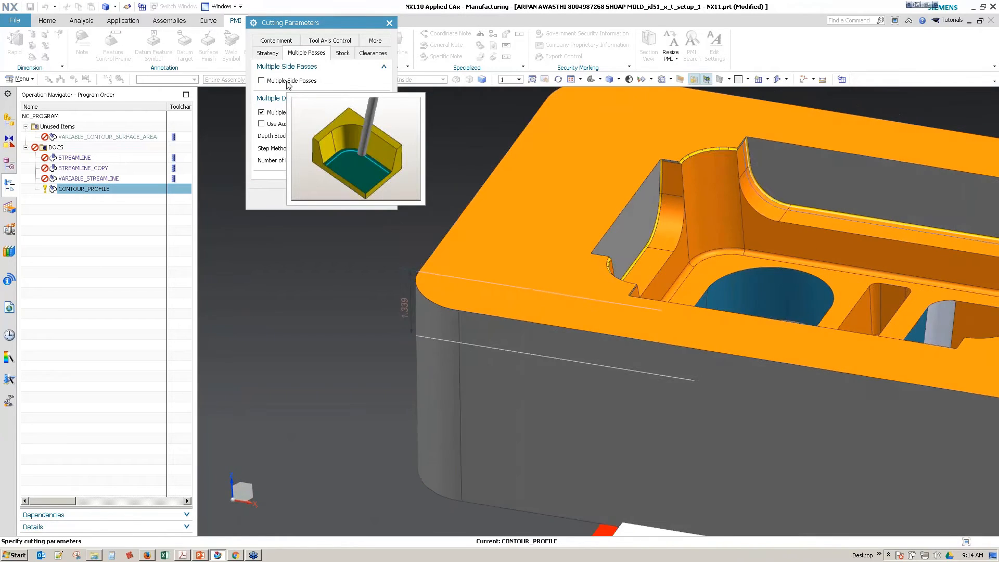
pyautogui.click(338, 198)
# Step: Generate the CONTOUR_PROFILE tool path using the new depth passes in the rounded pocket
pyautogui.click(293, 504)
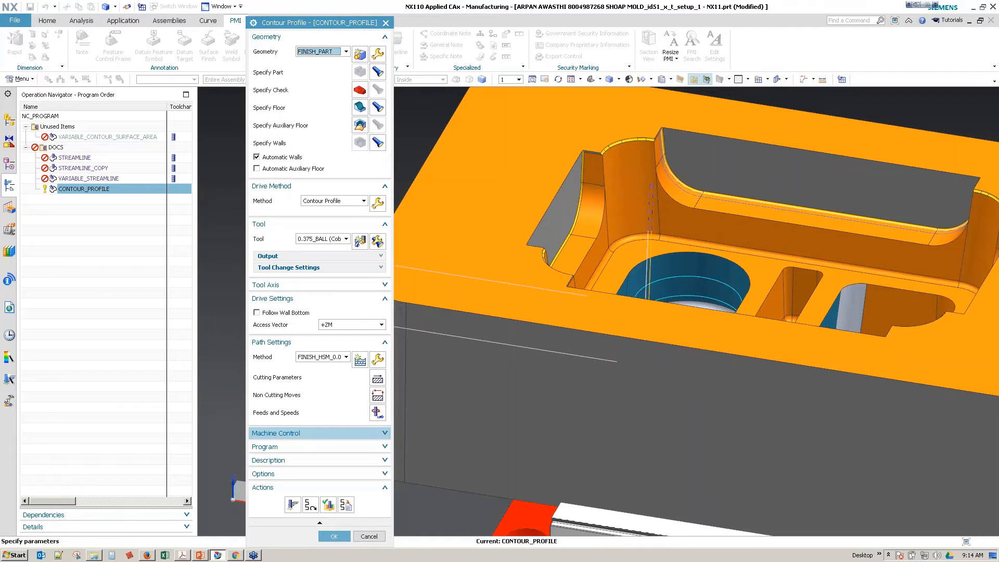
pyautogui.moveTo(661, 291); pyautogui.dragTo(731, 341, button='middle')
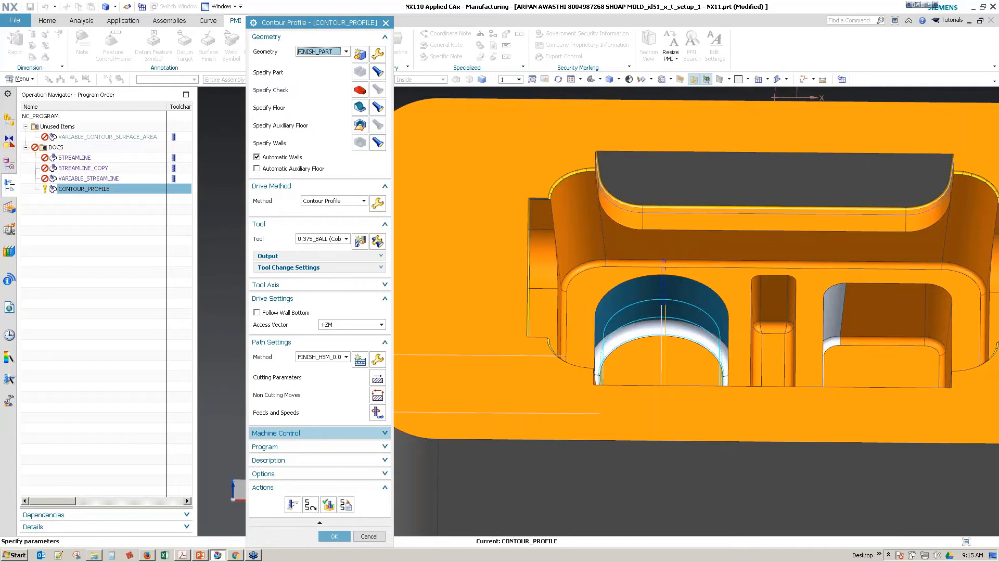
pyautogui.moveTo(416, 382); pyautogui.dragTo(525, 341, button='middle')
pyautogui.moveTo(526, 341); pyautogui.dragTo(525, 340, button='right')
pyautogui.moveTo(525, 340); pyautogui.dragTo(485, 360, button='middle')
# Step: Inspect the depth passes in the rounded pocket in wireframe with the tool path visualization, and close it
pyautogui.click(330, 502)
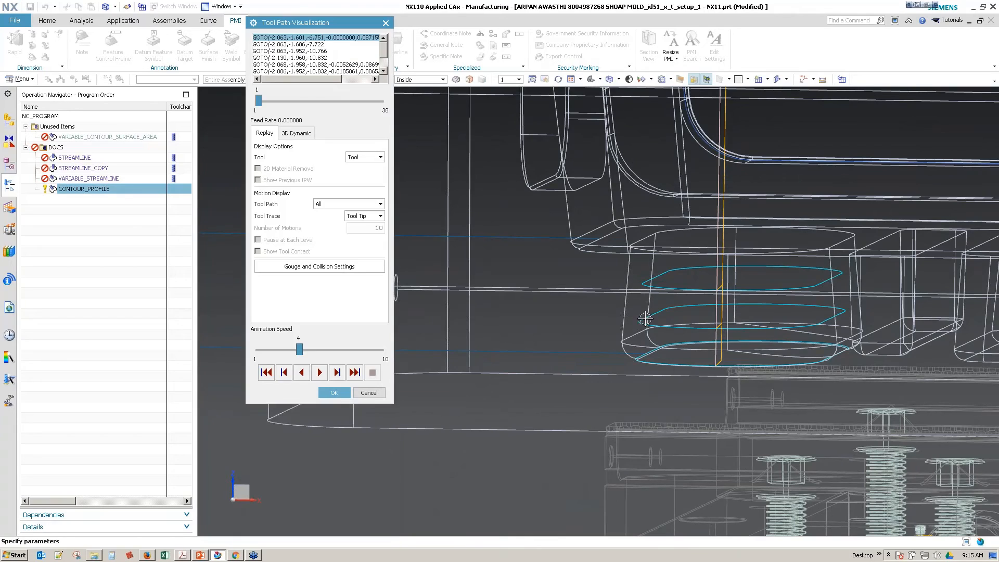
pyautogui.scroll(3, 622, 369)
pyautogui.moveTo(622, 369); pyautogui.dragTo(636, 368, button='middle')
pyautogui.click(659, 372)
pyautogui.moveTo(667, 338); pyautogui.dragTo(567, 397, button='middle')
pyautogui.click(670, 292)
pyautogui.middleClick(579, 379)
pyautogui.middleClick(588, 358)
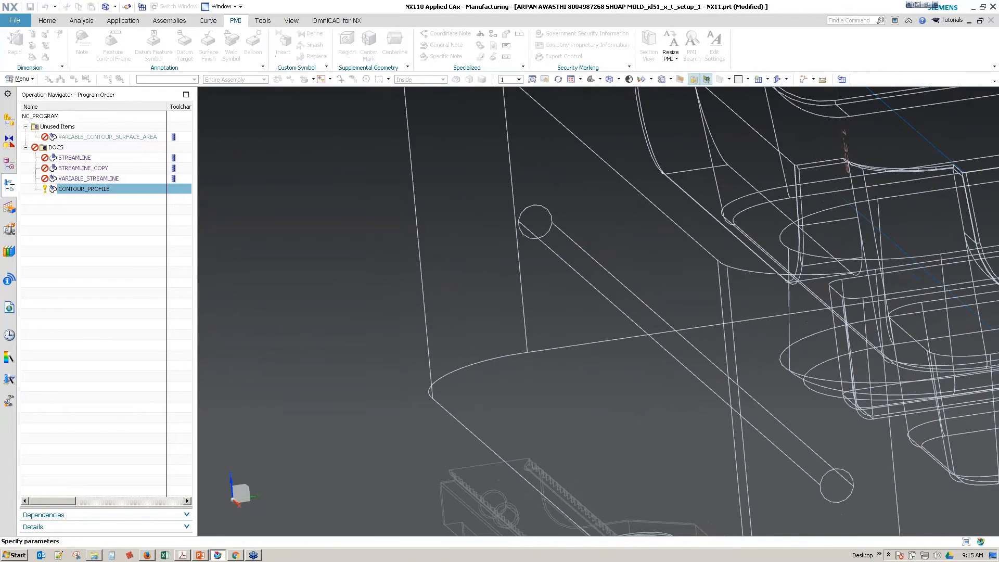
# Step: Enable Override with Smooth Connections in the smoothing settings of the operation's non cutting moves
pyautogui.moveTo(579, 310); pyautogui.dragTo(549, 310, button='middle')
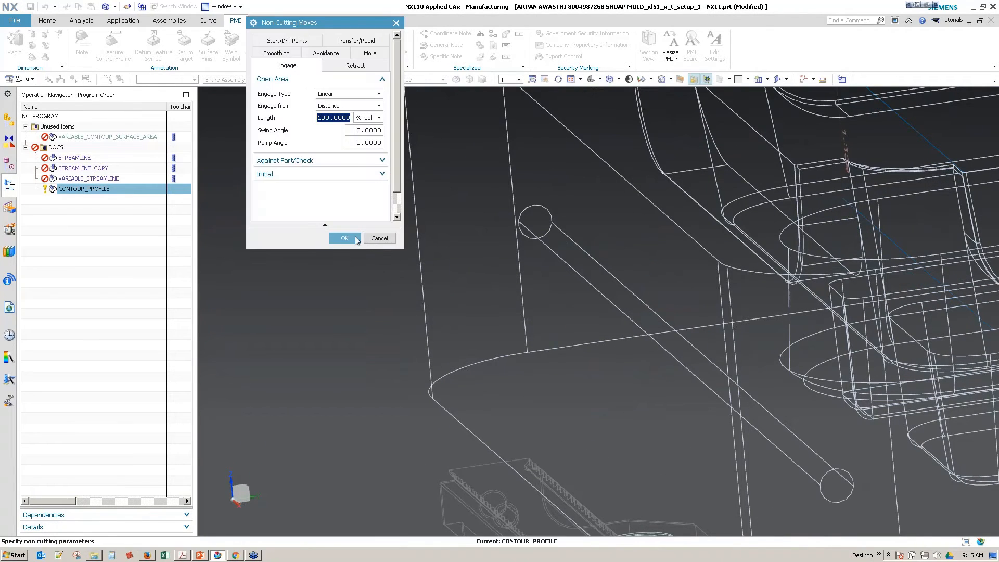
pyautogui.click(287, 54)
pyautogui.moveTo(442, 208); pyautogui.dragTo(372, 277, button='middle')
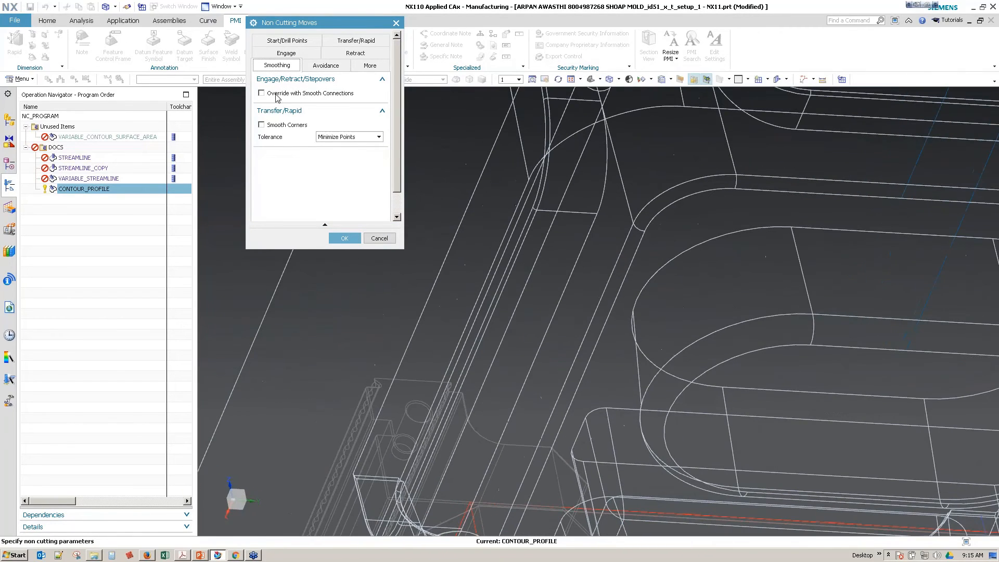
pyautogui.click(261, 92)
pyautogui.click(288, 177)
pyautogui.click(336, 265)
# Step: Regenerate the CONTOUR_PROFILE tool path with the smoothing settings and accept the operation
pyautogui.click(293, 507)
pyautogui.moveTo(418, 386); pyautogui.dragTo(474, 392, button='middle')
pyautogui.click(341, 535)
# Step: Examine the regenerated tool path in the rounded pocket of the shaded mold from several angles
pyautogui.moveTo(463, 308); pyautogui.dragTo(440, 312, button='middle')
pyautogui.moveTo(440, 312); pyautogui.dragTo(370, 315, button='right')
pyautogui.moveTo(370, 316); pyautogui.dragTo(367, 325, button='middle')
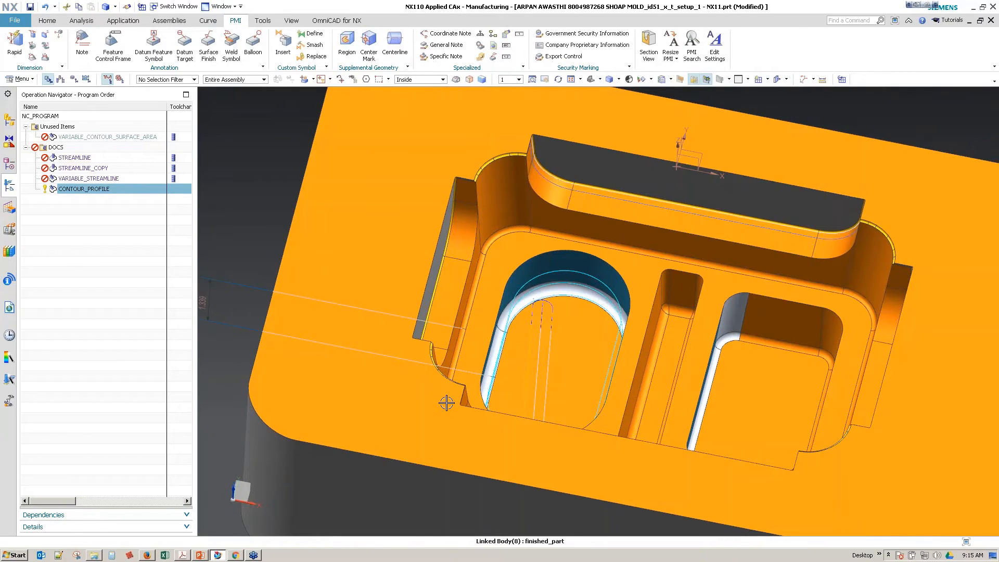
pyautogui.scroll(-1, 443, 411)
pyautogui.moveTo(442, 412)
pyautogui.mouseDown(button='middle')
pyautogui.moveTo(443, 366)
pyautogui.moveTo(617, 352)
pyautogui.moveTo(620, 326)
pyautogui.moveTo(611, 328)
pyautogui.mouseUp(button='middle')
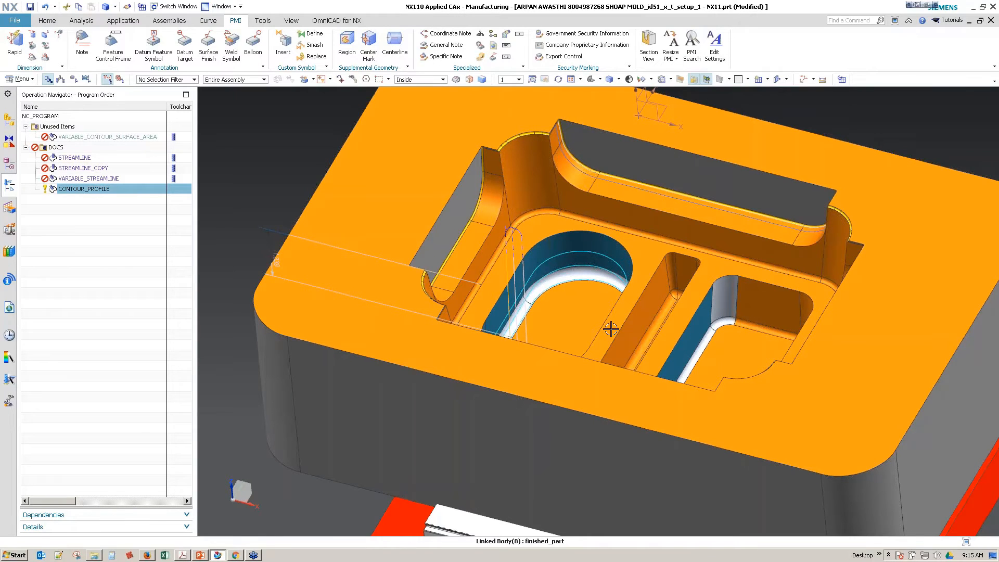
pyautogui.moveTo(610, 328); pyautogui.dragTo(611, 328, button='middle')
pyautogui.scroll(-5, 610, 329)
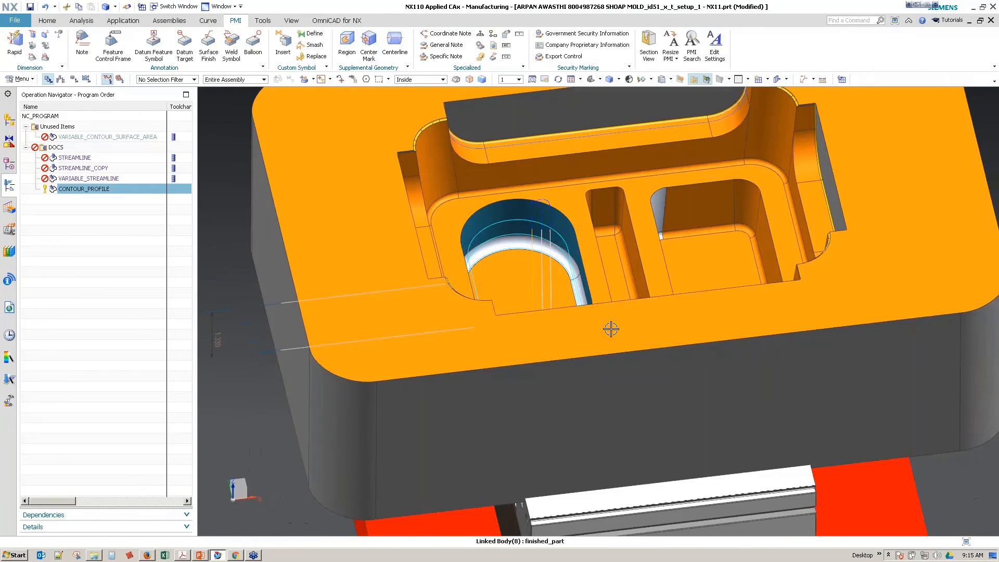
pyautogui.scroll(8, 610, 329)
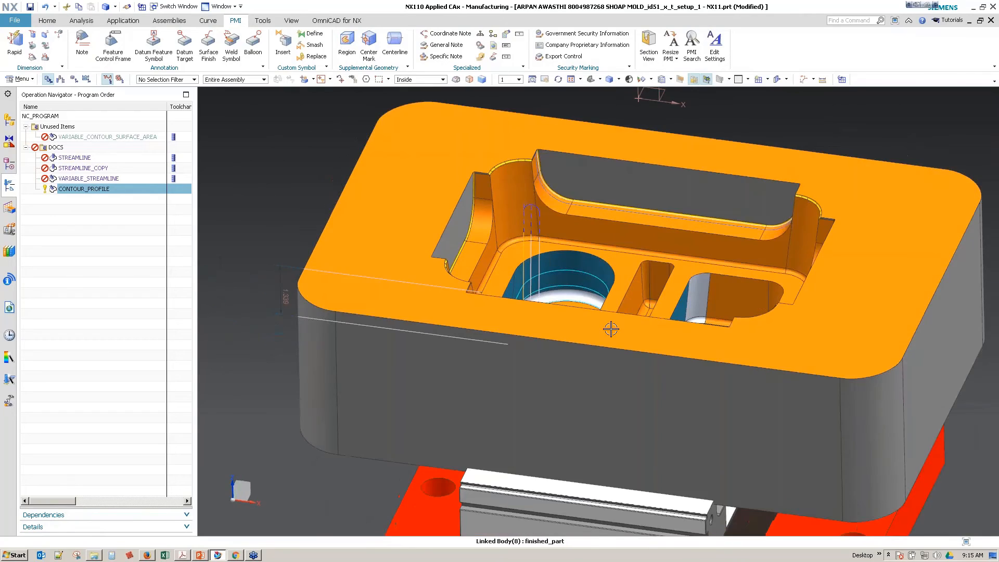
pyautogui.scroll(-4, 565, 349)
pyautogui.moveTo(485, 367); pyautogui.dragTo(470, 278, button='middle')
# Step: Hide the 5axis_Vise_Assy_VP610M_000 vise component so only the mold is displayed
pyautogui.click(15, 126)
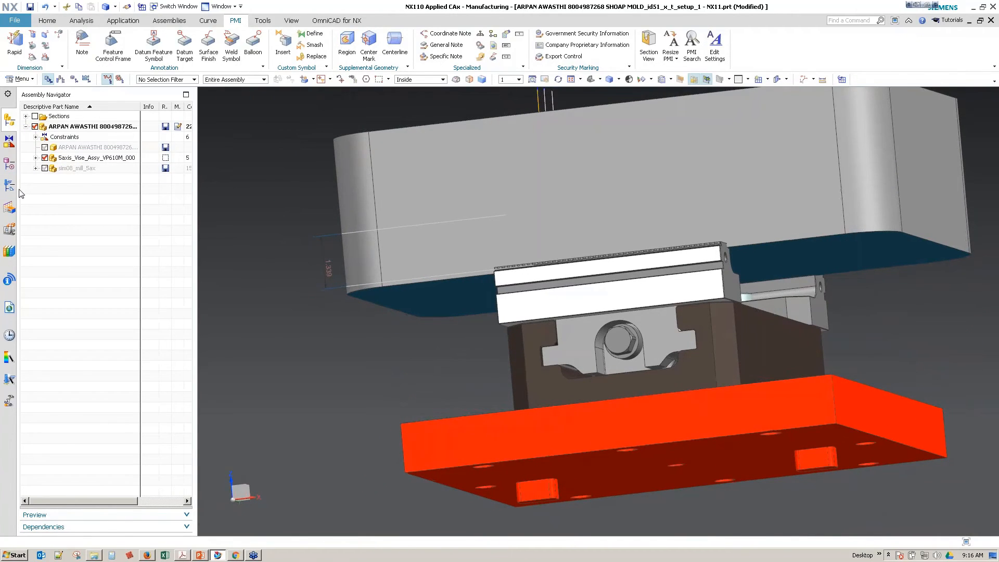
pyautogui.click(10, 165)
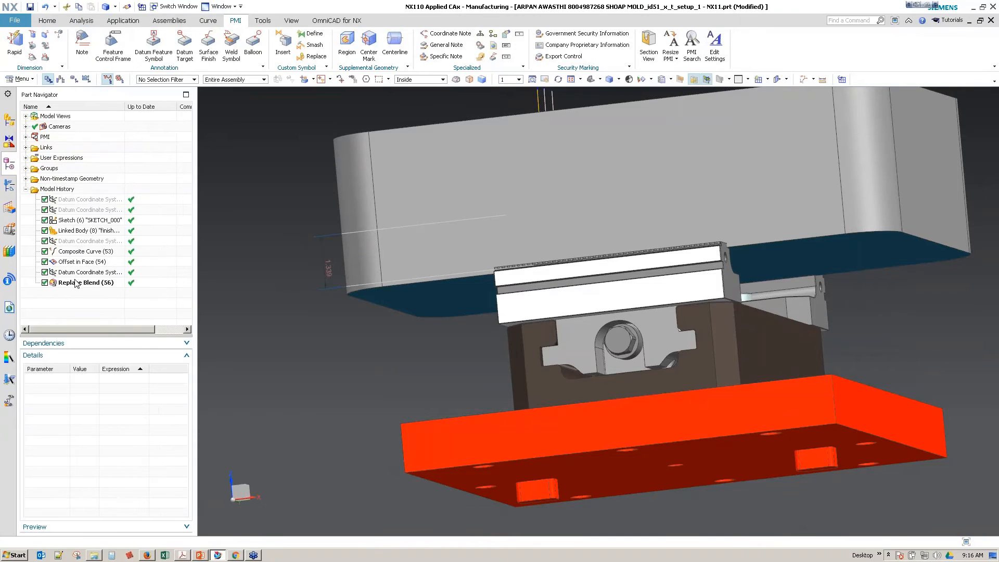
pyautogui.click(9, 121)
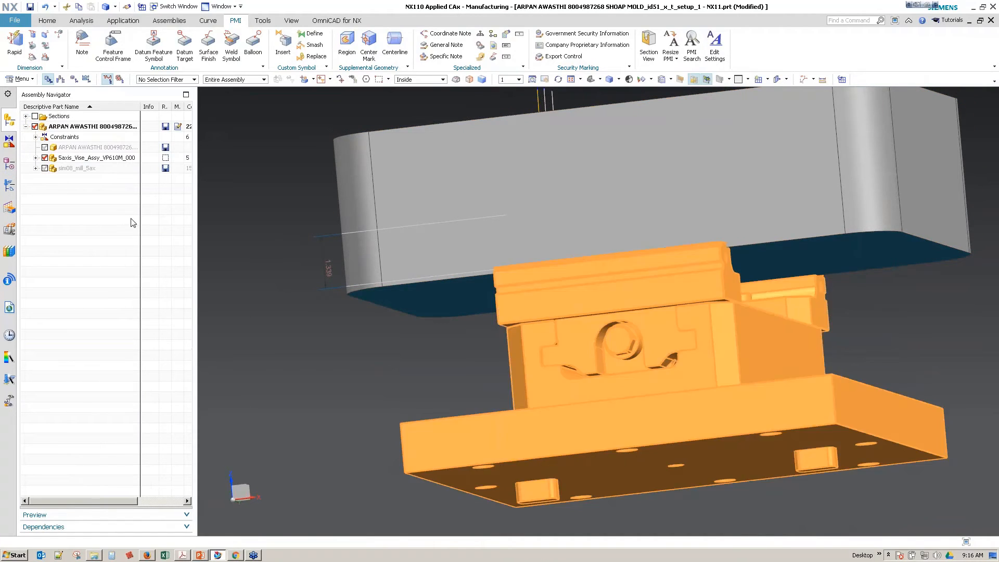
pyautogui.click(48, 159)
pyautogui.click(45, 158)
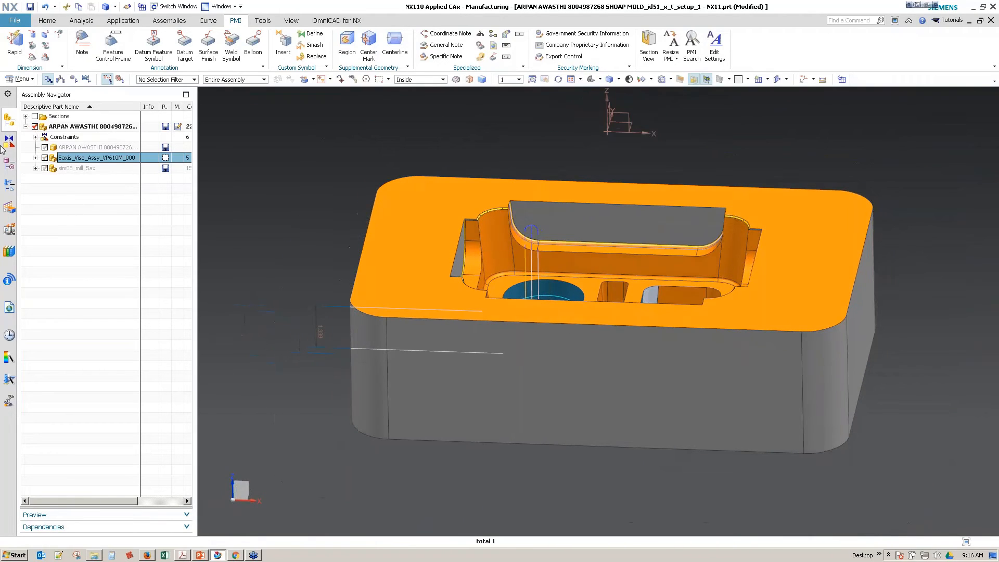
# Step: Create a datum plane offset -1.7 in from the mold's top face
pyautogui.click(46, 20)
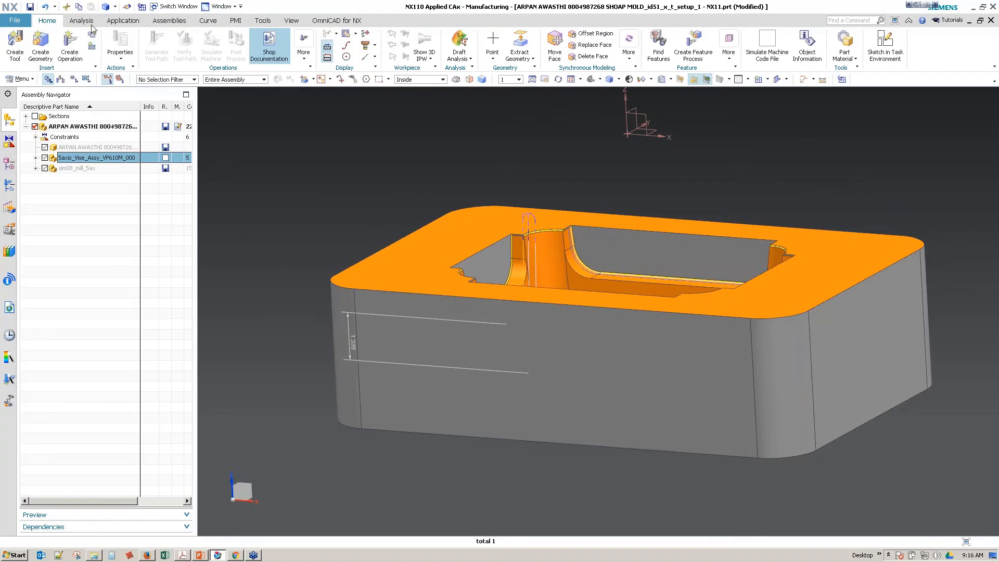
pyautogui.click(489, 59)
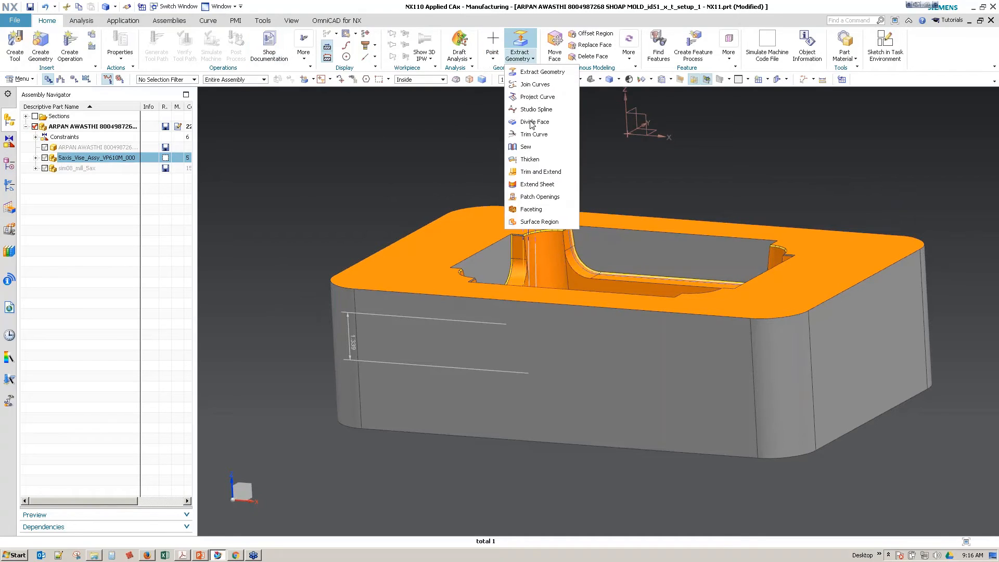
pyautogui.click(509, 123)
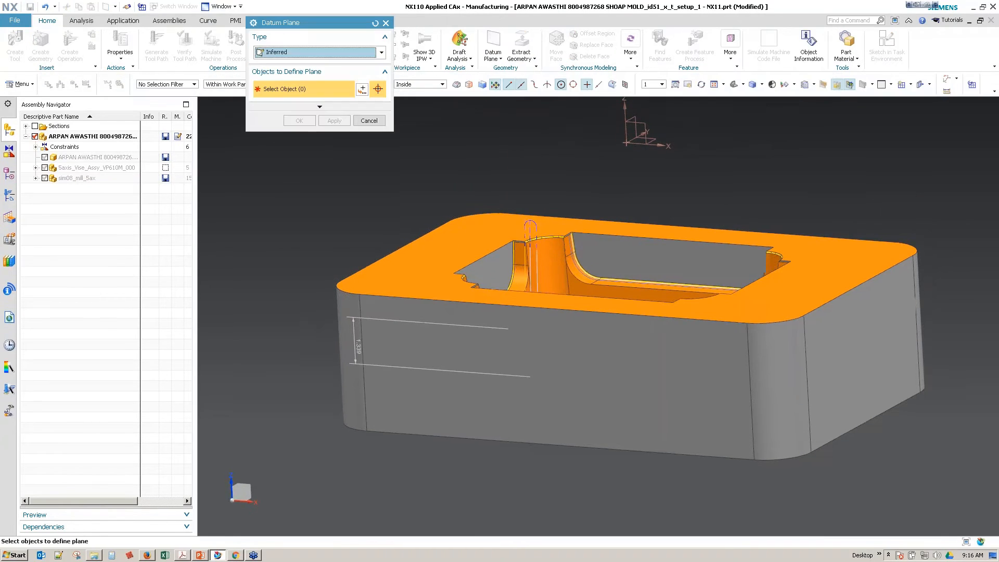
pyautogui.moveTo(417, 258); pyautogui.dragTo(419, 318)
pyautogui.moveTo(419, 319); pyautogui.dragTo(332, 279, button='middle')
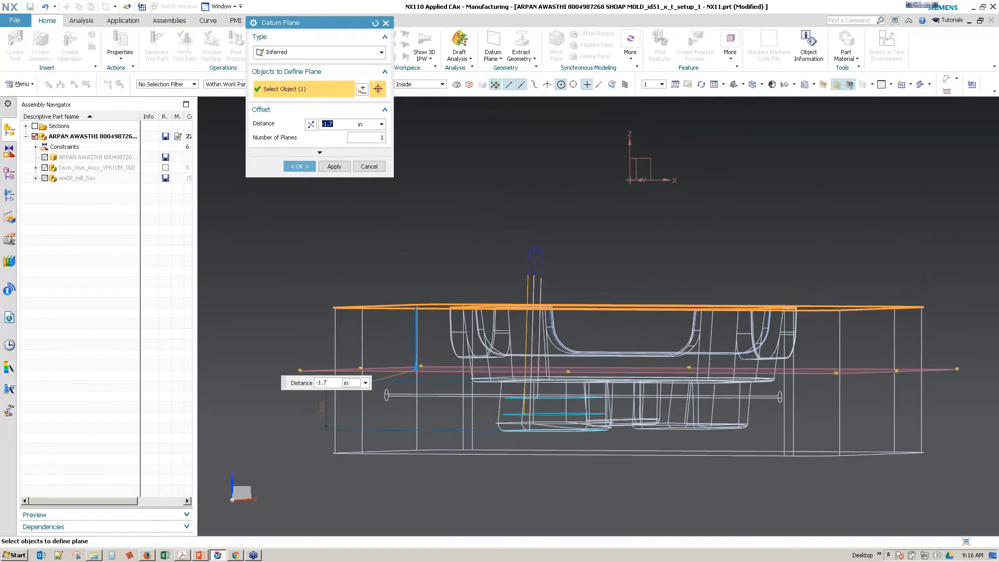
pyautogui.click(299, 166)
pyautogui.moveTo(312, 143); pyautogui.dragTo(306, 107, button='middle')
pyautogui.click(169, 24)
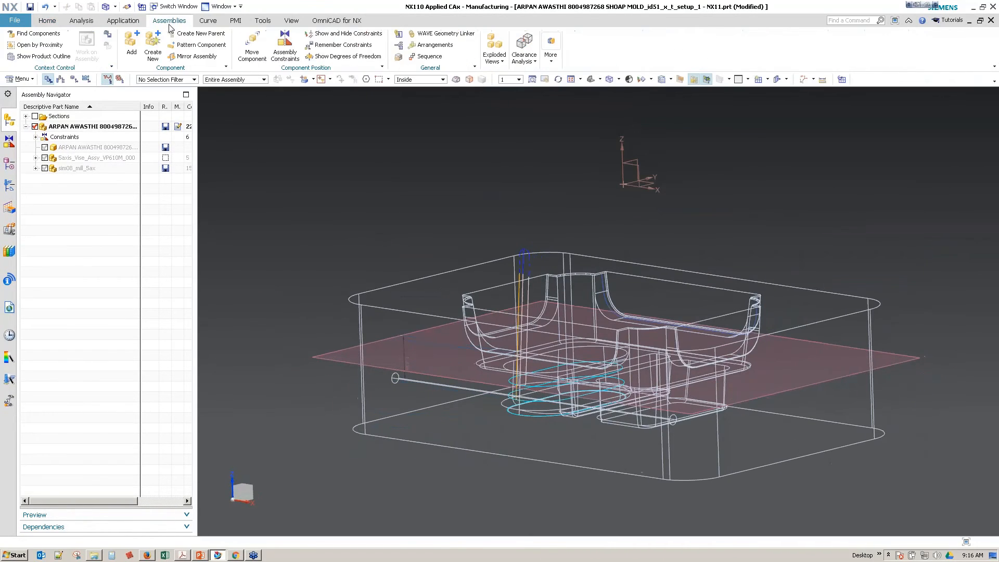
pyautogui.click(124, 22)
pyautogui.click(42, 46)
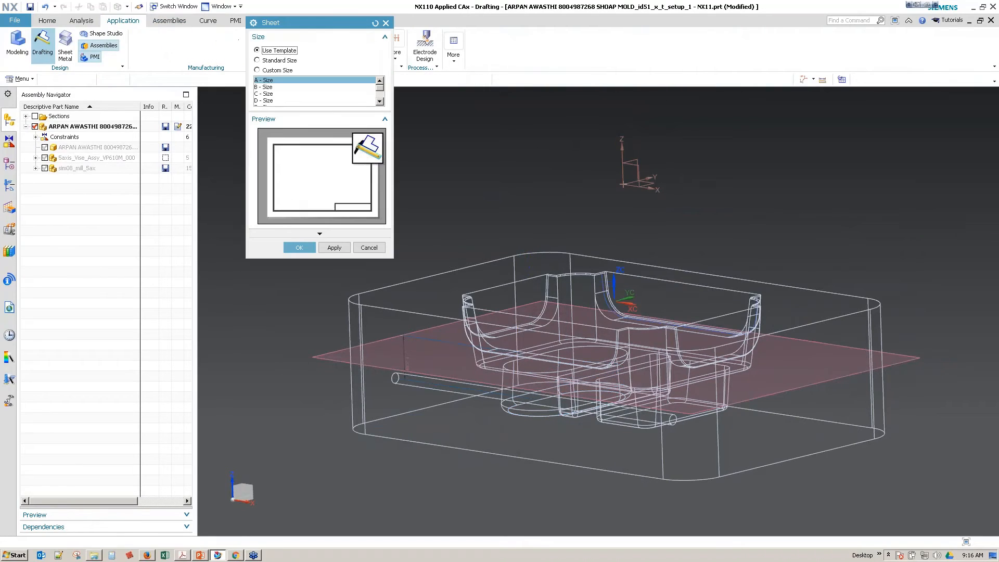
pyautogui.click(353, 245)
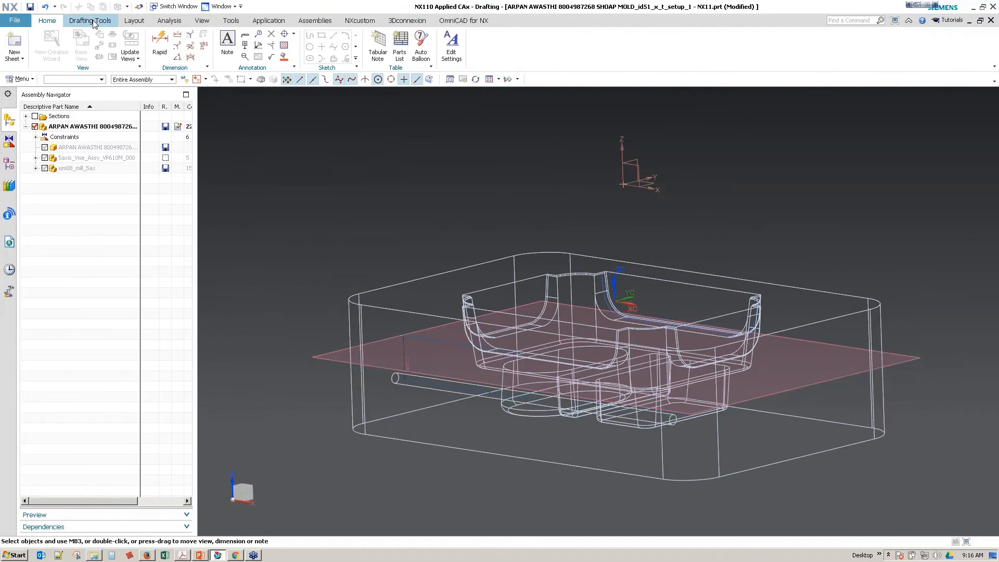
# Step: Switch to the Modeling application and trim off the portion of the mold body above the datum plane
pyautogui.click(260, 20)
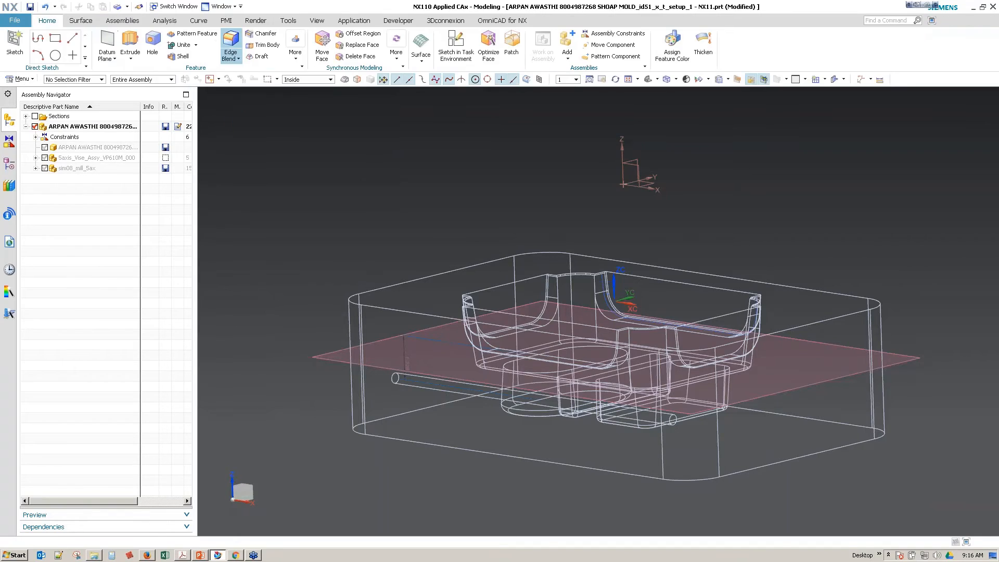
pyautogui.moveTo(317, 95); pyautogui.dragTo(271, 109, button='middle')
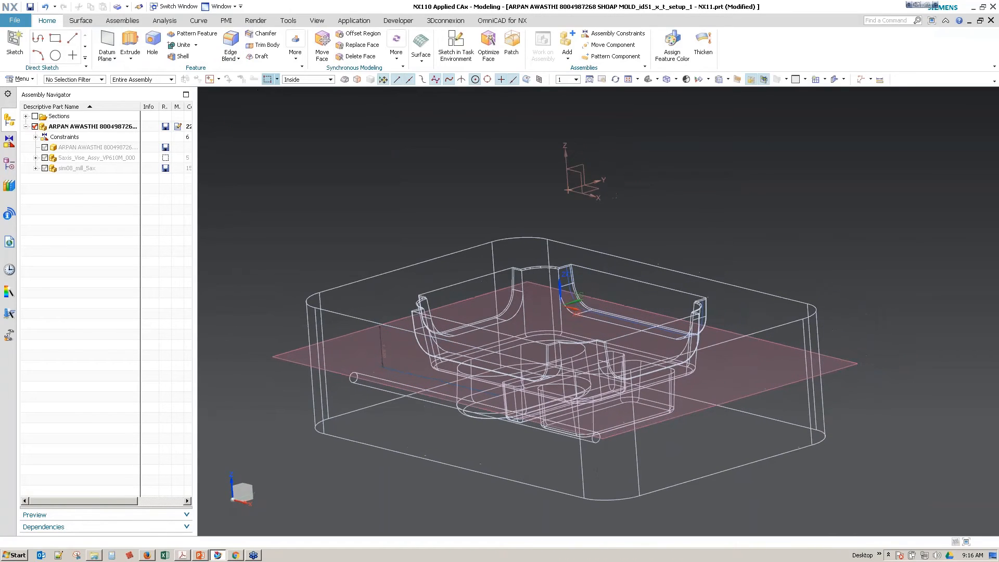
pyautogui.click(263, 45)
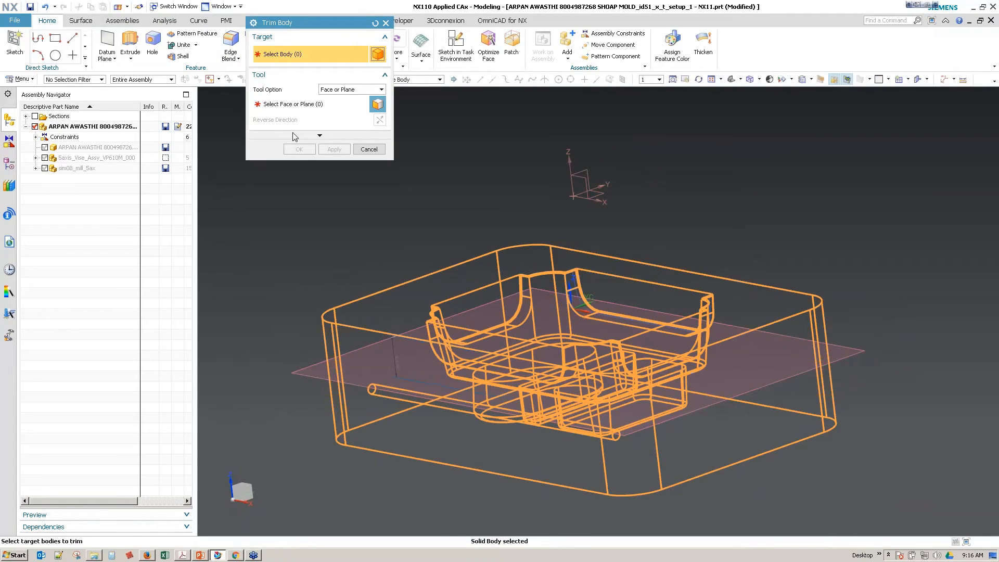
pyautogui.click(283, 107)
pyautogui.click(318, 375)
pyautogui.click(296, 150)
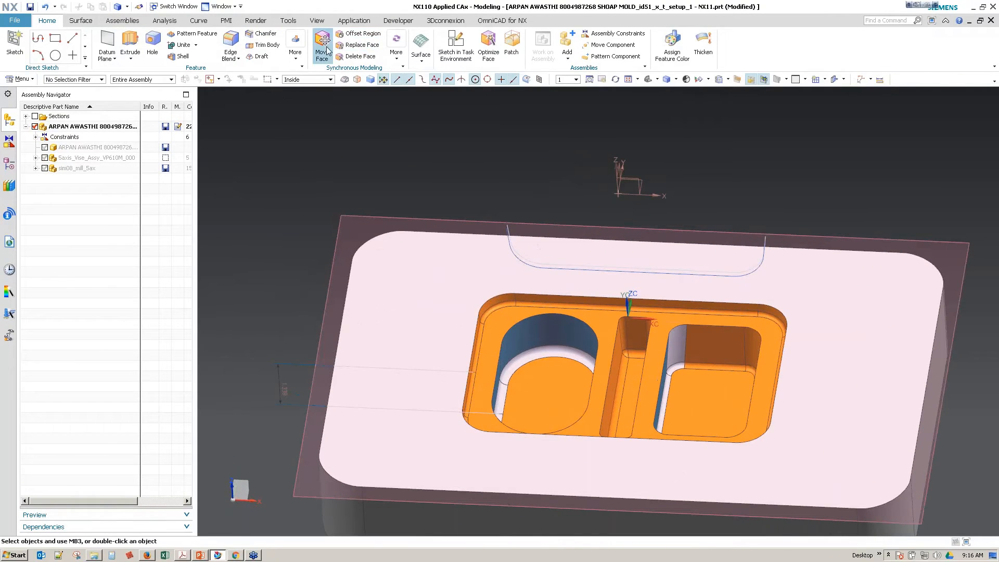
# Step: Delete the blend face around the rounded pocket's floor with Delete Face
pyautogui.click(396, 57)
pyautogui.click(317, 162)
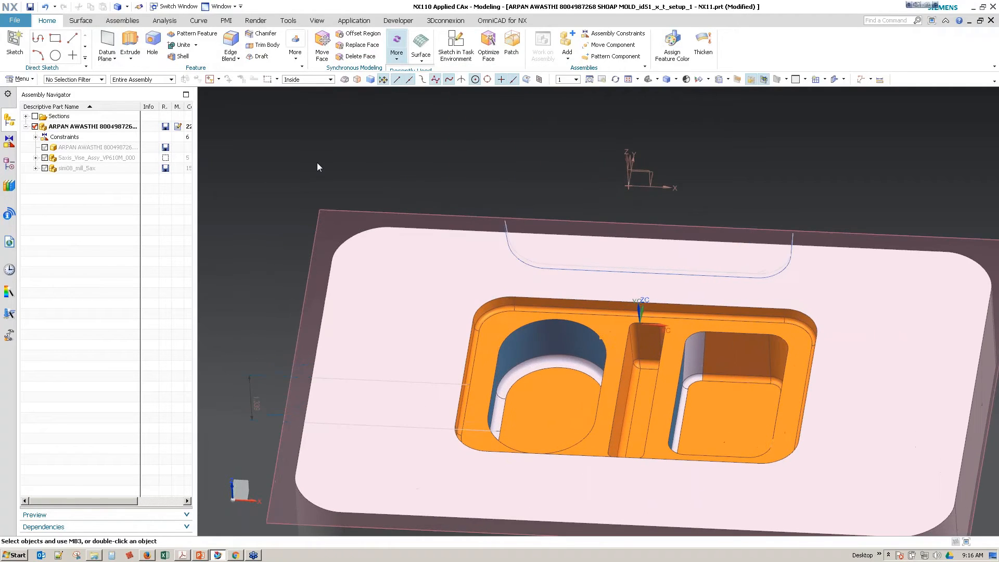
pyautogui.click(355, 59)
pyautogui.click(540, 343)
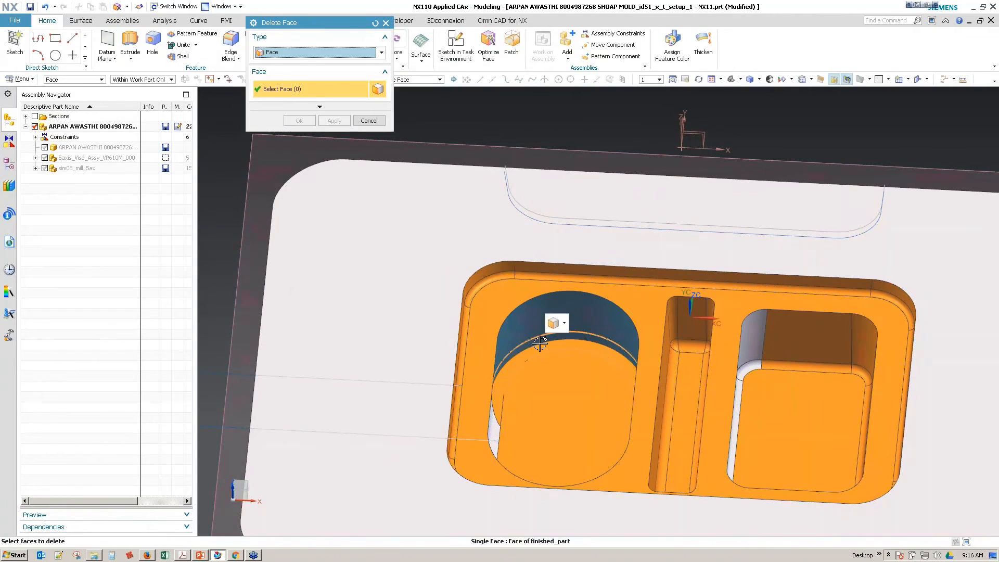
pyautogui.click(562, 326)
pyautogui.click(617, 376)
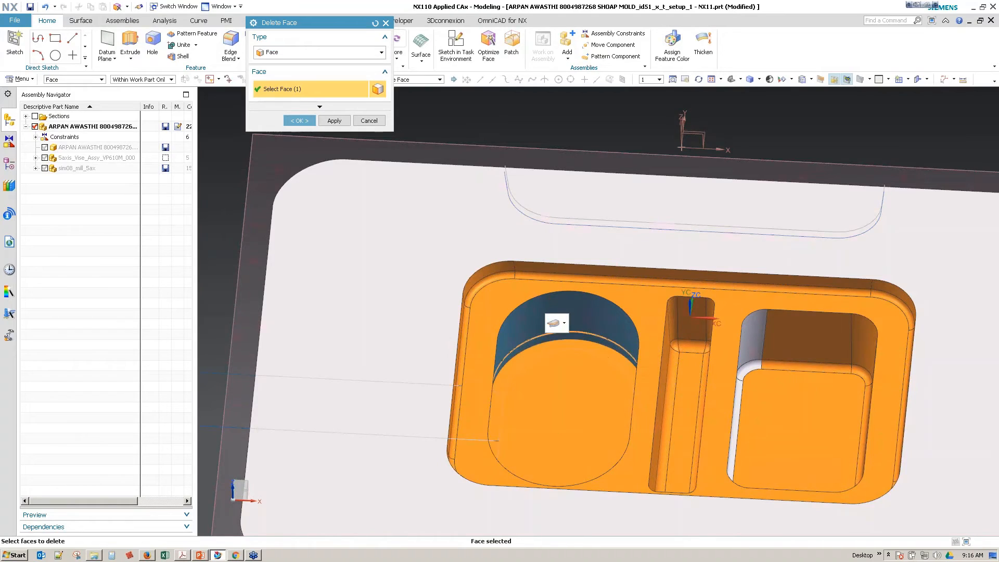
pyautogui.click(334, 120)
pyautogui.click(369, 121)
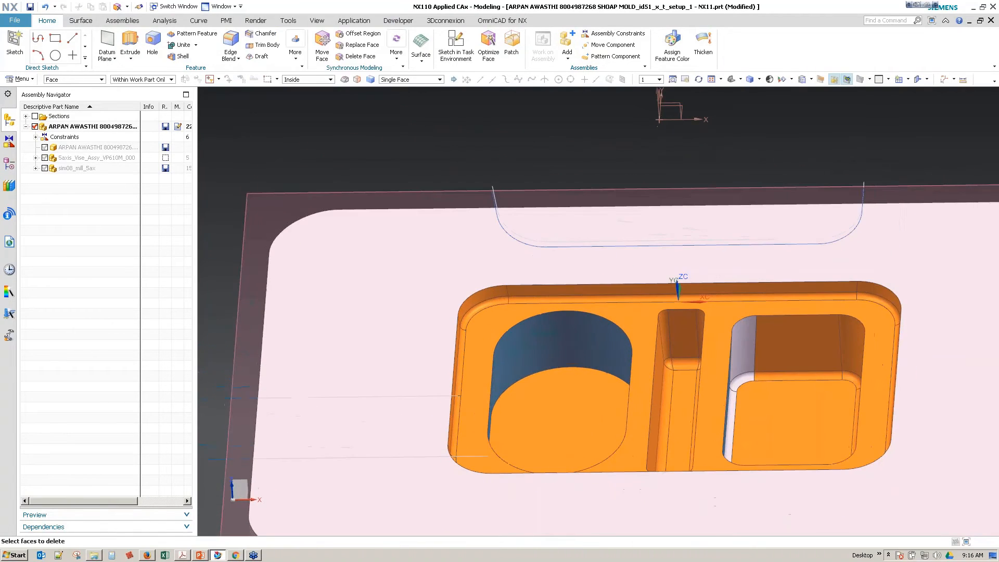
# Step: Pull the rounded pocket's floor face down about 3.3 in through the mold's underside with Pull Face
pyautogui.click(394, 52)
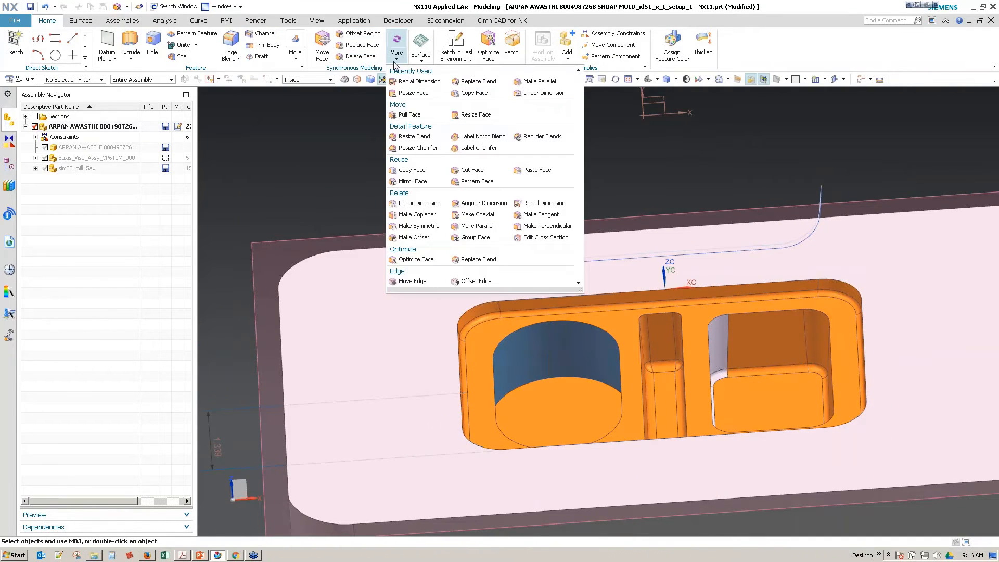
pyautogui.click(409, 115)
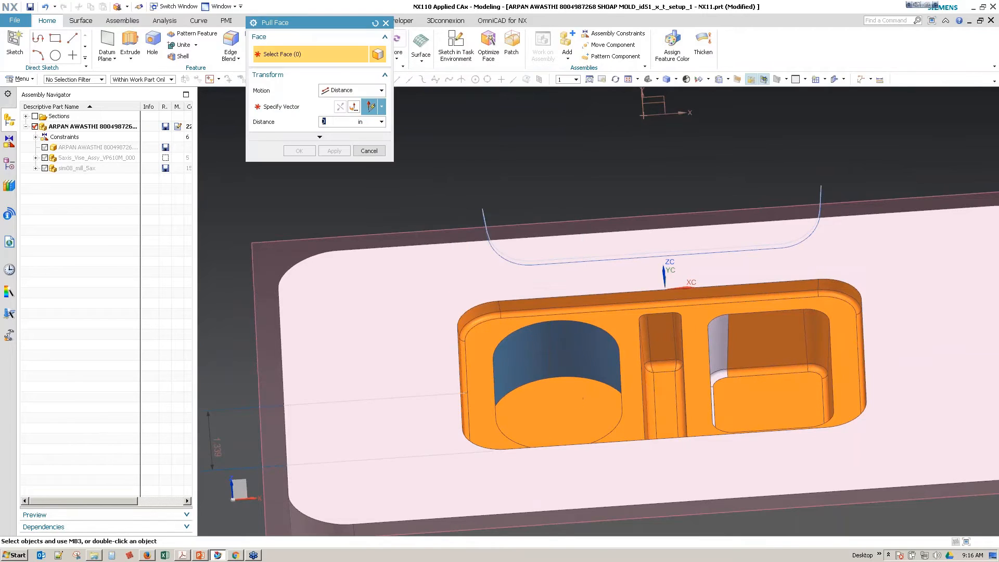
pyautogui.click(579, 398)
pyautogui.moveTo(588, 350); pyautogui.dragTo(596, 489)
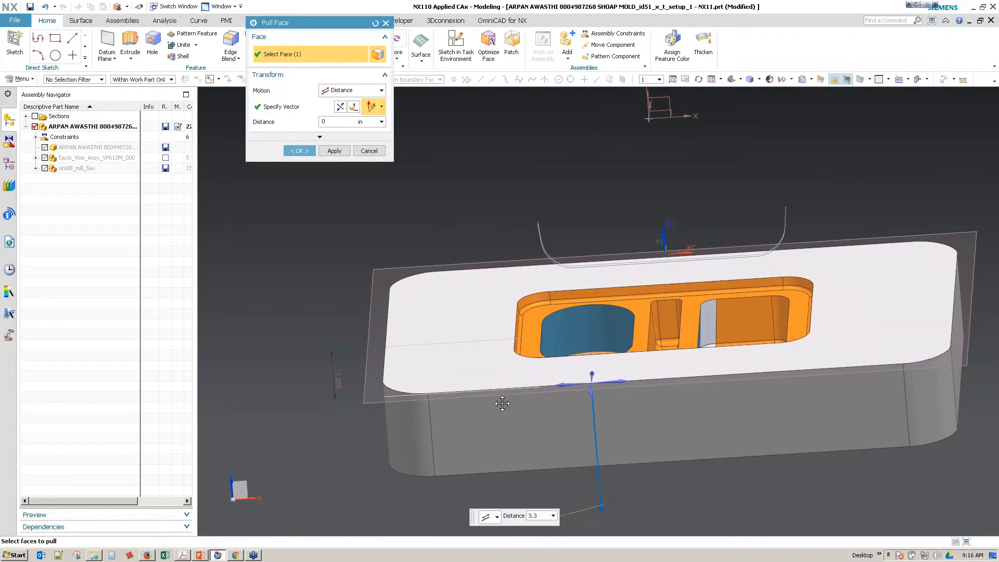
pyautogui.click(299, 151)
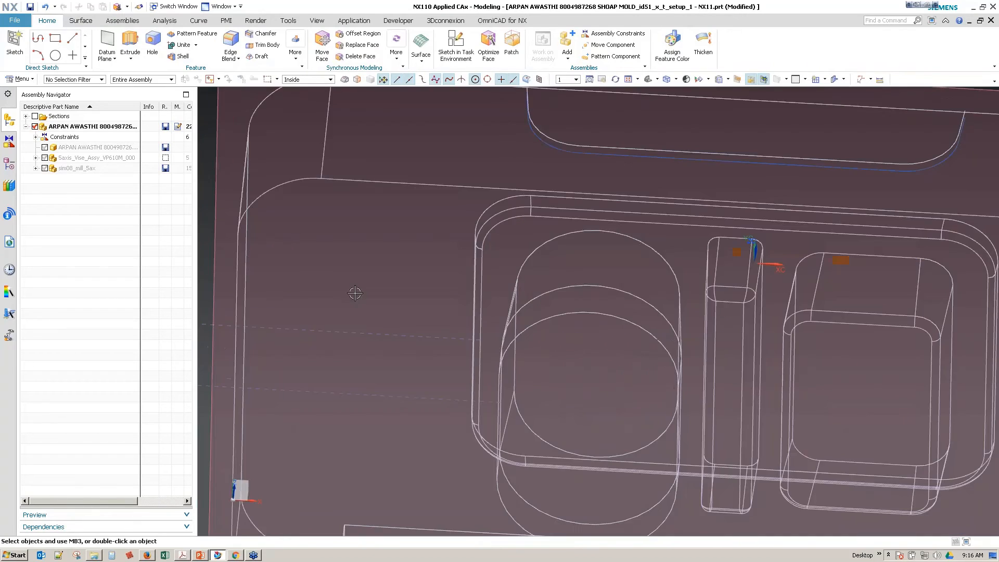
pyautogui.moveTo(355, 292)
pyautogui.mouseDown(button='middle')
pyautogui.moveTo(374, 393)
pyautogui.moveTo(364, 405)
pyautogui.mouseUp(button='middle')
pyautogui.scroll(-2, 223, 410)
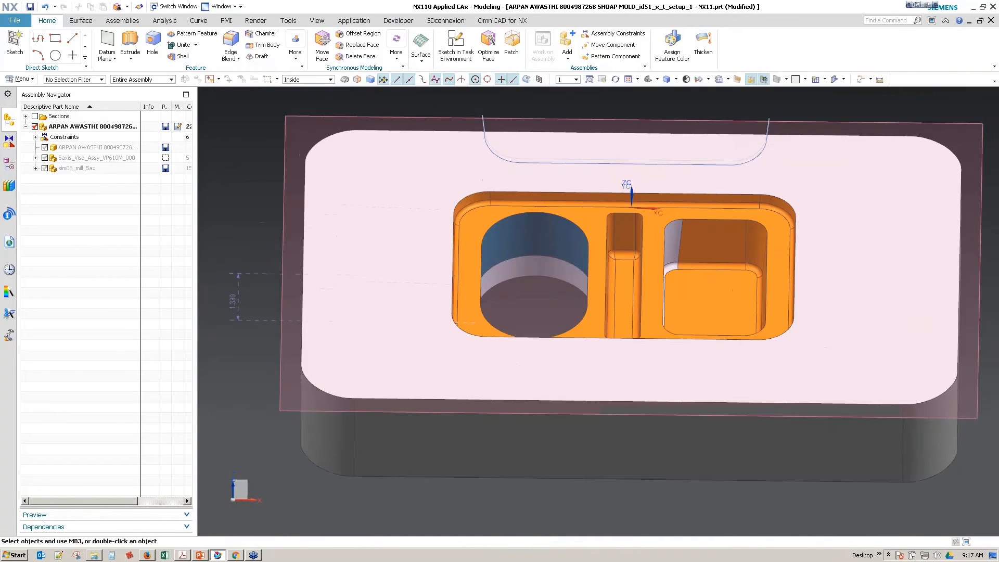
# Step: Switch to the Manufacturing application, open the CONTOUR_PROFILE operation and enable Automatic Auxiliary Floor
pyautogui.click(354, 20)
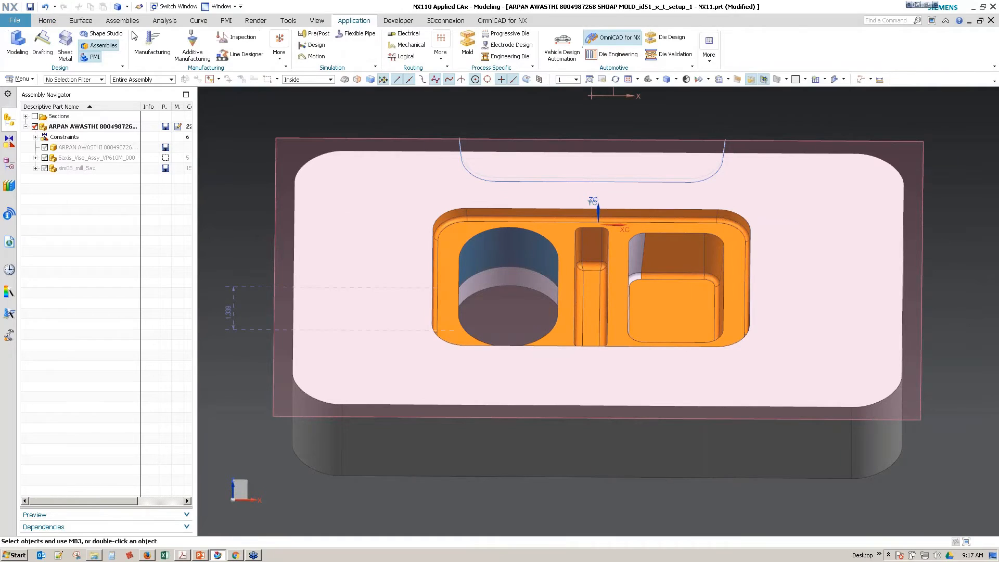
pyautogui.doubleClick(78, 189)
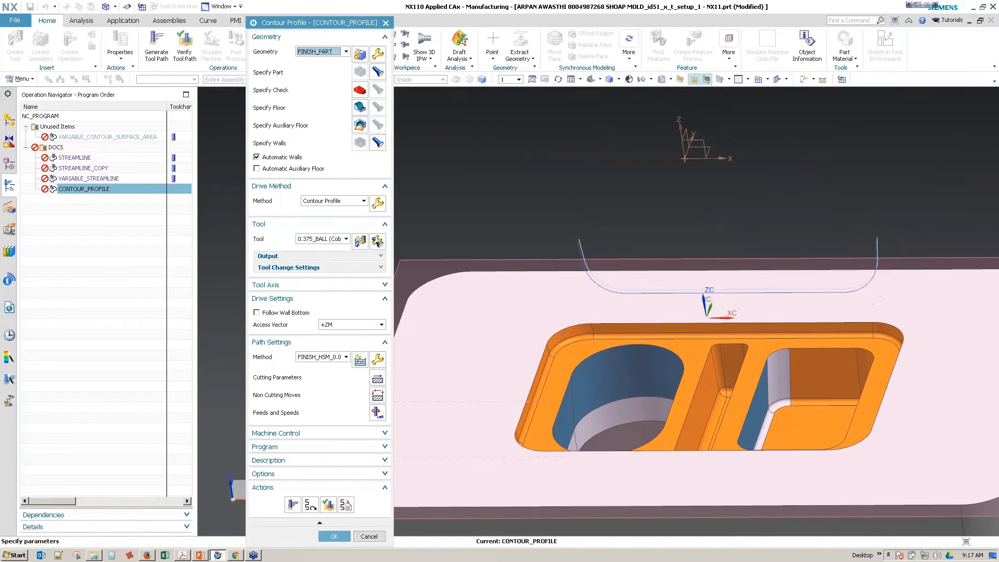
pyautogui.click(277, 170)
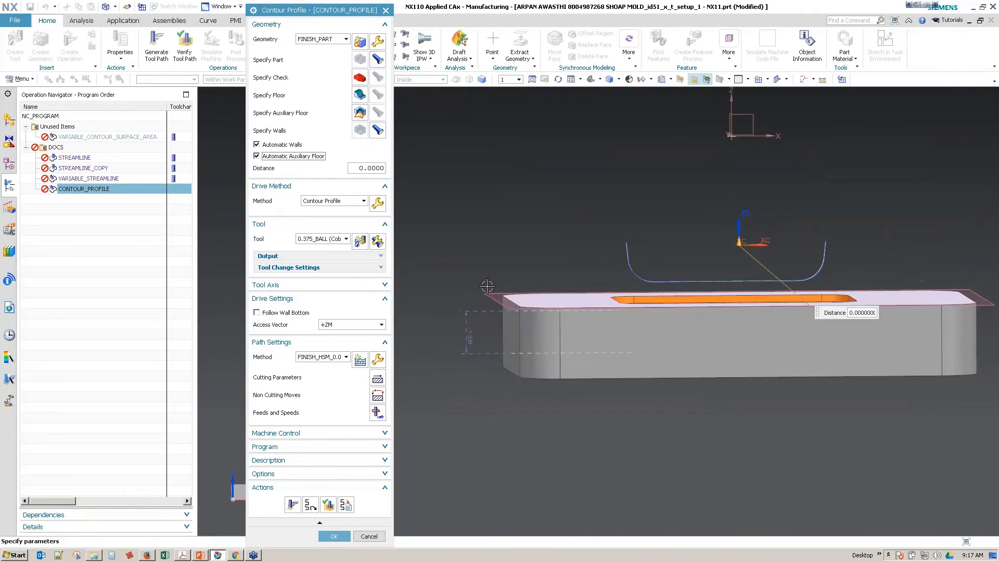
pyautogui.moveTo(487, 286); pyautogui.dragTo(472, 288, button='right')
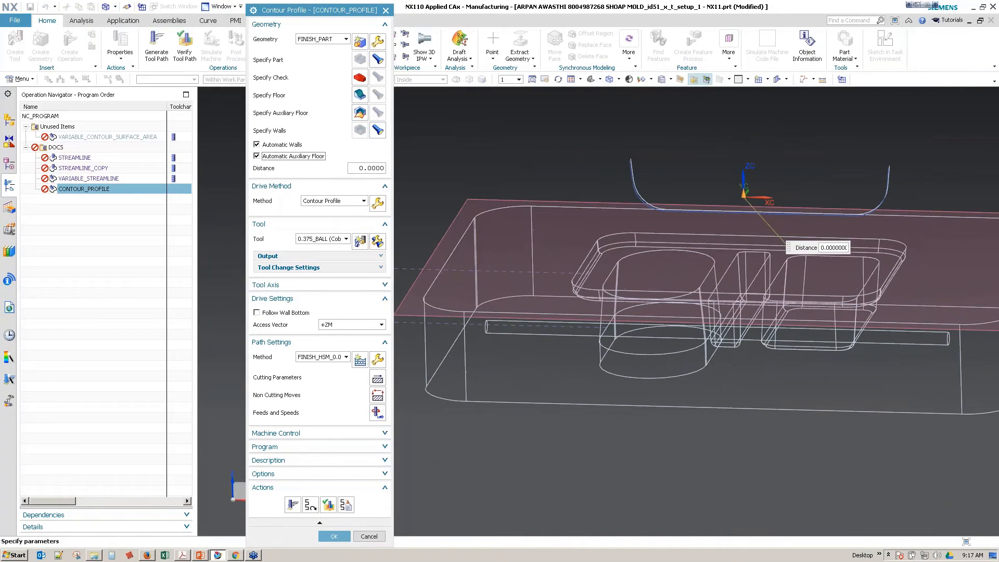
pyautogui.click(493, 302)
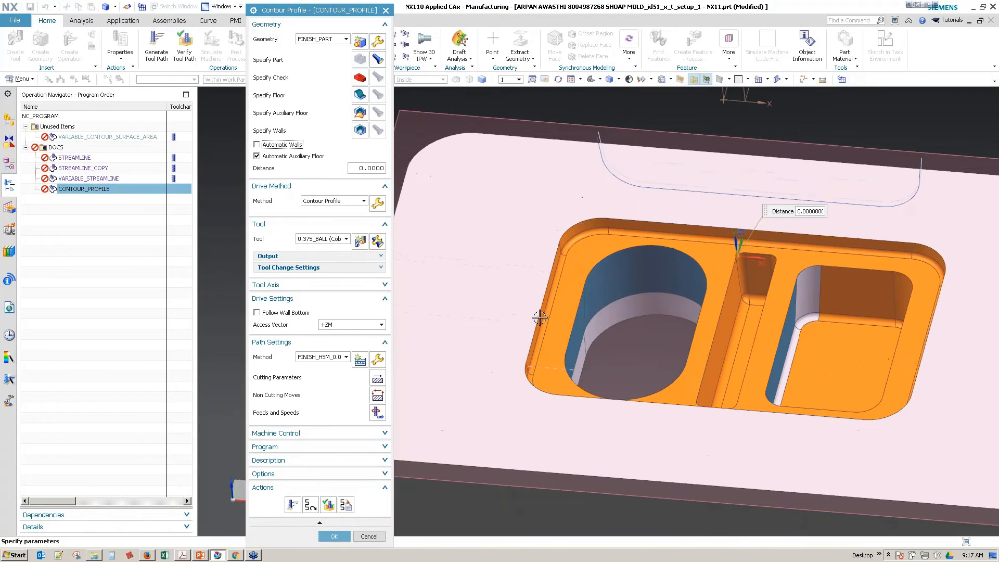
# Step: Specify the rounded pocket's four upper tapered wall faces as wall geometry in place of automatic walls
pyautogui.click(360, 130)
pyautogui.click(586, 318)
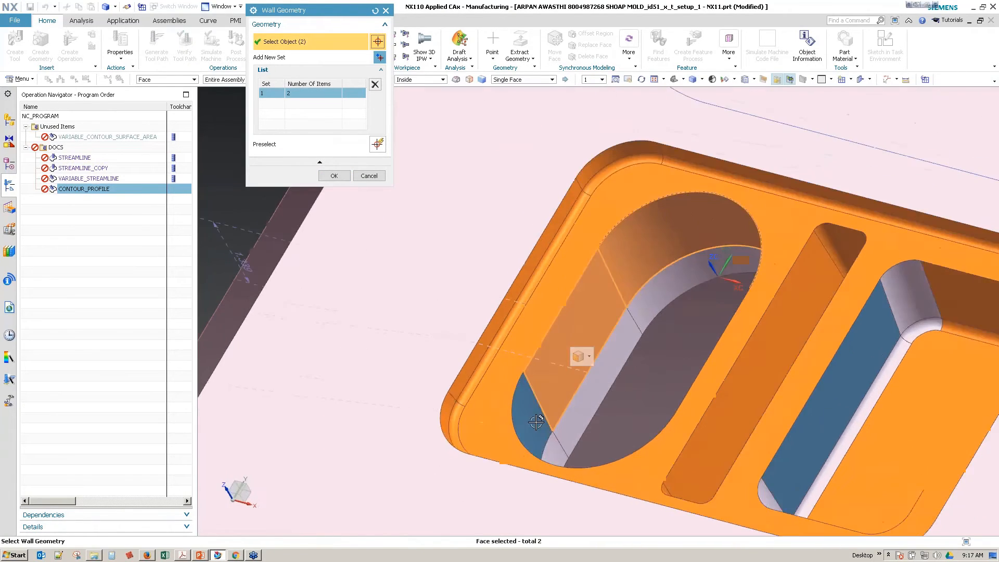
pyautogui.click(555, 419)
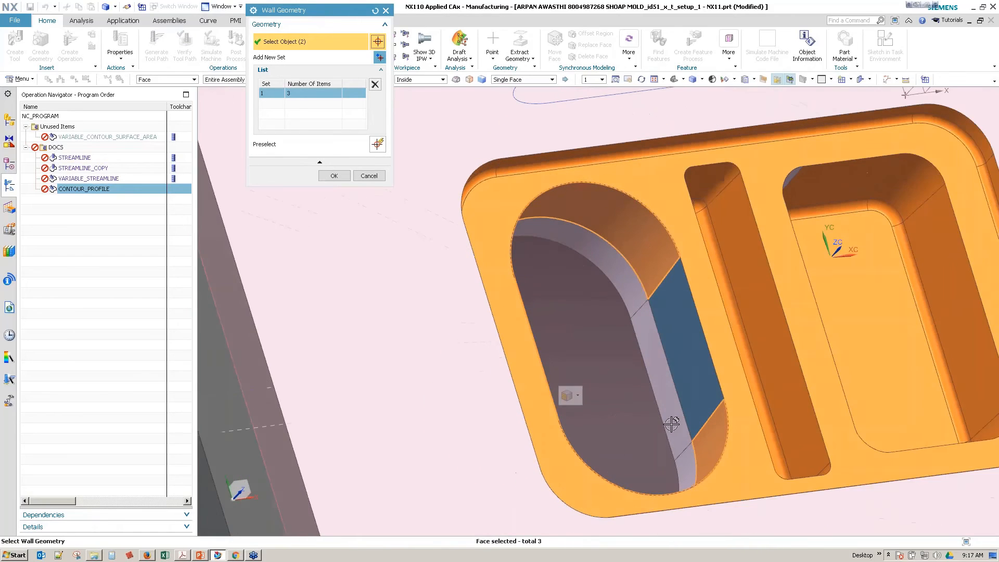
pyautogui.click(671, 424)
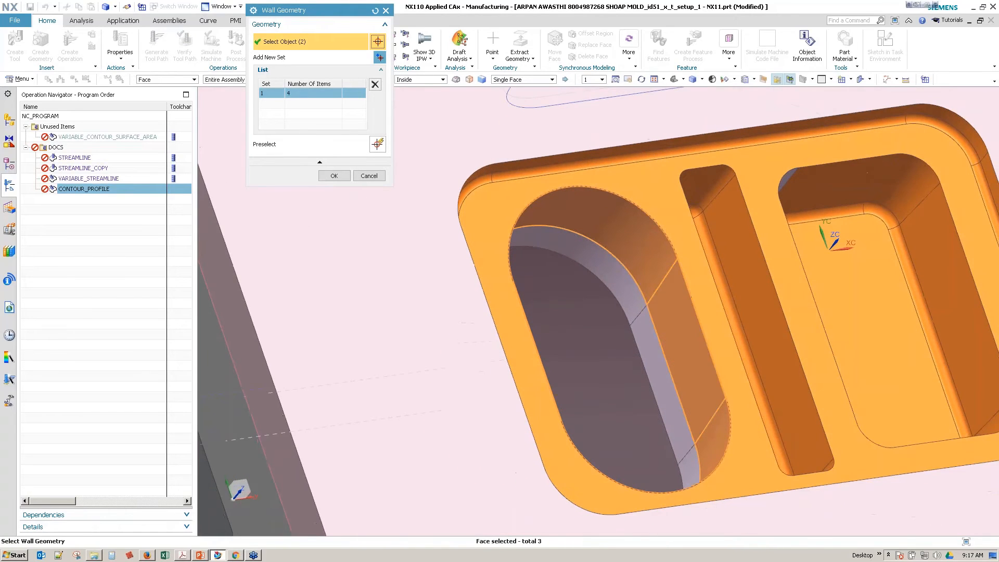
pyautogui.click(334, 175)
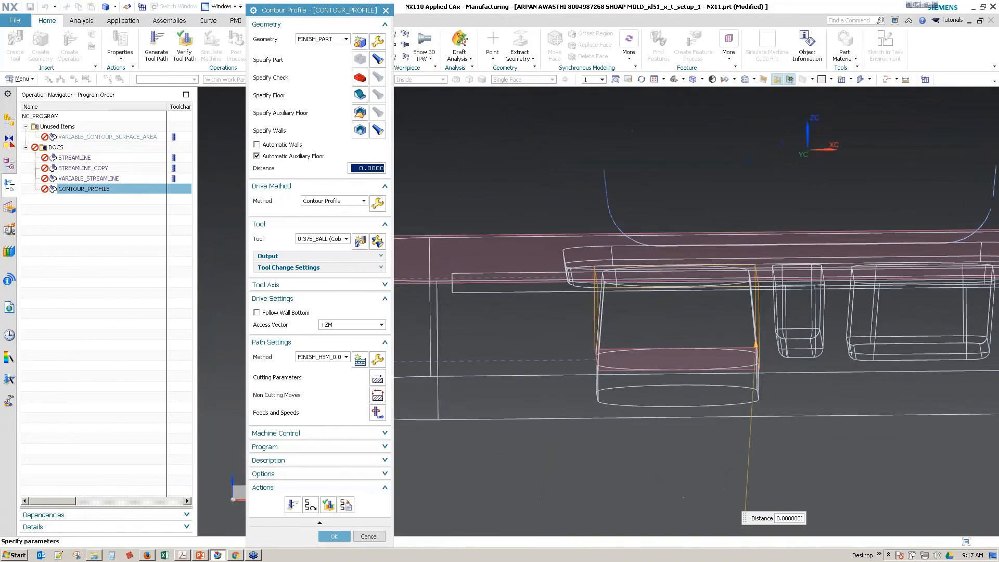
# Step: Set the automatic auxiliary floor distance to -0.2 in and generate the Contour Profile tool path
pyautogui.moveTo(598, 291); pyautogui.dragTo(598, 312, button='middle')
pyautogui.moveTo(598, 312); pyautogui.dragTo(606, 302, button='right')
pyautogui.moveTo(606, 312)
pyautogui.mouseDown(button='middle')
pyautogui.moveTo(542, 370)
pyautogui.moveTo(550, 395)
pyautogui.mouseUp(button='middle')
pyautogui.moveTo(731, 352); pyautogui.dragTo(731, 401, button='middle')
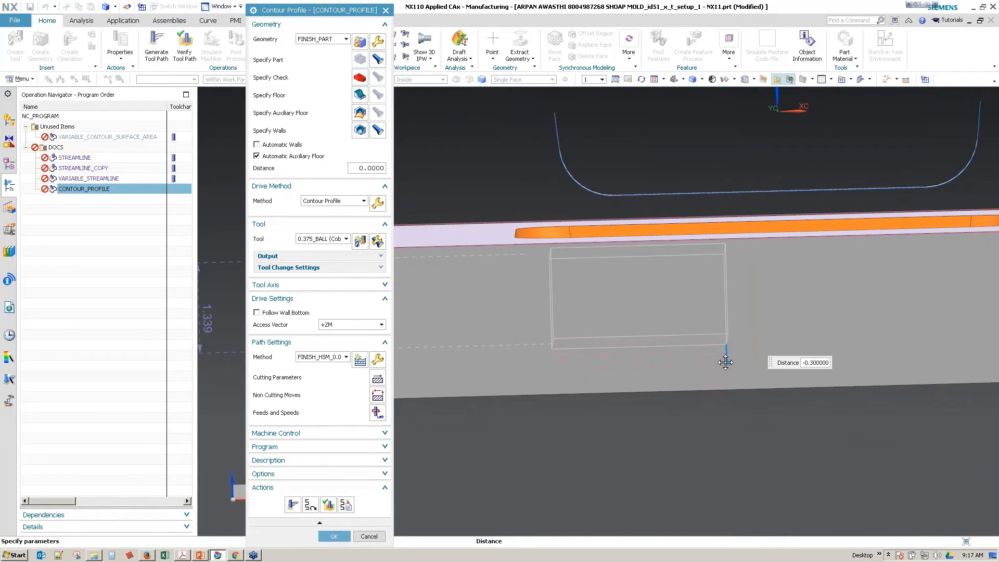
pyautogui.moveTo(633, 398); pyautogui.dragTo(574, 349, button='middle')
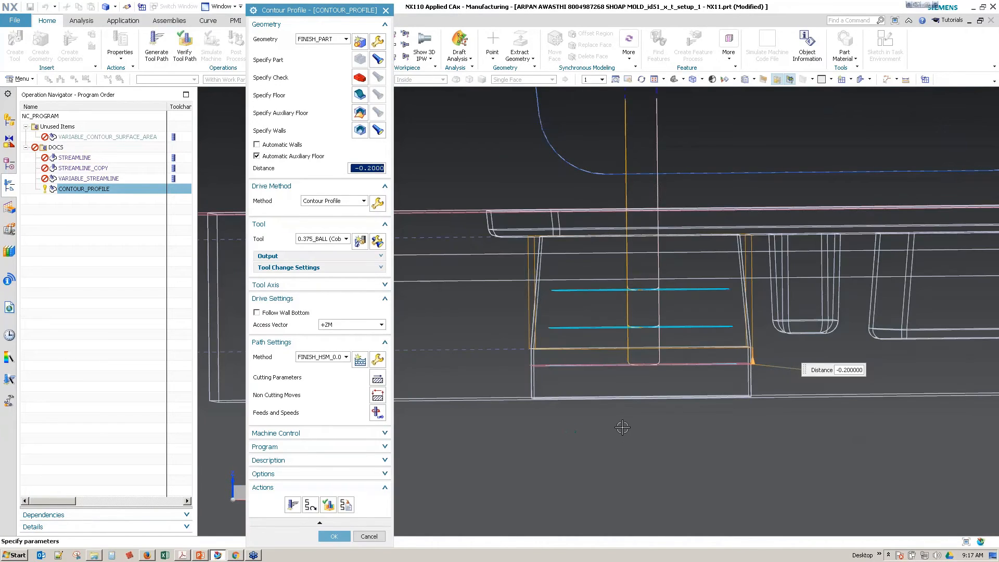
pyautogui.moveTo(620, 430); pyautogui.dragTo(583, 431, button='middle')
# Step: Verify the tool path by checking the ball mill's position against the bottom of the tapered pocket wall
pyautogui.click(329, 505)
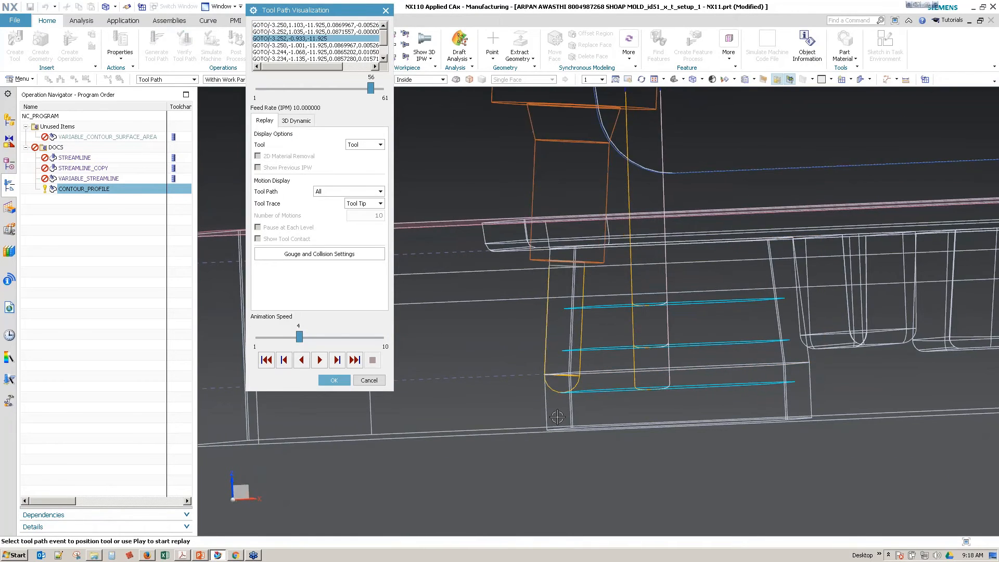
pyautogui.scroll(2, 547, 417)
pyautogui.scroll(4, 546, 417)
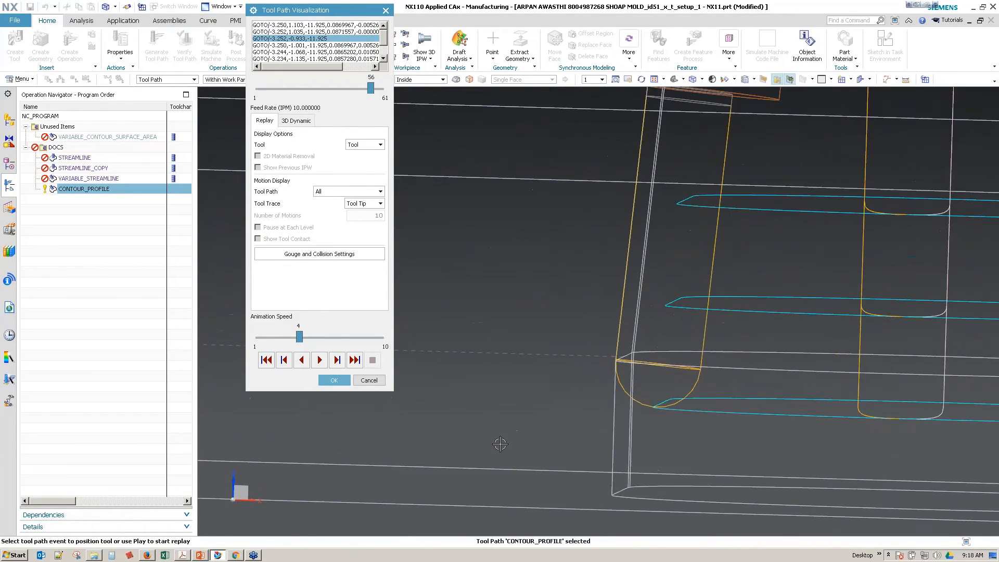
pyautogui.scroll(-4, 500, 443)
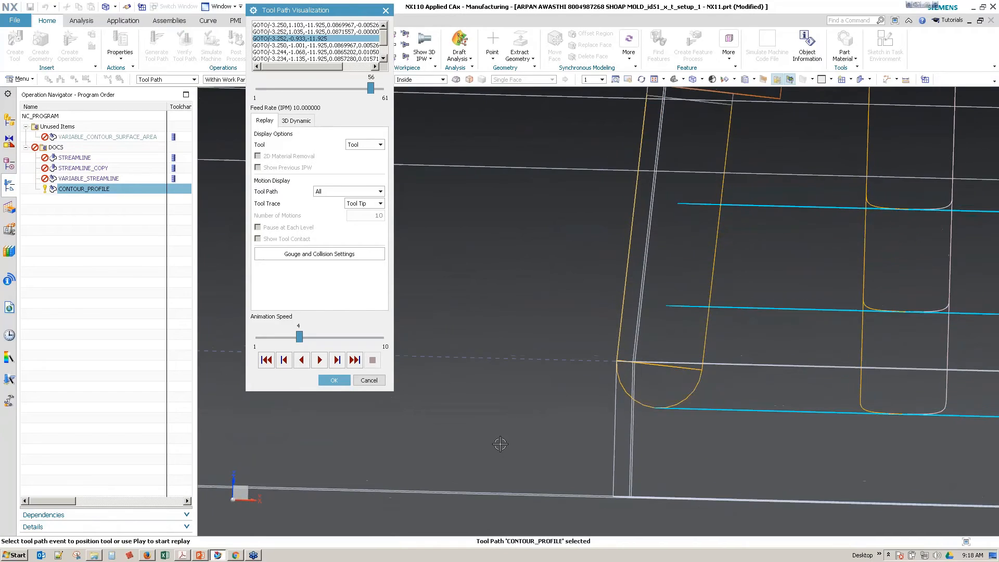
pyautogui.click(369, 381)
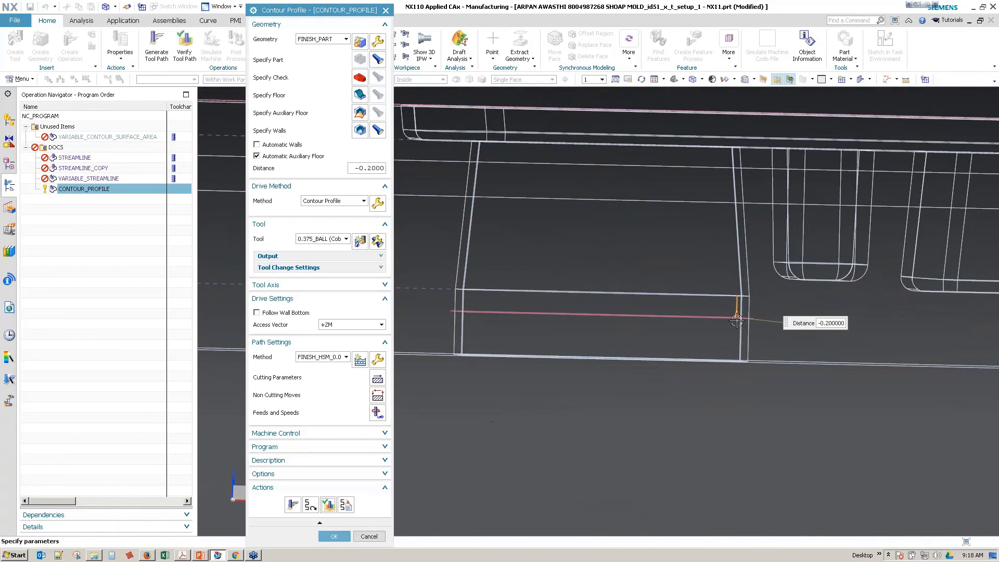
# Step: Set the auxiliary floor distance to -0.35 in, regenerate the tool path and accept the Contour Profile operation
pyautogui.moveTo(736, 325); pyautogui.dragTo(736, 341)
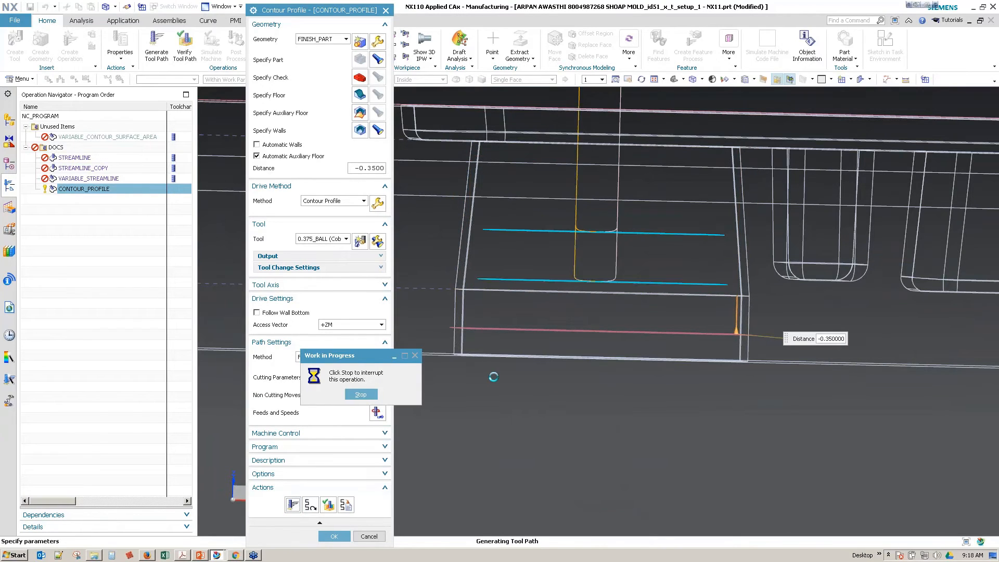
pyautogui.click(500, 291)
pyautogui.moveTo(495, 332); pyautogui.dragTo(412, 467, button='middle')
pyautogui.click(337, 538)
# Step: Hide the datum plane on the mold's top face
pyautogui.moveTo(534, 435); pyautogui.dragTo(457, 270, button='middle')
pyautogui.moveTo(31, 27); pyautogui.dragTo(227, 28, button='middle')
pyautogui.scroll(-4, 356, 298)
pyautogui.click(356, 298)
pyautogui.hotkey('ctrl', 'b')
pyautogui.moveTo(365, 293); pyautogui.dragTo(329, 336, button='right')
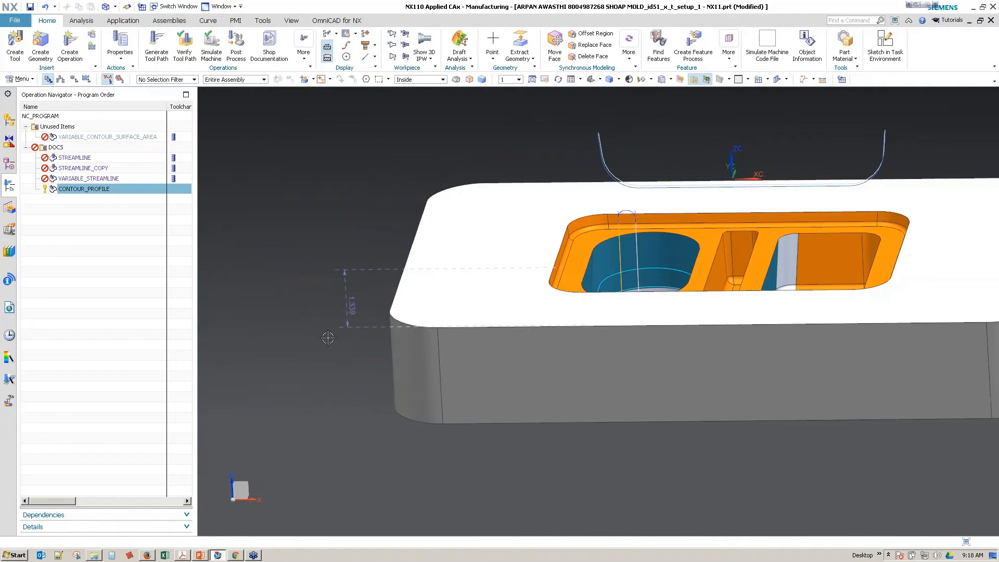
pyautogui.moveTo(330, 335); pyautogui.dragTo(334, 318, button='middle')
pyautogui.scroll(3, 334, 319)
# Step: Switch to the Modeling application
pyautogui.click(129, 22)
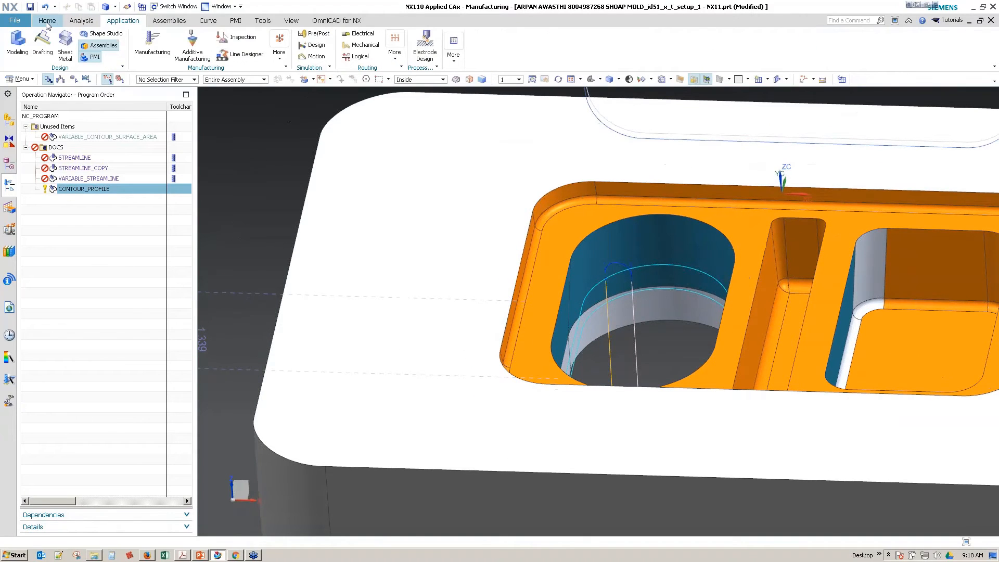
pyautogui.click(46, 21)
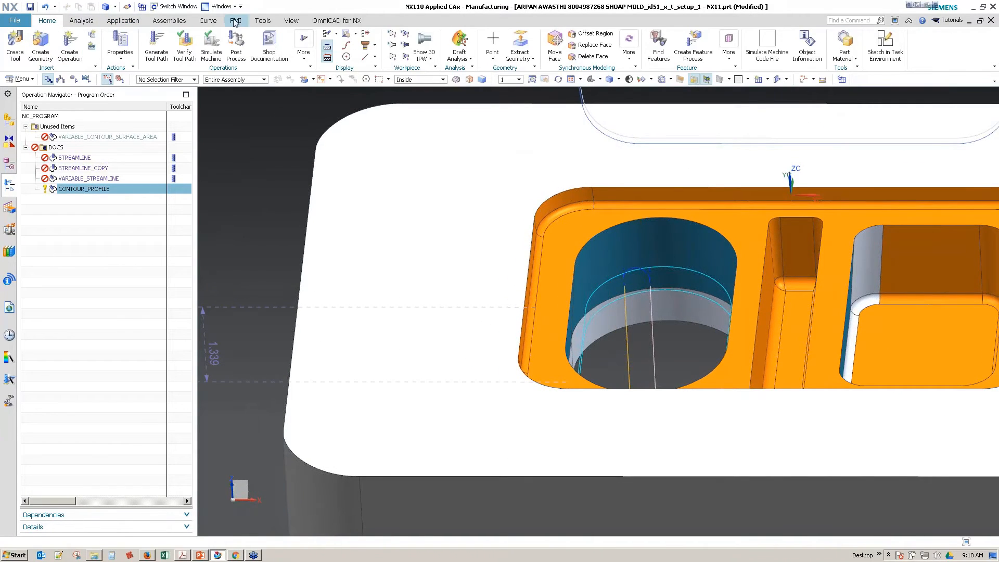
pyautogui.click(140, 22)
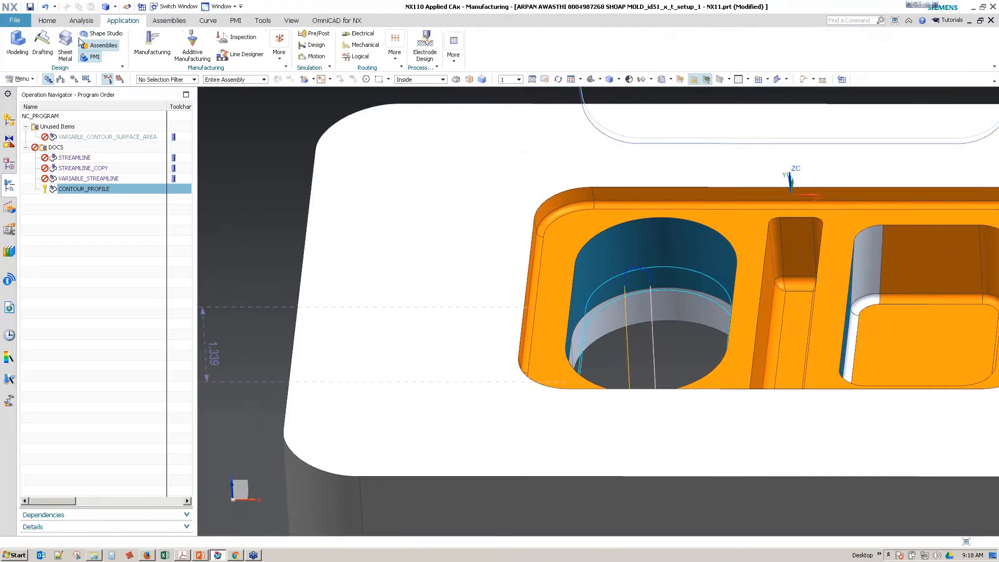
pyautogui.click(18, 47)
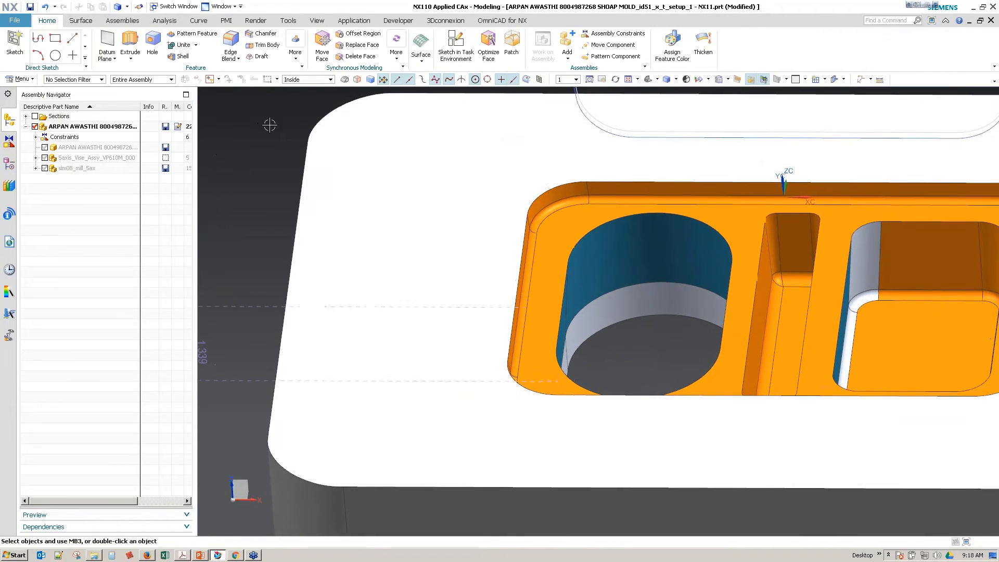
pyautogui.click(130, 46)
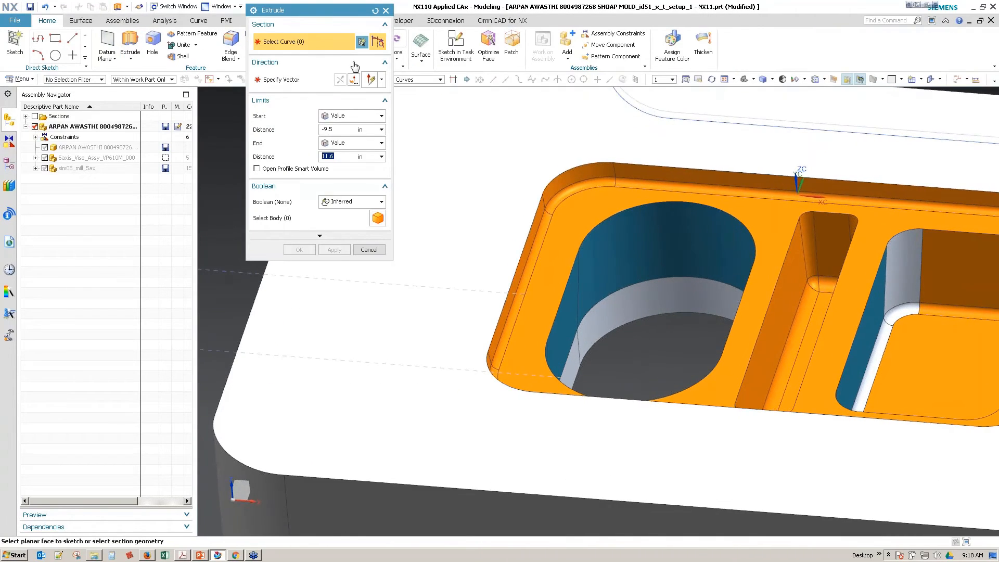
pyautogui.moveTo(343, 10); pyautogui.dragTo(249, 163)
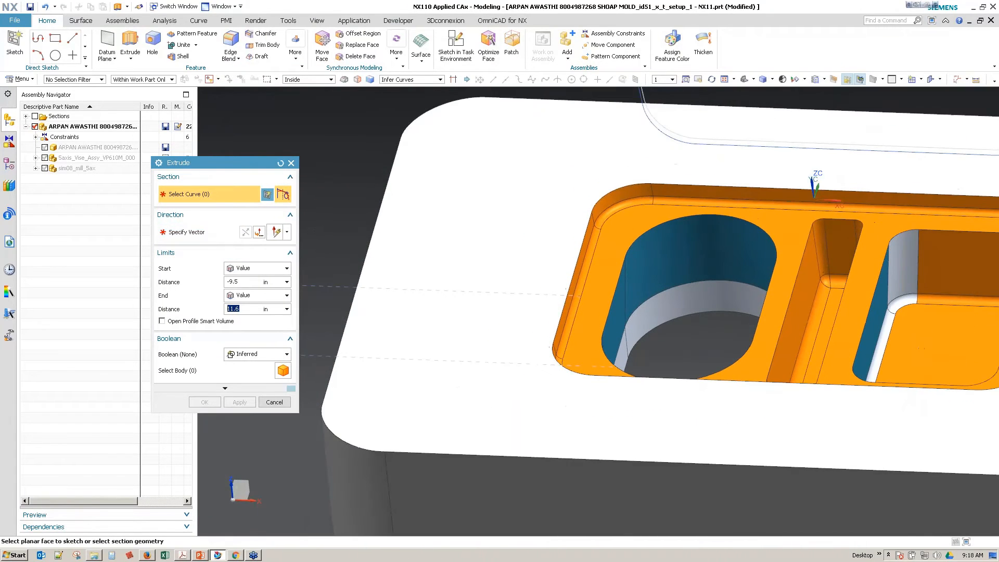
pyautogui.click(274, 402)
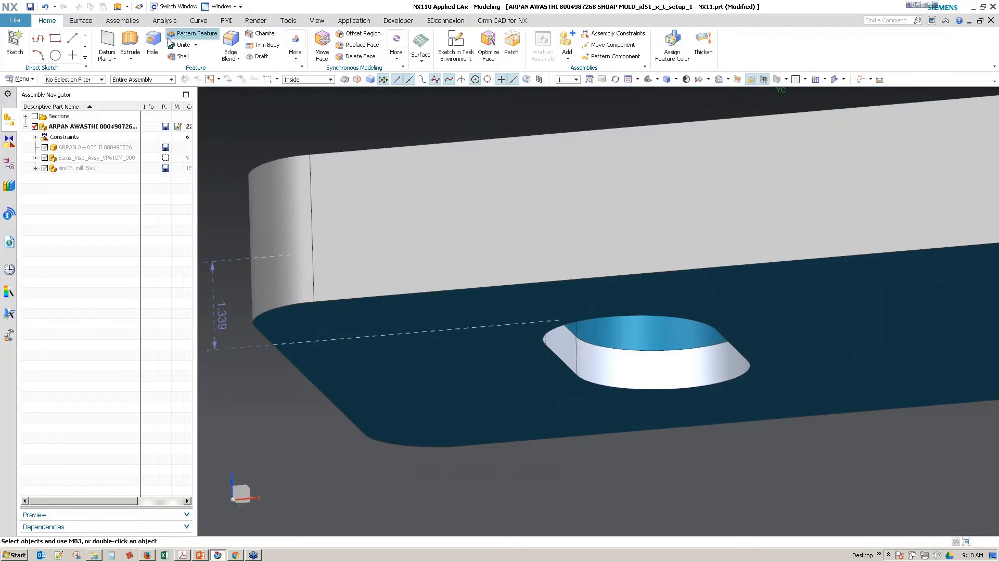
# Step: Create an inferred datum plane through the bottom edge of the rounded pocket's tapered walls
pyautogui.click(107, 42)
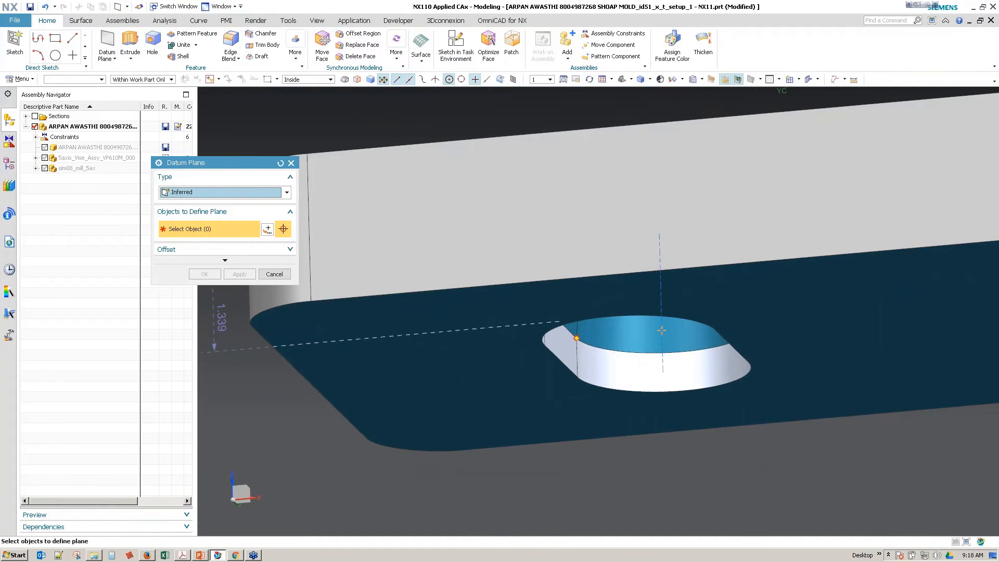
pyautogui.click(576, 338)
pyautogui.click(760, 279)
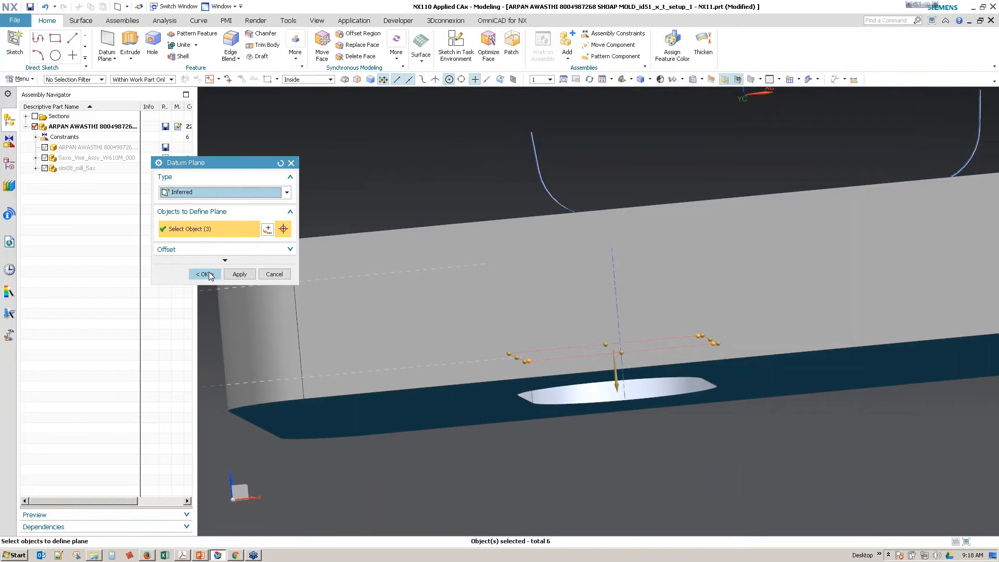
pyautogui.click(205, 274)
# Step: Replace the mold's bottom face with the new datum plane at the lower edge of the tapered walls
pyautogui.click(341, 49)
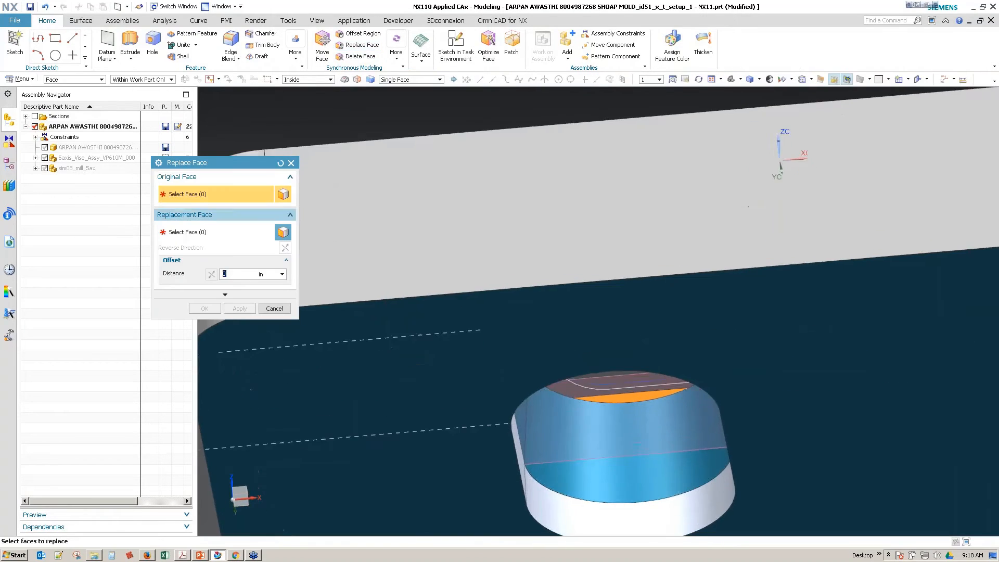
pyautogui.click(463, 361)
pyautogui.click(237, 235)
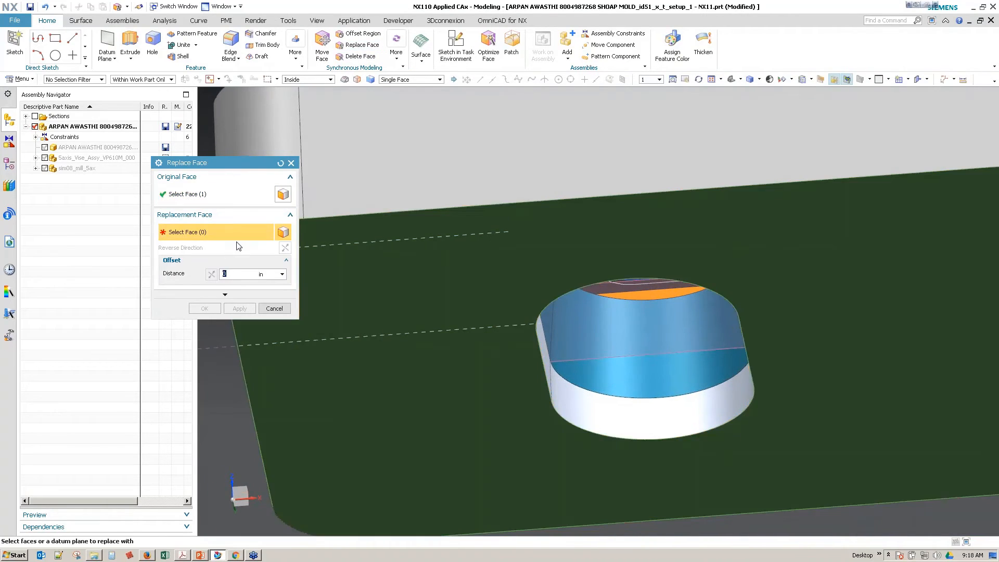
pyautogui.click(629, 357)
pyautogui.click(204, 308)
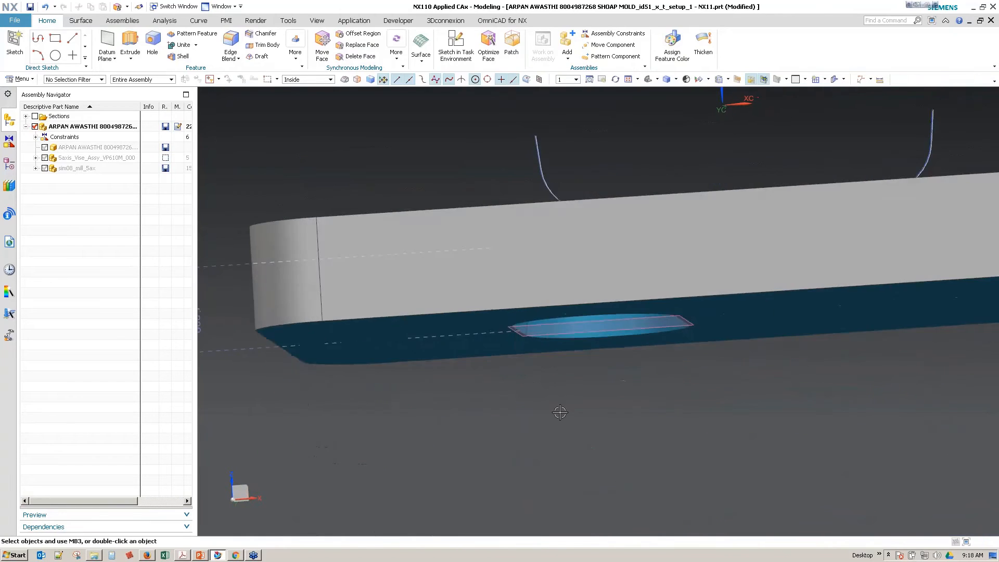
pyautogui.moveTo(544, 403); pyautogui.dragTo(515, 388, button='right')
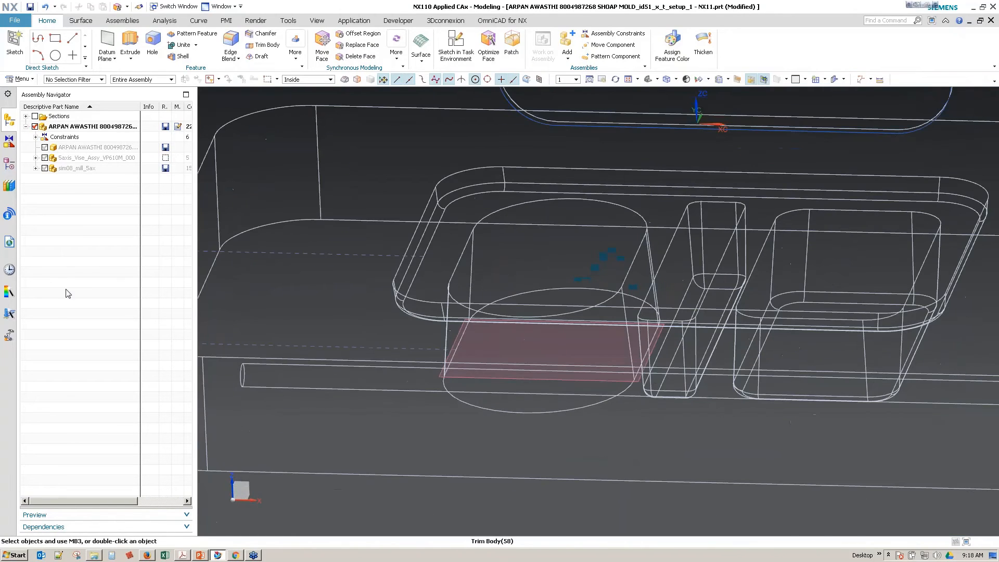
# Step: Return to the Manufacturing application and regenerate the CONTOUR_PROFILE tool path on the rounded pocket's tapered walls
pyautogui.click(346, 22)
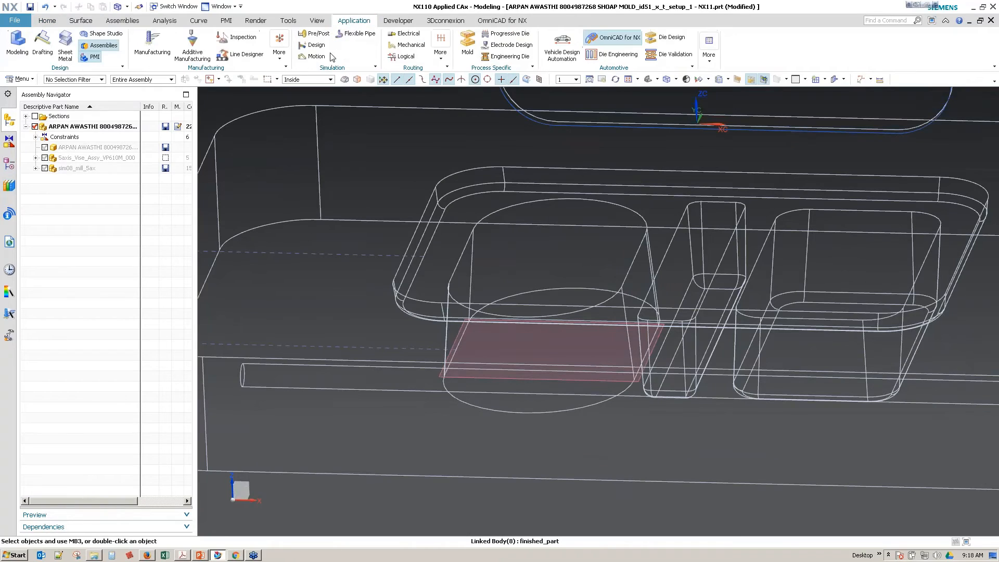
pyautogui.click(152, 44)
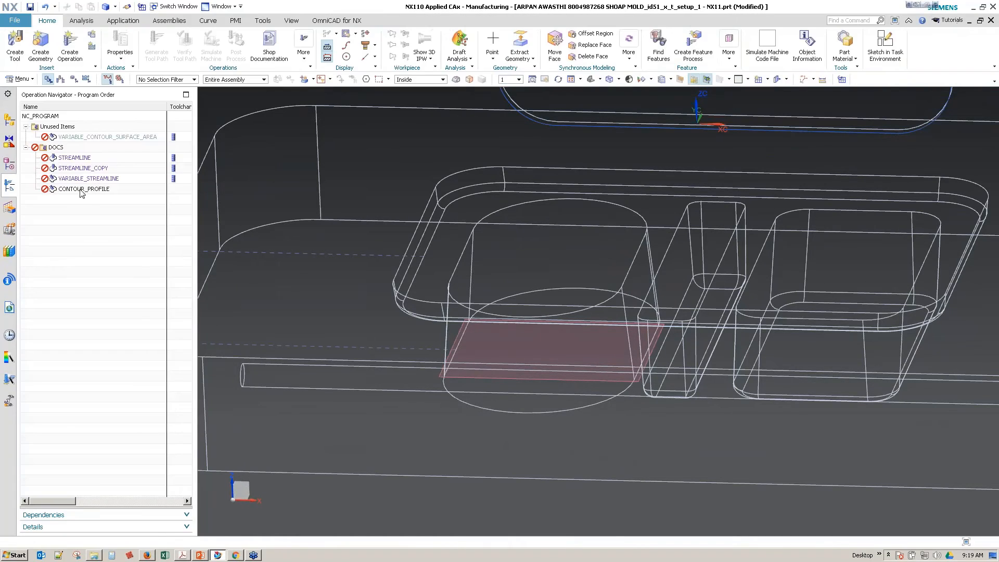
pyautogui.doubleClick(81, 190)
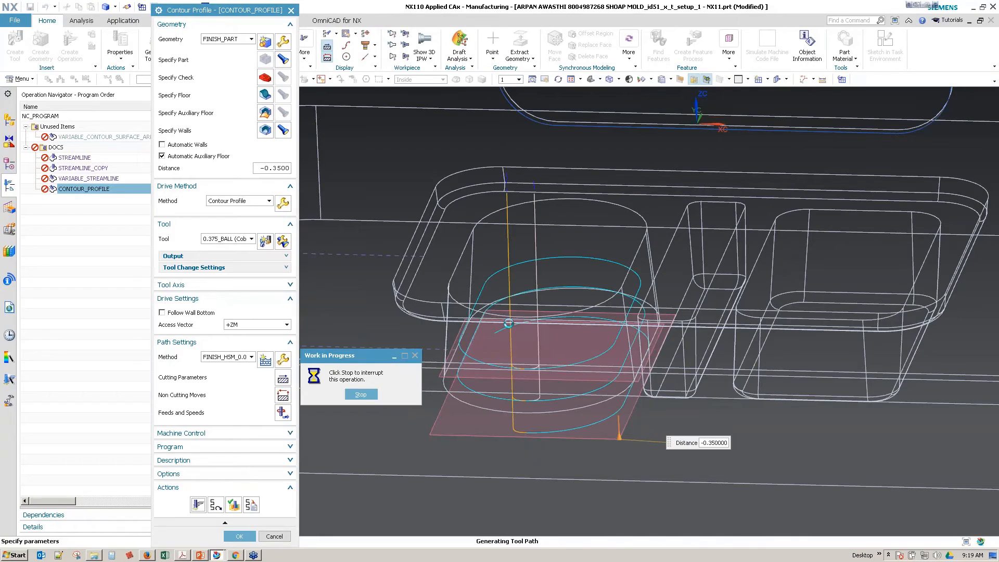
pyautogui.moveTo(443, 481); pyautogui.dragTo(462, 434, button='middle')
# Step: Replay the regenerated tool path with the tool shown along the rounded pocket's walls, and accept the Contour Profile operation
pyautogui.click(239, 508)
pyautogui.click(508, 387)
pyautogui.moveTo(458, 435); pyautogui.dragTo(480, 450, button='middle')
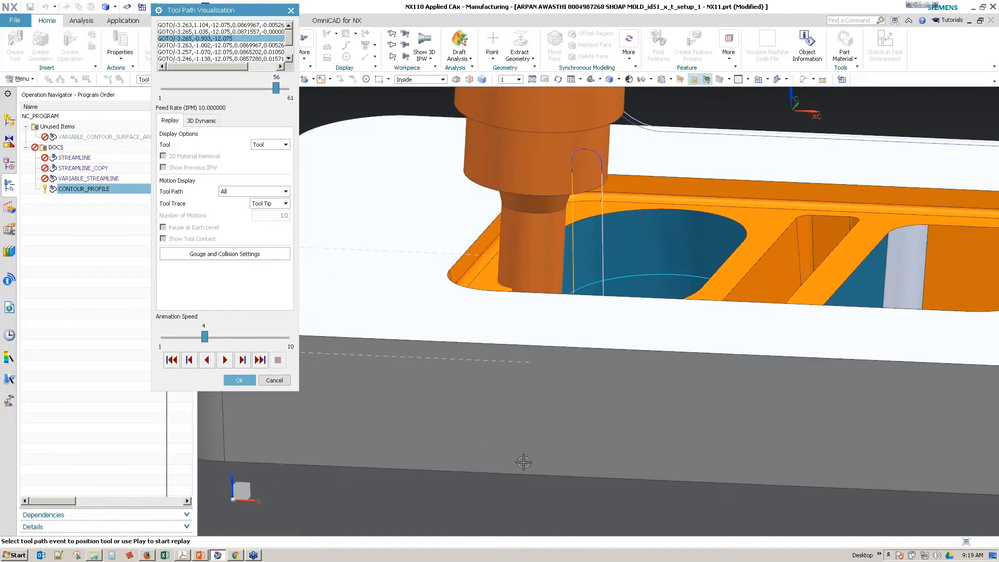
pyautogui.click(279, 383)
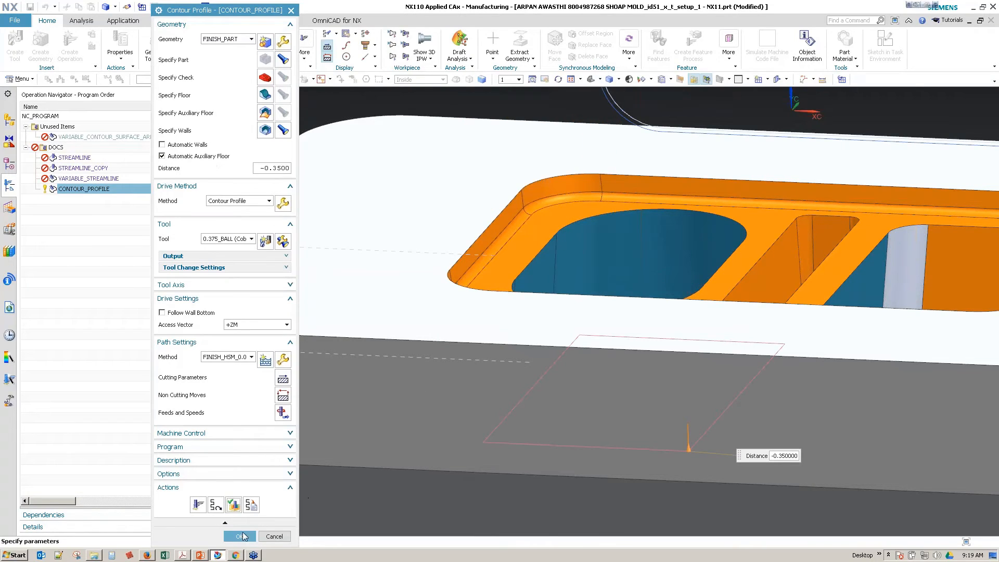
pyautogui.click(240, 536)
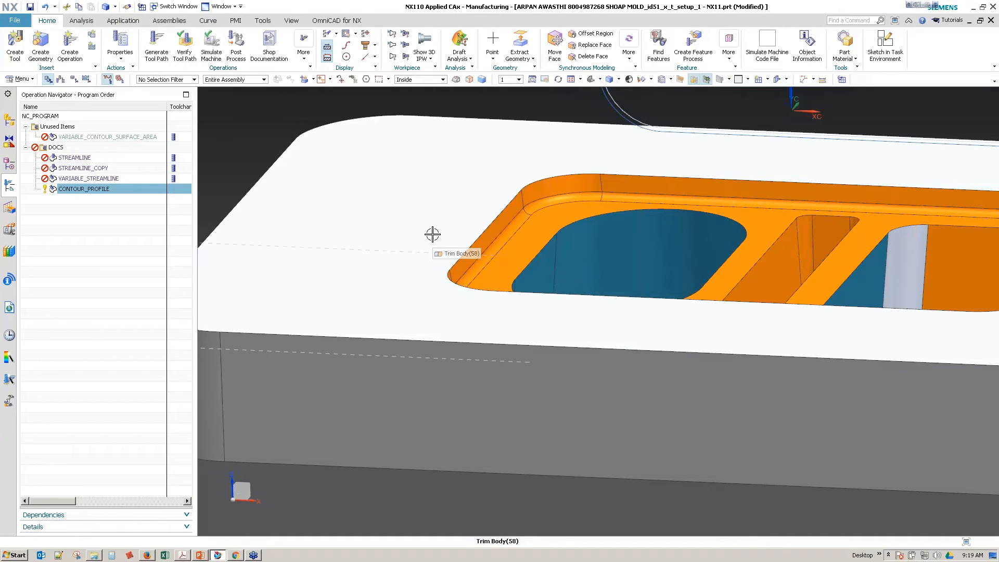
pyautogui.scroll(-4, 432, 234)
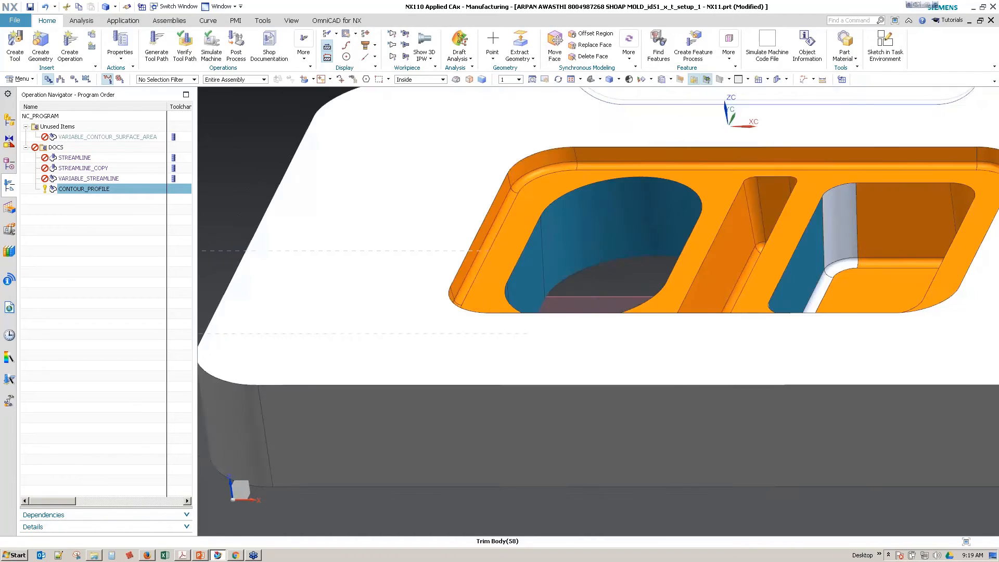
pyautogui.scroll(5, 452, 288)
pyautogui.scroll(2, 452, 289)
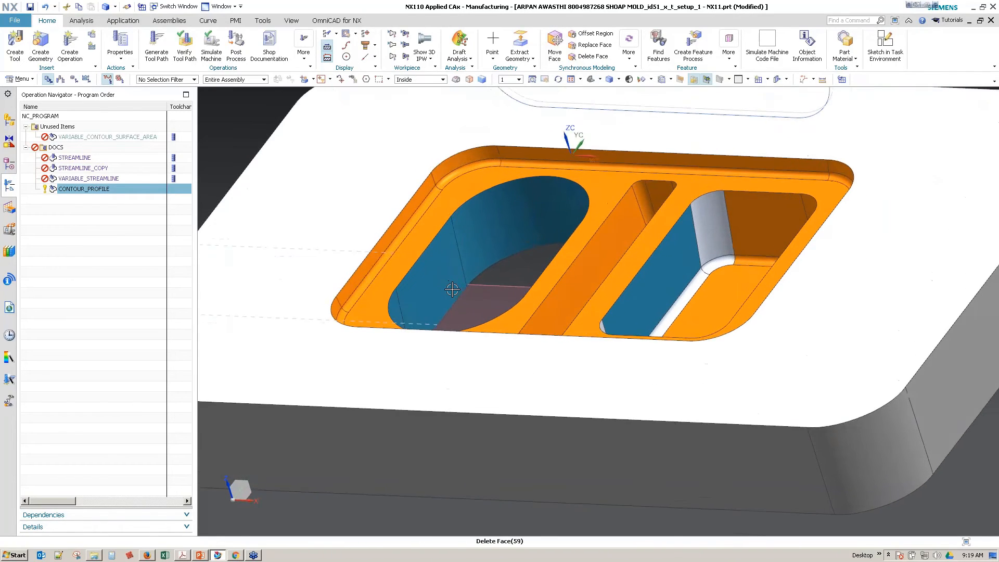
pyautogui.moveTo(437, 299); pyautogui.dragTo(374, 297, button='middle')
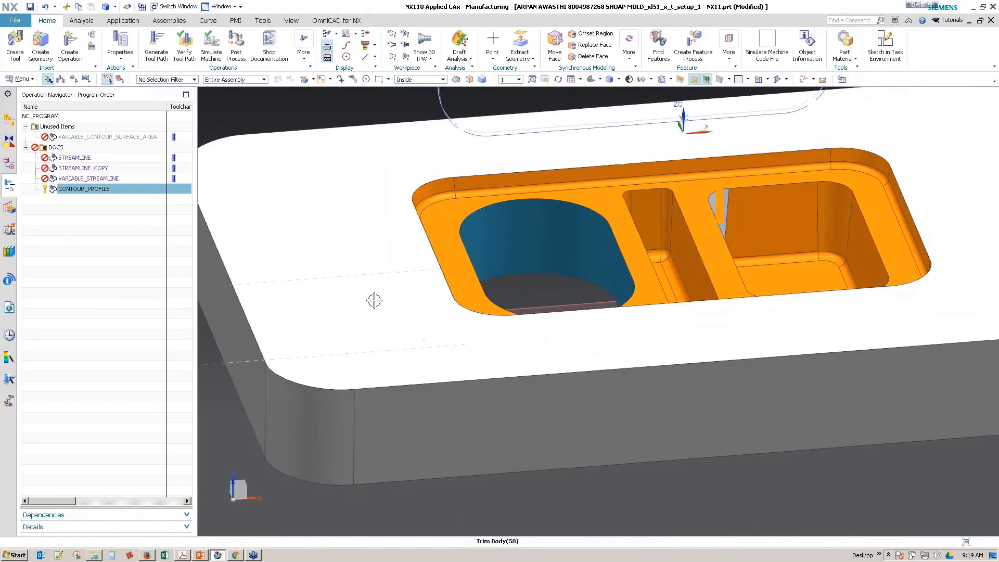
pyautogui.scroll(2, 375, 297)
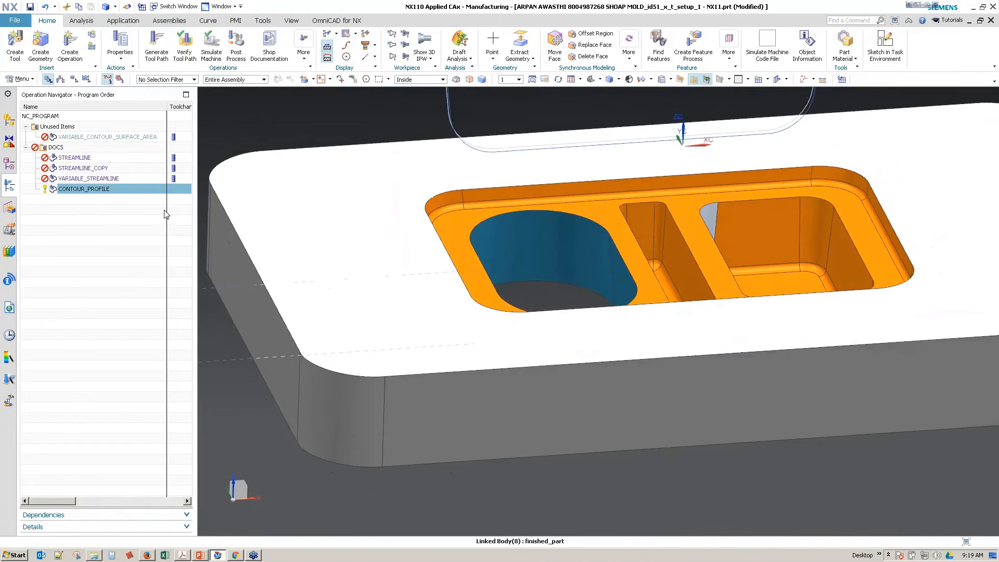
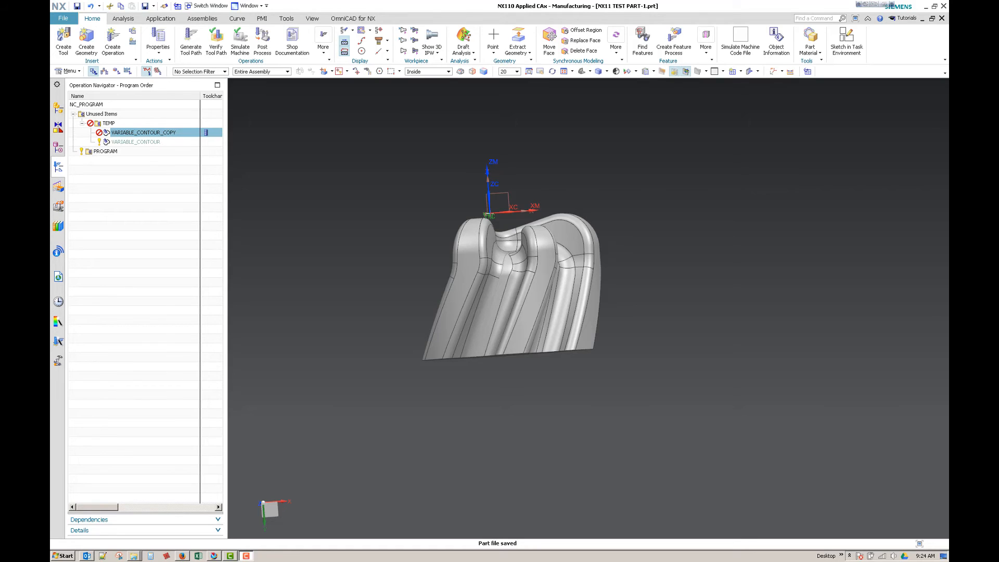
# Step: Examine the test part's steep fluted walls, rounded ridges and underside from several viewing angles
pyautogui.click(656, 311)
pyautogui.scroll(3, 667, 334)
pyautogui.moveTo(667, 334); pyautogui.dragTo(668, 331, button='middle')
pyautogui.scroll(5, 668, 331)
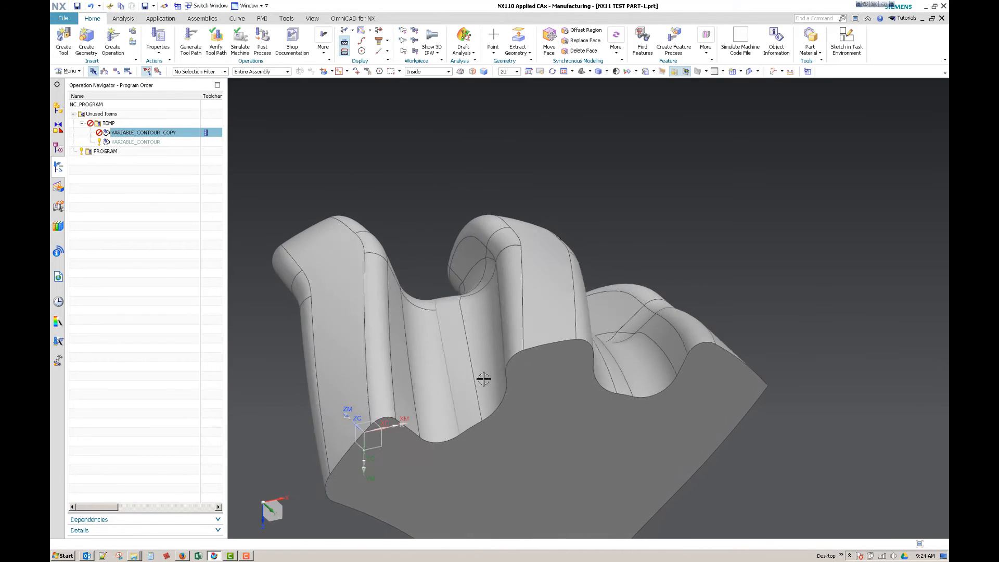
pyautogui.moveTo(571, 346); pyautogui.dragTo(545, 366, button='middle')
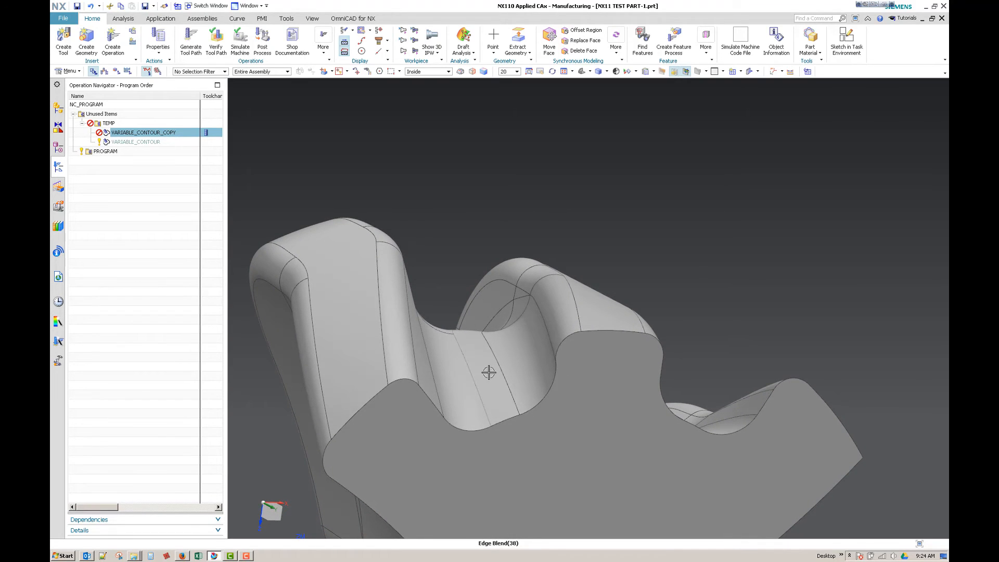
pyautogui.moveTo(537, 350); pyautogui.dragTo(635, 473, button='middle')
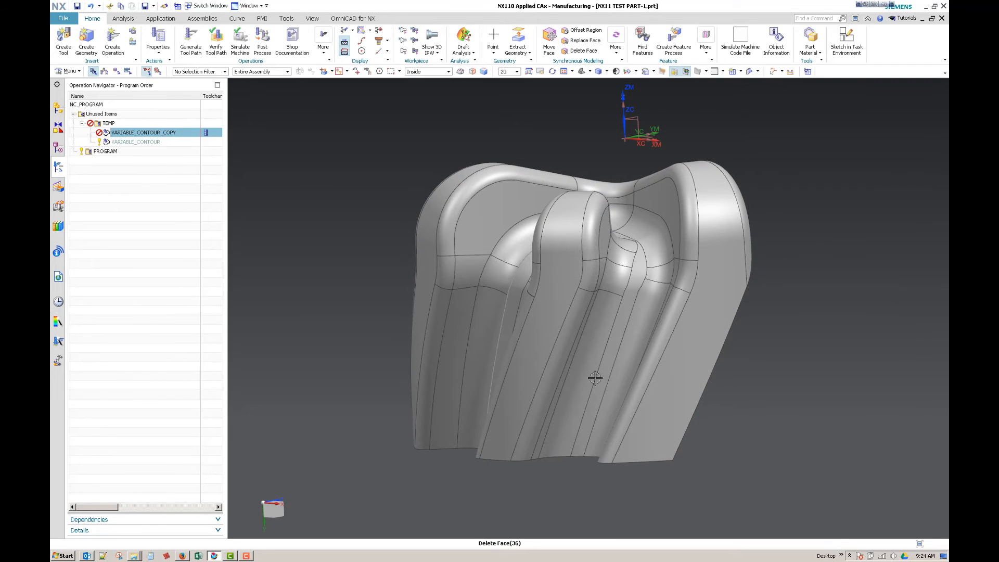
pyautogui.moveTo(535, 242); pyautogui.dragTo(602, 204, button='middle')
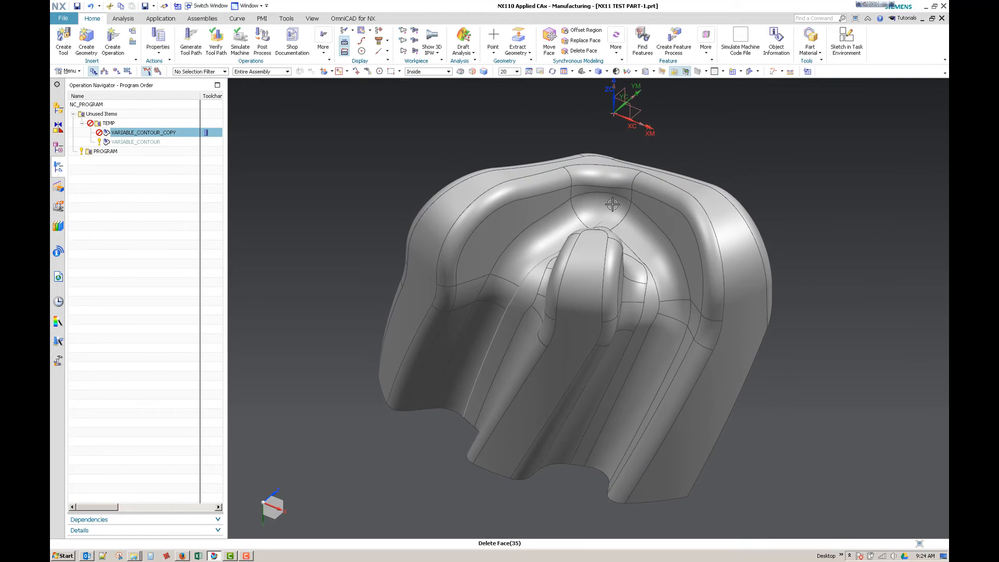
pyautogui.moveTo(511, 334); pyautogui.dragTo(629, 251, button='middle')
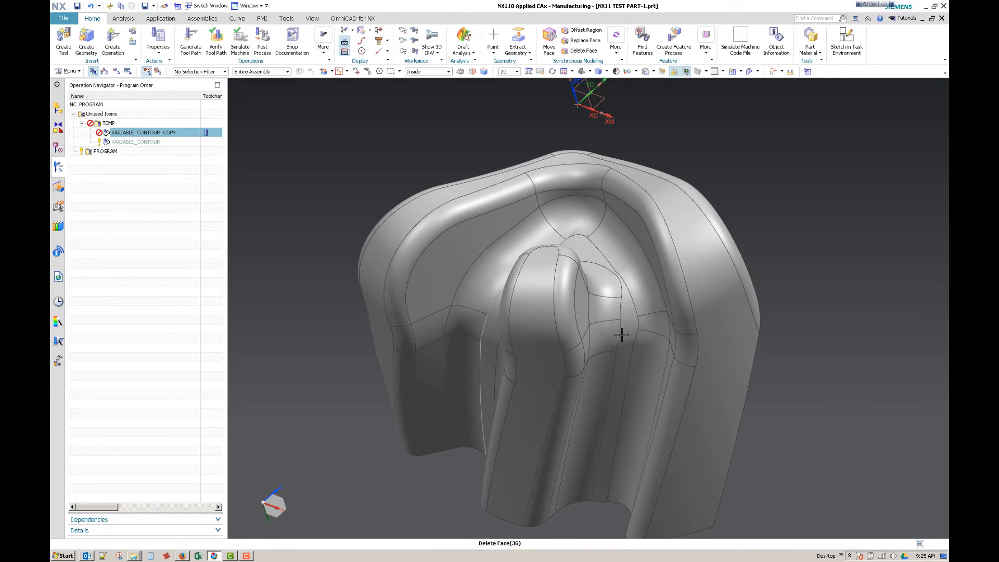
pyautogui.moveTo(619, 420); pyautogui.dragTo(738, 404, button='middle')
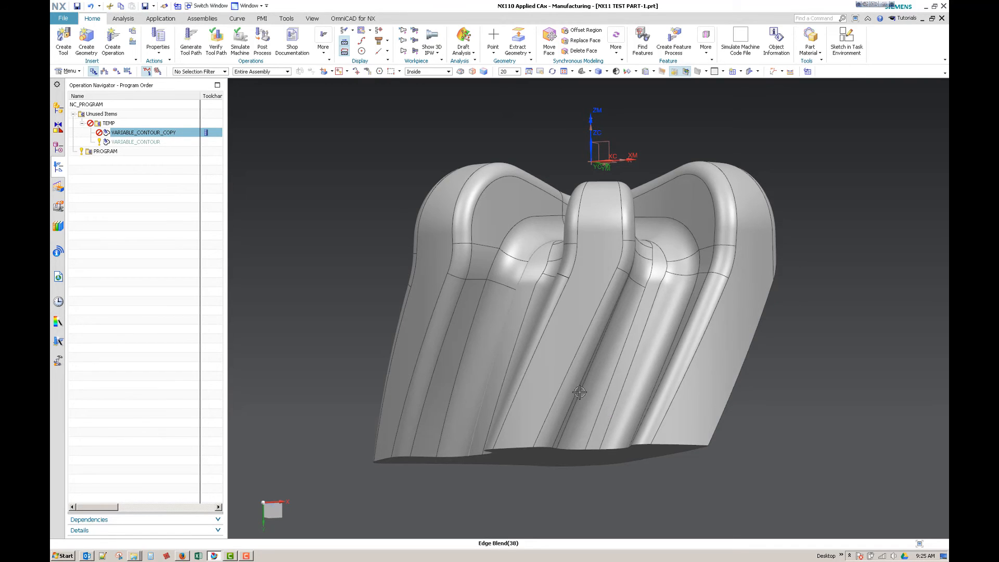
pyautogui.moveTo(388, 358); pyautogui.dragTo(341, 303, button='middle')
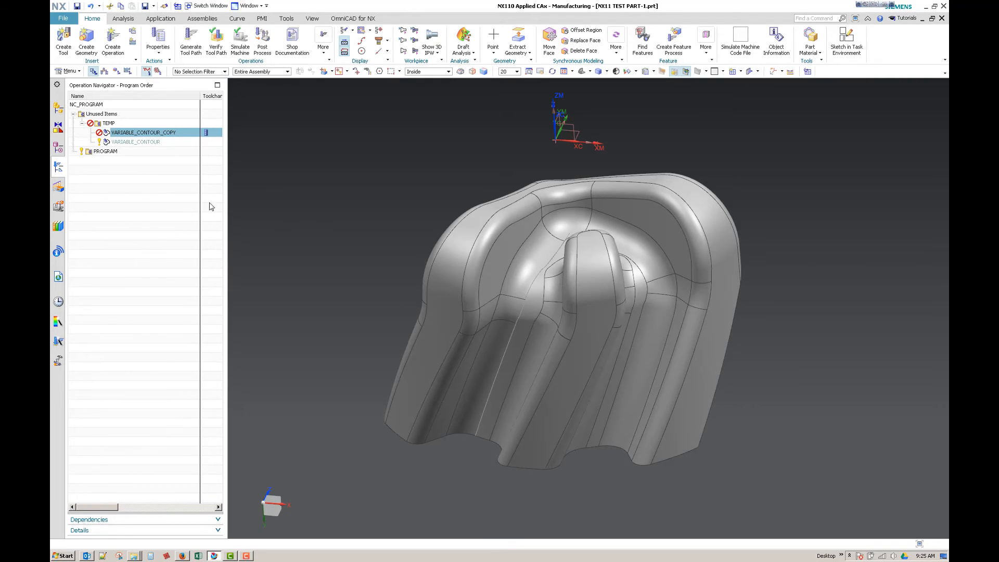
# Step: Check the earlier Revolve in the model history, and delete the old profile splines along the part's inner wall
pyautogui.click(61, 148)
pyautogui.click(111, 264)
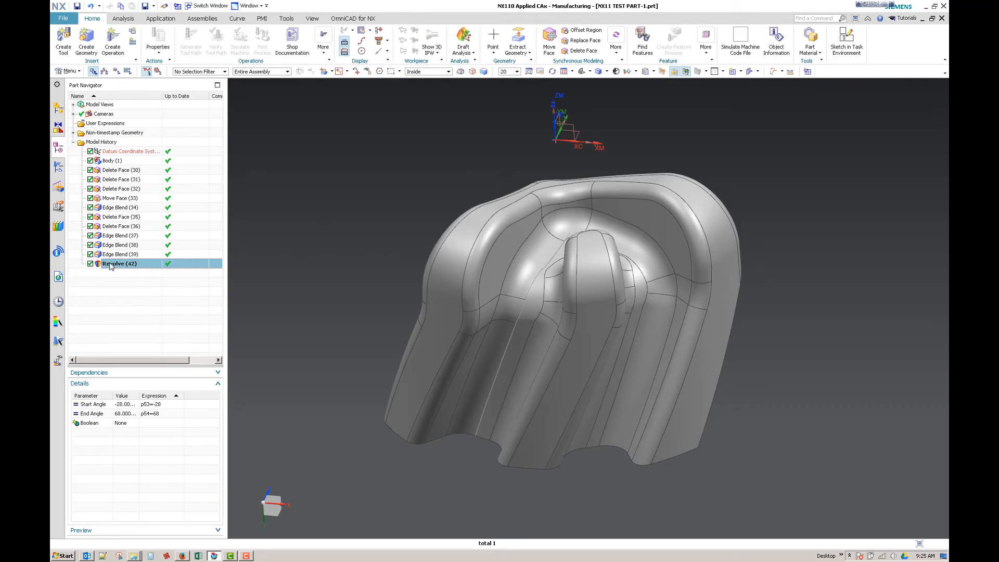
pyautogui.press('Escape')
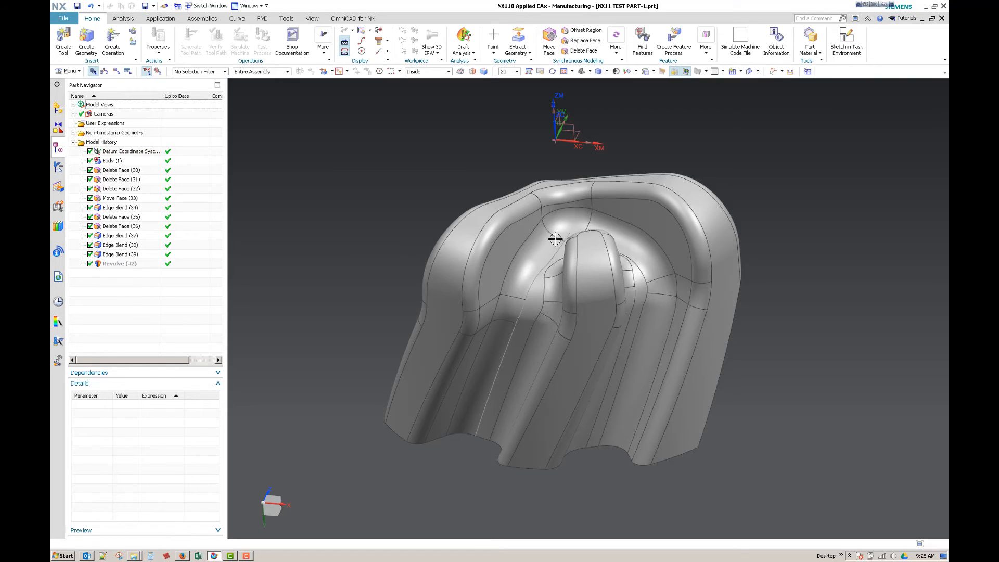
pyautogui.click(520, 316)
pyautogui.press('Delete')
pyautogui.moveTo(328, 260); pyautogui.dragTo(332, 240, button='middle')
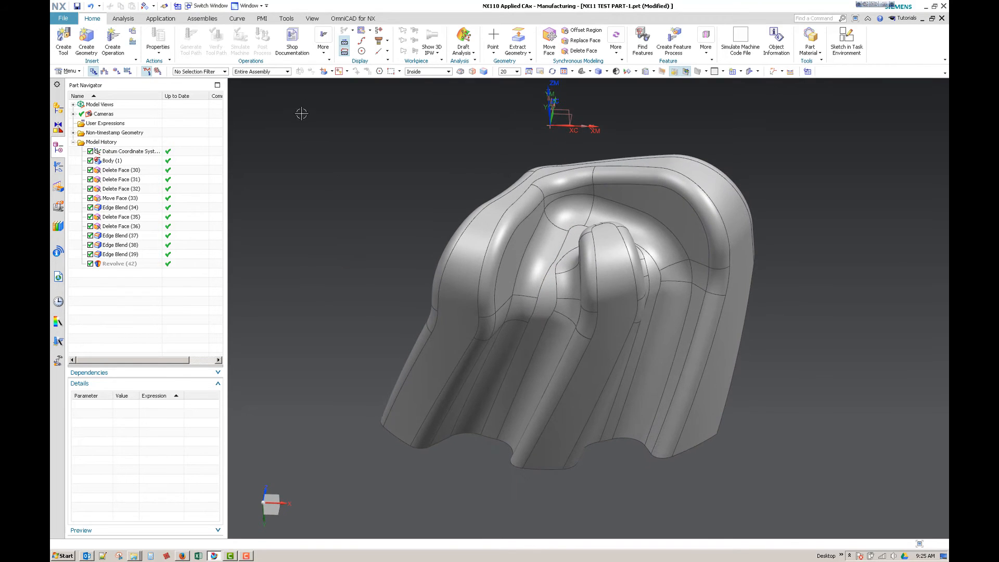
# Step: Switch to the Modeling application and extract a composite curve from the three connected edges running down the part's inner wall
pyautogui.click(211, 21)
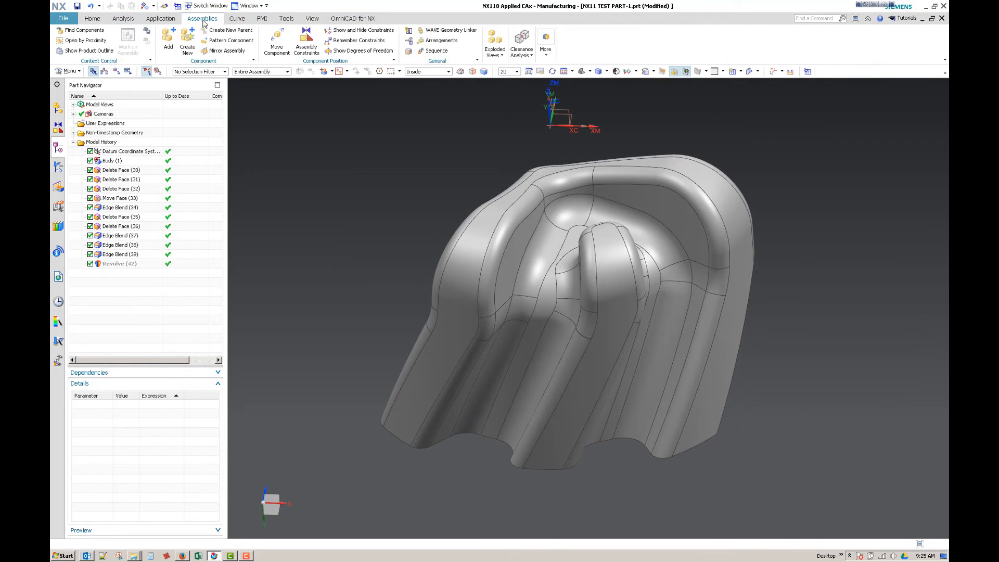
pyautogui.click(160, 19)
pyautogui.click(71, 41)
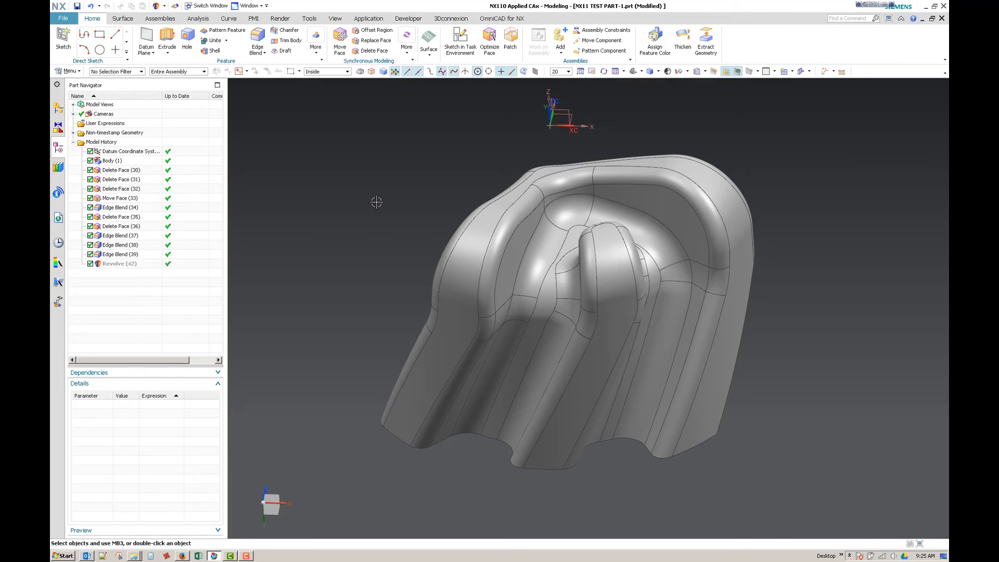
pyautogui.click(315, 50)
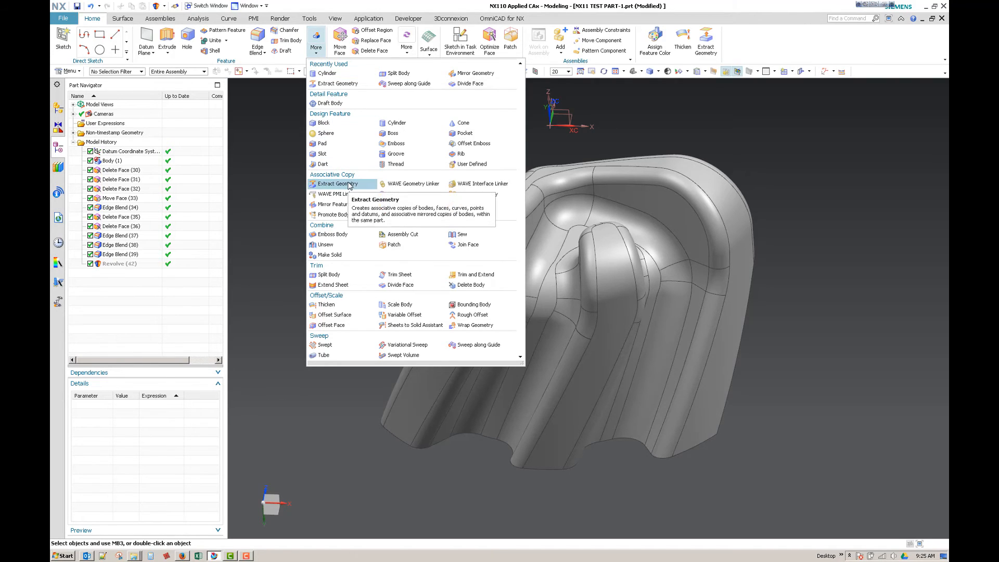
pyautogui.click(706, 44)
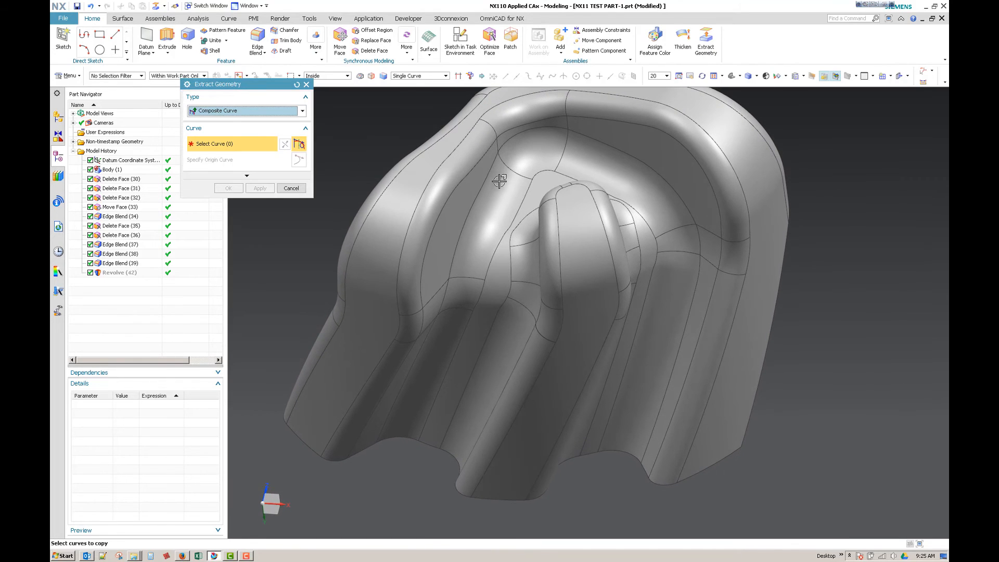
pyautogui.click(527, 191)
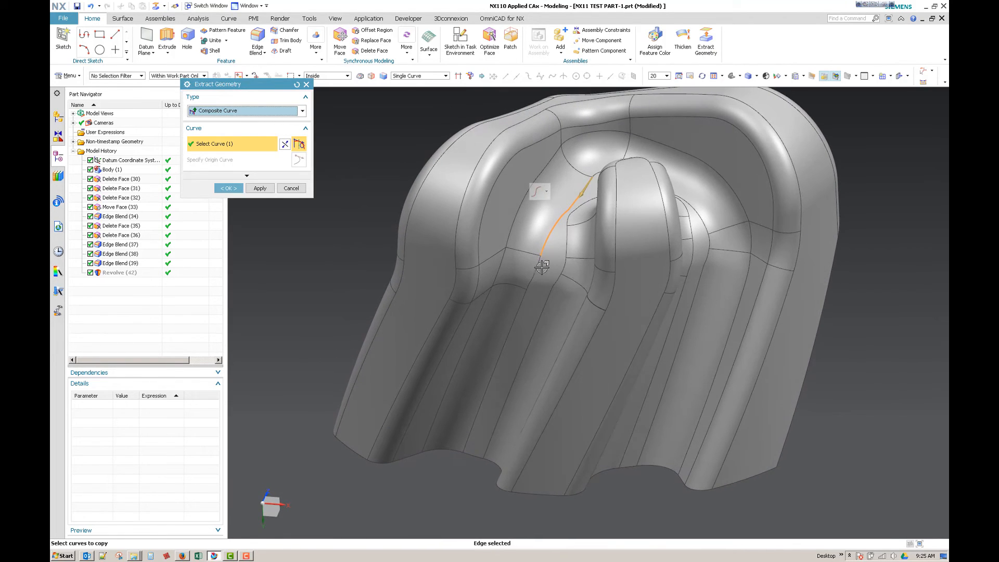
pyautogui.click(516, 311)
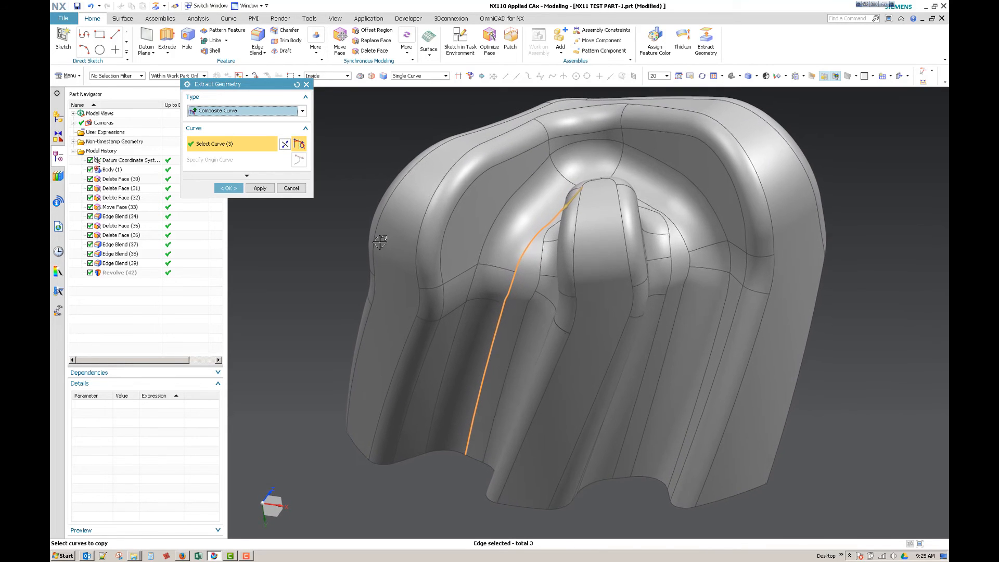
pyautogui.click(227, 189)
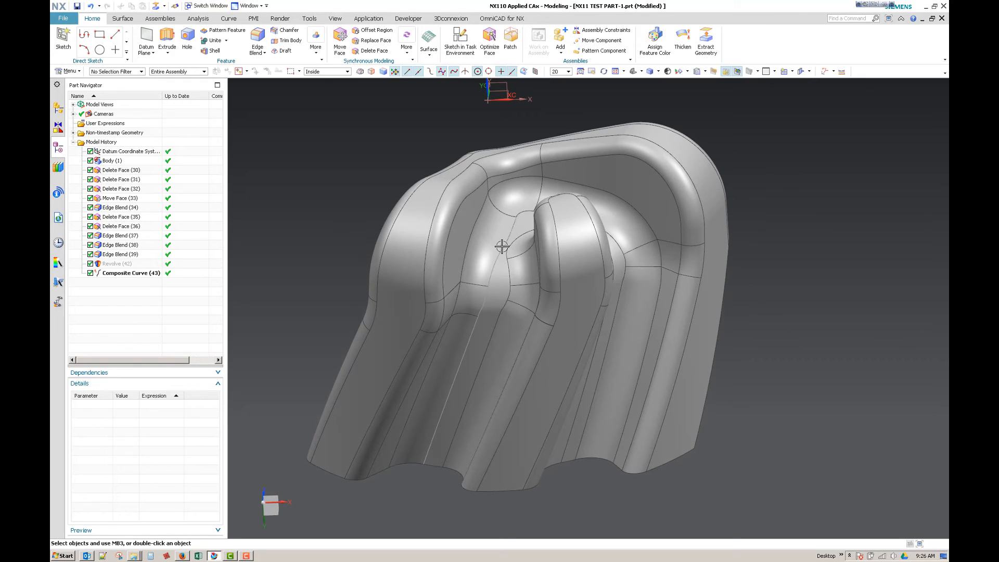
# Step: Extend the upper end of the extracted composite curve by 1.15 in with Curve Length, replacing the input curve
pyautogui.click(228, 18)
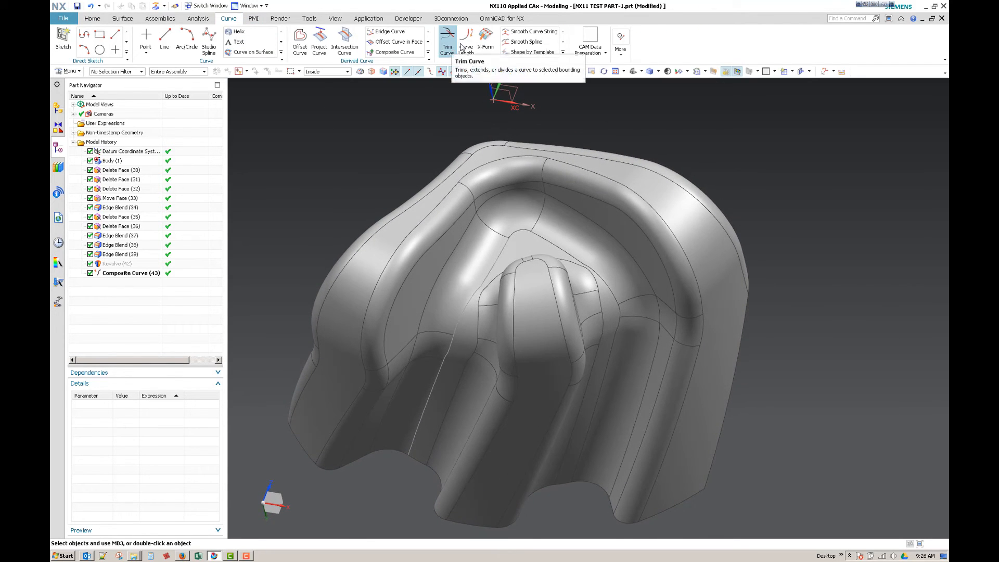
pyautogui.click(464, 46)
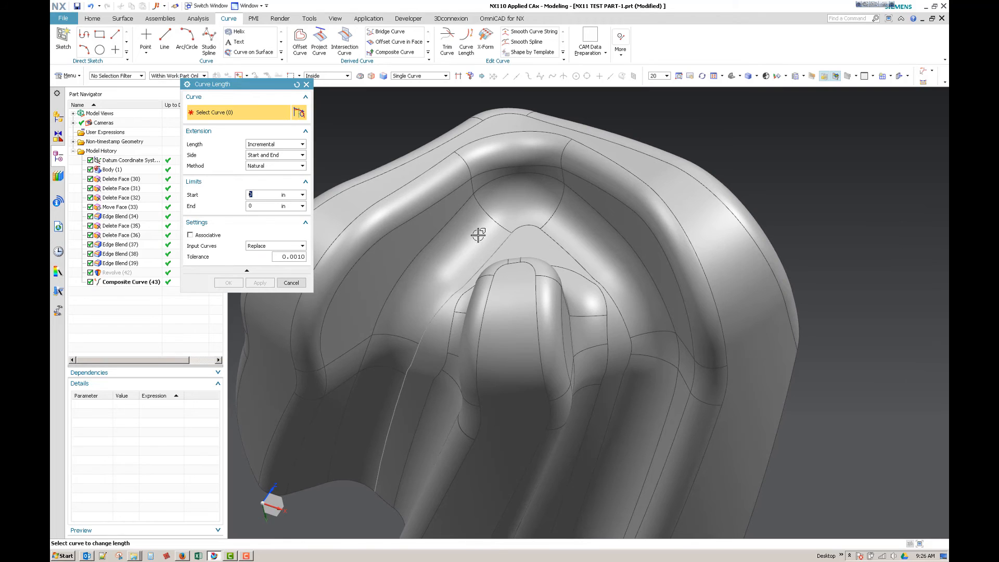
pyautogui.click(506, 234)
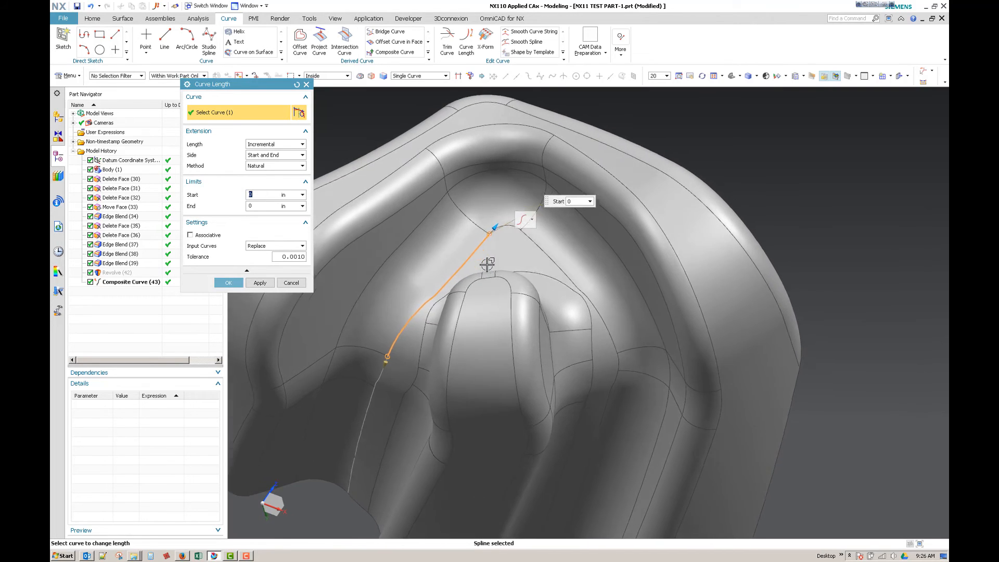
pyautogui.moveTo(475, 232); pyautogui.dragTo(547, 179)
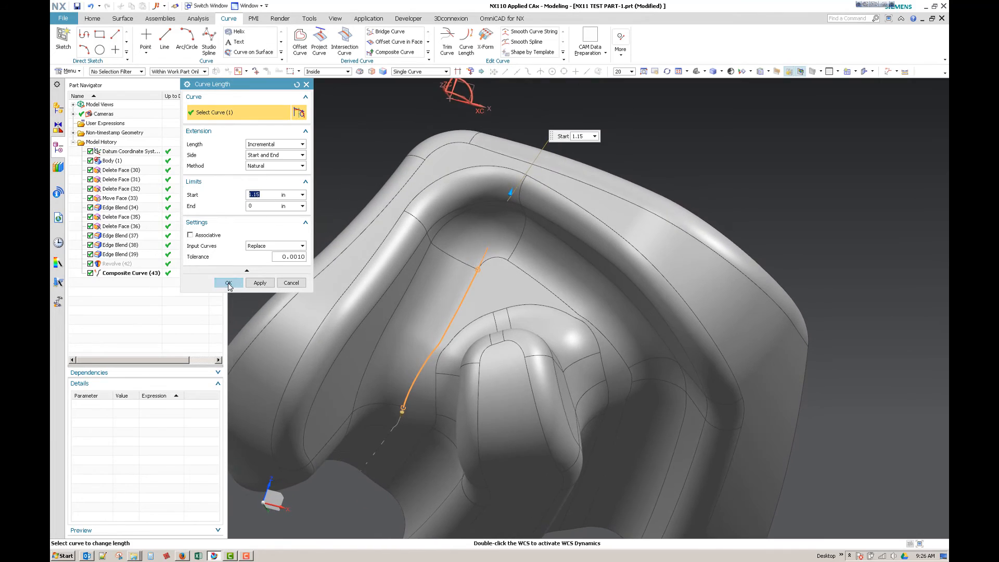
pyautogui.click(228, 284)
pyautogui.click(448, 294)
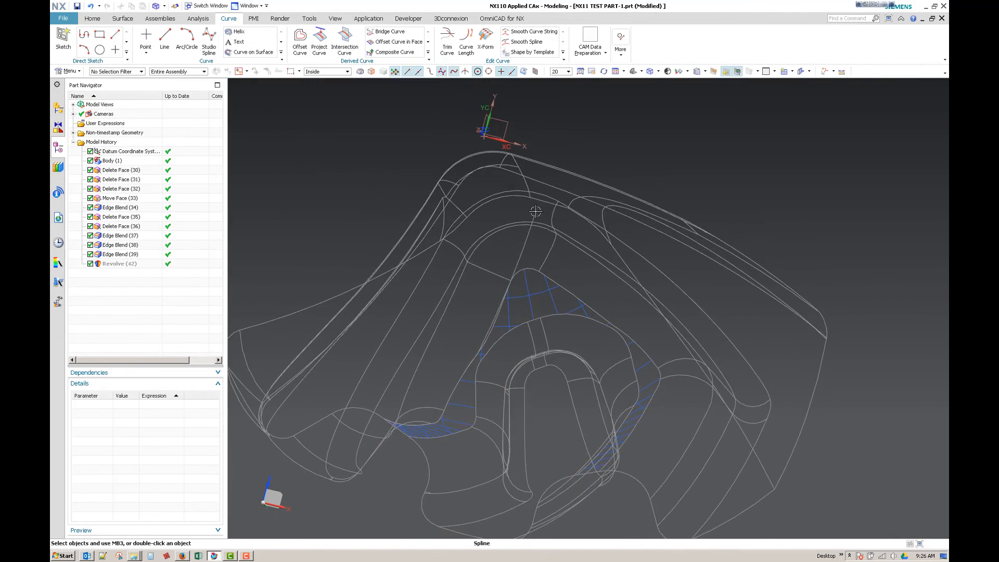
pyautogui.press('s')
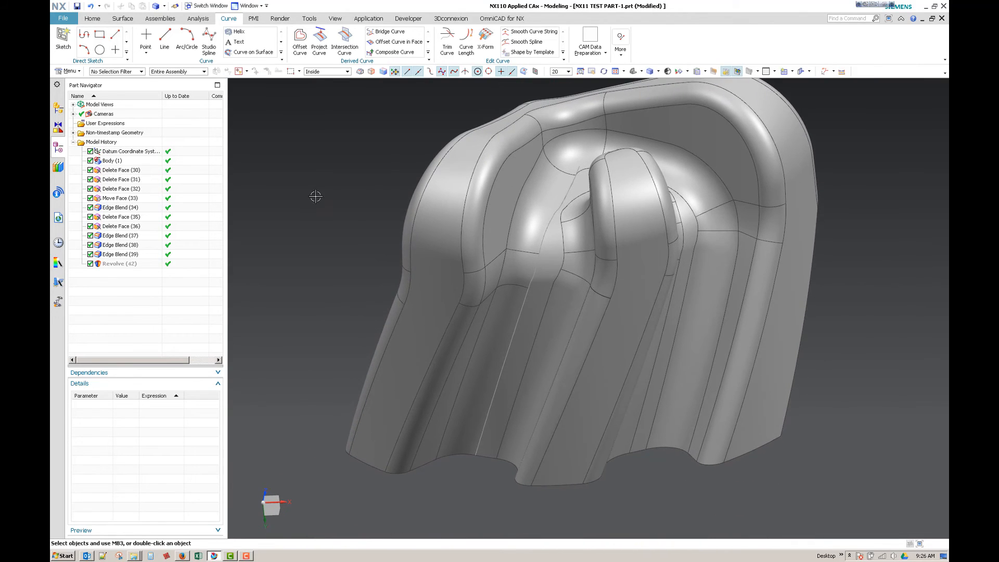
# Step: Revolve the three connected wall splines about the datum Z axis from -21 to 68 degrees with no Boolean
pyautogui.click(98, 19)
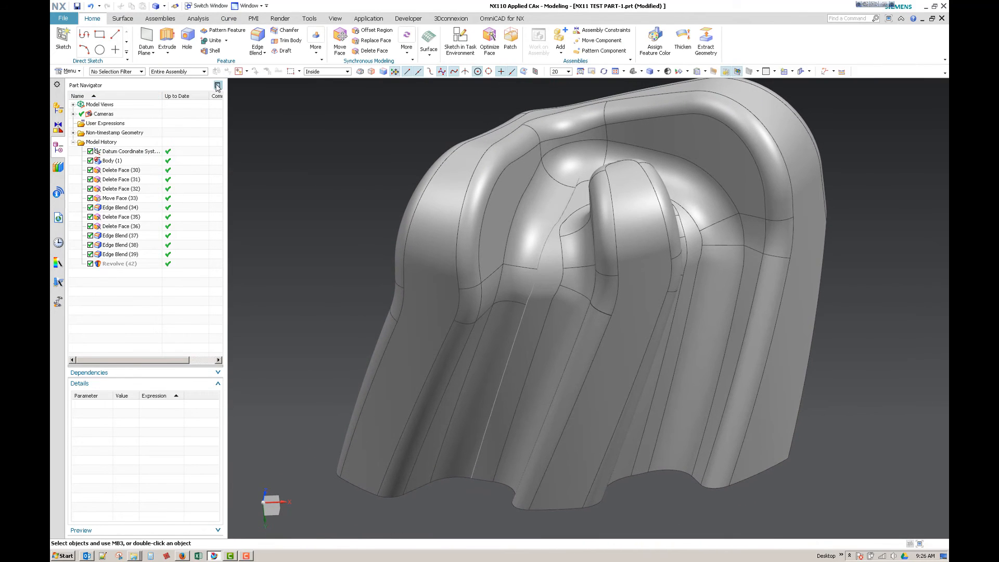
pyautogui.click(166, 53)
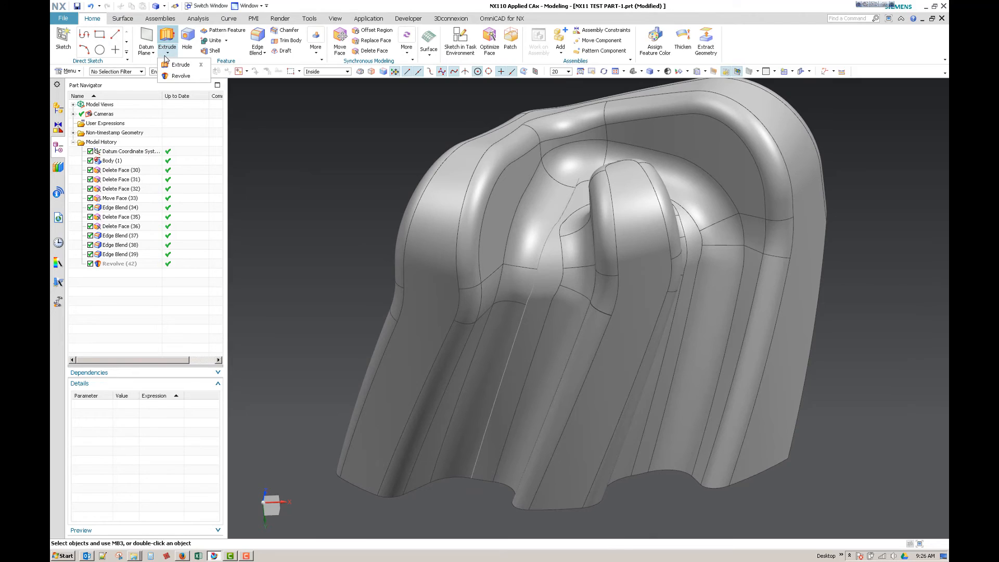
pyautogui.click(179, 76)
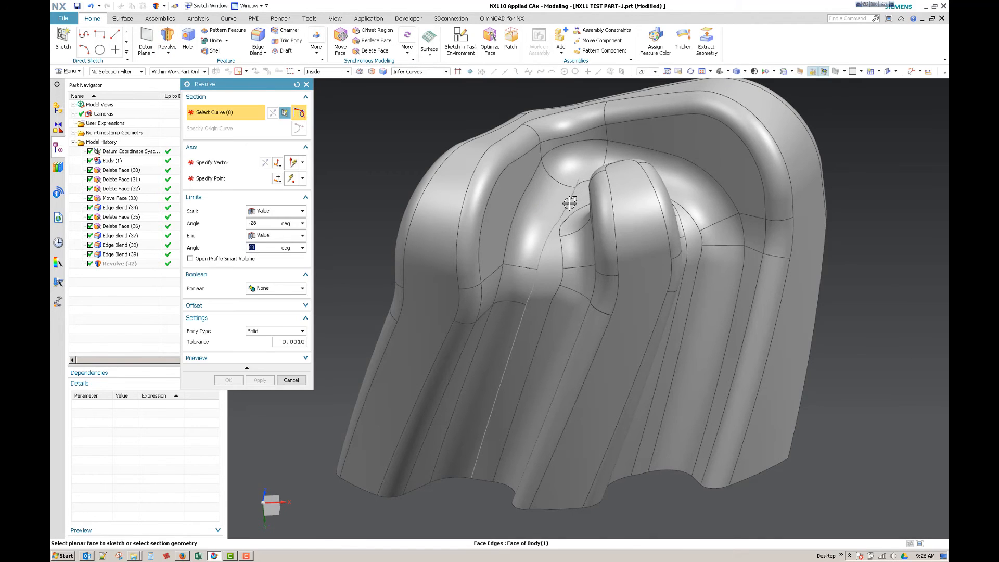
pyautogui.click(537, 283)
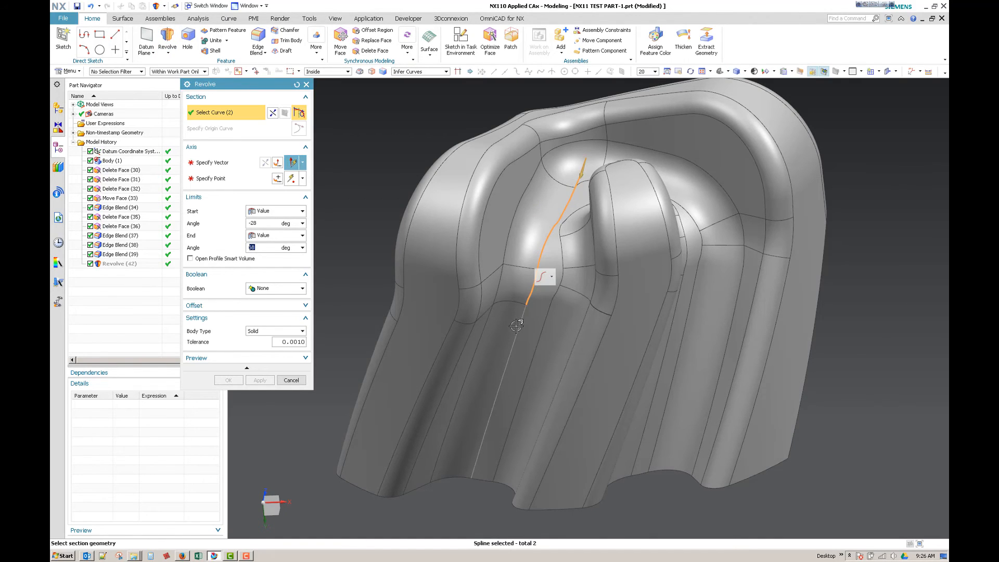
pyautogui.click(516, 325)
pyautogui.moveTo(516, 325); pyautogui.dragTo(368, 224, button='middle')
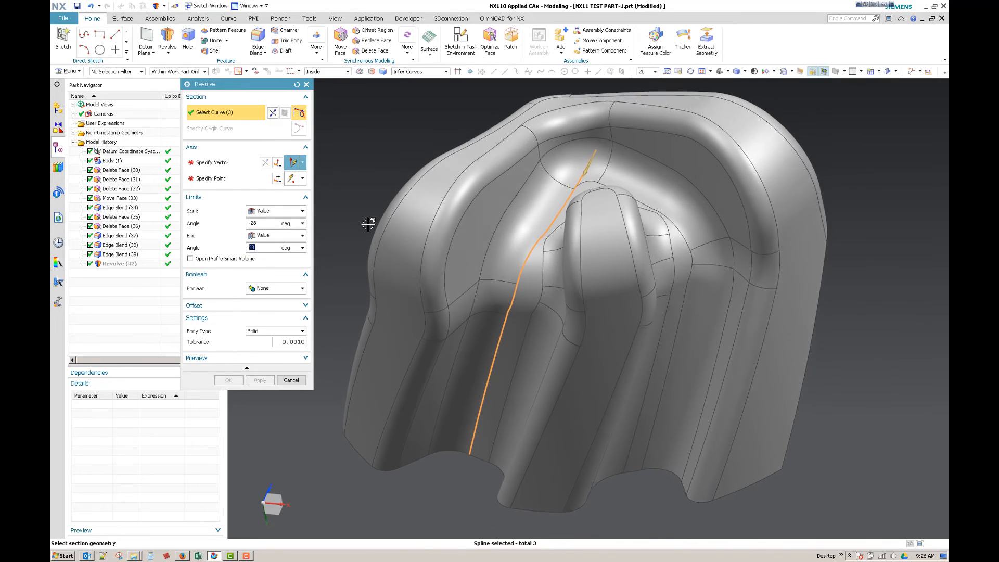
pyautogui.click(225, 161)
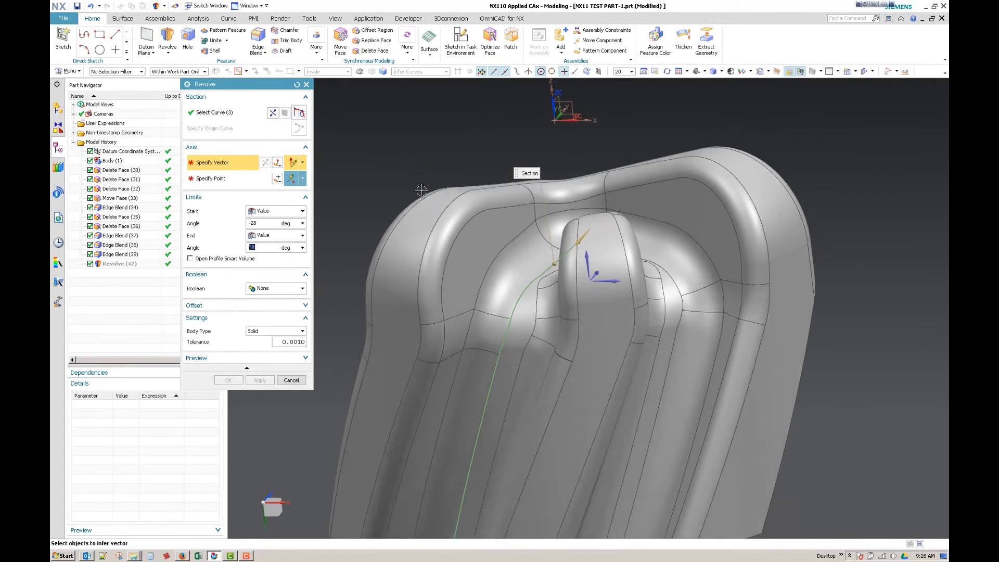
pyautogui.click(549, 138)
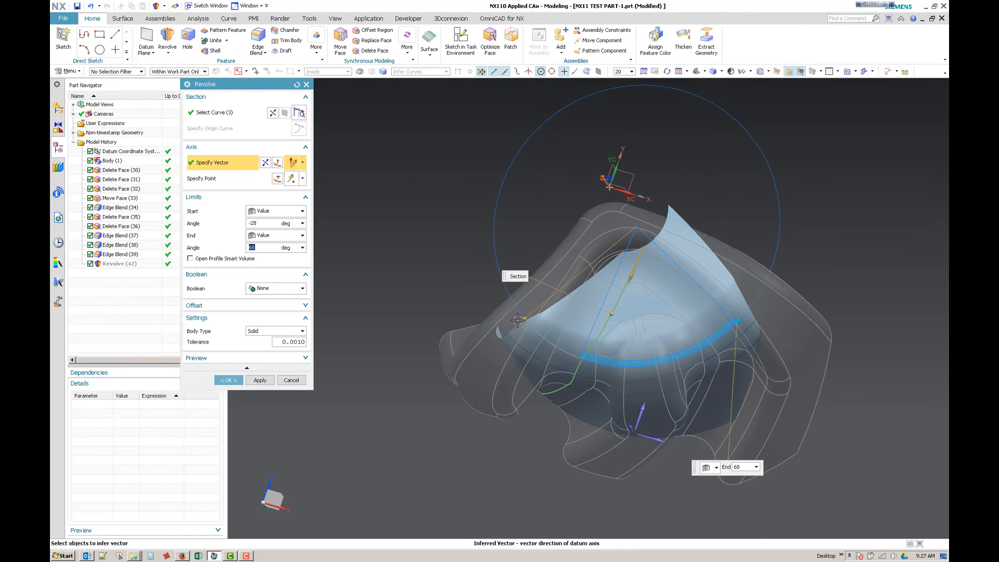
pyautogui.moveTo(520, 325); pyautogui.dragTo(538, 337)
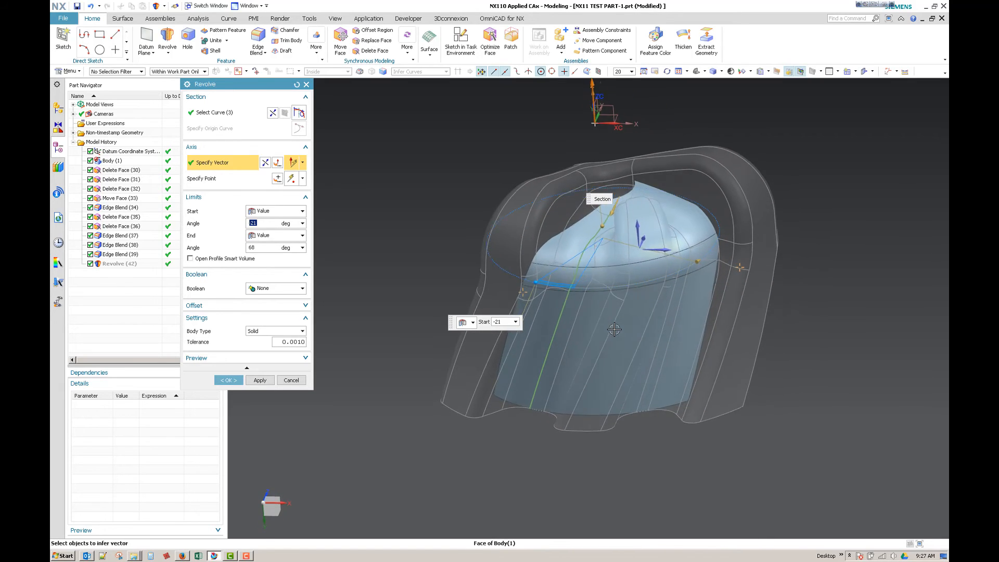
pyautogui.click(228, 380)
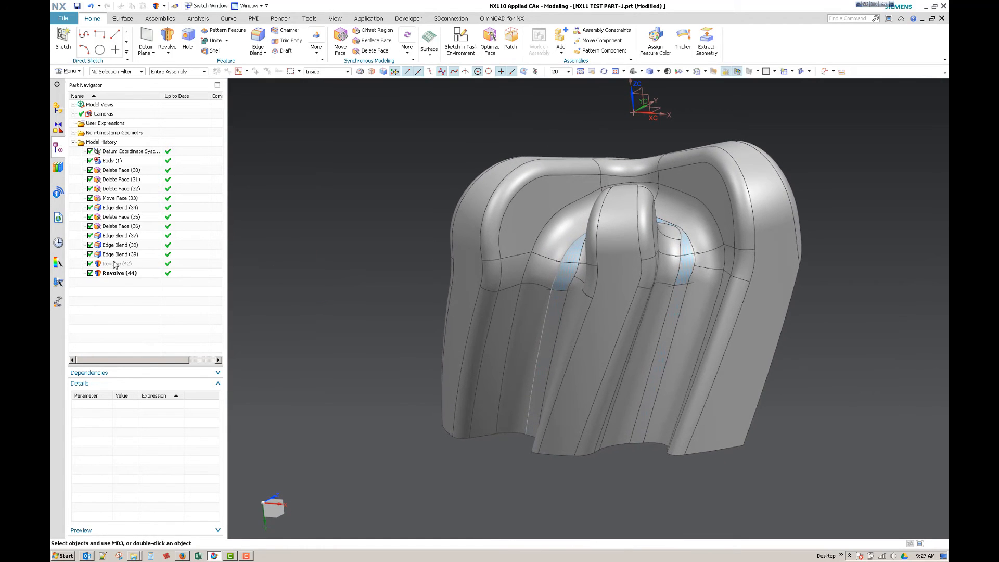
# Step: Hide Body (1) so only the revolved body remains displayed, and switch to the Manufacturing application
pyautogui.rightClick(112, 162)
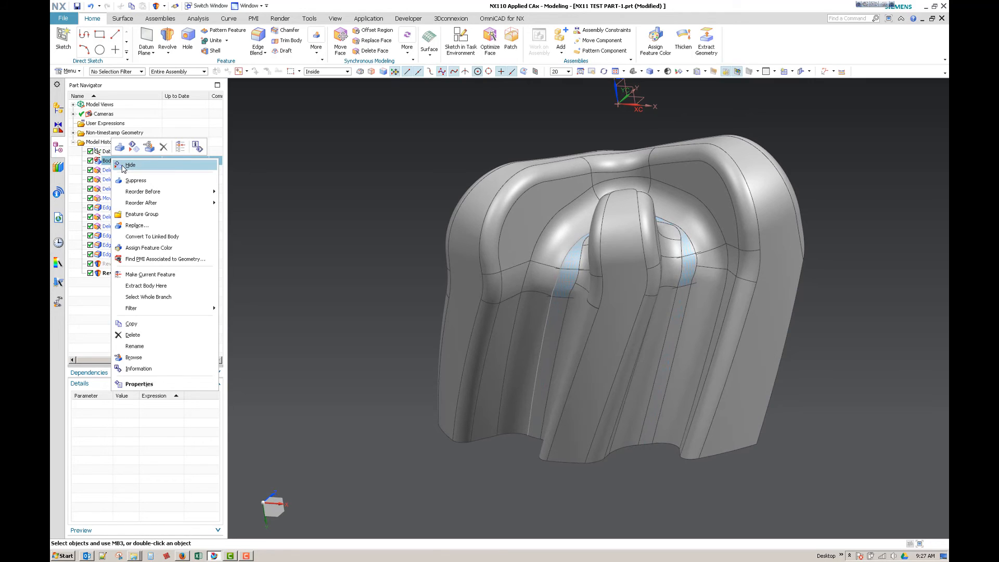
pyautogui.click(123, 167)
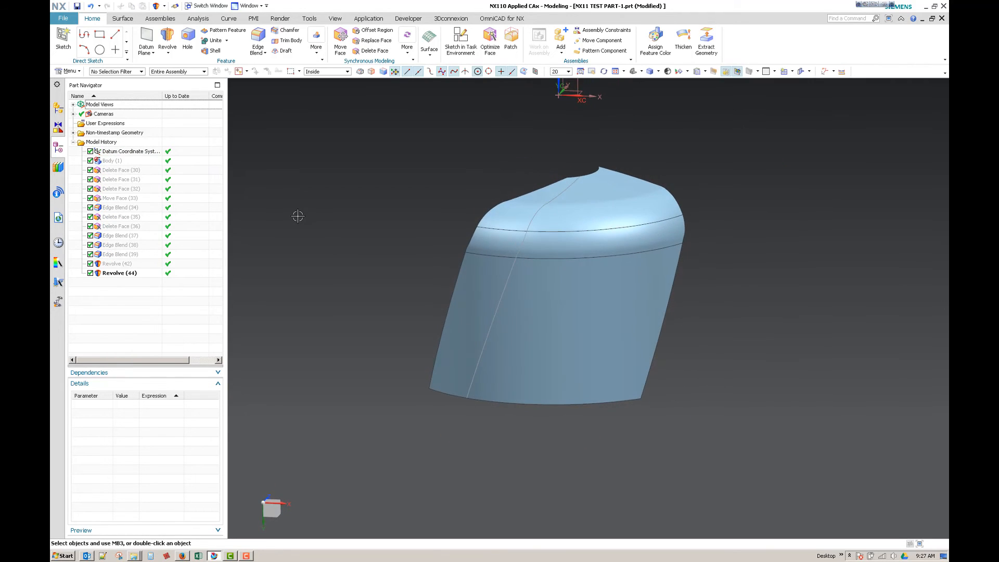
pyautogui.click(368, 18)
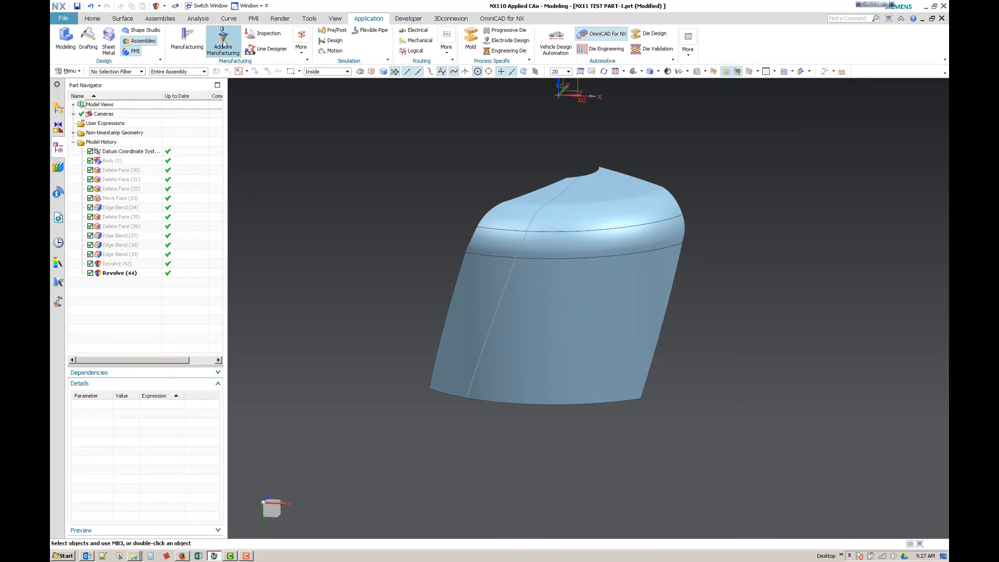
pyautogui.click(222, 39)
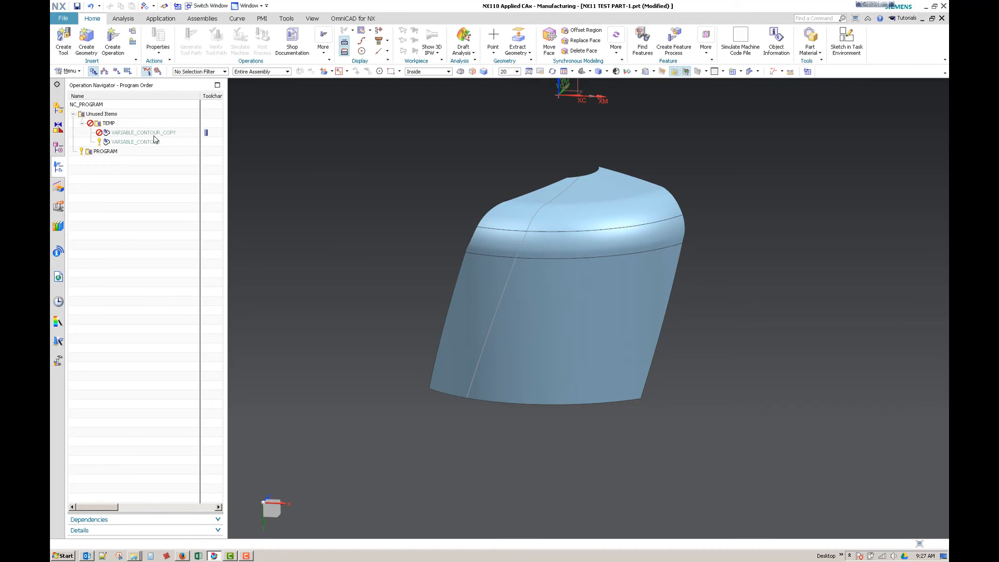
# Step: Move the VARIABLE_CONTOUR_COPY operation from the TEMP group into the PROGRAM group
pyautogui.moveTo(151, 135); pyautogui.dragTo(143, 152)
pyautogui.doubleClick(132, 151)
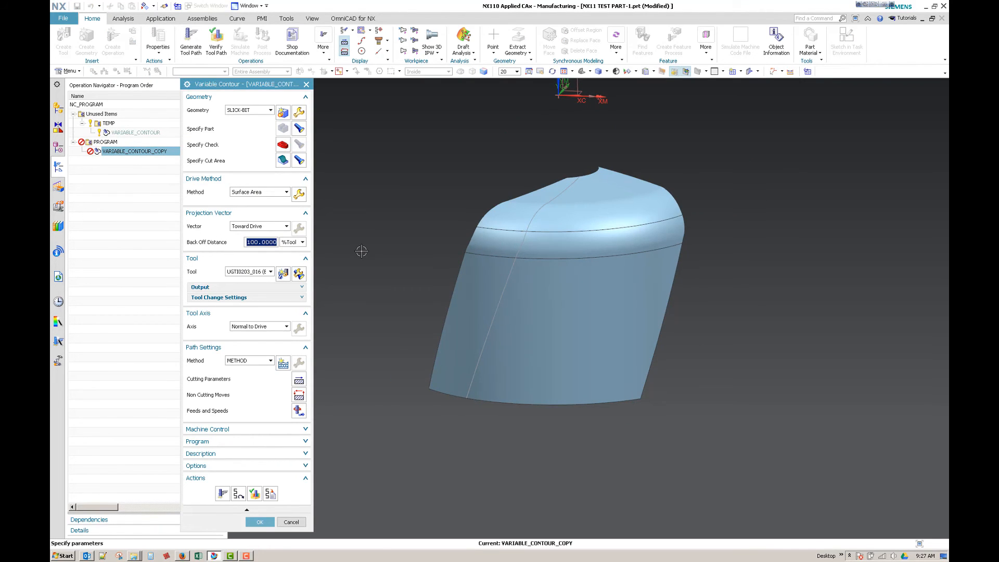
pyautogui.click(292, 522)
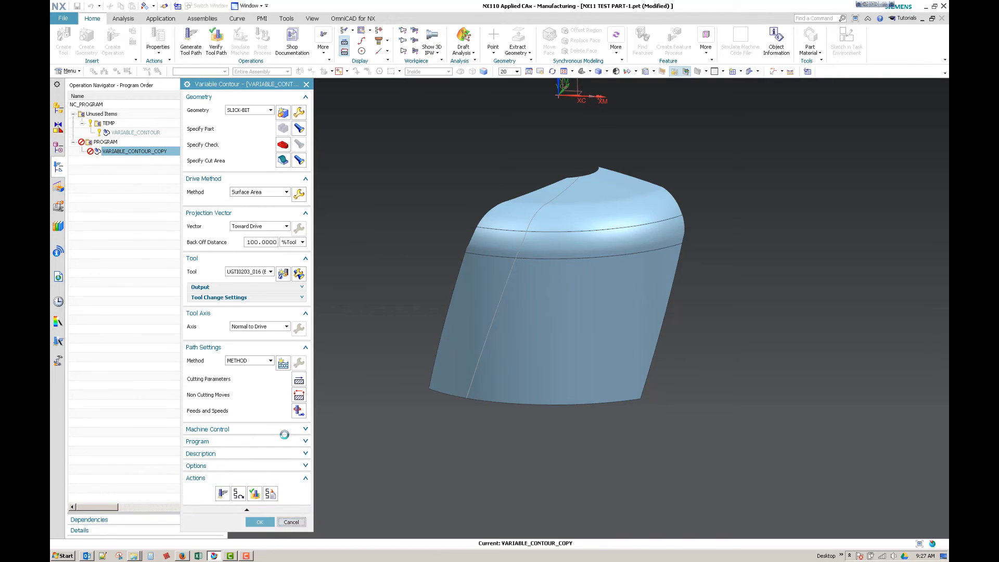
pyautogui.click(112, 48)
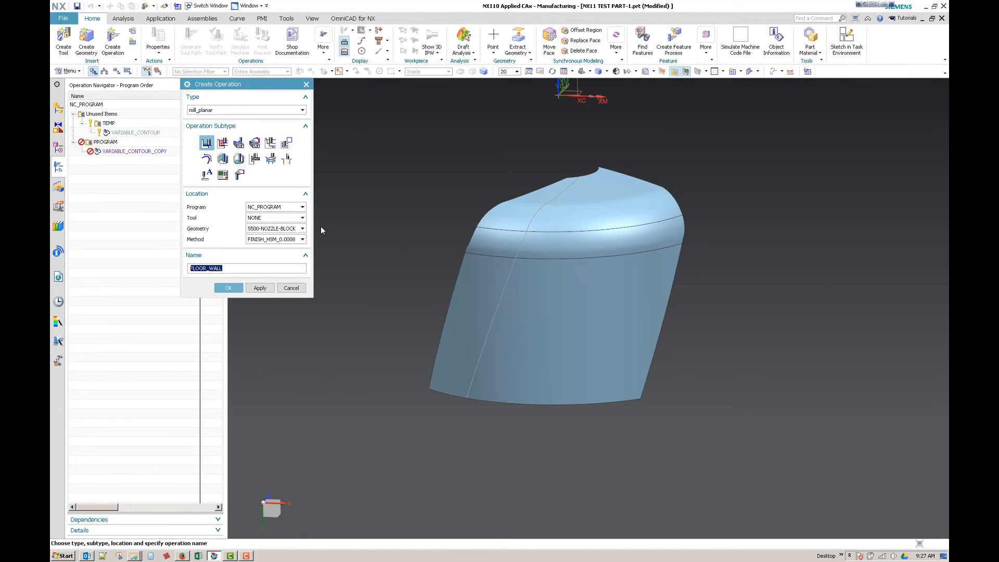
pyautogui.click(220, 110)
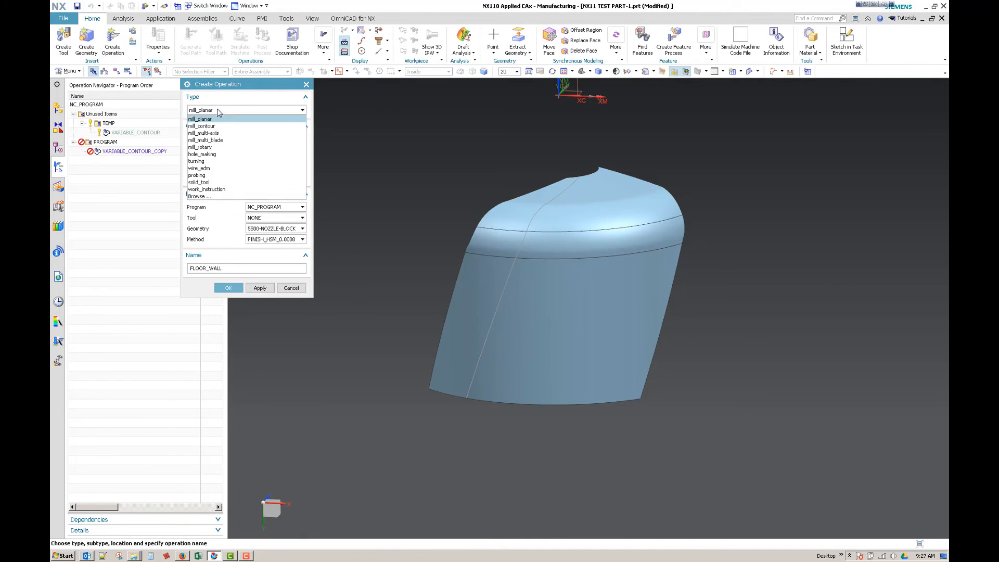
pyautogui.click(253, 141)
pyautogui.click(241, 110)
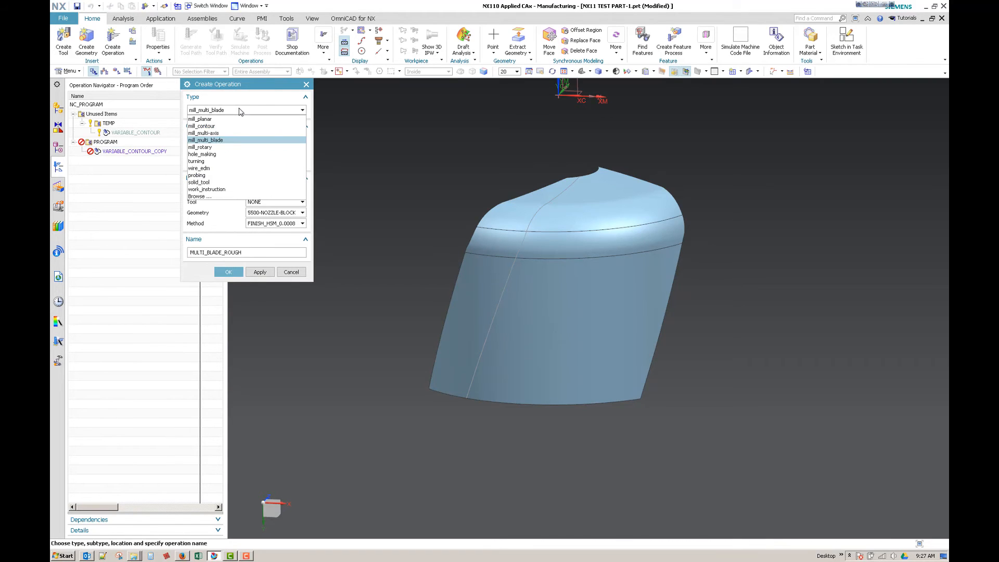
pyautogui.click(244, 134)
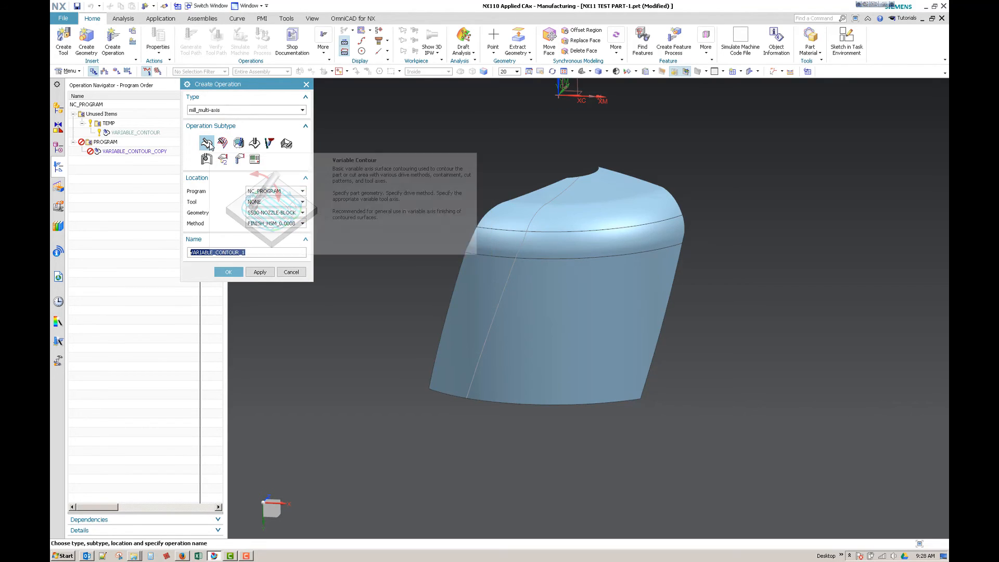
pyautogui.click(222, 143)
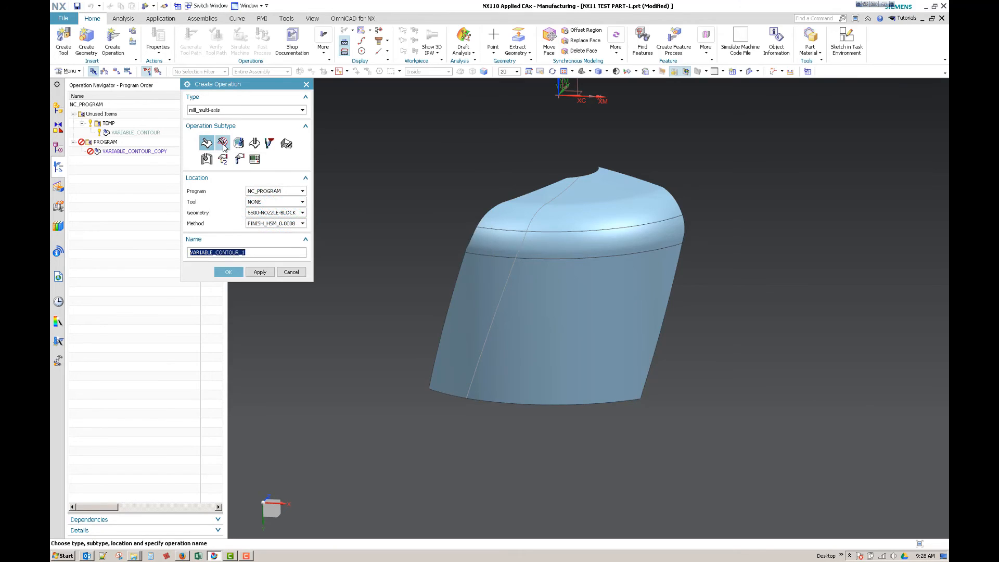
pyautogui.click(237, 274)
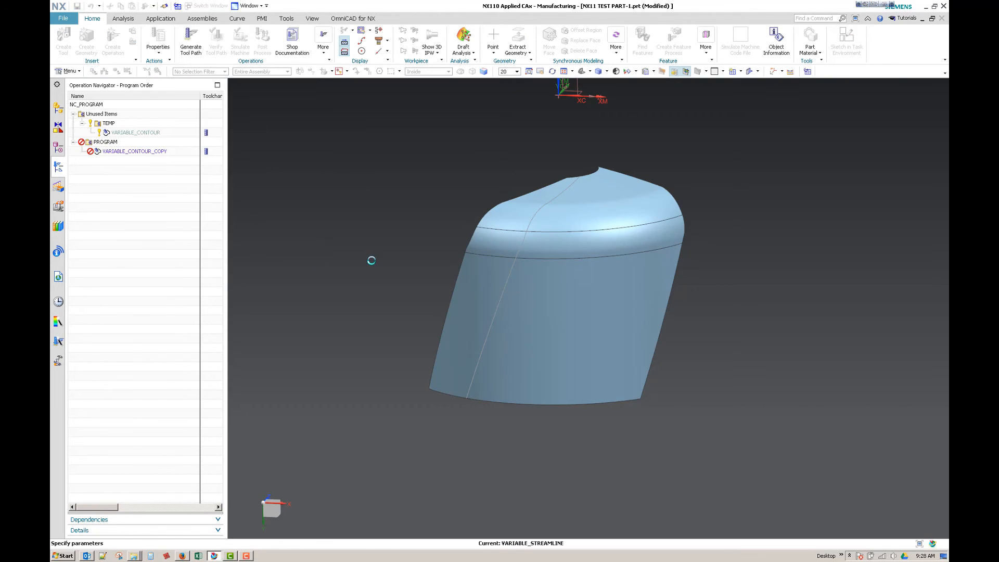
pyautogui.click(253, 192)
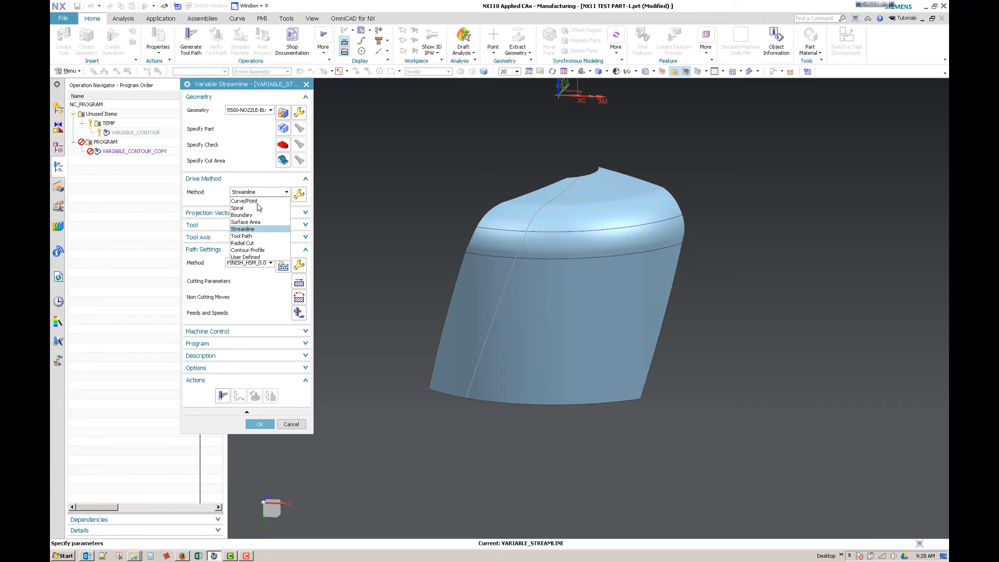
pyautogui.click(289, 424)
pyautogui.click(290, 424)
# Step: Edit VARIABLE_CONTOUR_COPY and specify the revolved body's wall, blend and top faces as drive geometry for its Surface Area drive method
pyautogui.doubleClick(128, 151)
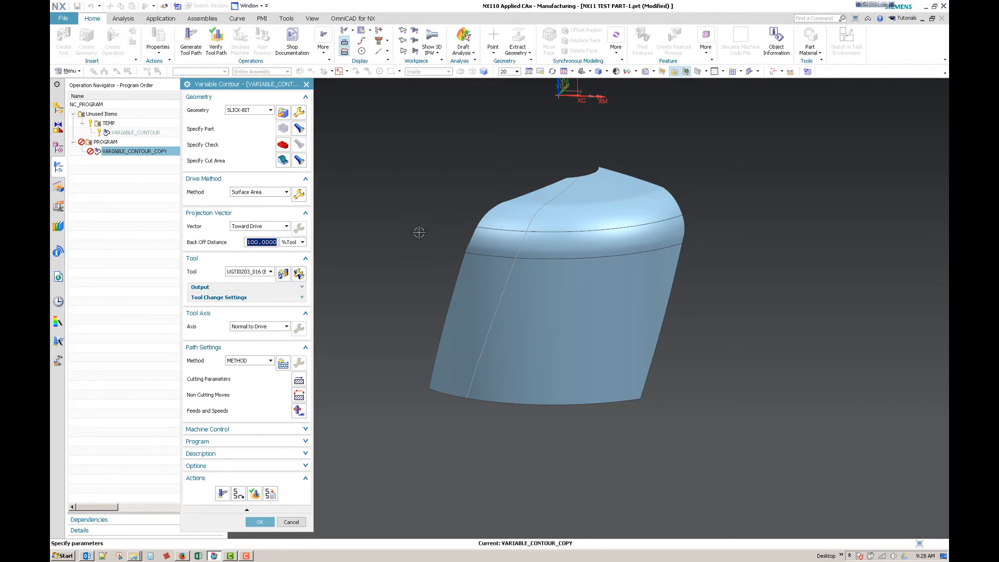
pyautogui.click(299, 194)
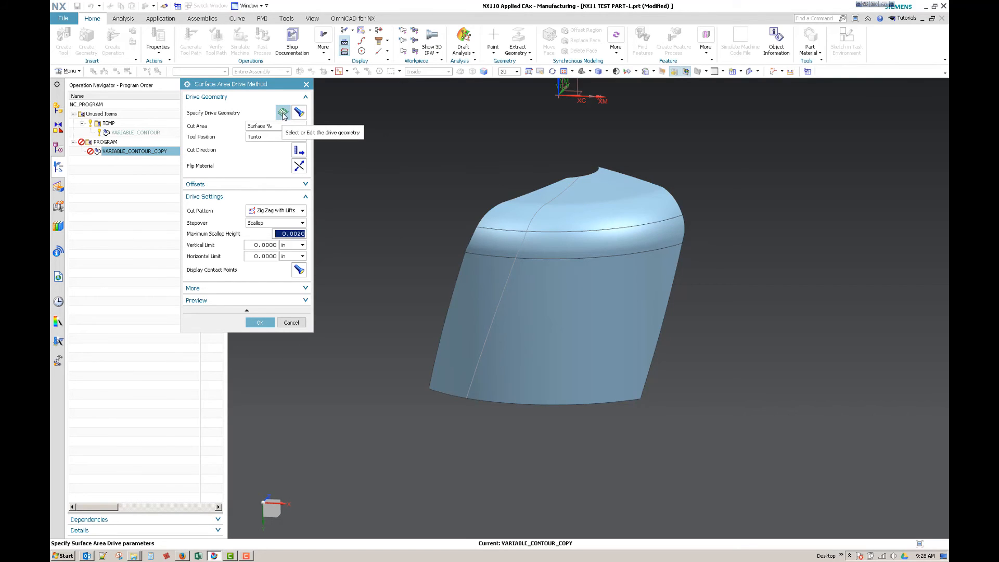
pyautogui.click(283, 113)
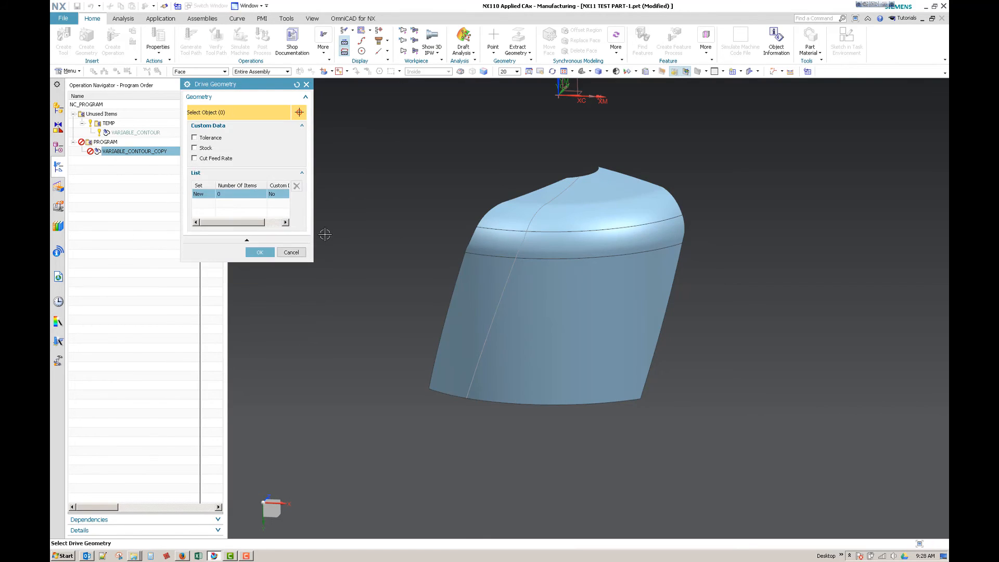
pyautogui.click(565, 265)
pyautogui.click(569, 232)
pyautogui.click(582, 203)
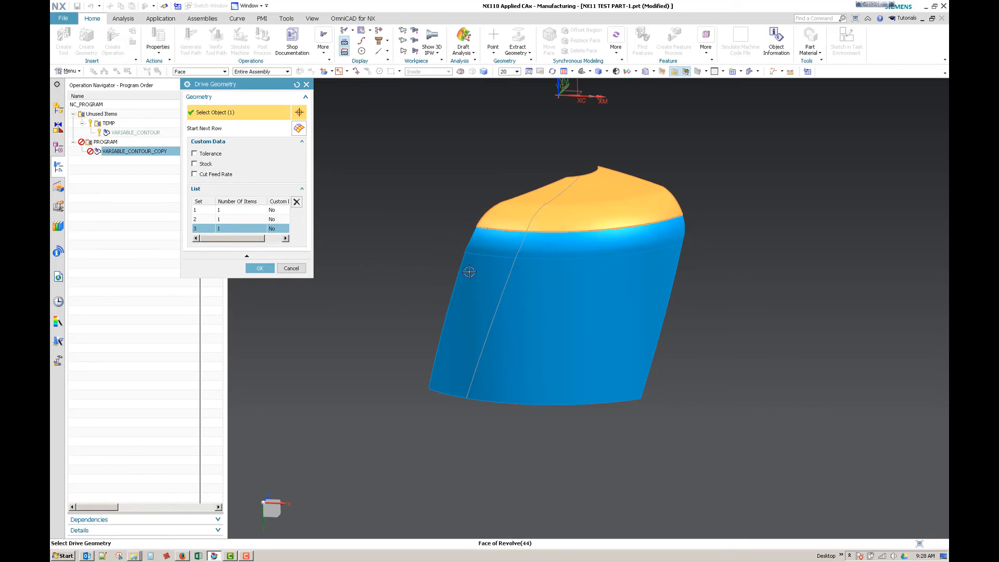
pyautogui.click(259, 268)
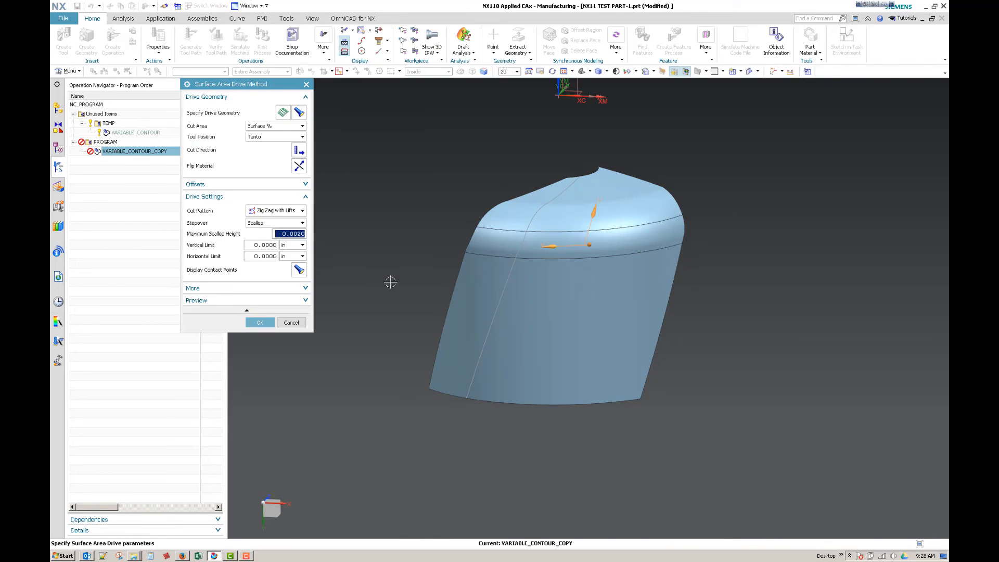
# Step: Set the cut direction to run up the wall from the drive surface's lower corner, and accept the Surface Area drive settings
pyautogui.click(298, 150)
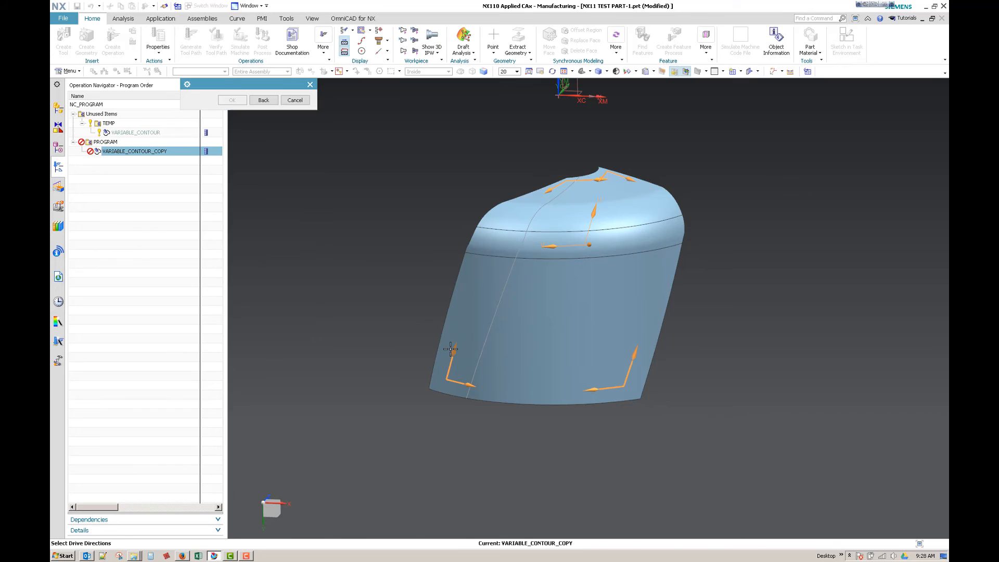
pyautogui.moveTo(406, 378); pyautogui.dragTo(481, 349, button='middle')
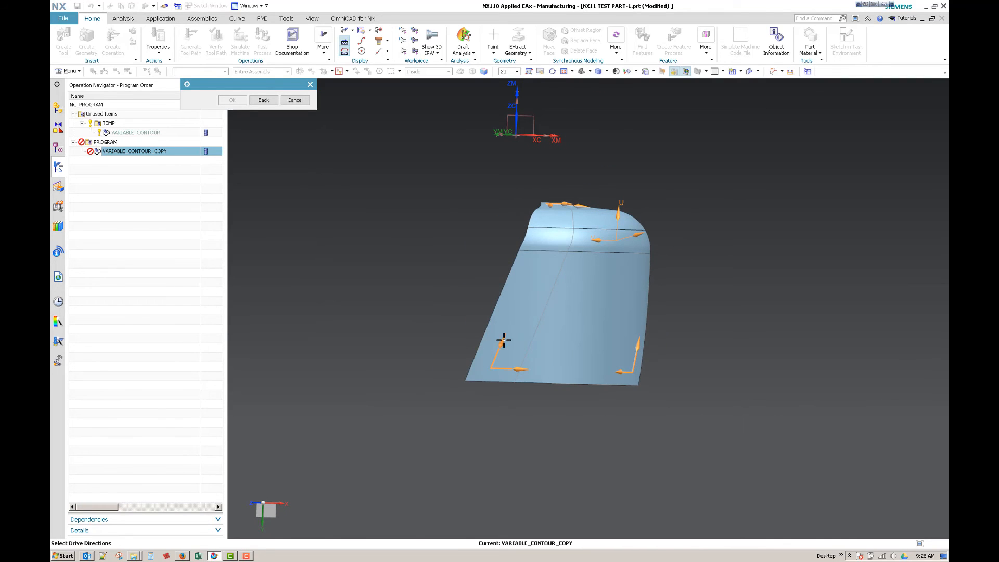
pyautogui.click(504, 340)
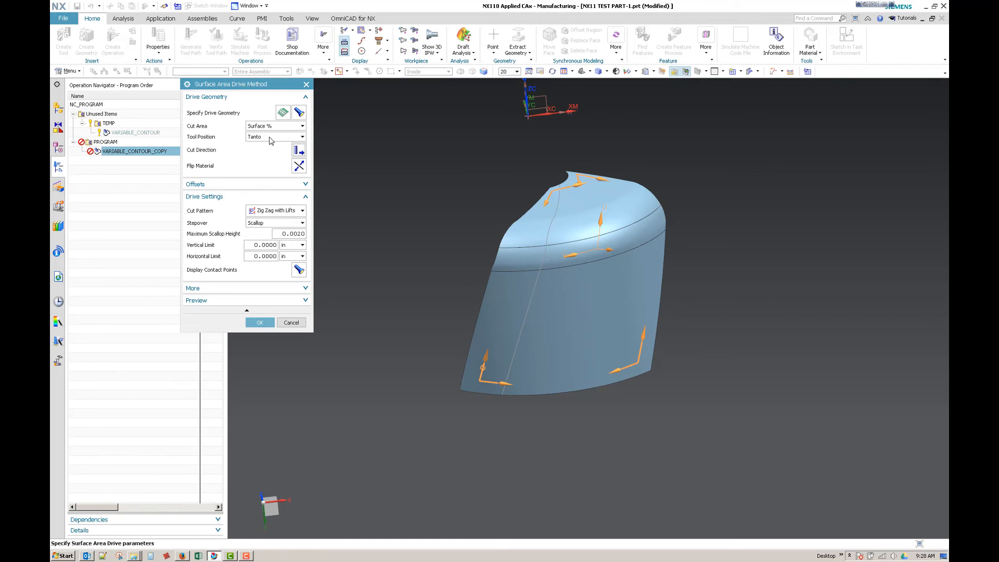
pyautogui.click(260, 323)
# Step: Show Body (1) again and hide Revolve (44) in the model history
pyautogui.click(58, 147)
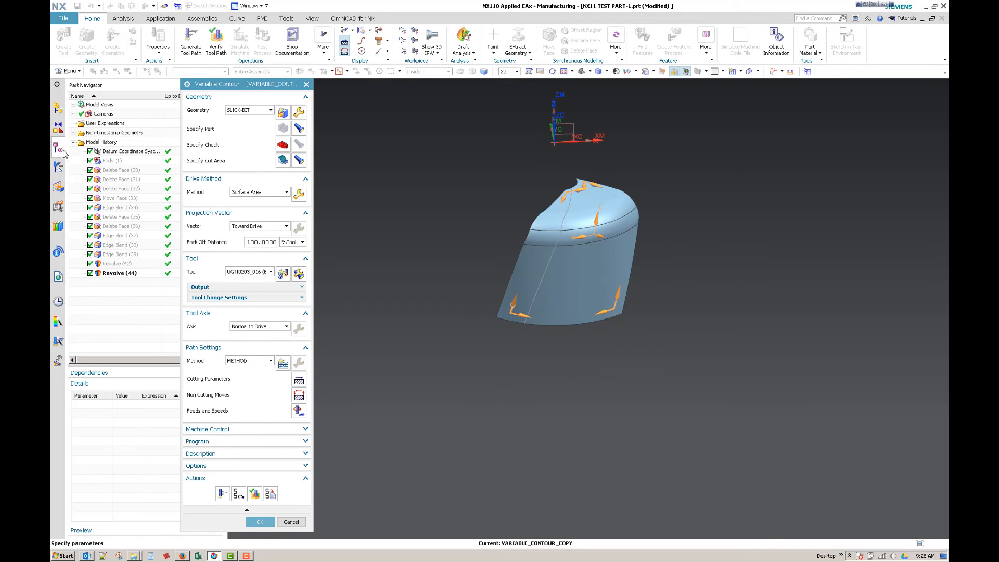
pyautogui.rightClick(124, 273)
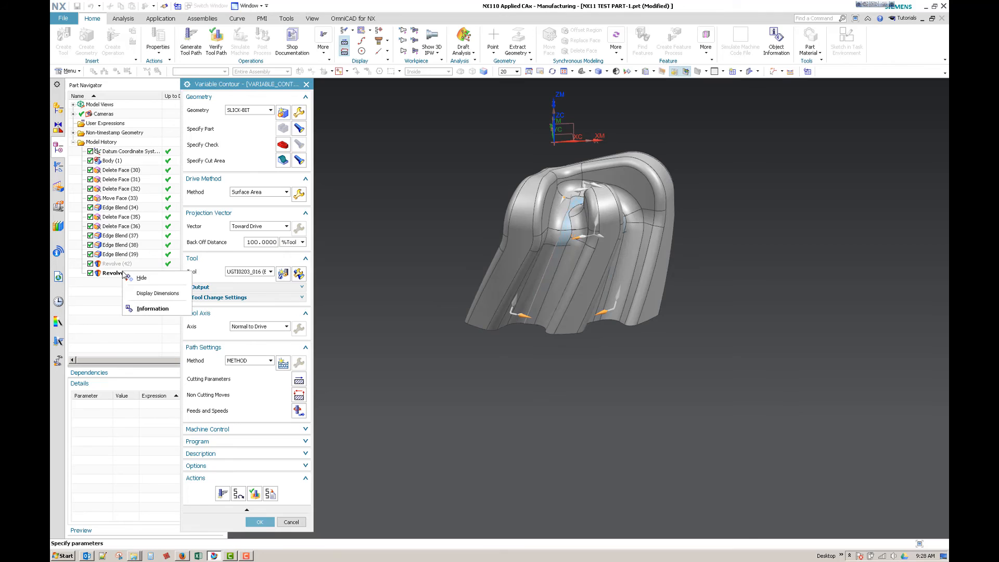
pyautogui.click(140, 279)
pyautogui.moveTo(422, 347); pyautogui.dragTo(410, 345, button='middle')
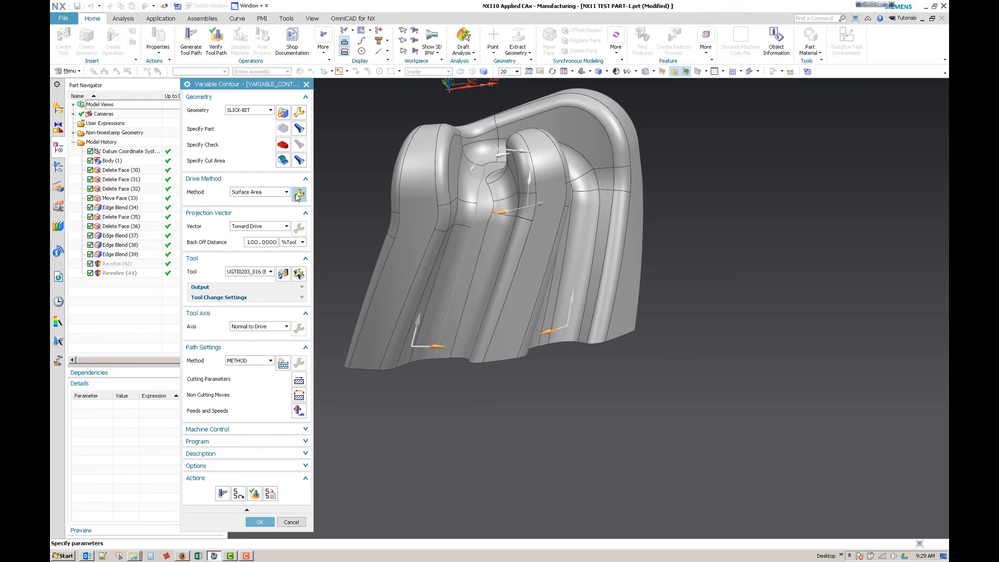
# Step: Review the smoothing settings of the non cutting moves, accept them, and generate the Variable Contour tool path
pyautogui.click(299, 397)
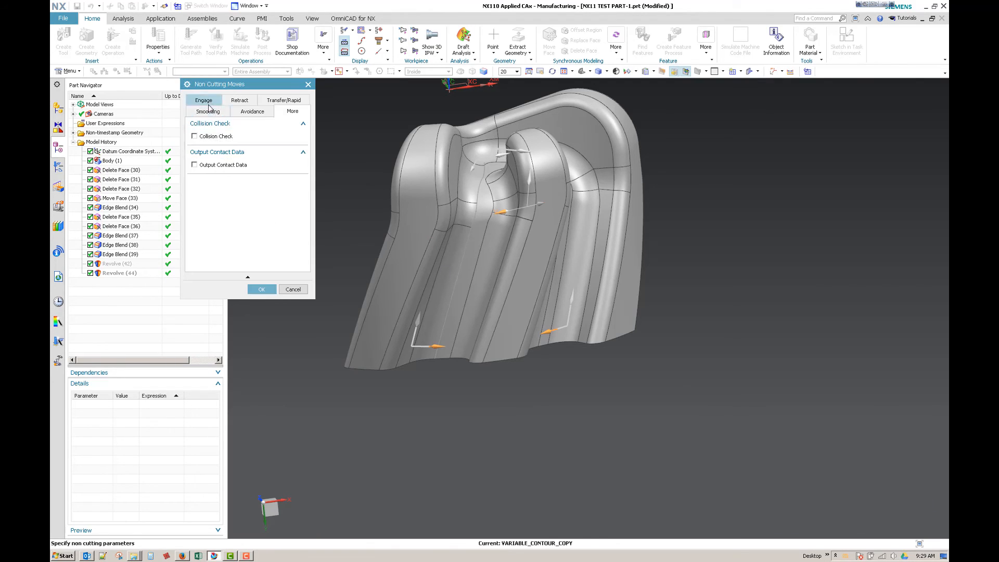
pyautogui.click(207, 112)
pyautogui.click(262, 289)
pyautogui.click(219, 493)
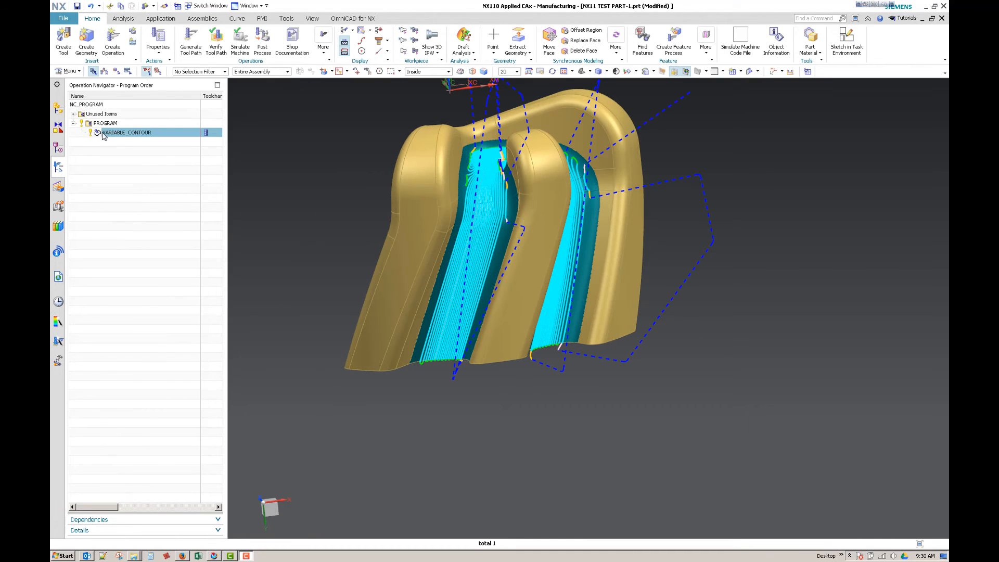
# Step: Open VARIABLE_CONTOUR in tool path verification and position the tool on the cutting passes in the first channel
pyautogui.doubleClick(124, 133)
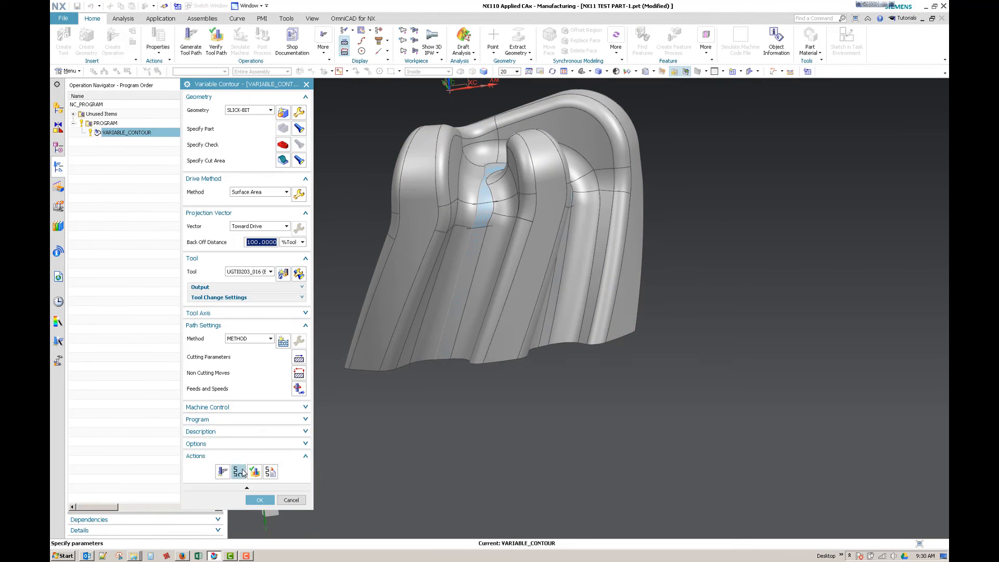
pyautogui.click(255, 471)
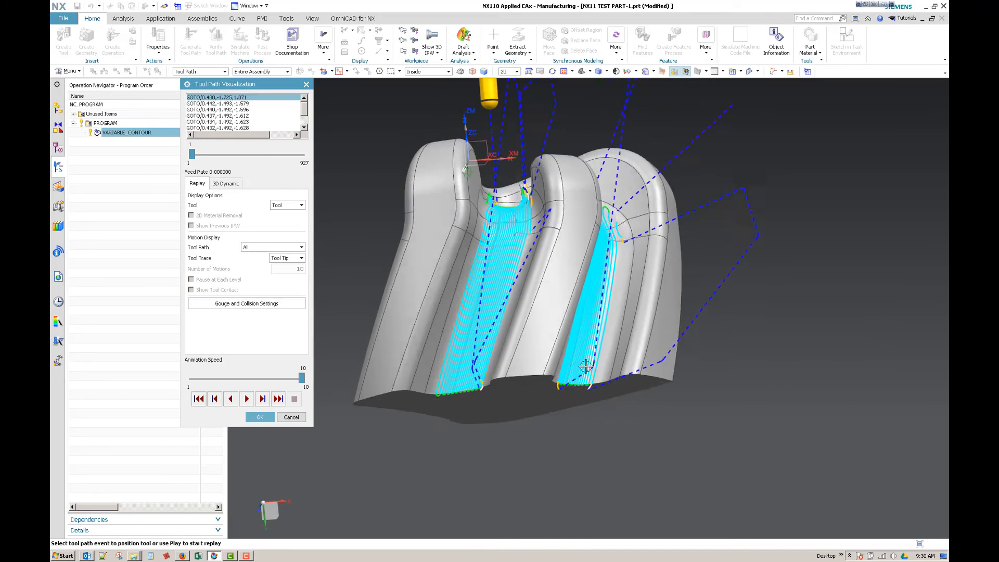
pyautogui.scroll(5, 442, 299)
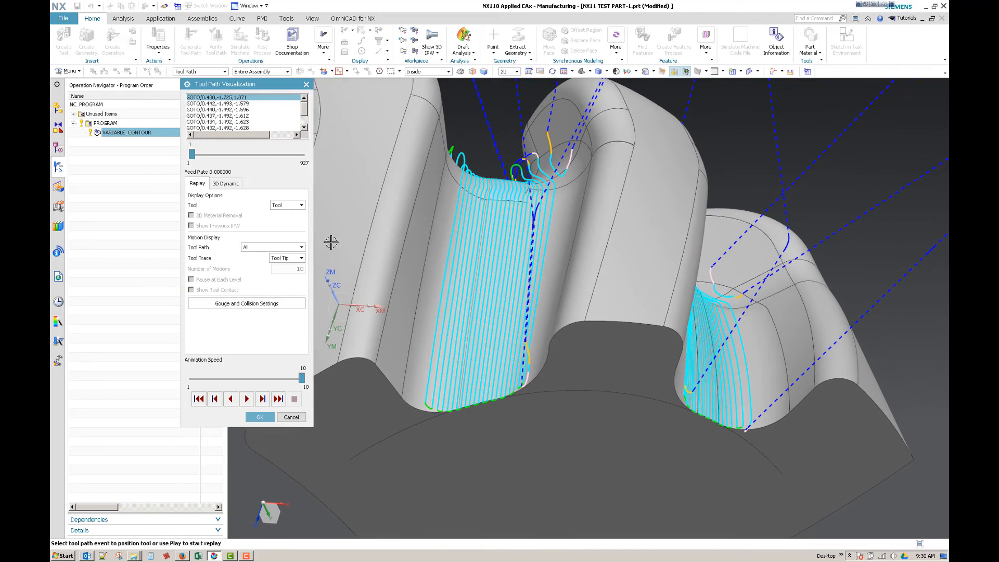
pyautogui.click(538, 298)
pyautogui.moveTo(502, 476); pyautogui.dragTo(492, 390, button='middle')
pyautogui.scroll(2, 546, 341)
pyautogui.click(548, 316)
pyautogui.click(510, 328)
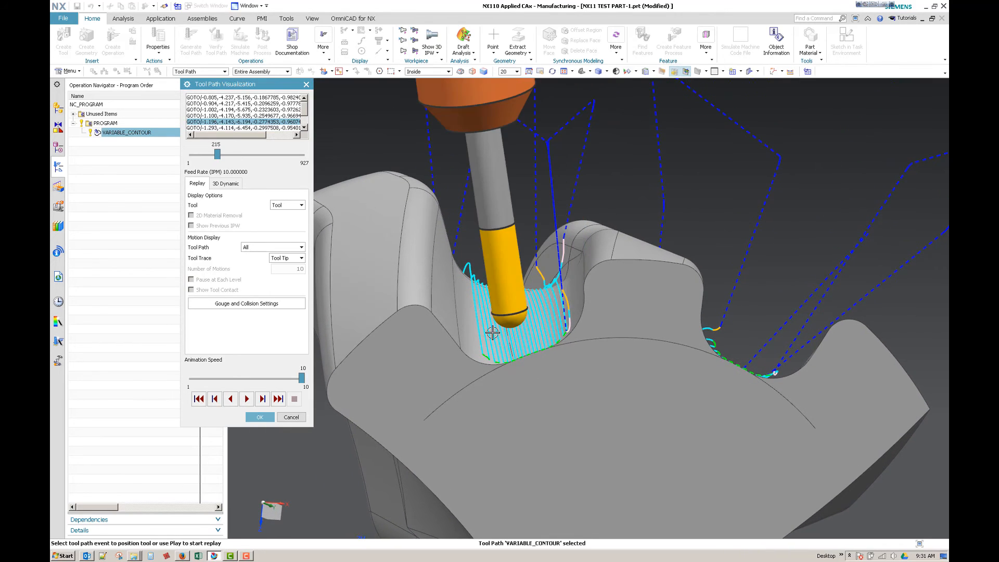
# Step: Examine the tool axis tilt and holder clearance at several points across the first channel's passes
pyautogui.click(482, 328)
pyautogui.moveTo(478, 330); pyautogui.dragTo(509, 235, button='middle')
pyautogui.click(463, 274)
pyautogui.click(513, 222)
pyautogui.moveTo(529, 295); pyautogui.dragTo(535, 394, button='middle')
pyautogui.click(528, 292)
pyautogui.click(557, 341)
pyautogui.click(520, 306)
pyautogui.moveTo(509, 336); pyautogui.dragTo(553, 335, button='middle')
# Step: Position the tool on the second channel's passes and examine its tilt and the overall tool path from several angles
pyautogui.click(541, 385)
pyautogui.moveTo(541, 386); pyautogui.dragTo(620, 359, button='middle')
pyautogui.click(620, 359)
pyautogui.moveTo(489, 413); pyautogui.dragTo(596, 383, button='middle')
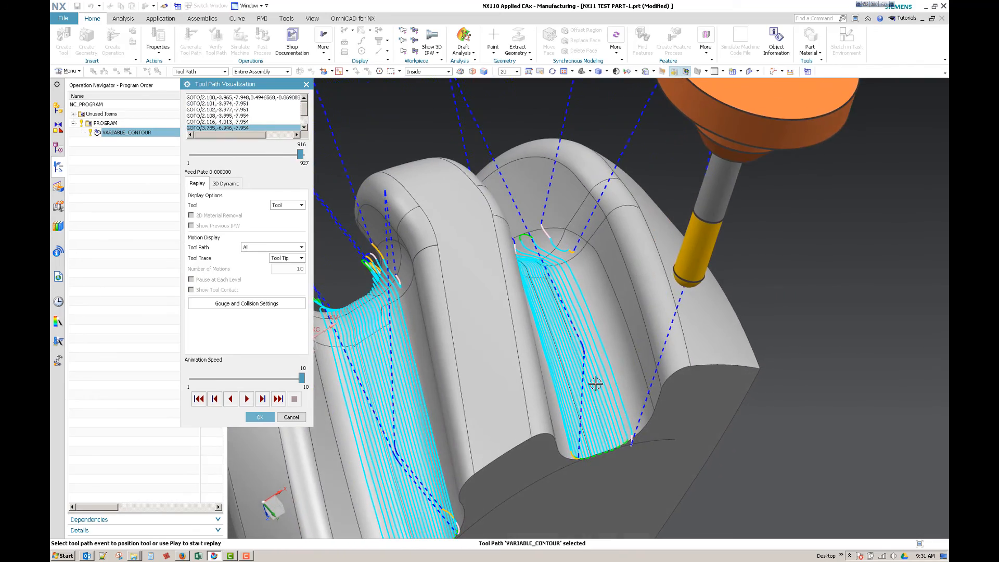
pyautogui.click(612, 365)
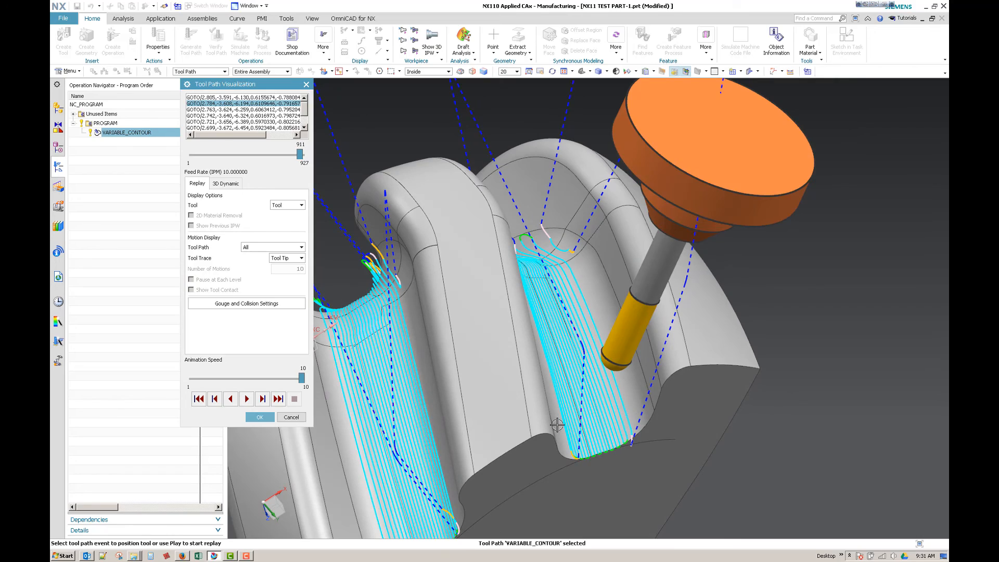
pyautogui.moveTo(556, 425); pyautogui.dragTo(677, 304, button='middle')
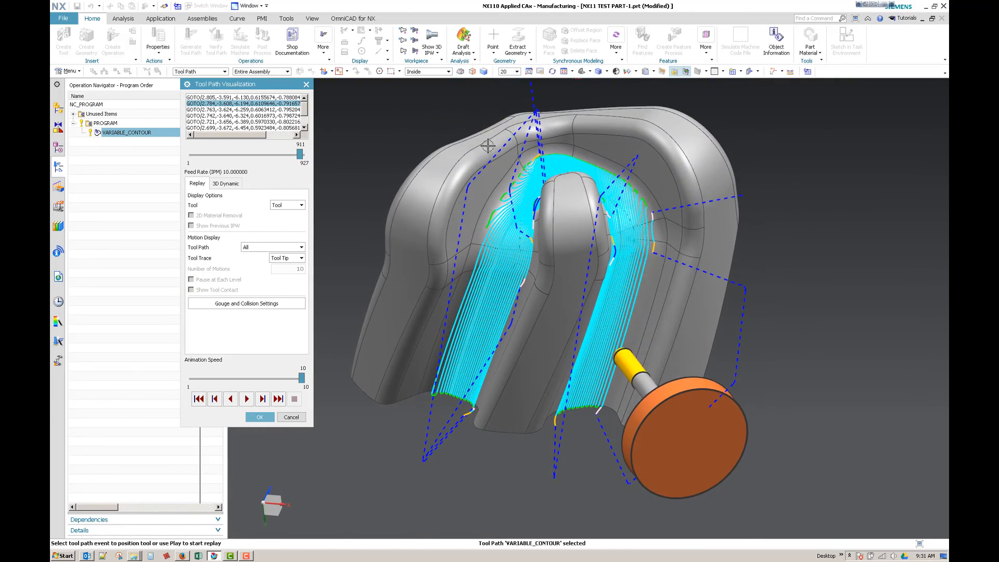
pyautogui.moveTo(664, 260); pyautogui.dragTo(561, 473, button='middle')
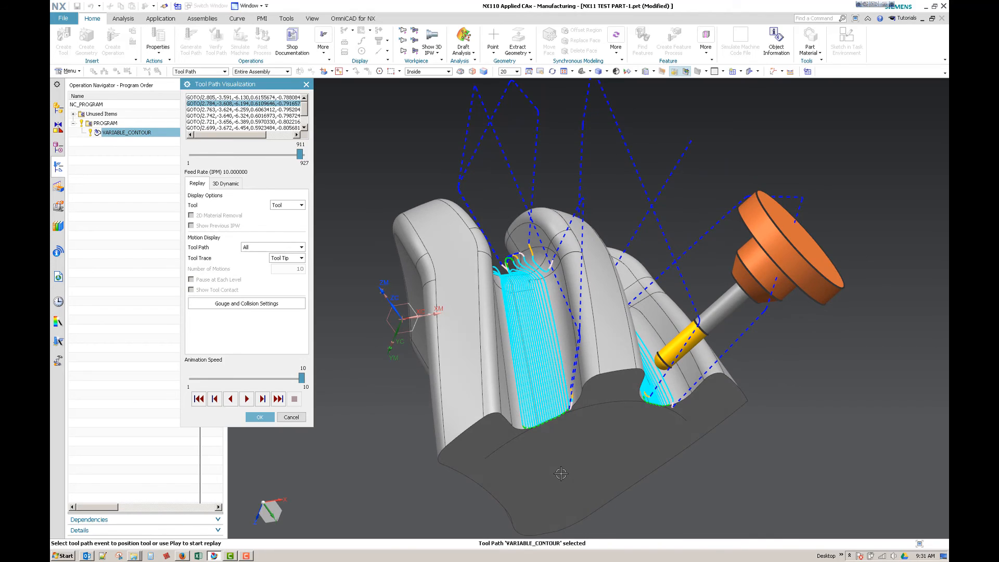
pyautogui.moveTo(561, 473); pyautogui.dragTo(581, 434, button='middle')
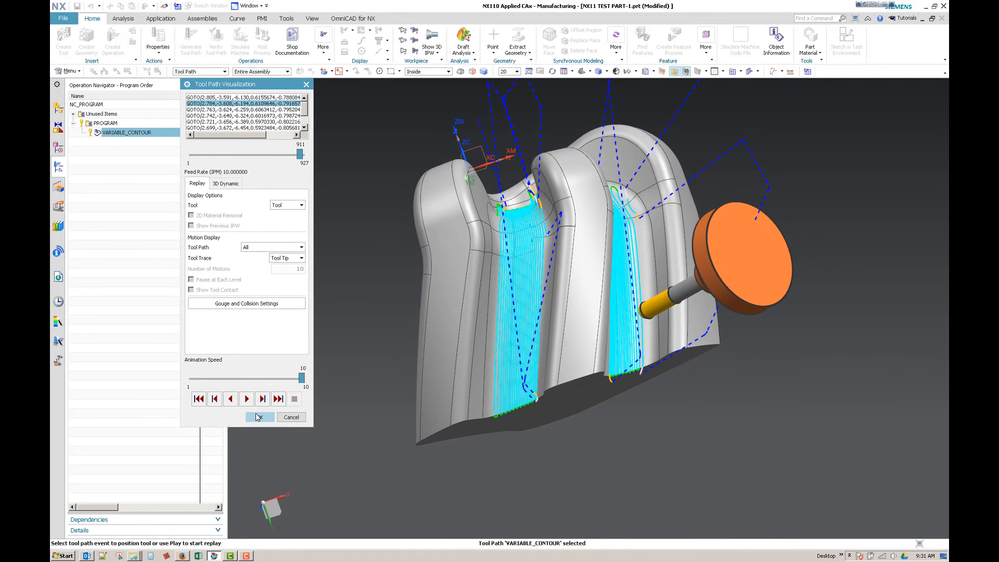
# Step: Close the tool path verification of VARIABLE_CONTOUR and switch the part from Manufacturing to the Modeling application
pyautogui.middleClick(580, 434)
pyautogui.click(261, 502)
pyautogui.moveTo(620, 358); pyautogui.dragTo(668, 362, button='middle')
pyautogui.moveTo(768, 332); pyautogui.dragTo(392, 170, button='middle')
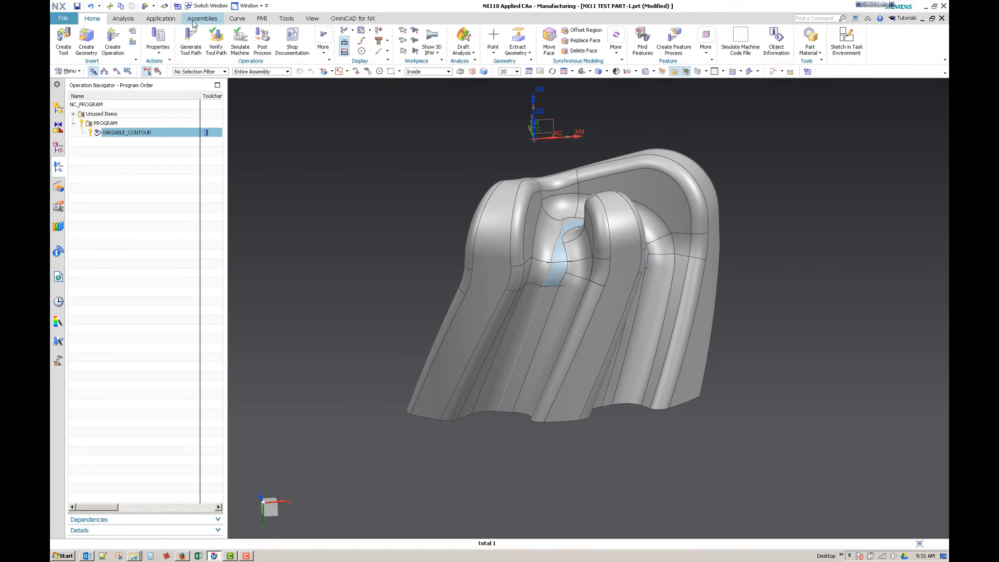
pyautogui.click(153, 20)
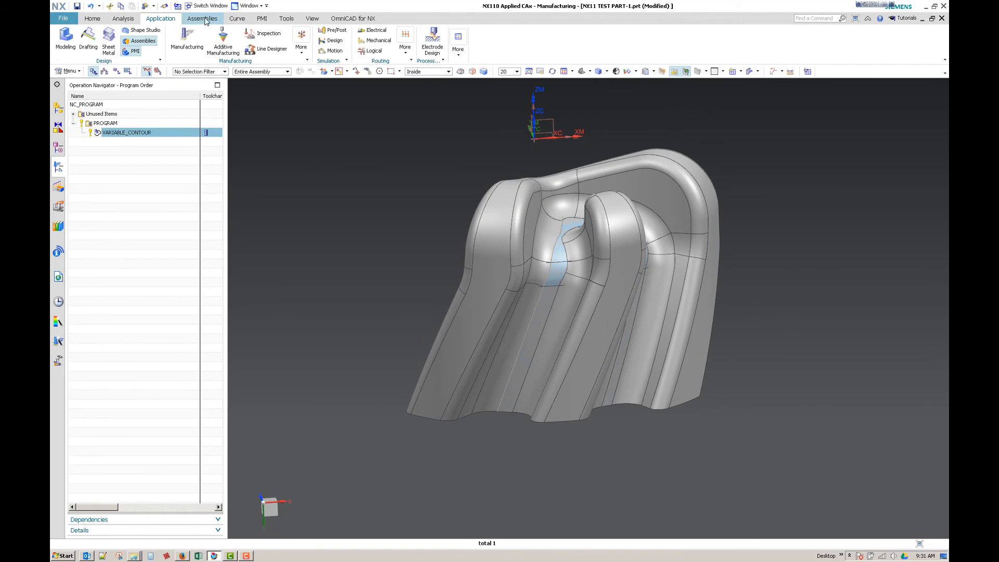
pyautogui.click(65, 47)
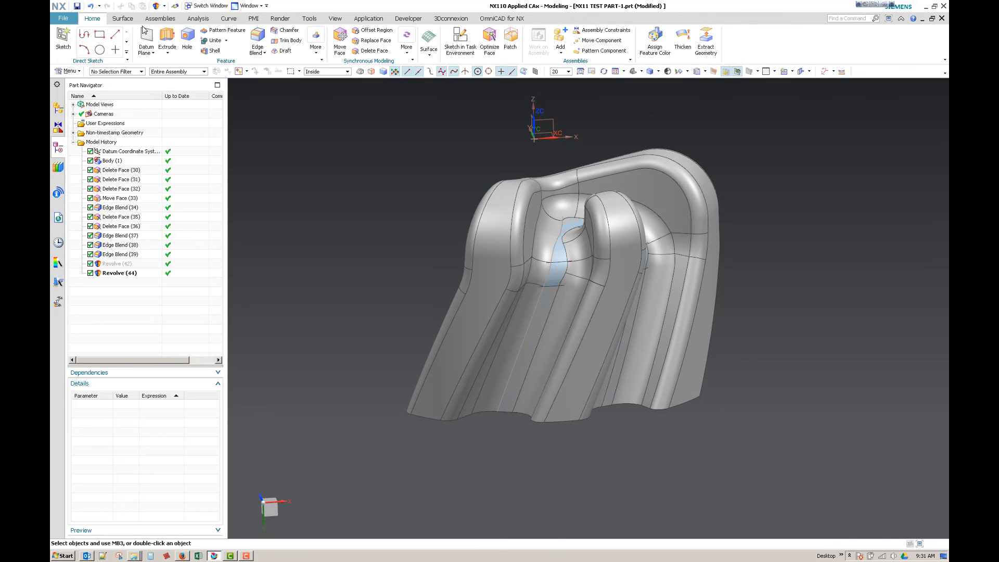
# Step: Try the Enlarge command on the middle rib's slanted outer face, stretching the sheet past its side edges, and cancel it
pyautogui.moveTo(343, 168); pyautogui.dragTo(629, 175, button='middle')
pyautogui.moveTo(658, 228); pyautogui.dragTo(611, 83, button='middle')
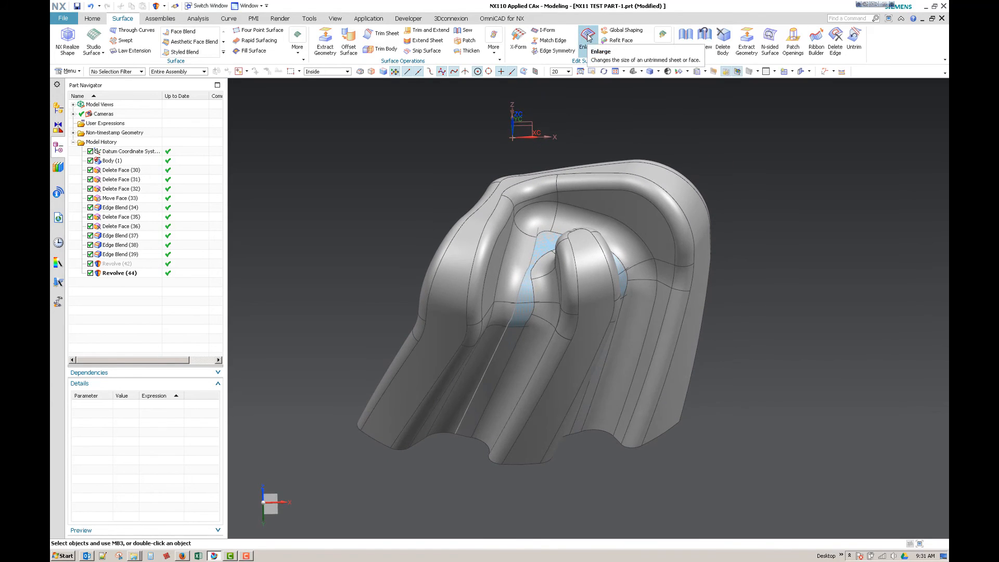
pyautogui.click(587, 38)
pyautogui.click(588, 318)
pyautogui.moveTo(587, 318); pyautogui.dragTo(578, 331, button='middle')
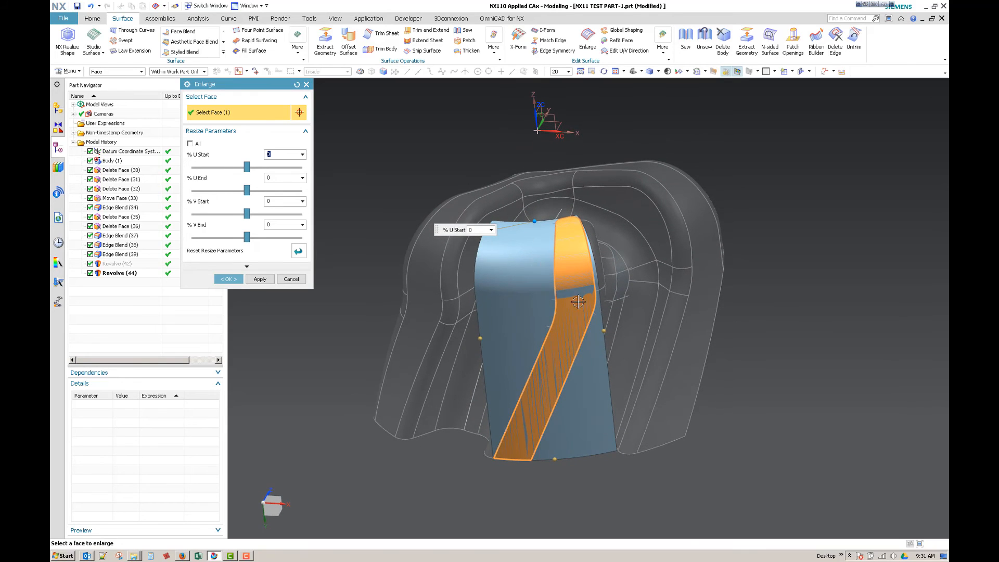
pyautogui.moveTo(604, 330); pyautogui.dragTo(772, 286)
pyautogui.moveTo(519, 331); pyautogui.dragTo(528, 327, button='middle')
pyautogui.moveTo(493, 340); pyautogui.dragTo(328, 336)
pyautogui.moveTo(328, 337); pyautogui.dragTo(545, 317, button='middle')
pyautogui.moveTo(546, 314); pyautogui.dragTo(539, 215)
pyautogui.moveTo(464, 319); pyautogui.dragTo(557, 313, button='middle')
pyautogui.moveTo(557, 313); pyautogui.dragTo(568, 295)
pyautogui.click(291, 279)
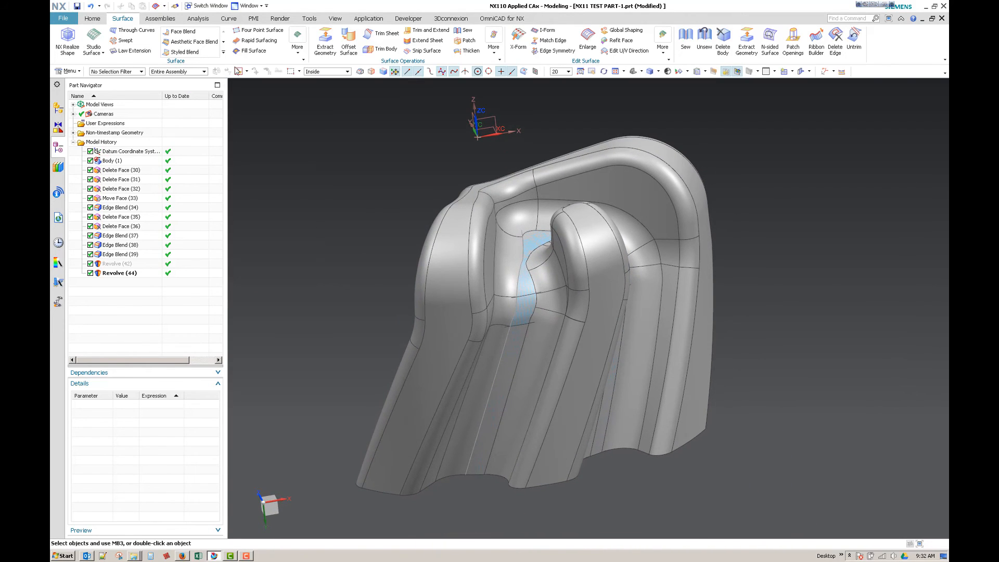
pyautogui.click(298, 53)
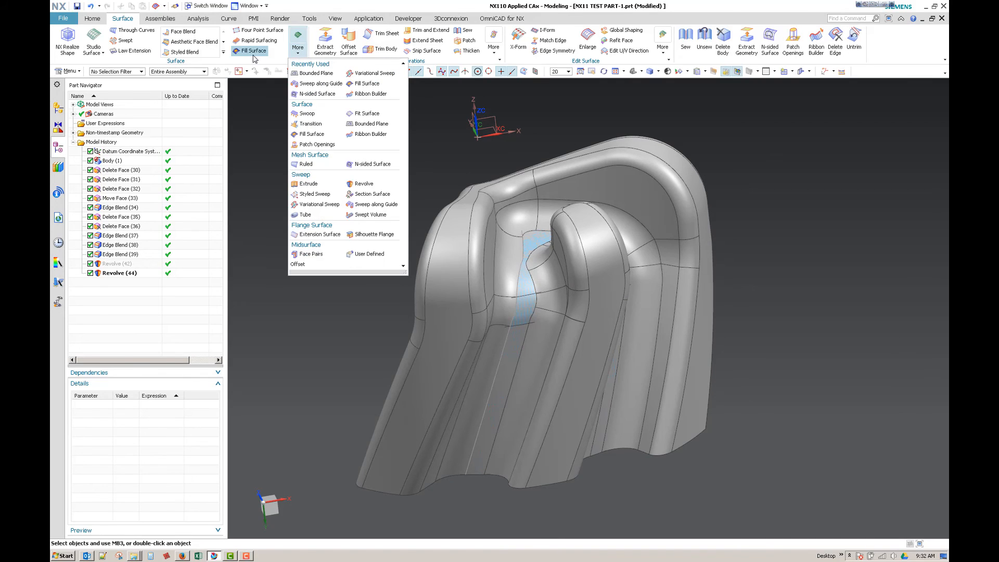
pyautogui.click(492, 56)
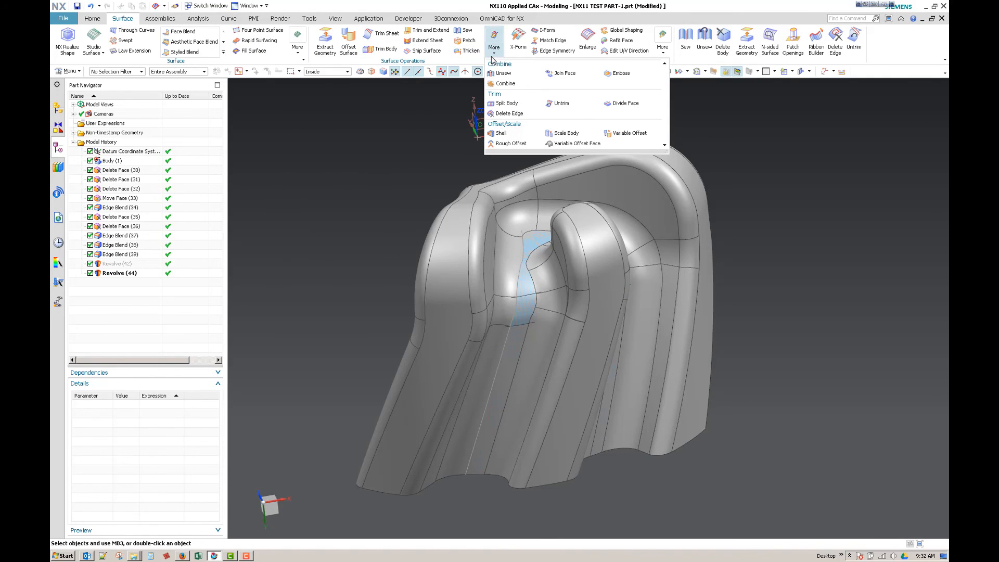
pyautogui.click(662, 48)
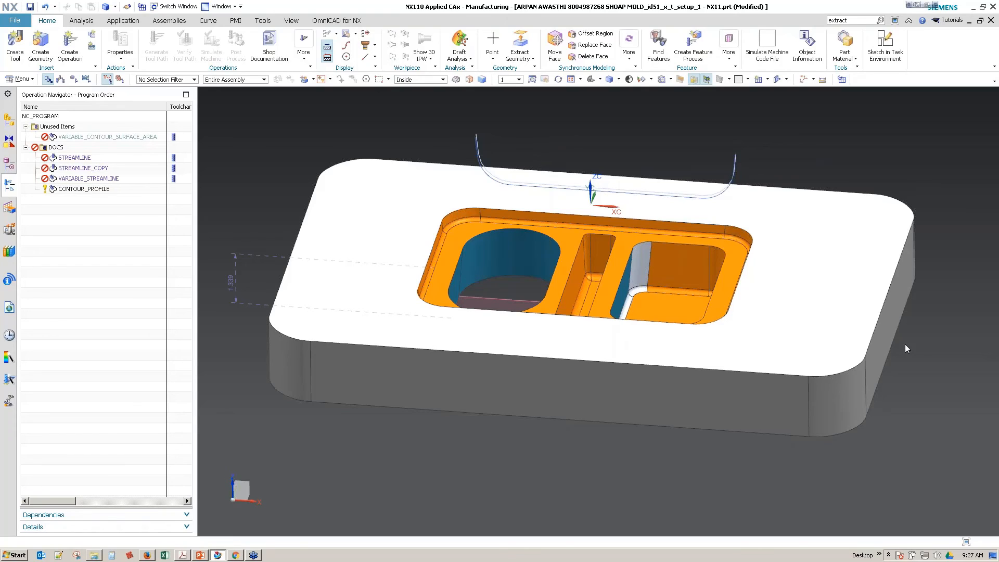
# Step: Switch to the Multi Axis Milling for Hard to Reach presentation in PowerPoint and show slide 3 on services and slide 2 on upcoming training
pyautogui.click(207, 555)
pyautogui.click(158, 368)
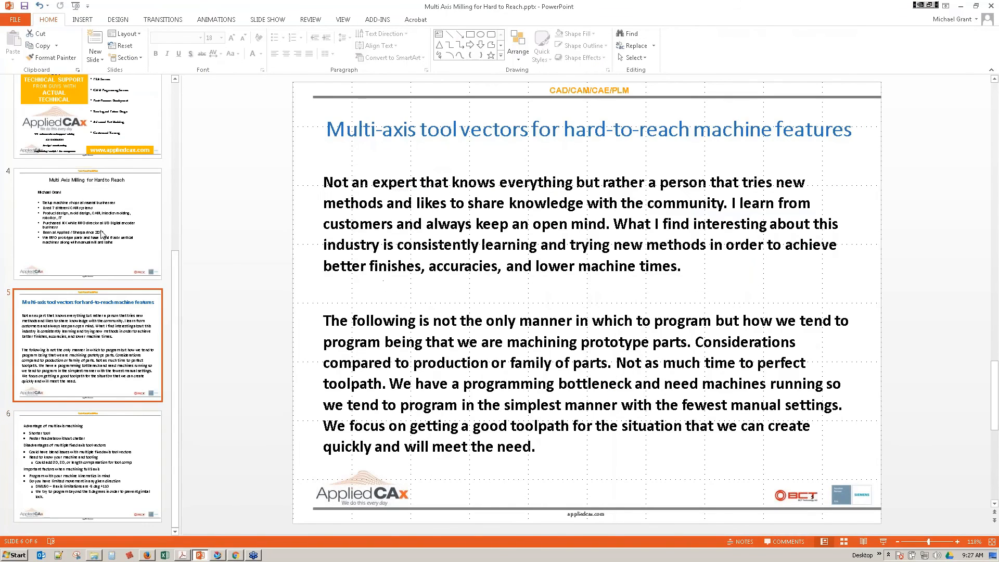
pyautogui.click(96, 129)
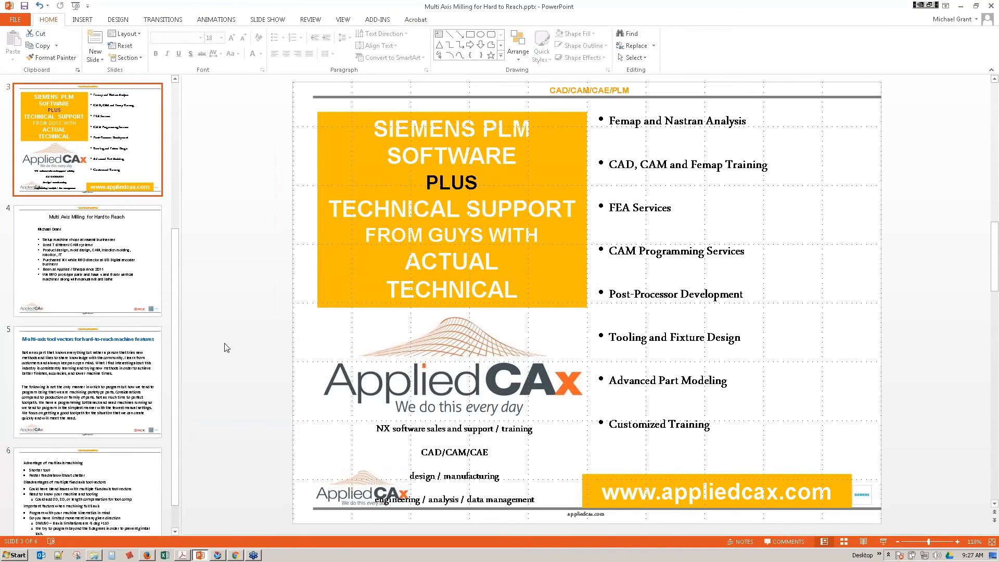
pyautogui.scroll(1, 29, 260)
pyautogui.scroll(2, 48, 222)
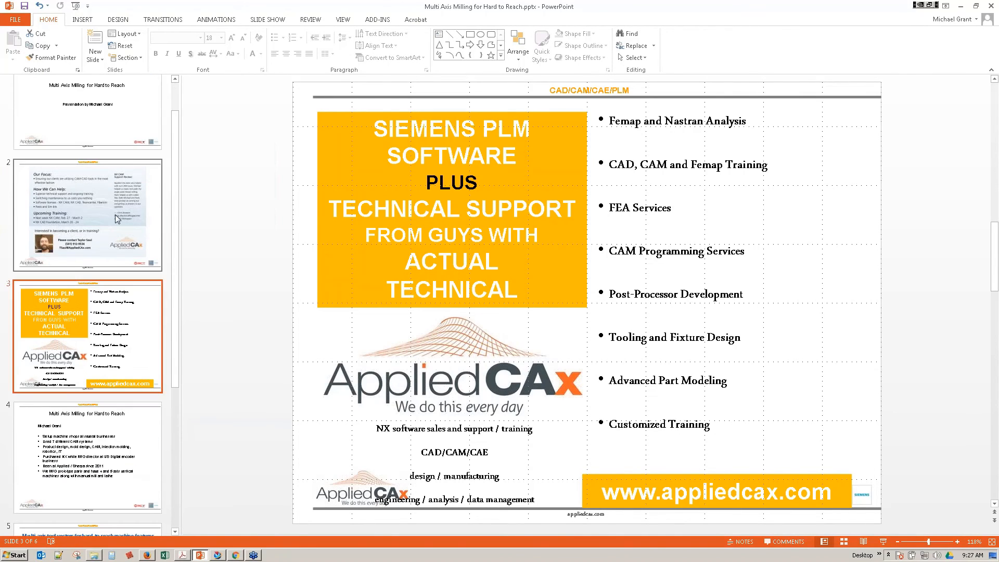
pyautogui.click(114, 215)
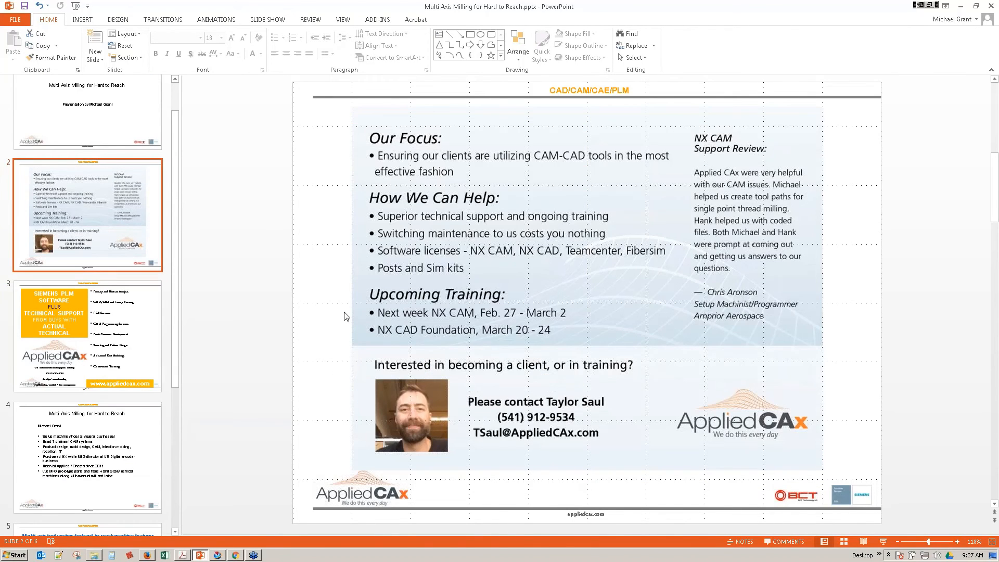
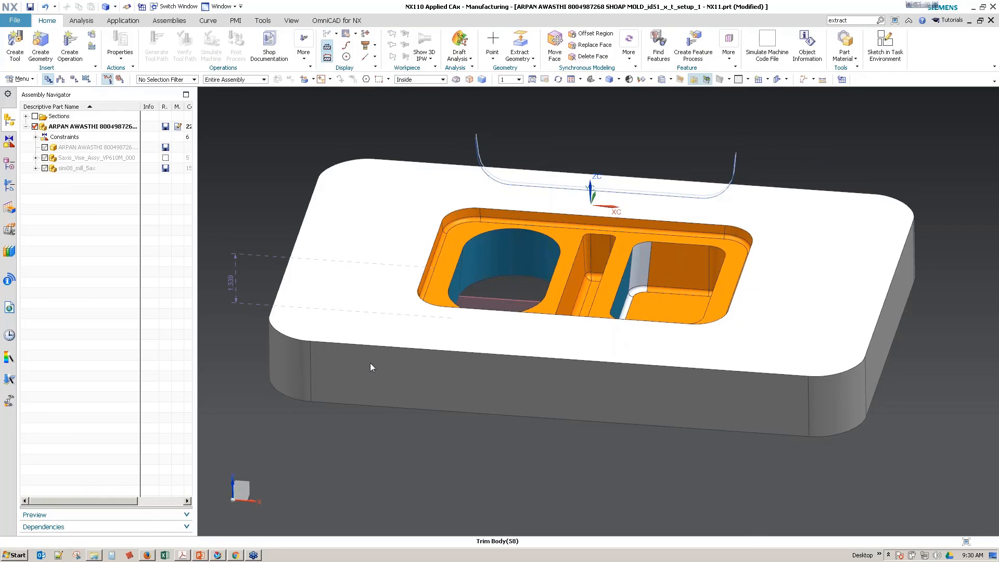
# Step: Start inserting a new operation in the DOCS program group of the Operation Navigator and set its type to mill_planar
pyautogui.click(17, 185)
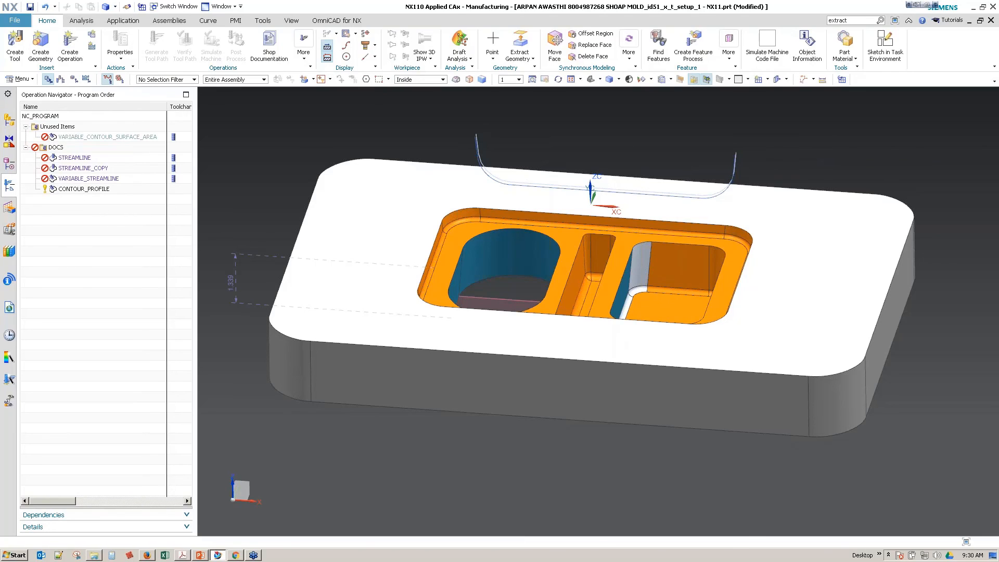
pyautogui.rightClick(53, 149)
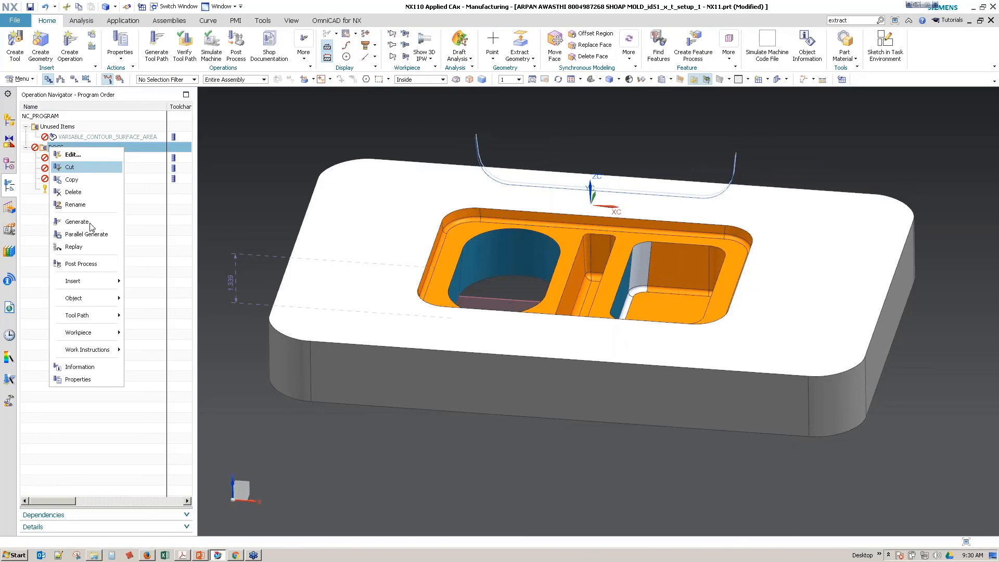
pyautogui.moveTo(96, 281)
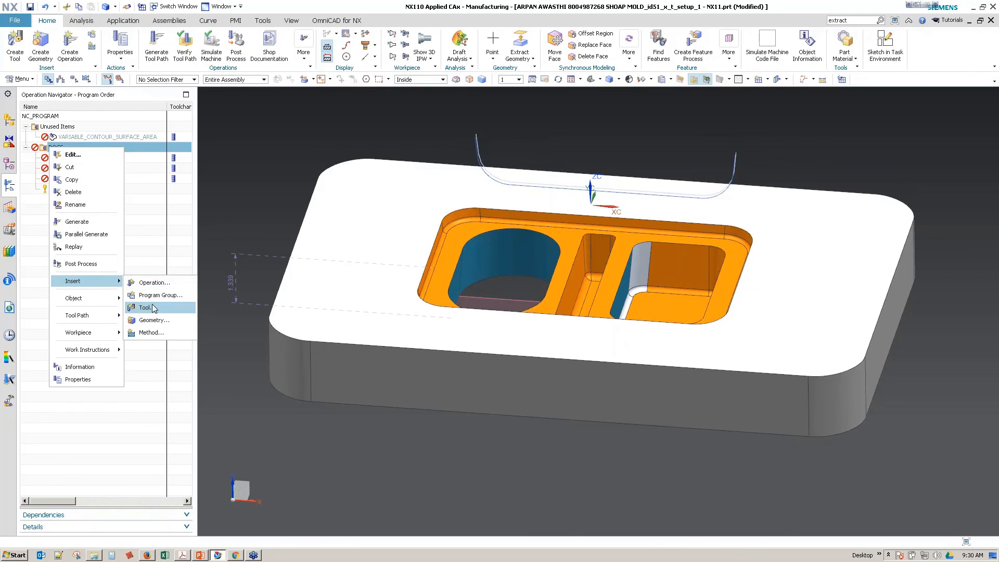
pyautogui.click(174, 286)
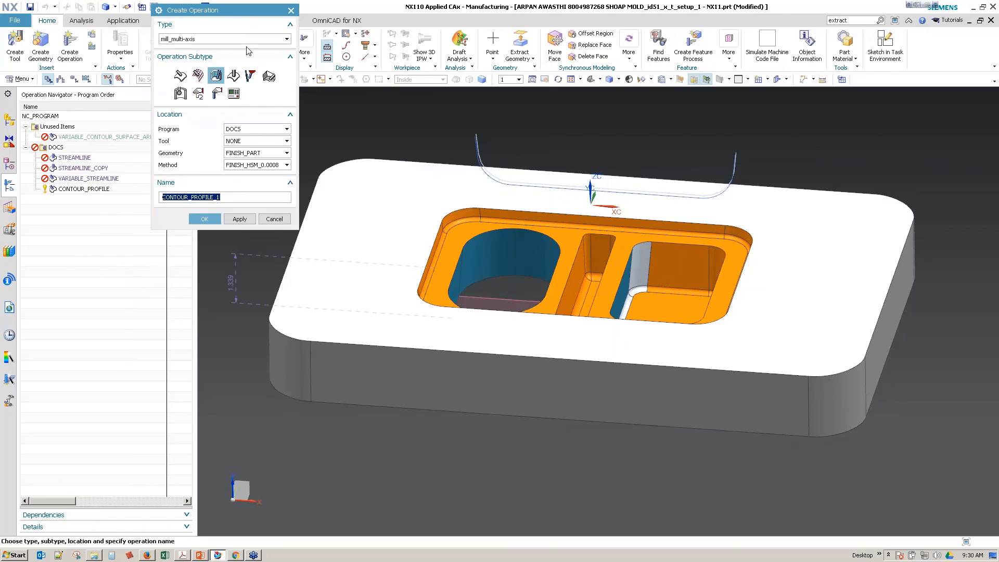
pyautogui.click(221, 39)
pyautogui.click(221, 48)
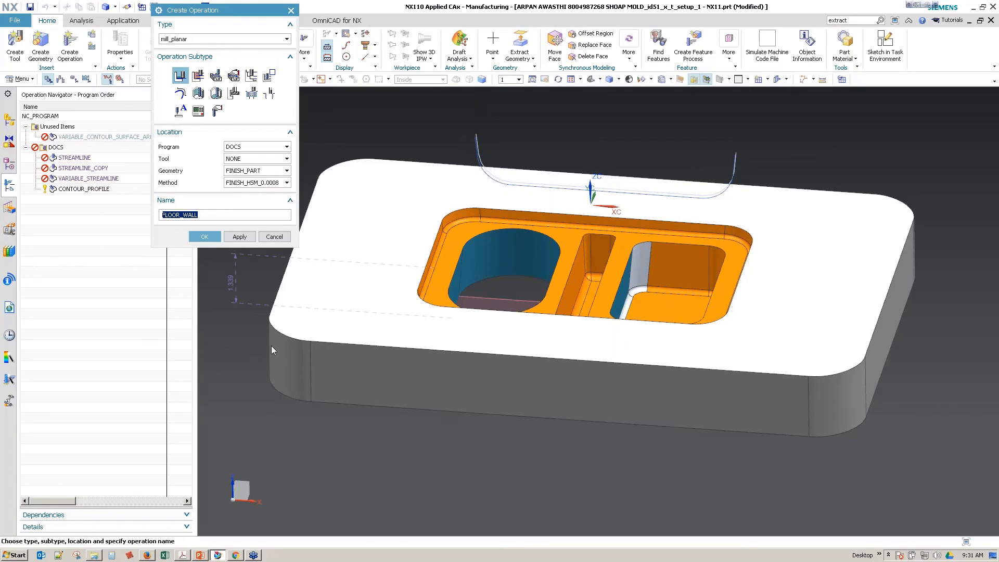
pyautogui.click(479, 397)
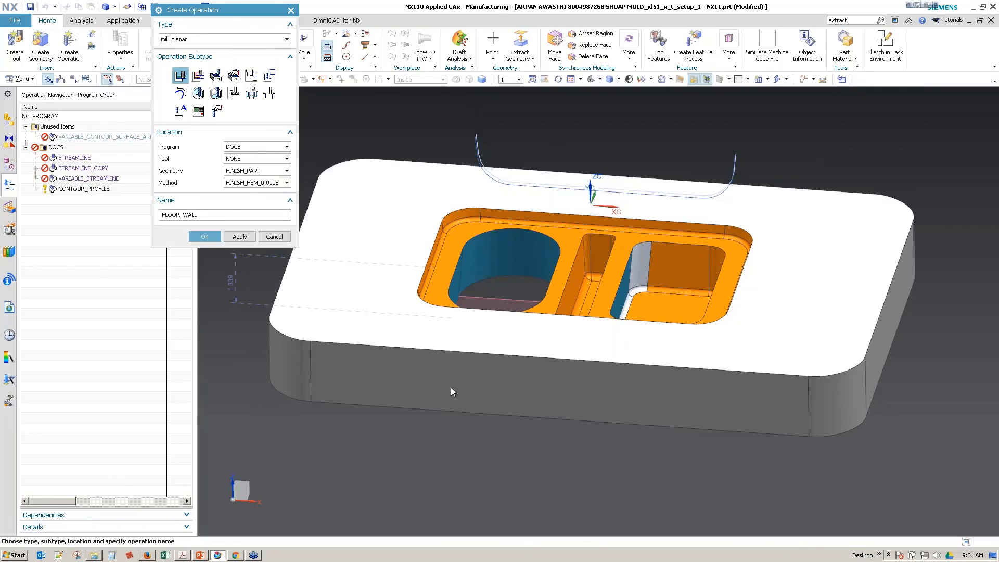